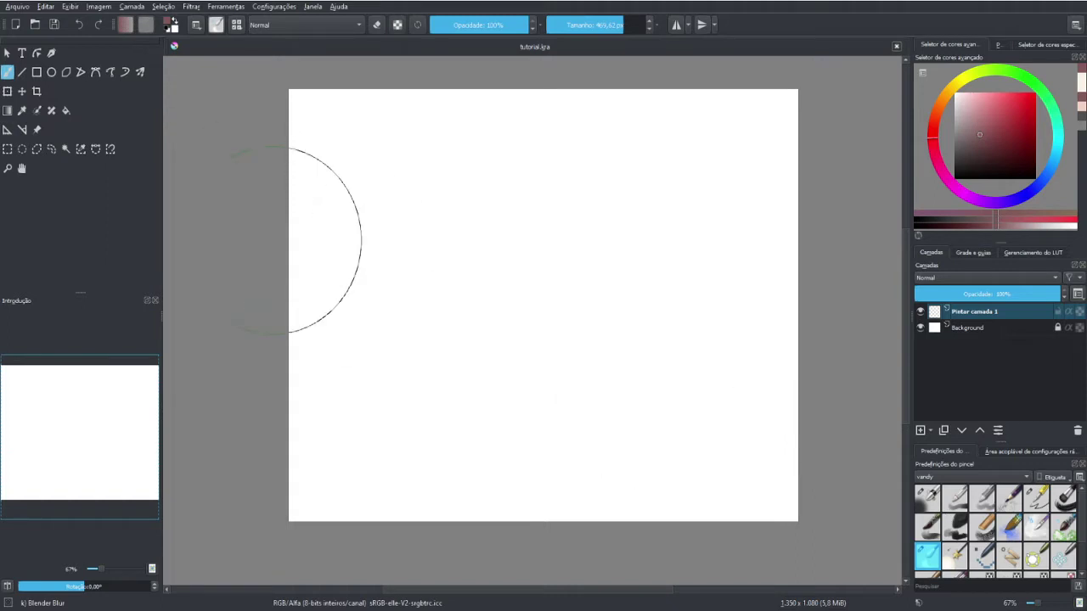
Shrink the brush from about 470 px to about 104.84 px with the [ key
key(bracketleft)
key(bracketleft)
key(bracketleft)
key(bracketleft)
key(bracketleft)
key(bracketleft)
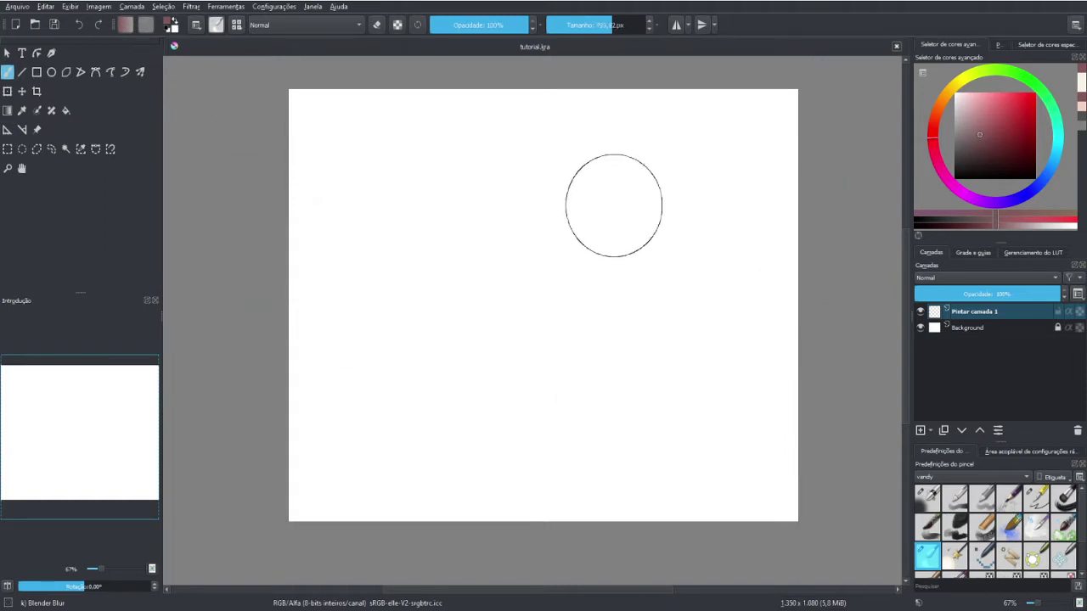
key(bracketleft)
key(bracketleft)
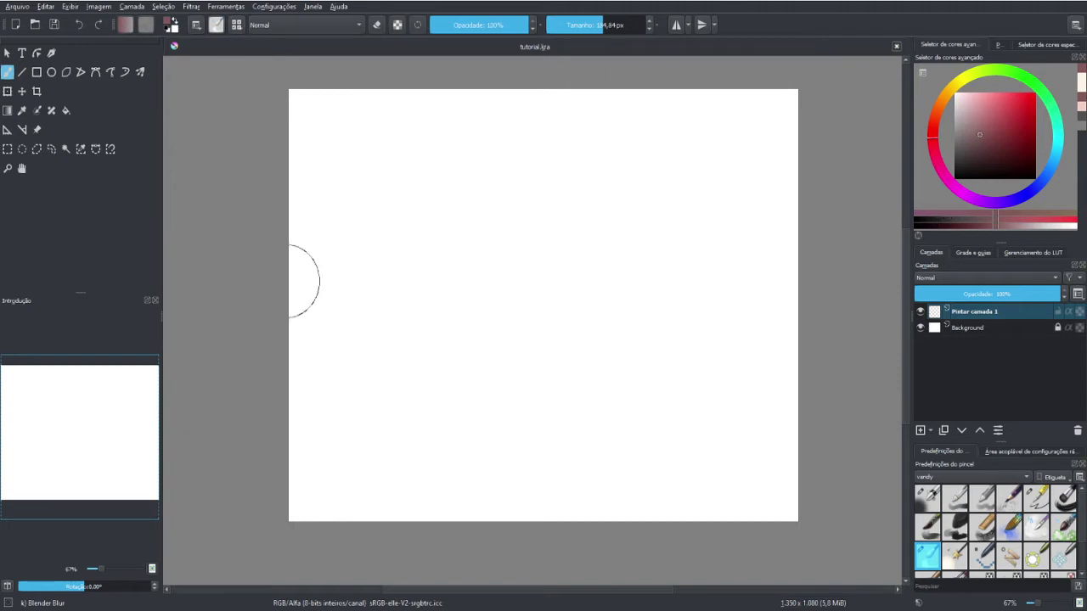
Draw a large circular elliptical selection near the canvas centre
click(22, 150)
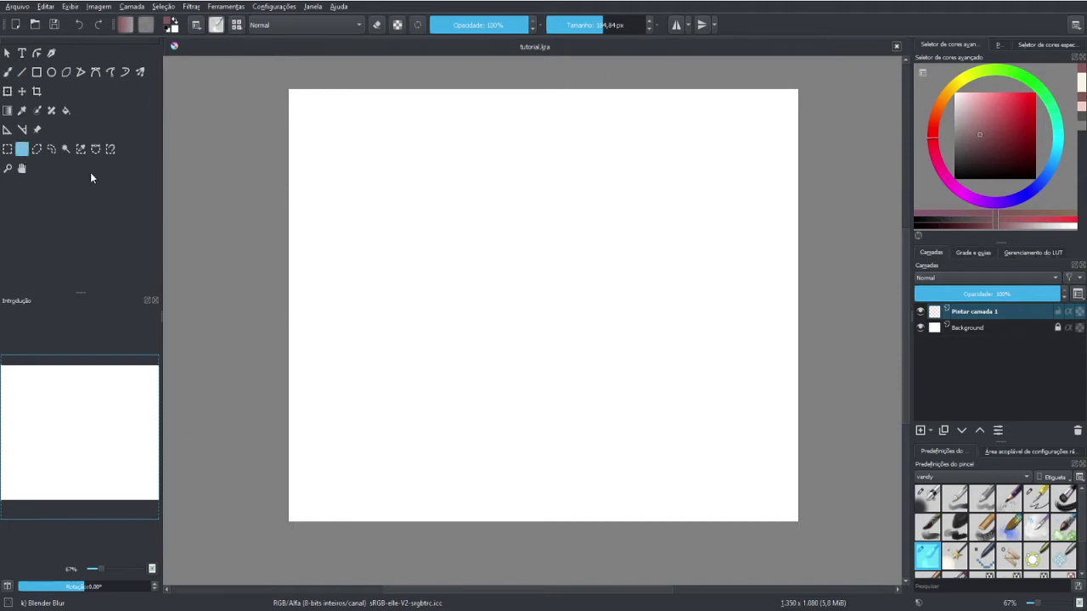
drag(432, 167, 626, 374)
mouse_move(691, 392)
mouse_down()
mouse_move(800, 468)
mouse_move(769, 448)
mouse_up()
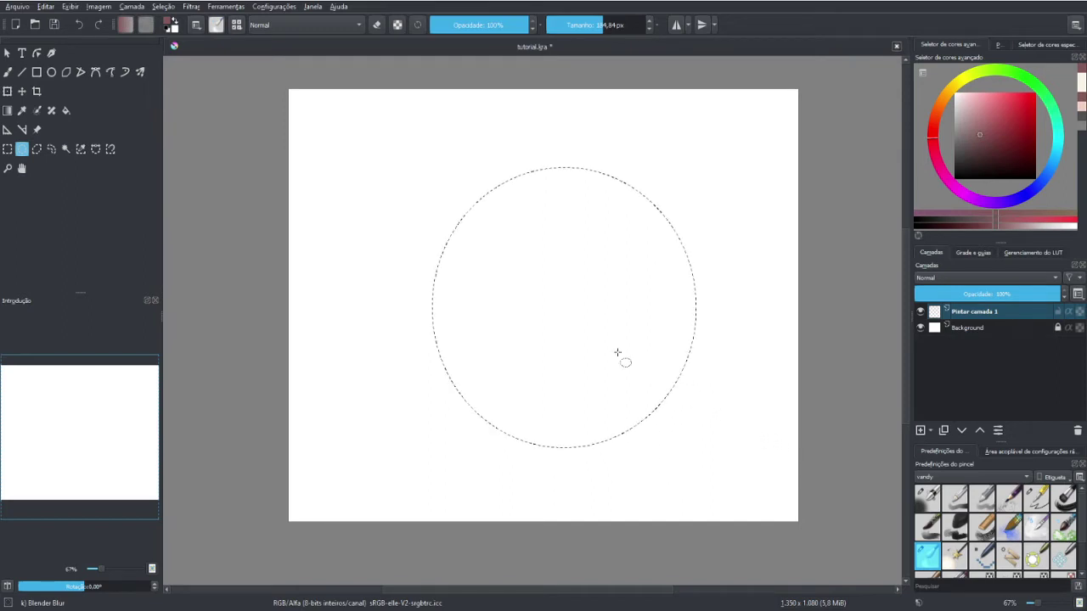
Fill the circular selection with light pink using the Ink-3 Gpen preset
key(t)
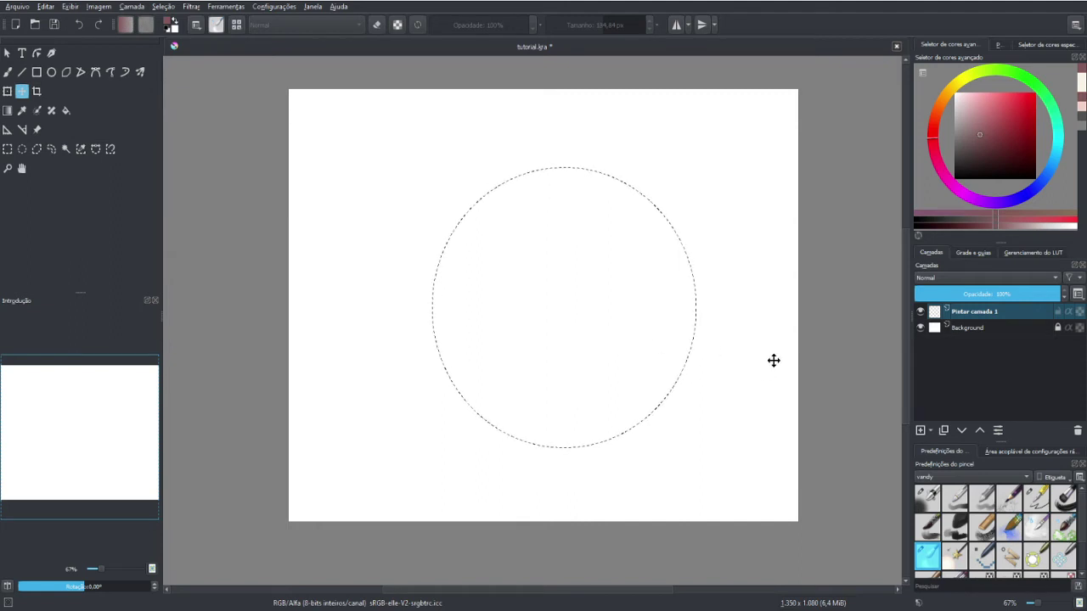
key(b)
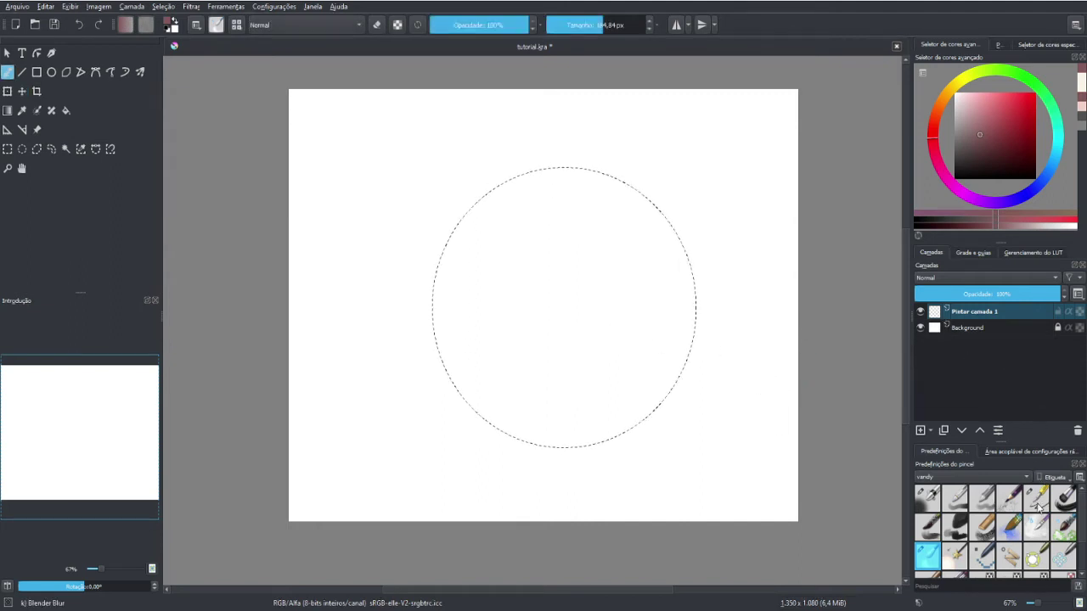
click(1037, 502)
click(998, 46)
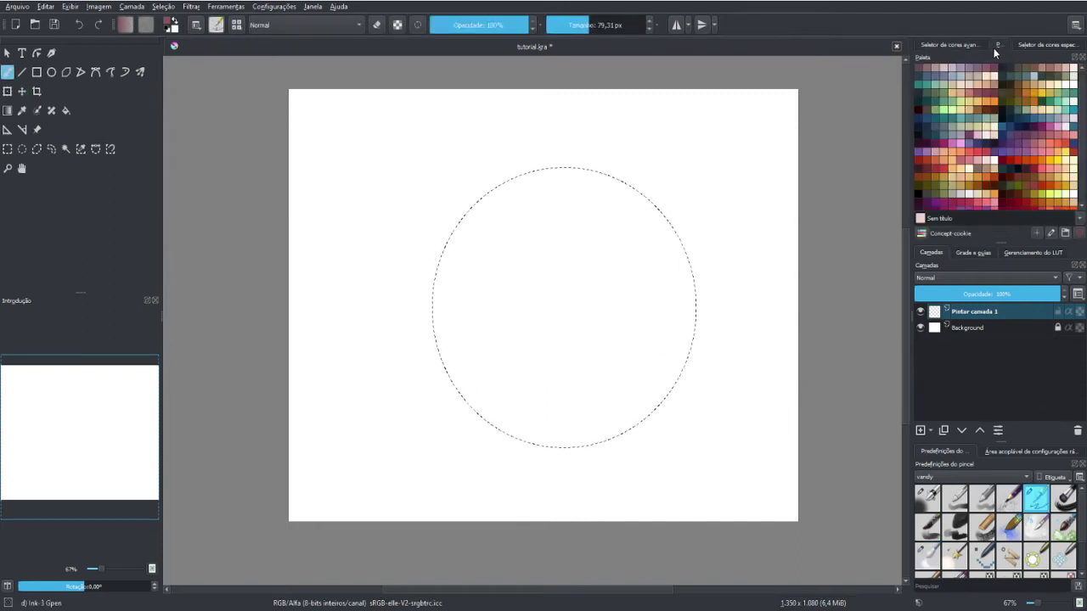
scroll(1084, 155, up, 2)
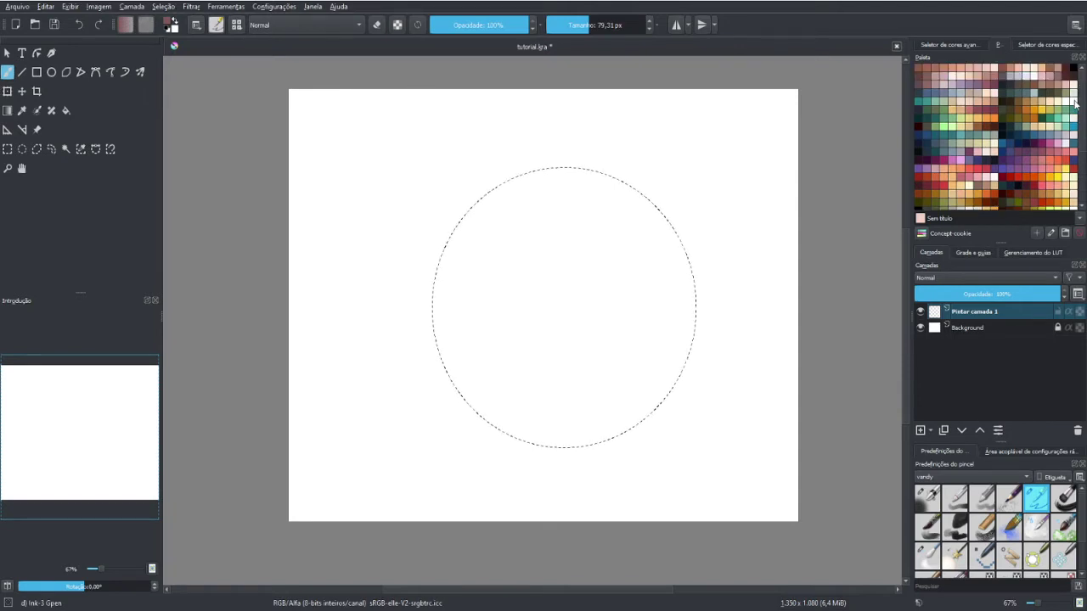
click(986, 68)
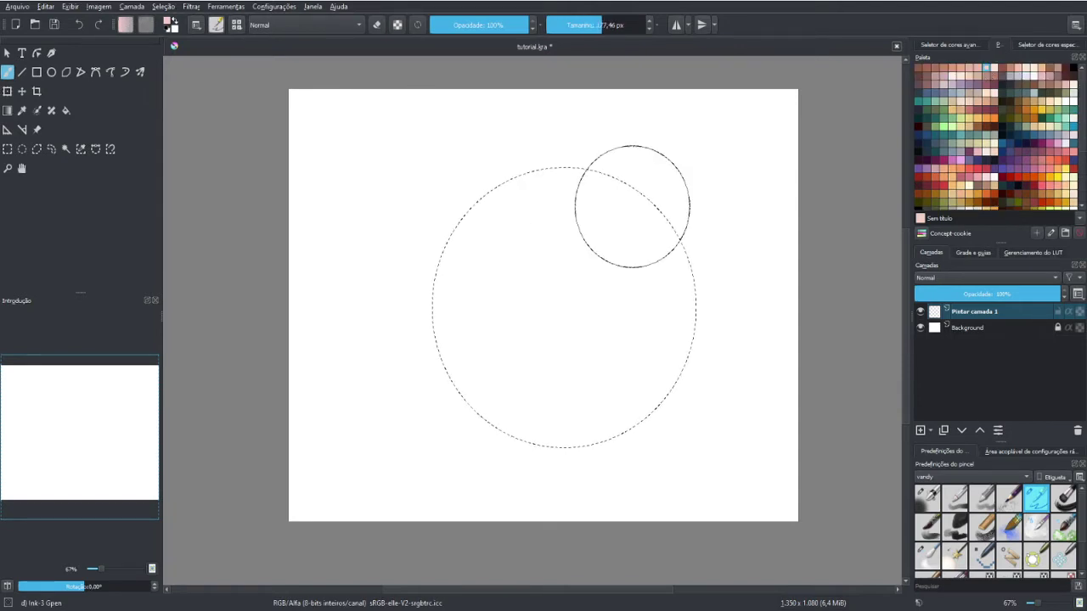
mouse_move(631, 207)
mouse_down()
mouse_move(373, 294)
mouse_move(548, 259)
mouse_move(698, 213)
mouse_move(679, 238)
mouse_move(708, 332)
mouse_up()
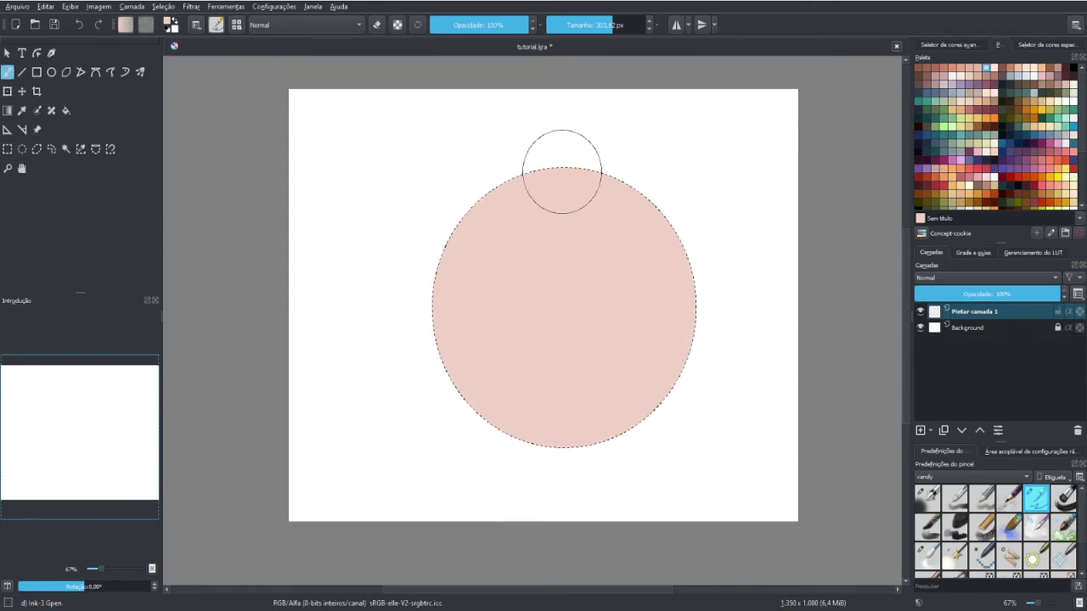
Deselect, group Pintar camada 1 into Agrupar 2, and add a new paint layer inside
click(13, 154)
click(365, 207)
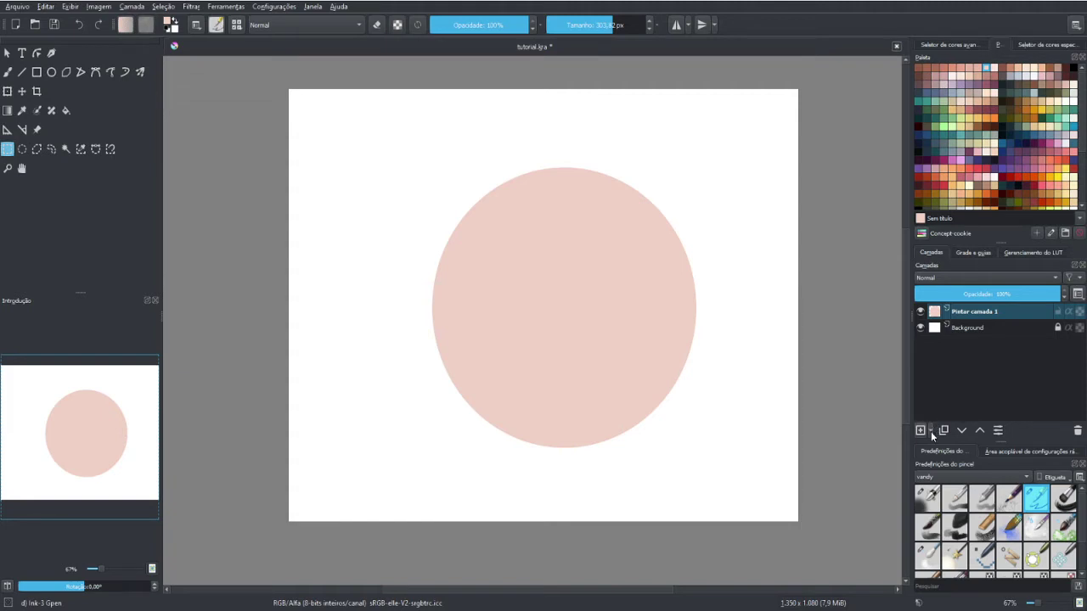
click(930, 431)
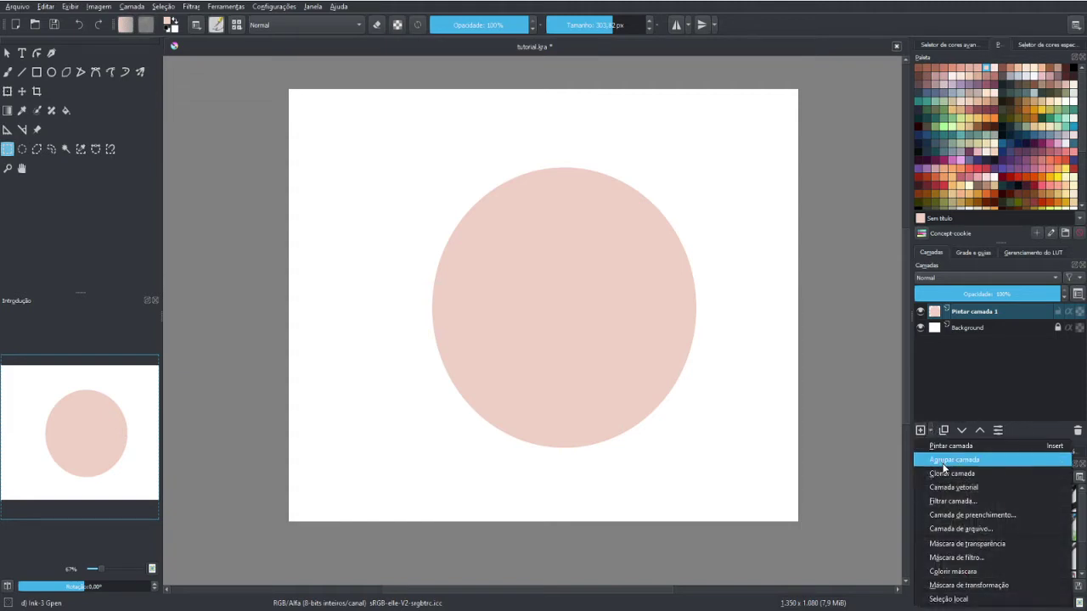
click(943, 459)
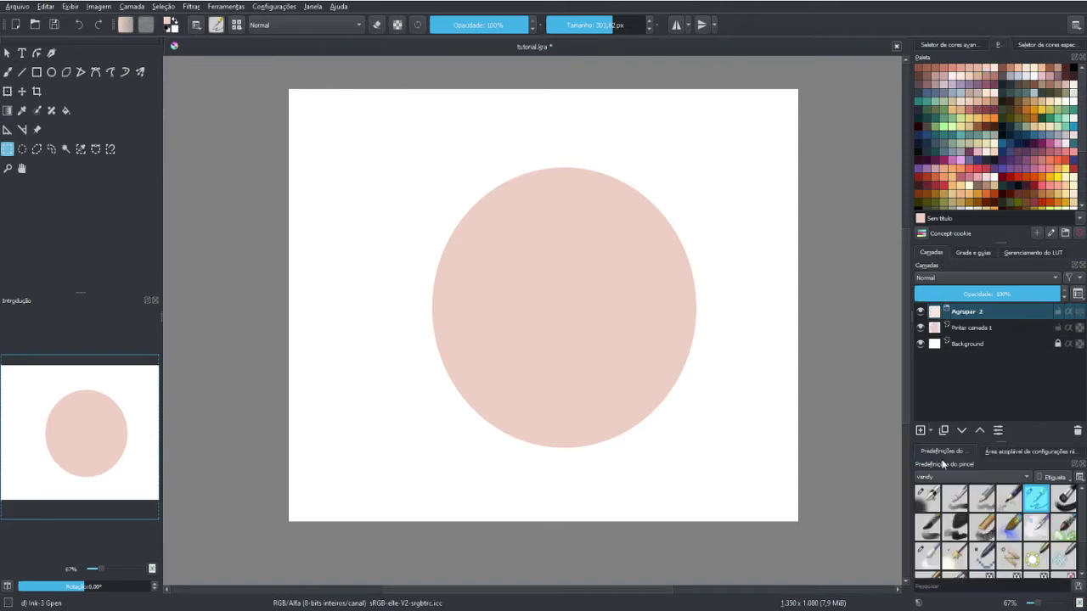
click(963, 327)
click(980, 430)
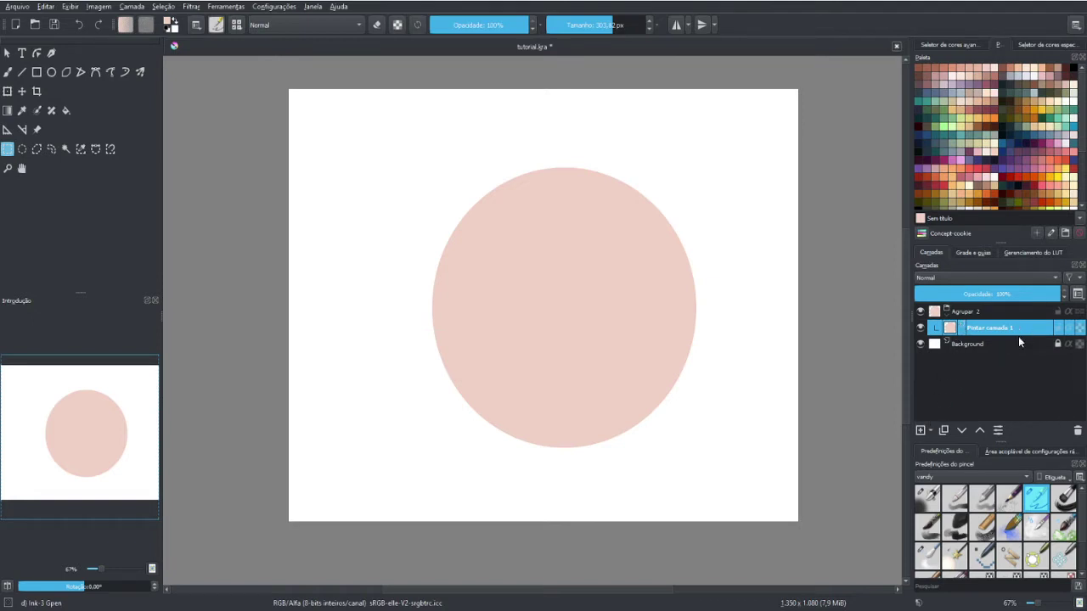
click(919, 430)
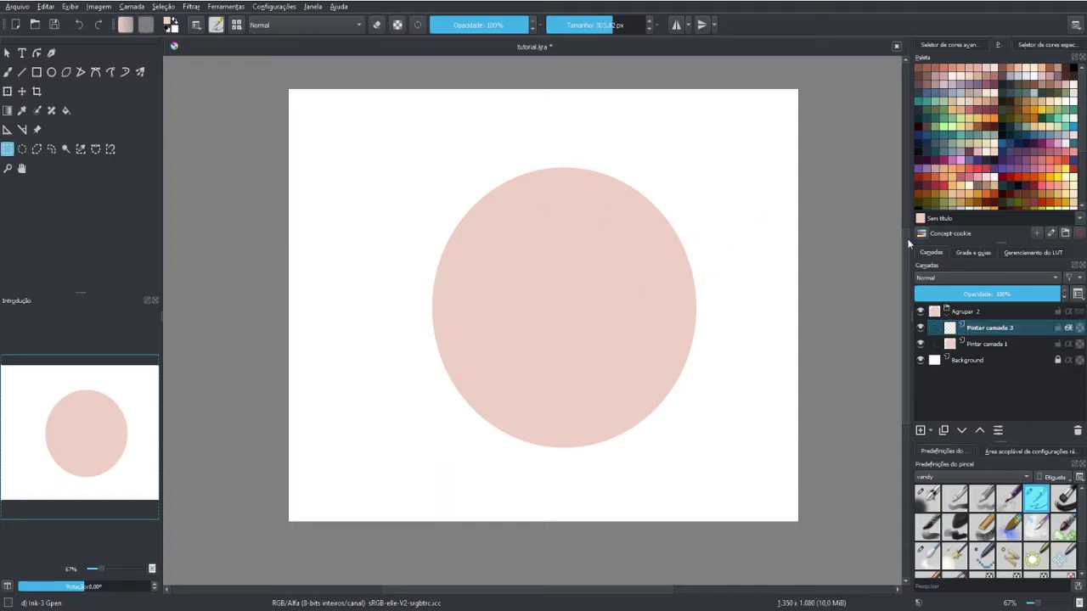
Select the Background layer and pick a dark grey on the colour wheel
click(987, 360)
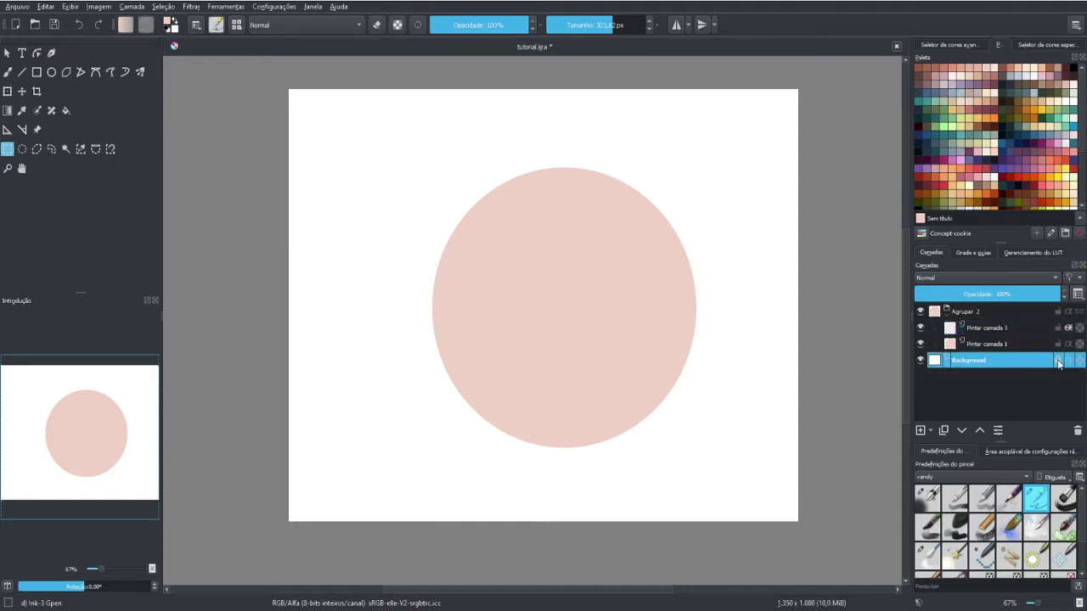
click(935, 45)
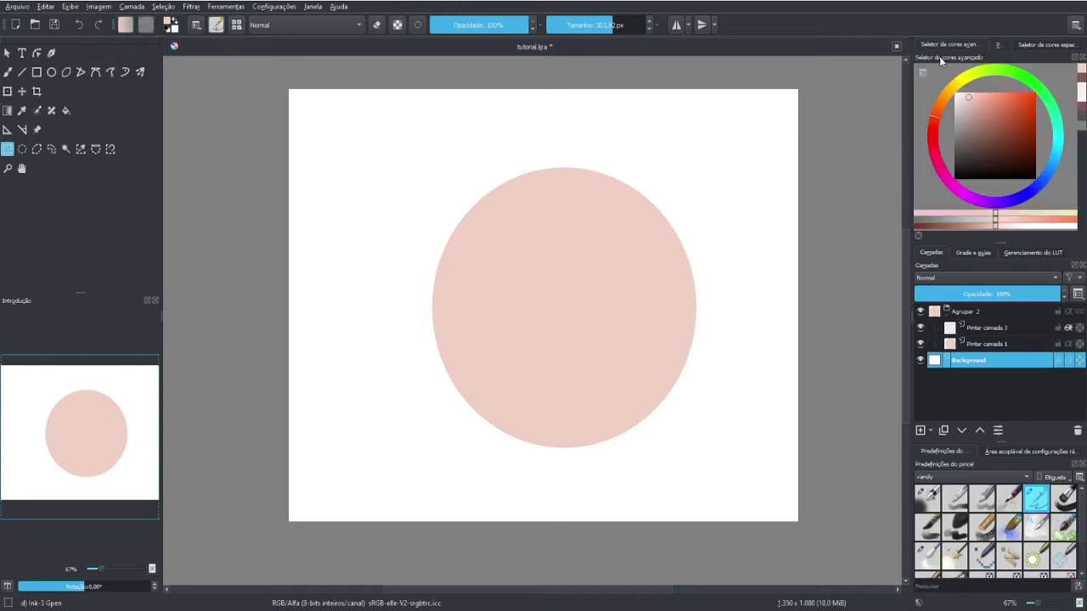
drag(964, 152, 940, 151)
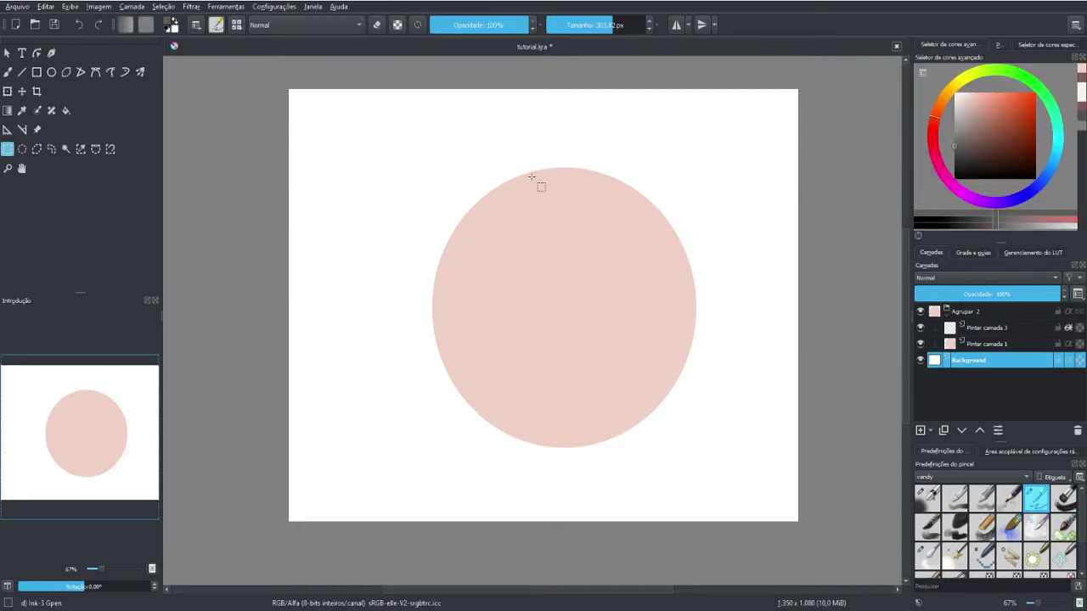
Fill the white Background with dark grey using the Fill tool
click(66, 111)
click(400, 152)
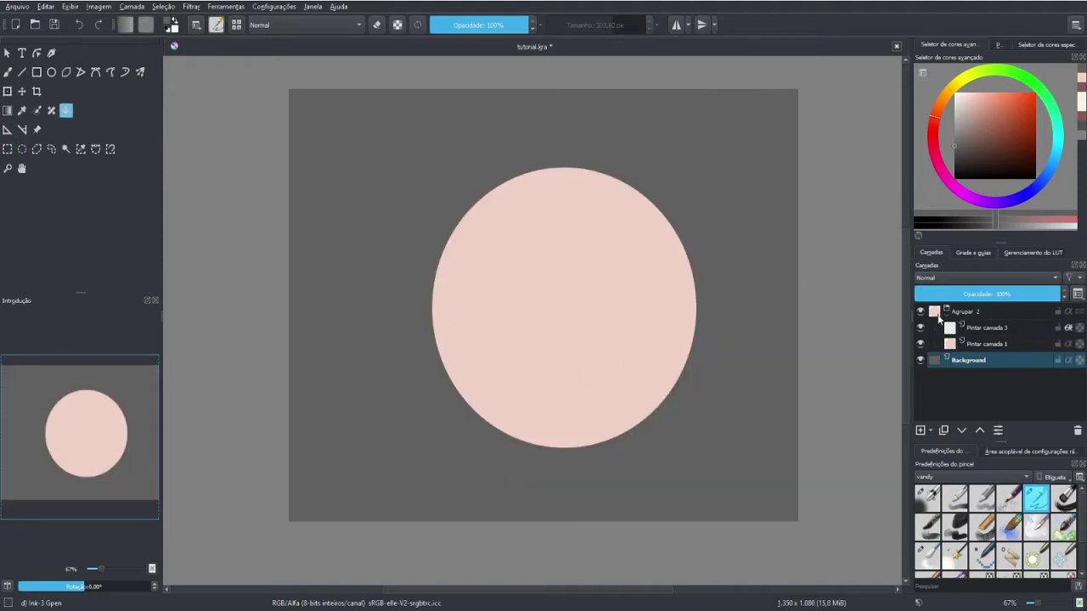
click(1058, 365)
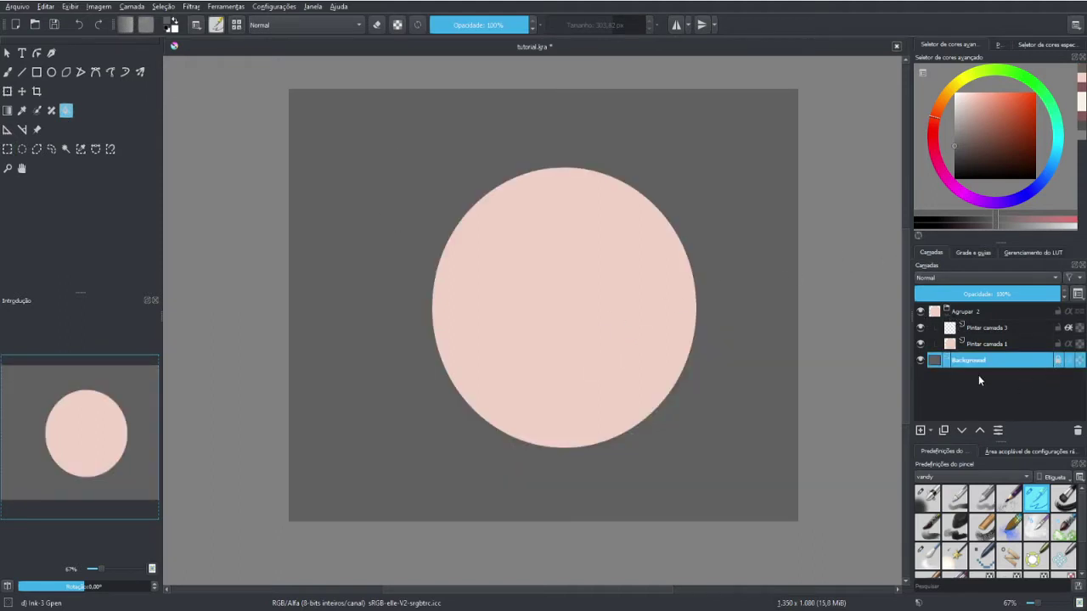
On Pintar camada 3, sample the circle's pink and shrink the brush to 41.84 px
click(985, 329)
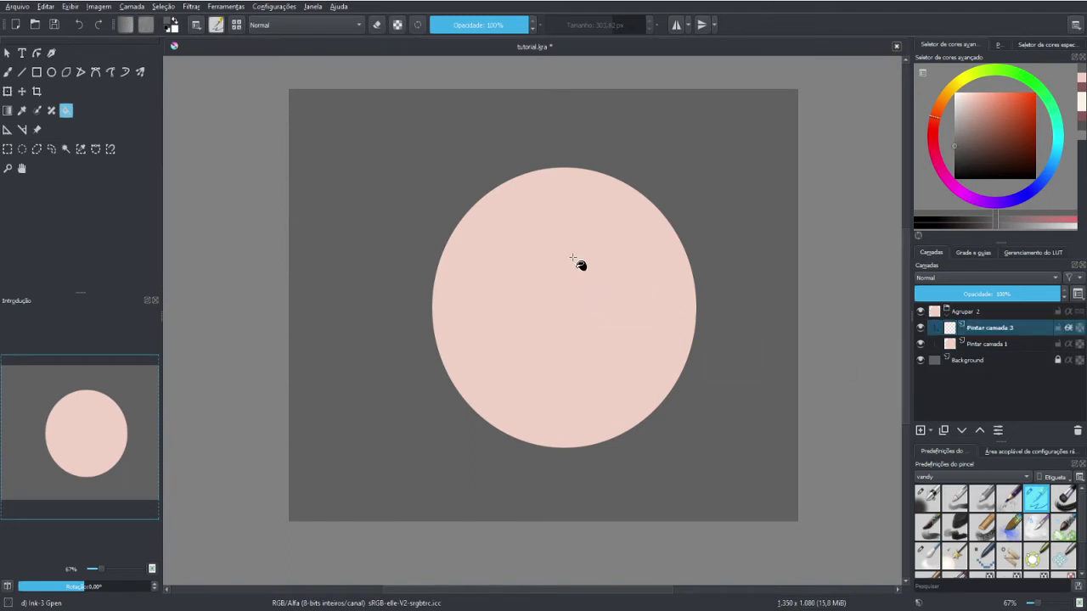
key(b)
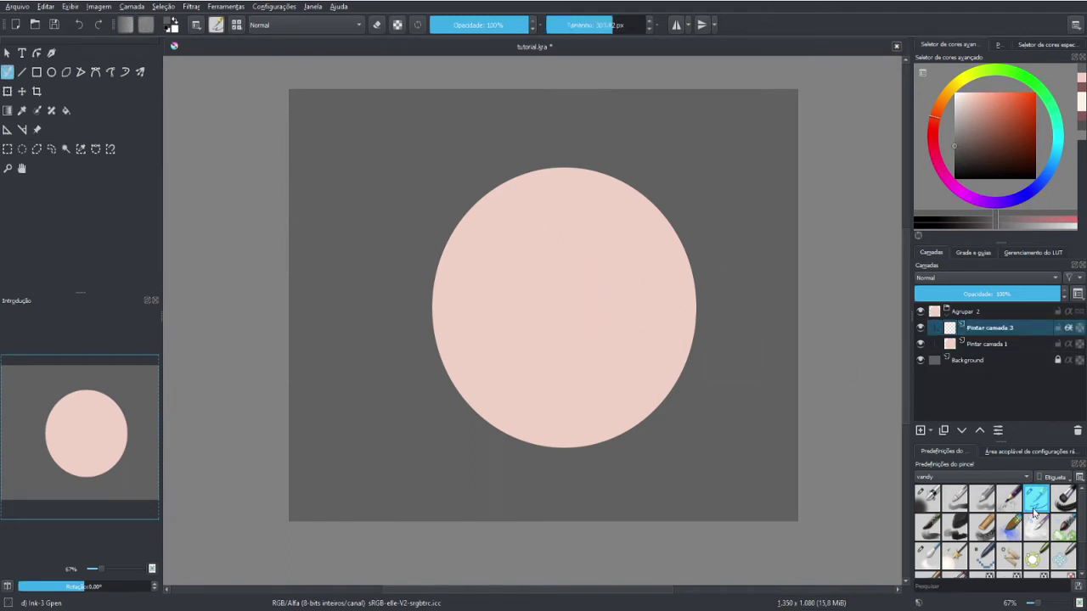
key(ctrl)
ctrl+click(569, 259)
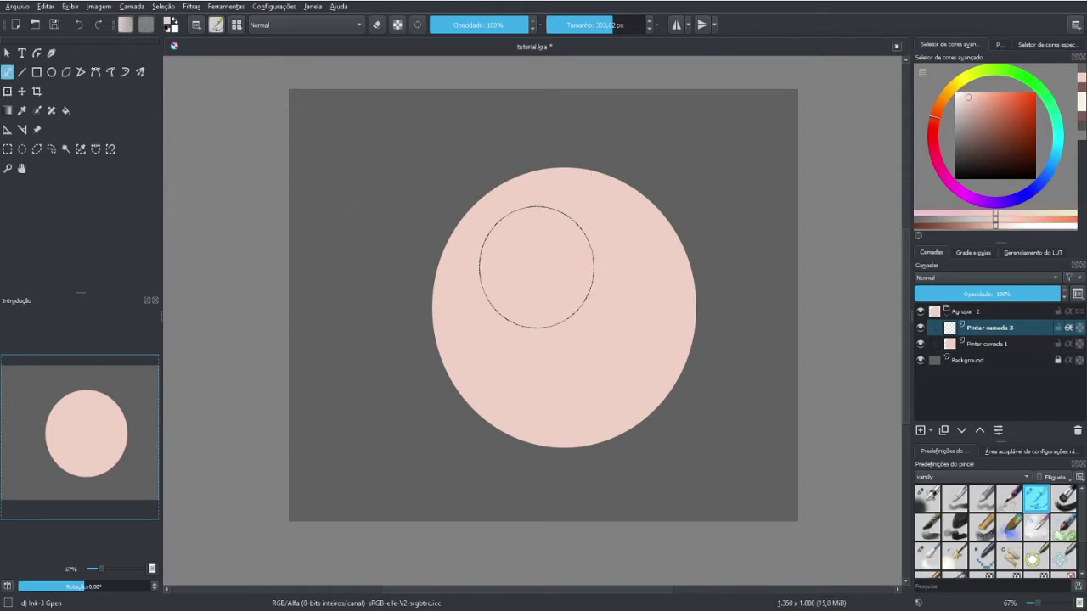
key(bracketleft)
key(bracketleft)
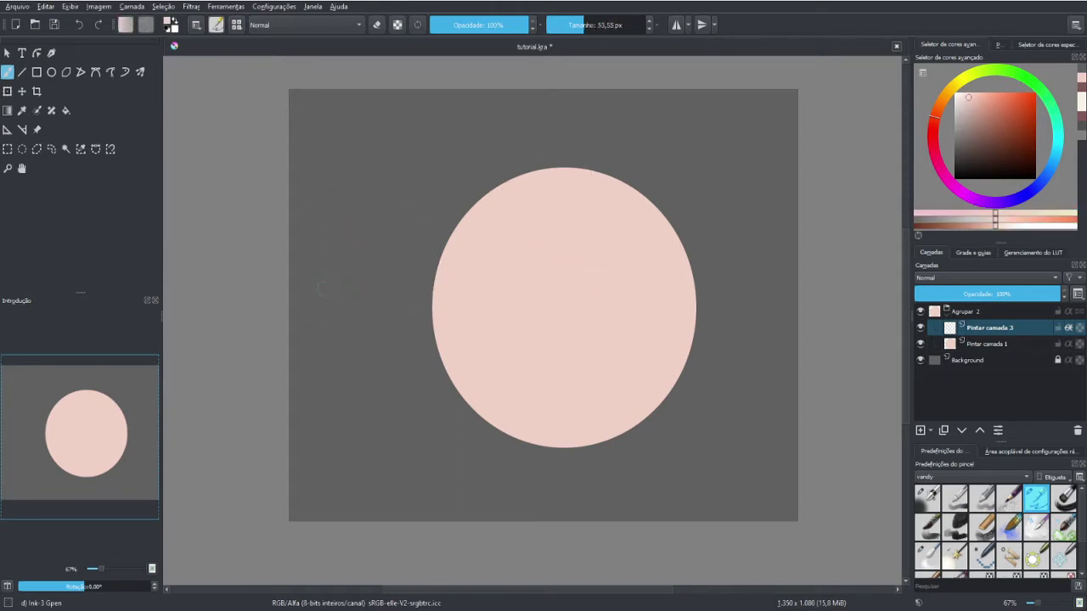
key(bracketleft)
key(bracketleft)
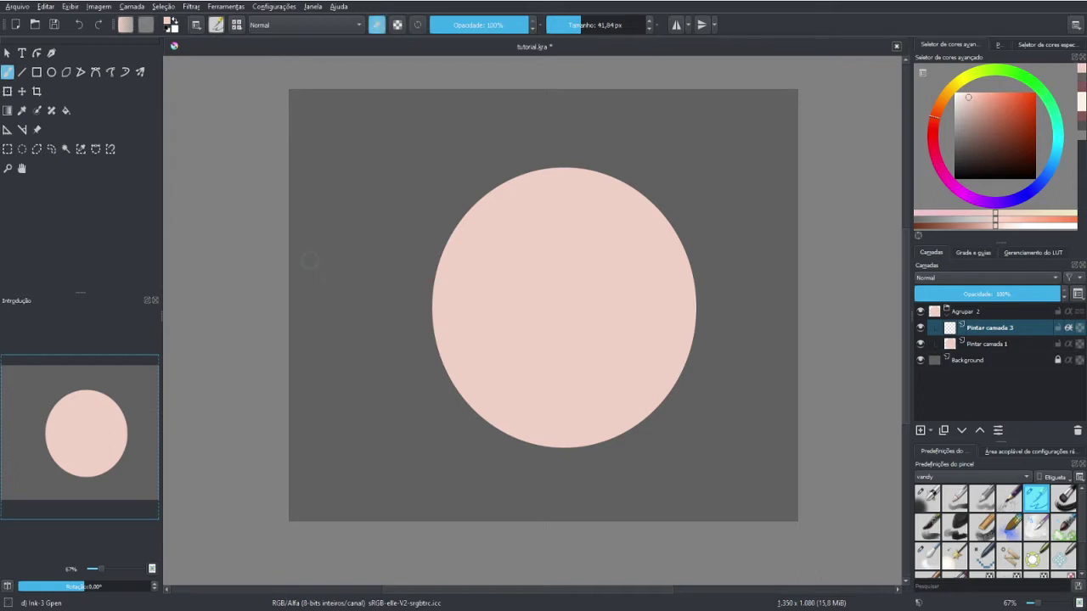
Paint a light pink blob and a dusky rose dab left of the circle
click(977, 345)
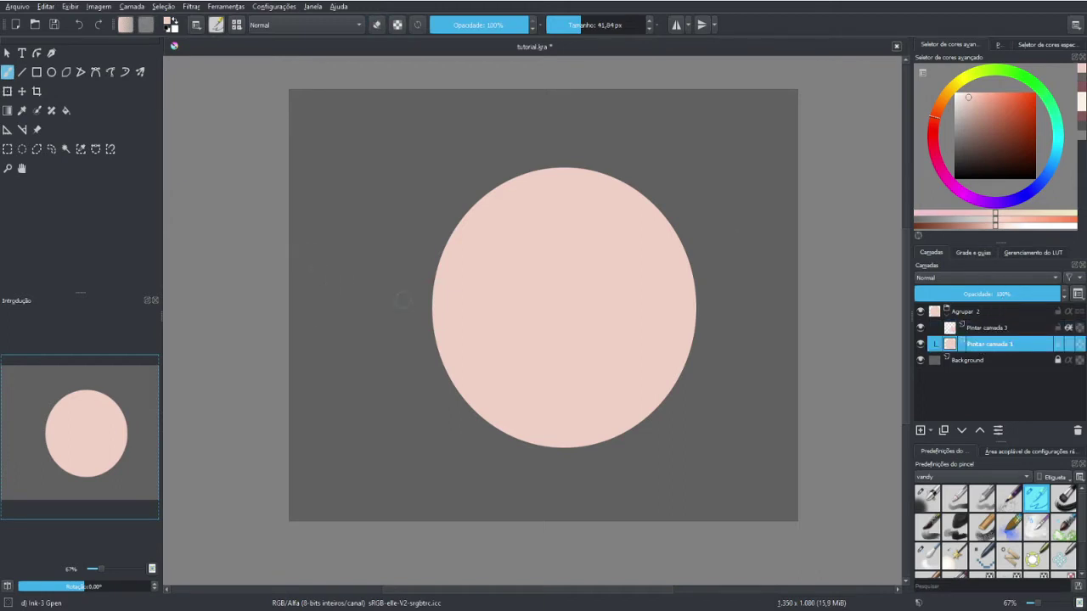
drag(326, 294, 322, 297)
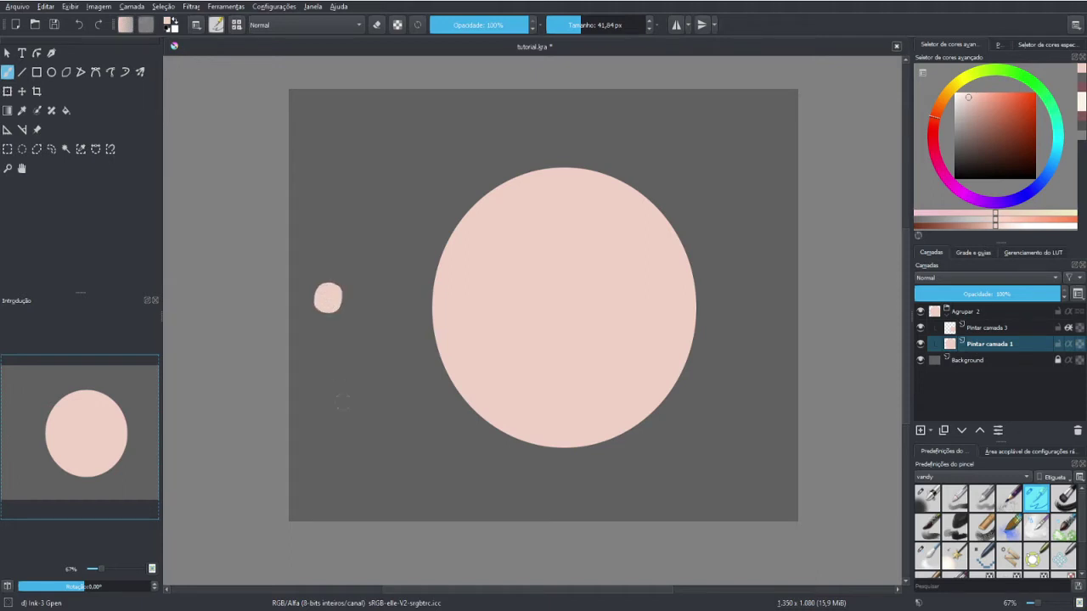
drag(338, 297, 341, 298)
drag(934, 125, 937, 144)
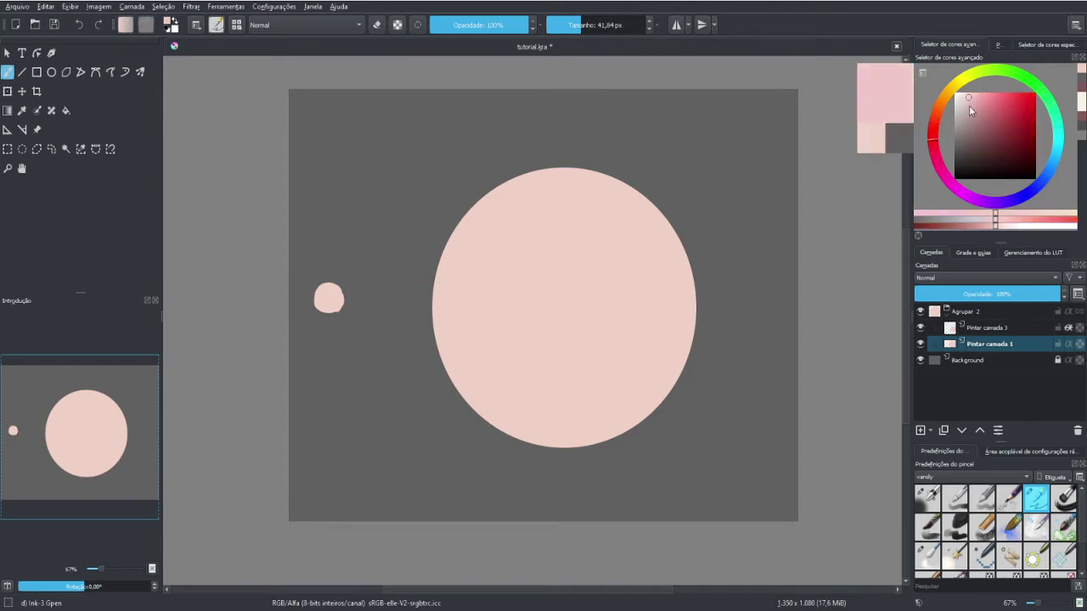
drag(970, 109, 984, 138)
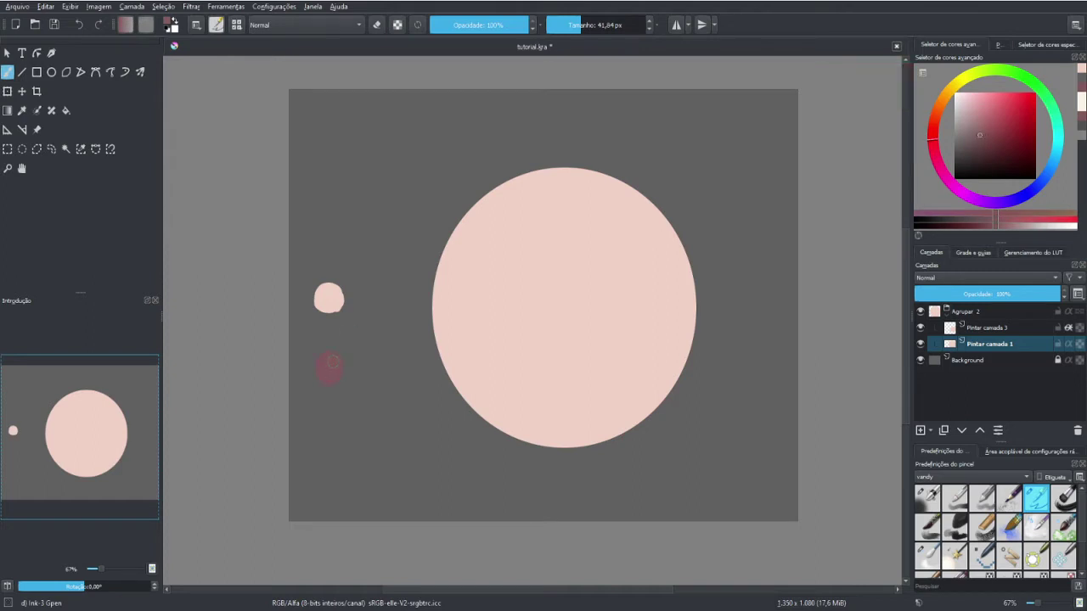
click(330, 368)
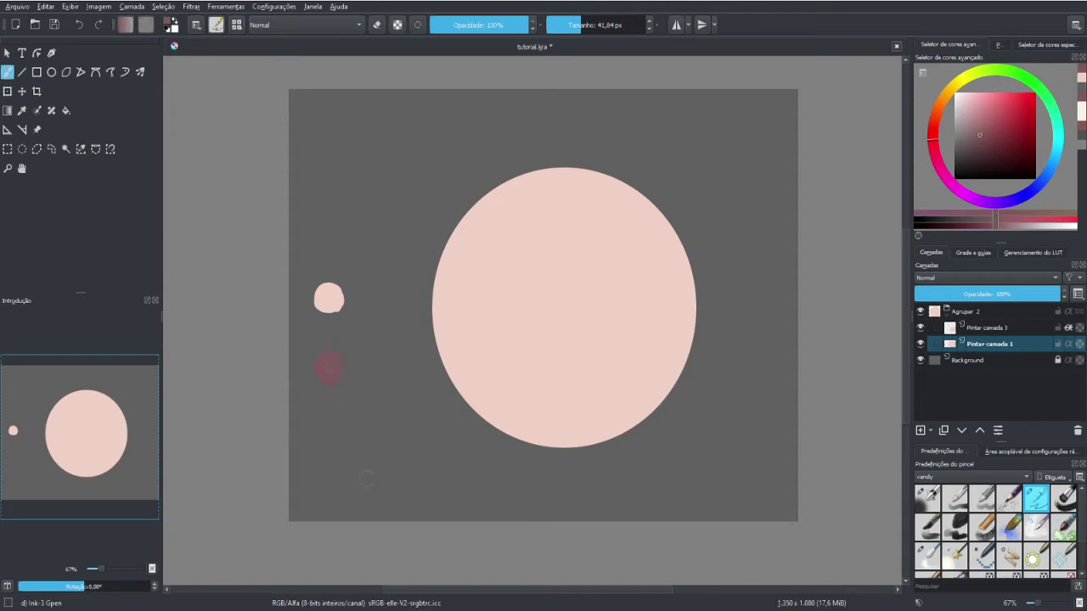
Shift the sampled pink toward cream and paint a cream dot above the pink dabs
ctrl+click(572, 241)
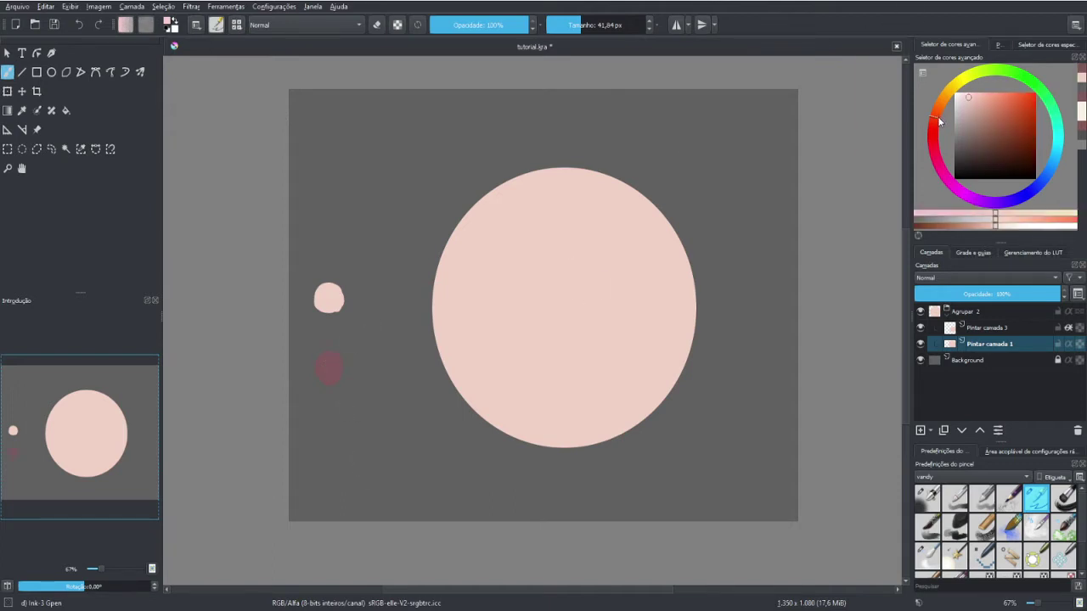
drag(939, 122, 962, 96)
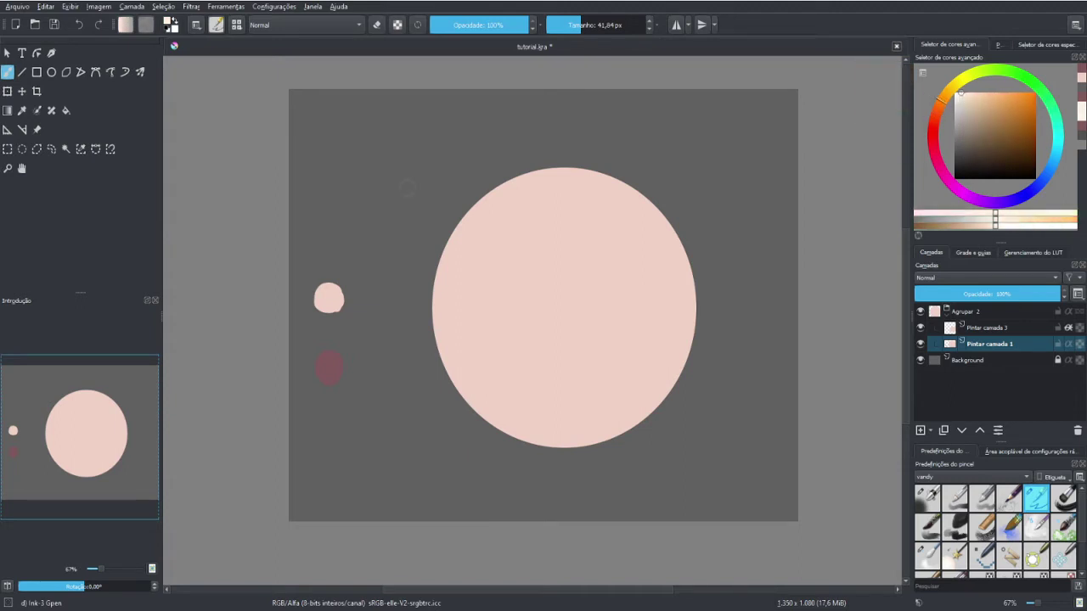
drag(323, 223, 330, 223)
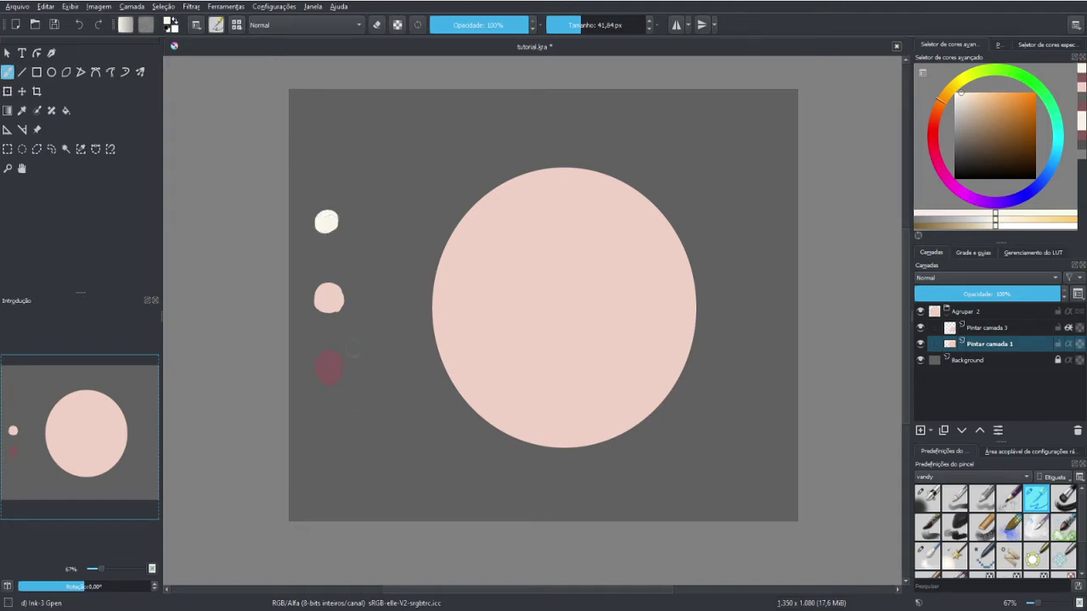
drag(325, 221, 329, 226)
click(1057, 348)
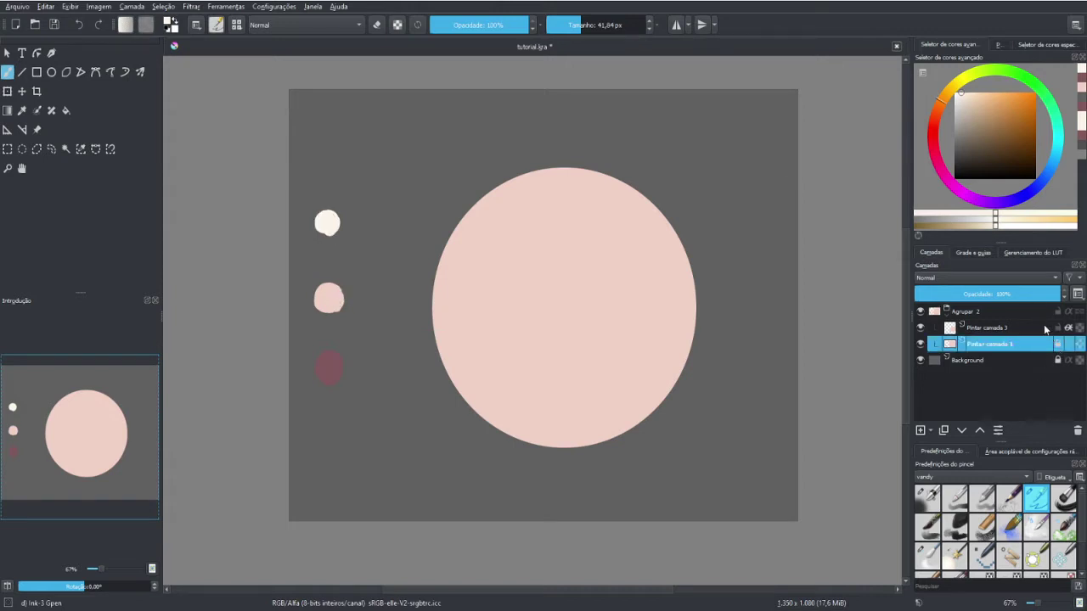
Load Airbrush Soft with the dark pink swatch at about 293 px on Pintar camada 3
click(990, 330)
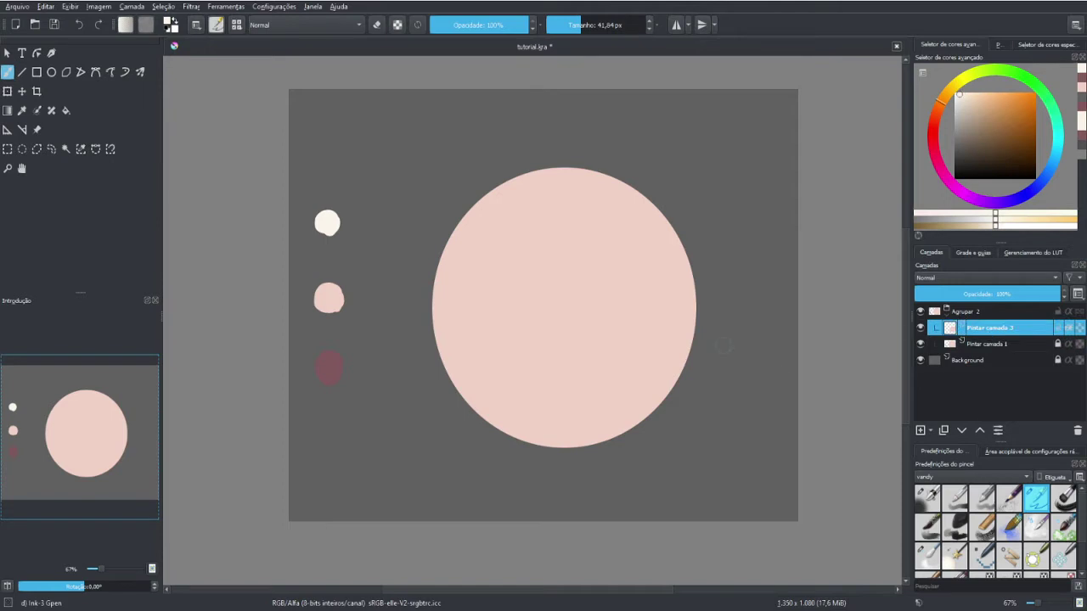
click(928, 497)
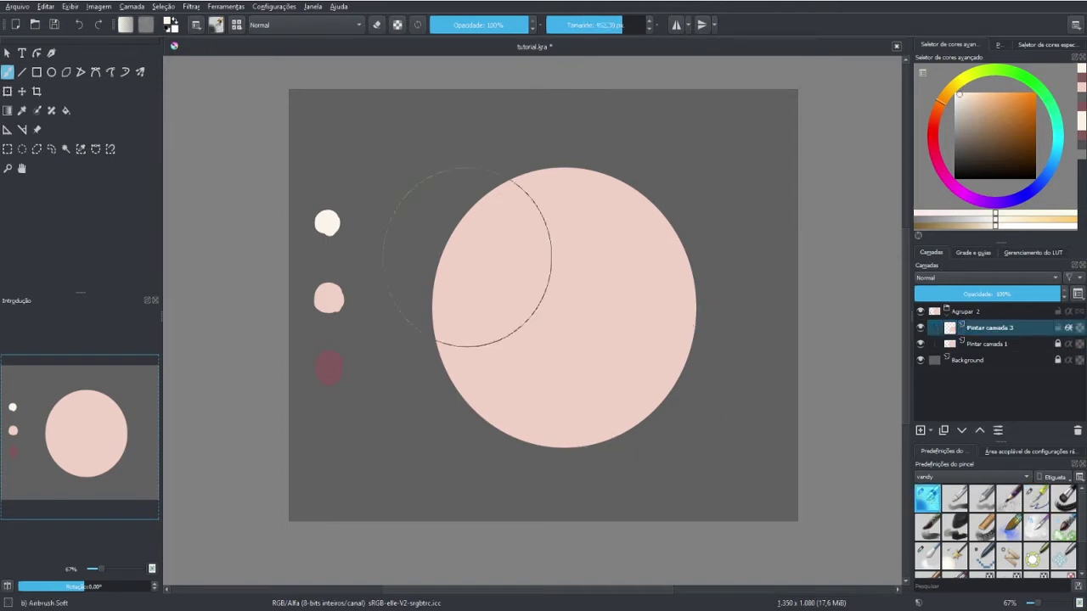
ctrl+click(330, 365)
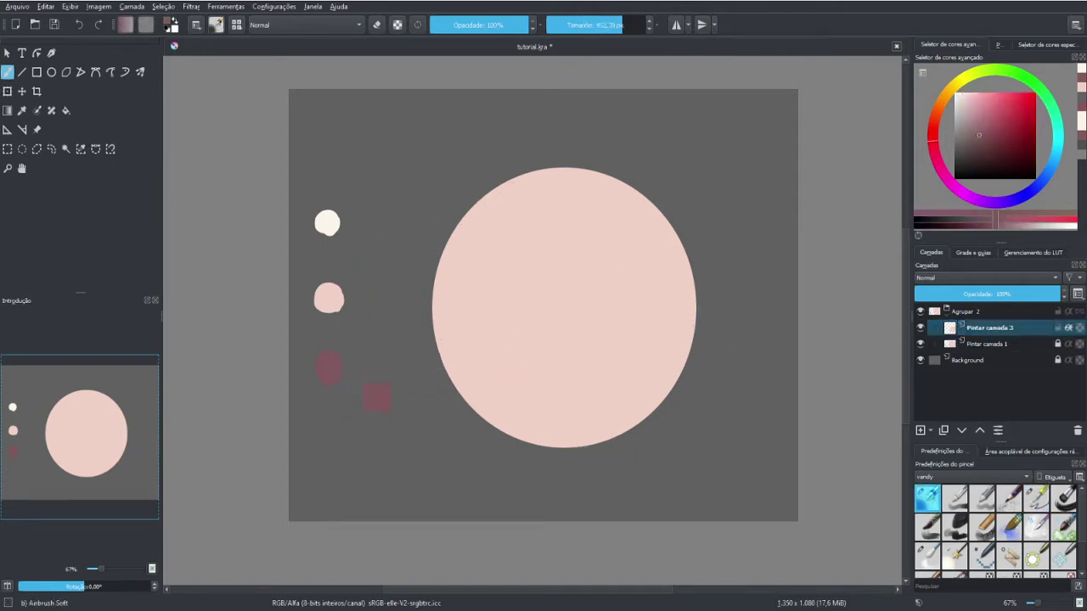
drag(607, 326, 560, 327)
Undo an accidental deletion of the Pintar camada 1 layer
click(921, 329)
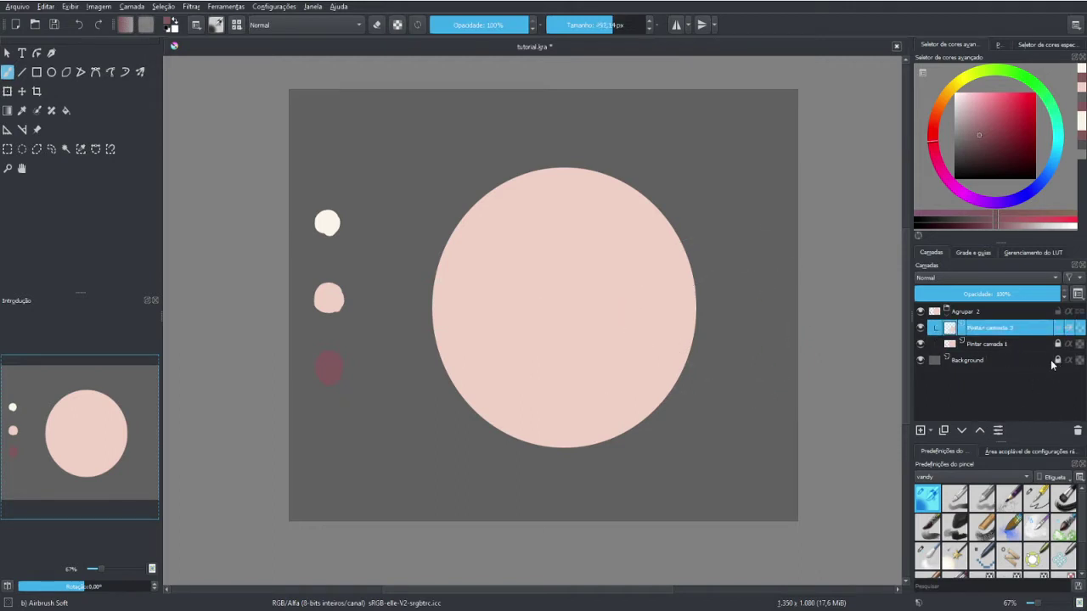
click(1075, 430)
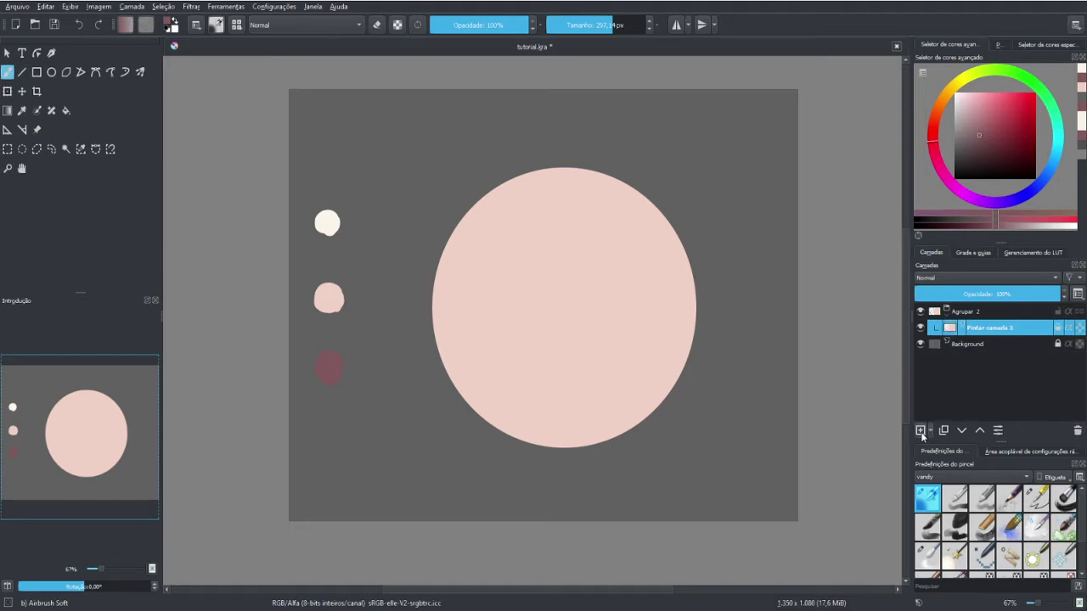
key(ctrl+z)
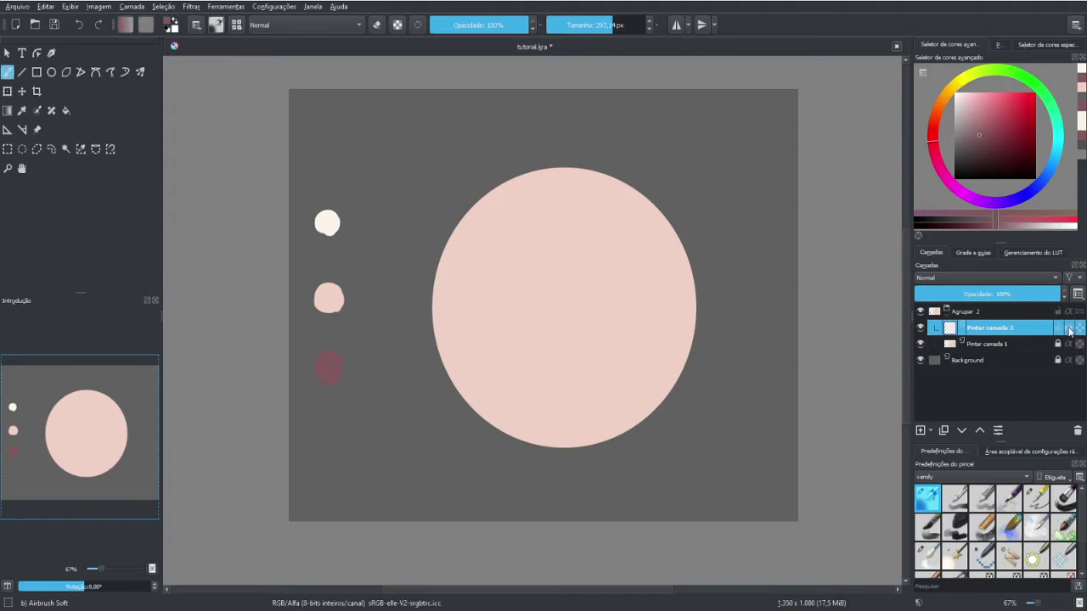
Airbrush dark pink shading around the left, bottom, top and right edges of the circle
mouse_move(456, 267)
mouse_down()
mouse_move(454, 371)
mouse_move(611, 450)
mouse_move(594, 442)
mouse_move(548, 462)
mouse_move(485, 410)
mouse_move(684, 417)
mouse_move(460, 323)
mouse_move(594, 388)
mouse_move(568, 407)
mouse_move(589, 388)
mouse_move(619, 433)
mouse_move(649, 357)
mouse_up()
mouse_move(650, 356)
mouse_down()
mouse_move(539, 482)
mouse_move(425, 416)
mouse_up()
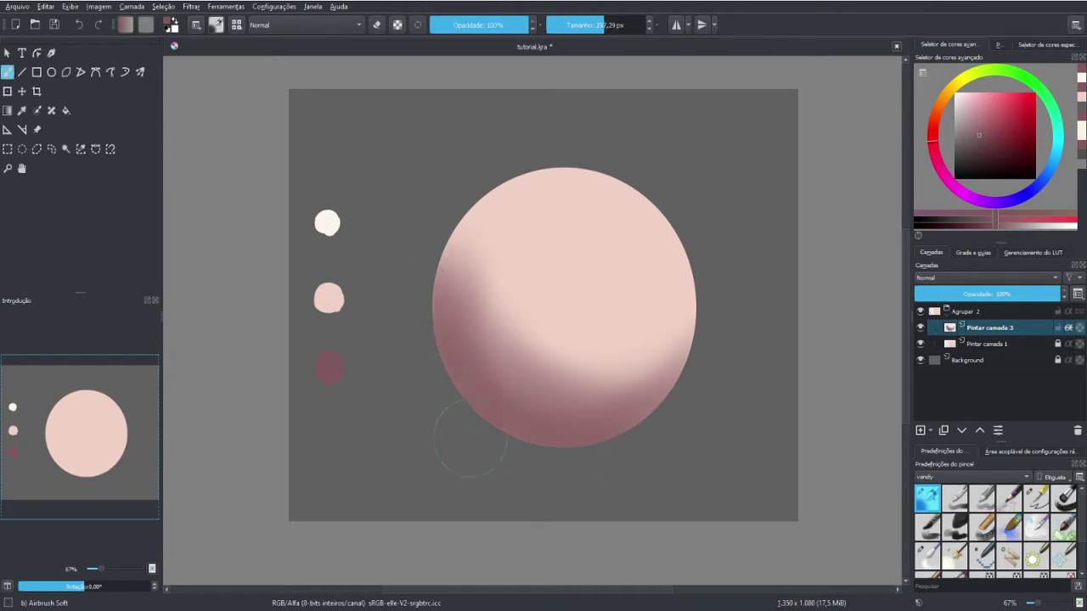
mouse_move(426, 193)
mouse_down()
mouse_move(400, 340)
mouse_move(444, 198)
mouse_move(515, 121)
mouse_up()
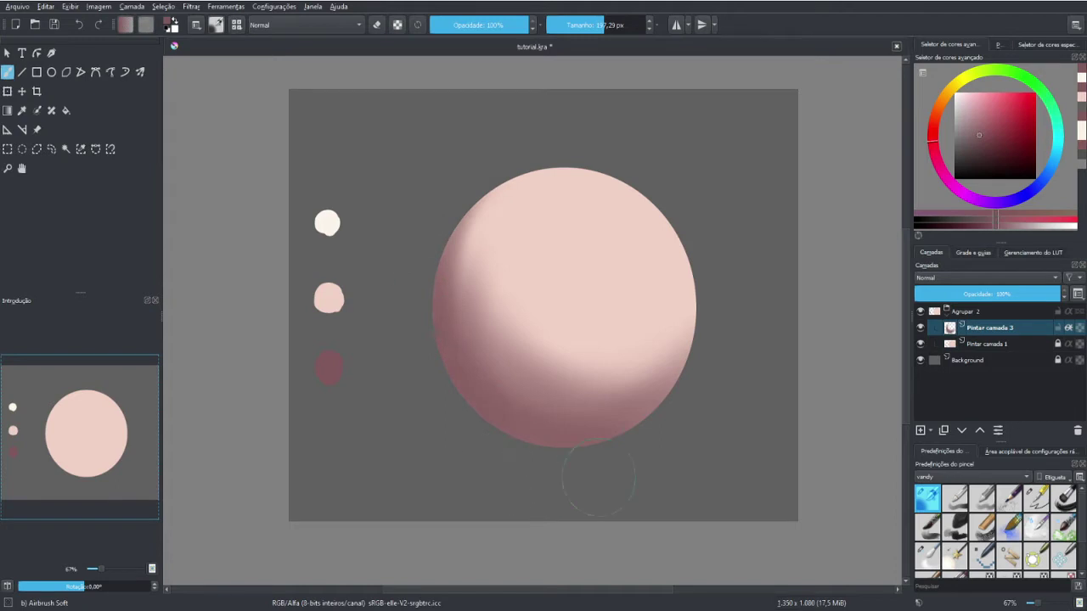
drag(461, 297, 473, 243)
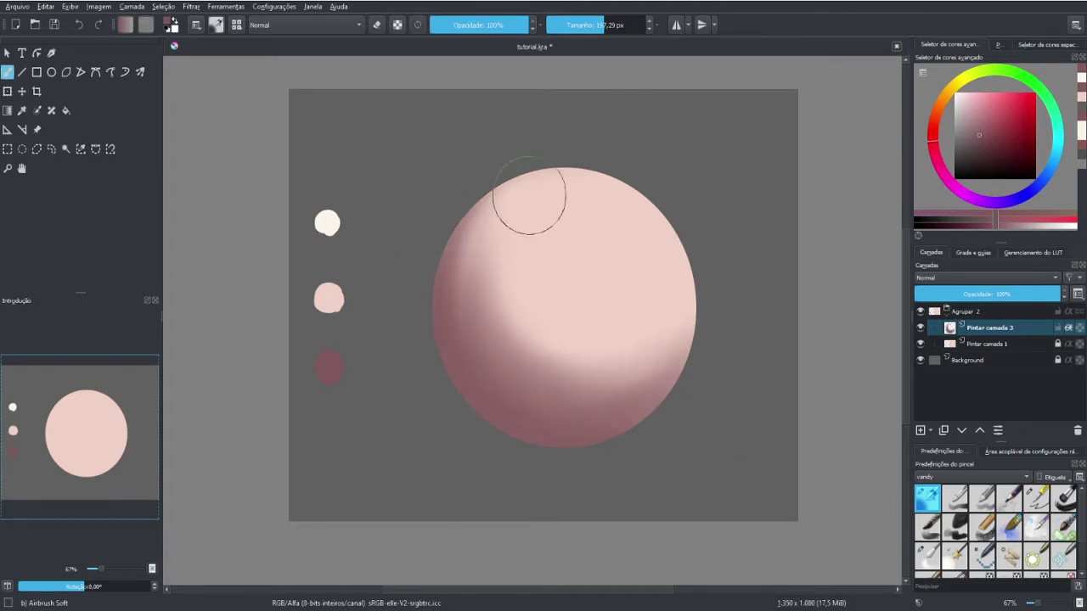
mouse_move(485, 170)
mouse_down()
mouse_move(675, 415)
mouse_move(704, 213)
mouse_up()
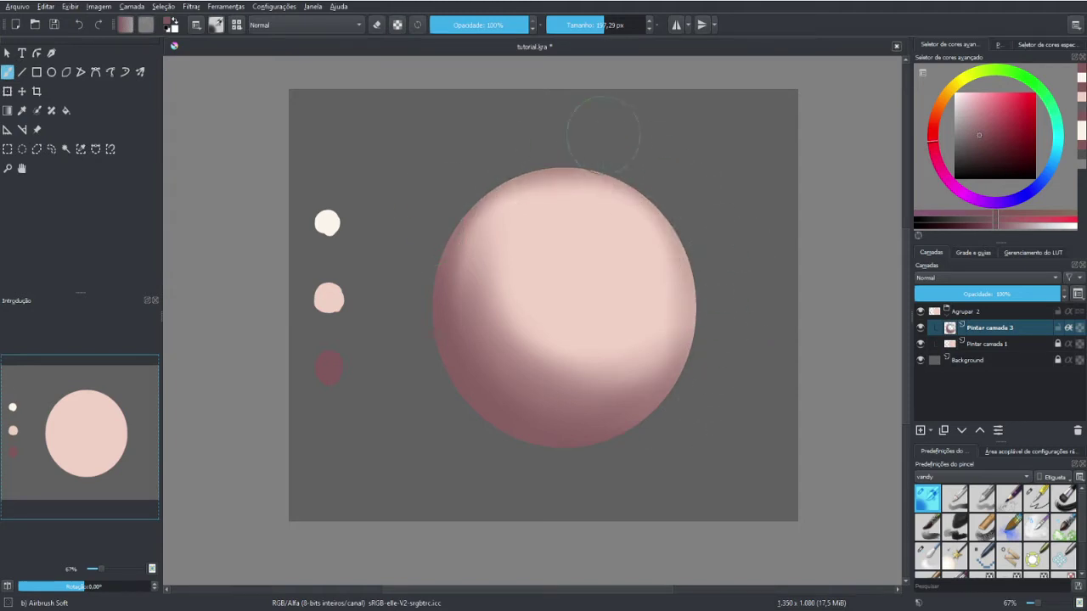
drag(726, 378, 476, 155)
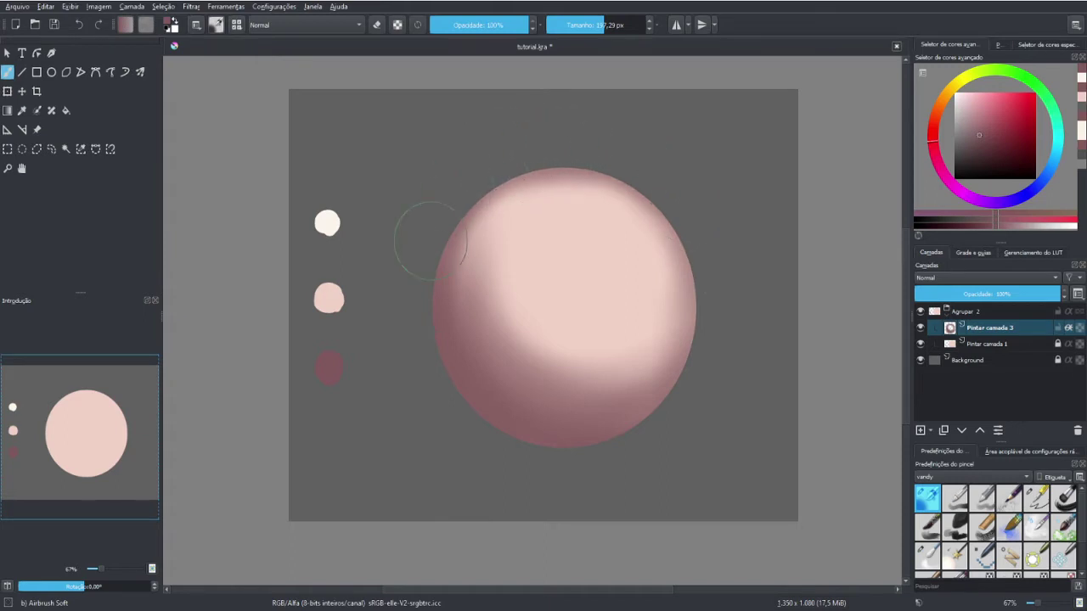
mouse_move(688, 219)
mouse_down()
mouse_move(563, 181)
mouse_move(450, 272)
mouse_move(553, 195)
mouse_move(504, 202)
mouse_move(574, 181)
mouse_move(645, 243)
mouse_move(491, 333)
mouse_move(533, 332)
mouse_move(538, 315)
mouse_move(616, 303)
mouse_move(558, 181)
mouse_move(473, 254)
mouse_move(586, 315)
mouse_up()
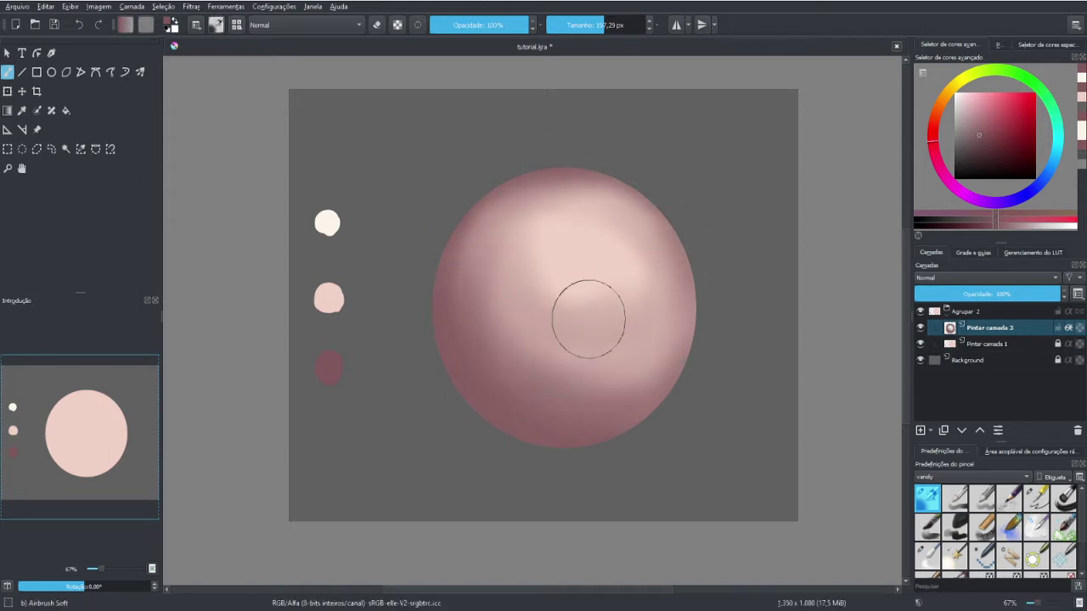
Erase the sphere's centre lighter and paint a cream highlight at the upper right
key(e)
mouse_move(572, 235)
mouse_down()
mouse_move(540, 256)
mouse_move(606, 291)
mouse_move(514, 334)
mouse_up()
key(e)
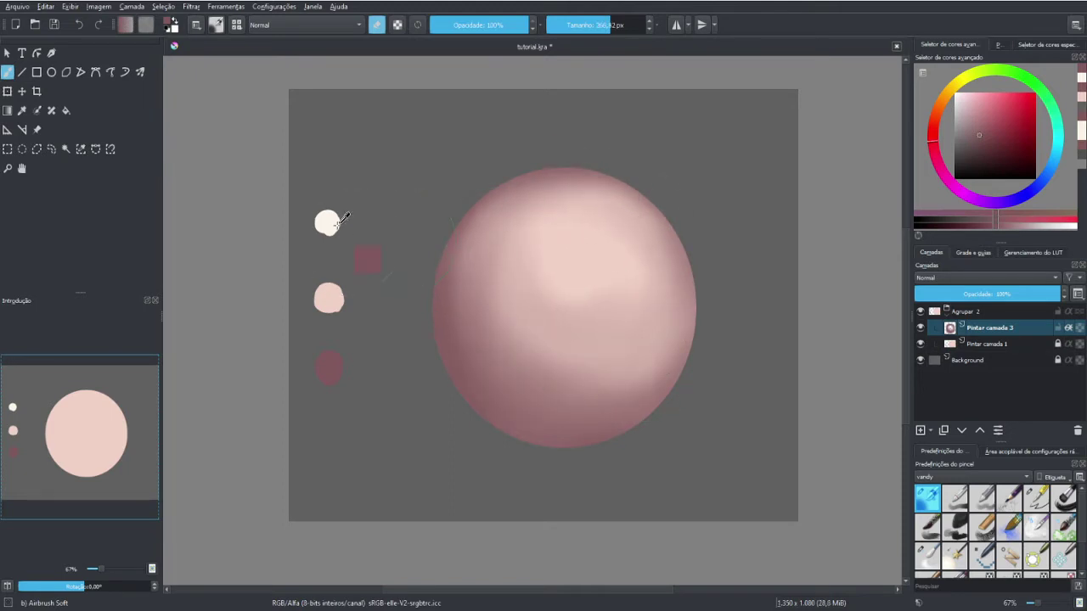
ctrl+click(327, 223)
mouse_move(616, 243)
shift+mouse_down()
mouse_move(601, 238)
mouse_move(600, 252)
mouse_move(625, 245)
mouse_move(569, 292)
mouse_move(633, 254)
mouse_move(575, 281)
mouse_move(567, 247)
mouse_move(630, 235)
mouse_move(651, 308)
mouse_move(526, 257)
mouse_move(643, 198)
mouse_move(626, 291)
mouse_move(686, 289)
mouse_move(678, 260)
shift+mouse_up()
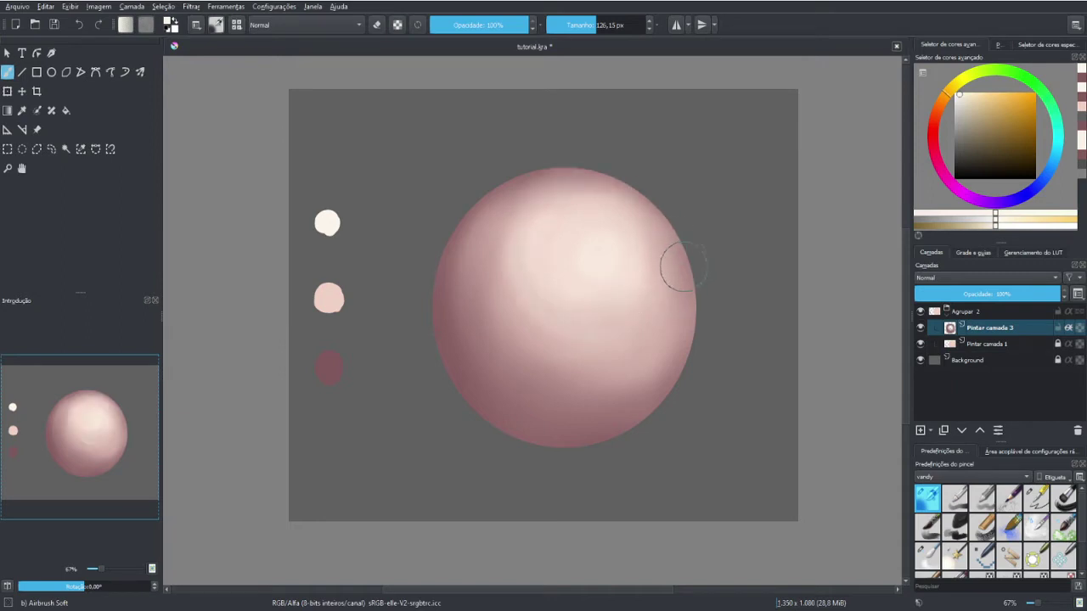
Blend the highlight into the sphere with Blender Blur, then reload the dark pink airbrush
click(927, 555)
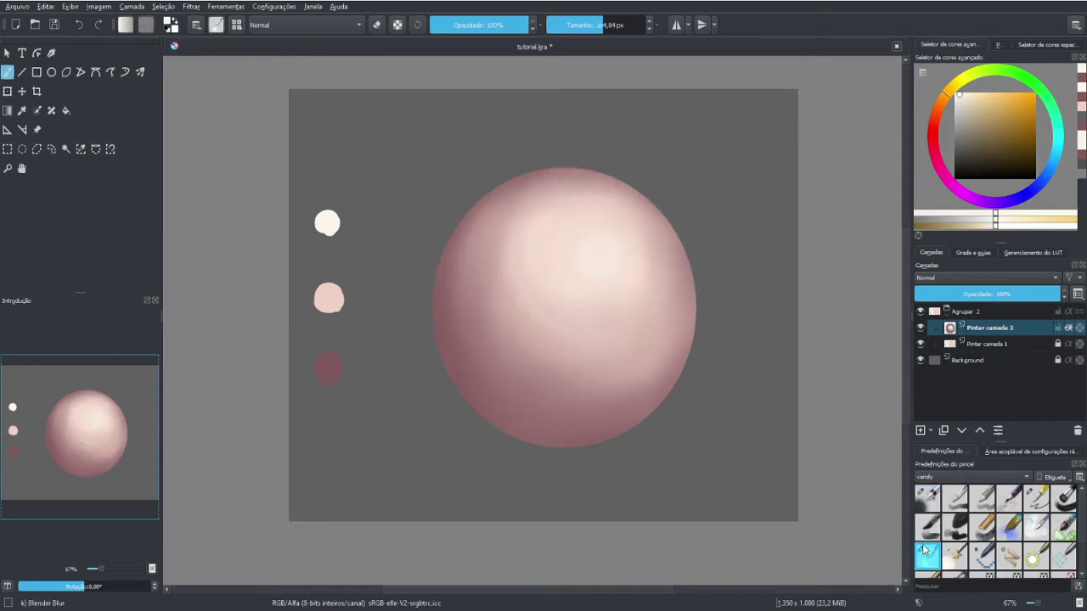
mouse_move(605, 265)
mouse_down()
mouse_move(529, 213)
mouse_move(521, 359)
mouse_move(492, 279)
mouse_up()
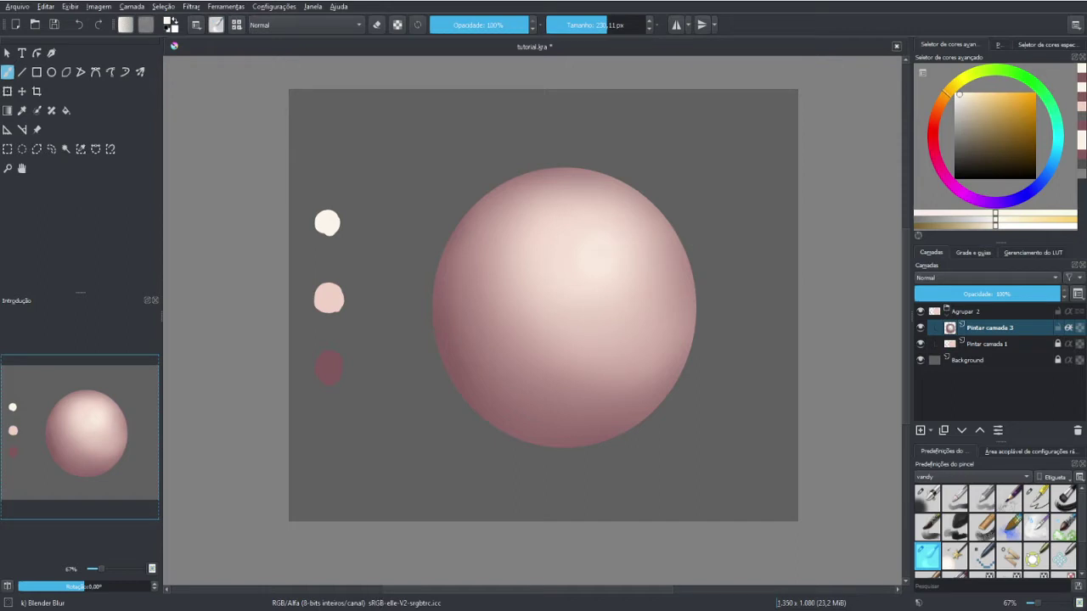
key(slash)
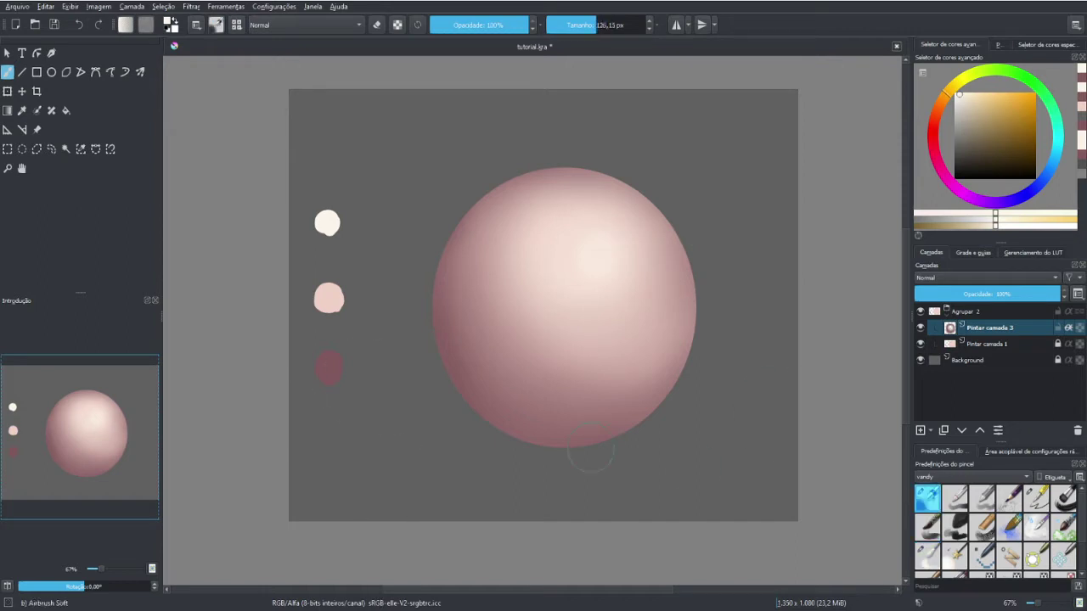
ctrl+click(327, 353)
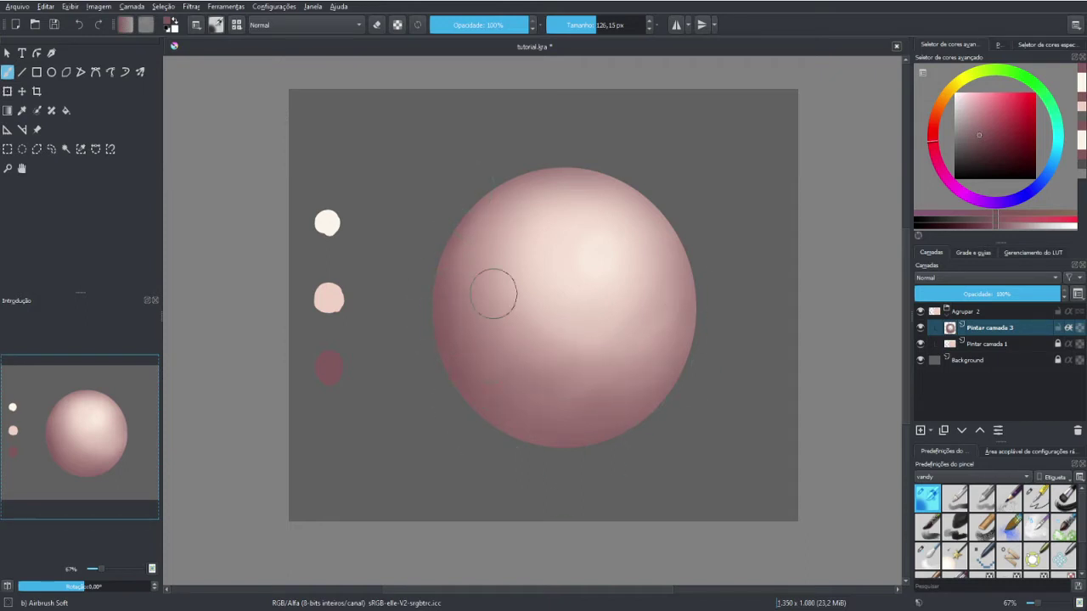
Merge the sphere's paint layers with Ctrl+E and add a new empty layer above
click(1060, 350)
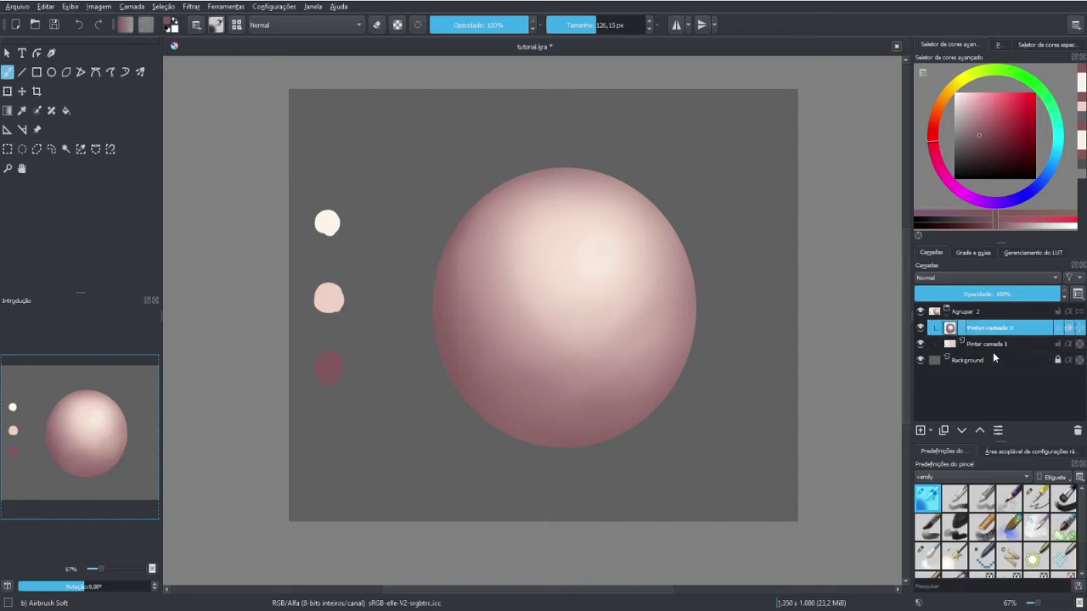
key(ctrl+e)
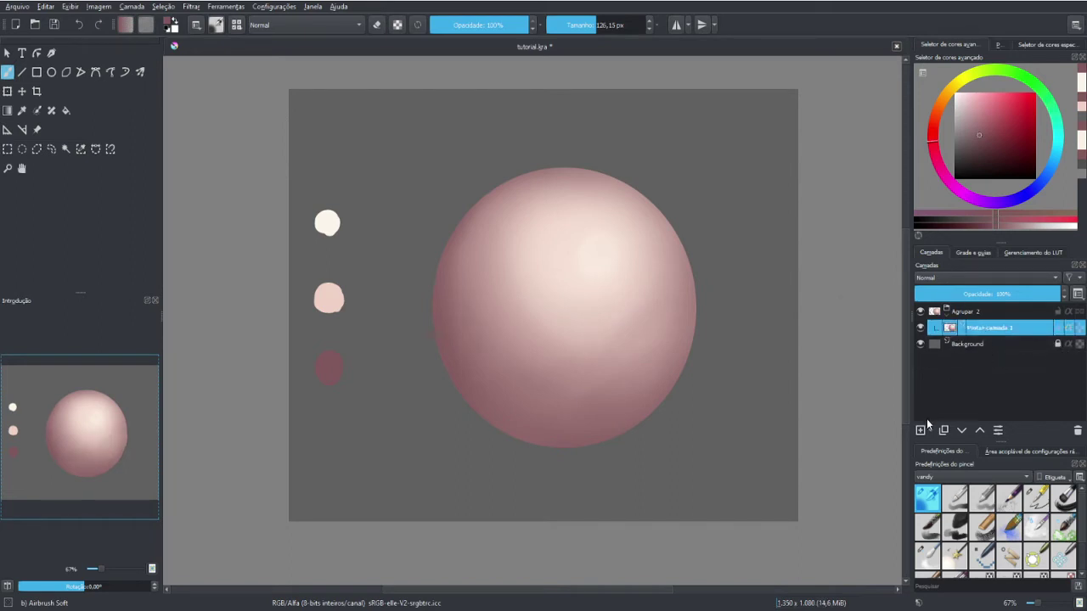
click(920, 431)
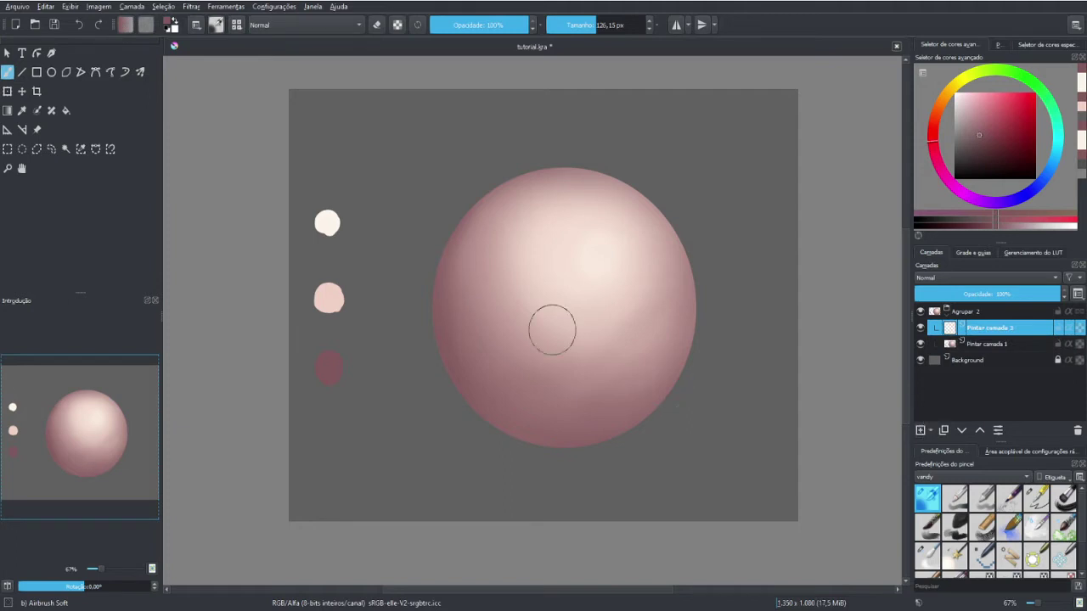
Switch to the 8 px Pencil-2-Update brush, zoomed to 100% with the sphere centred
click(1006, 500)
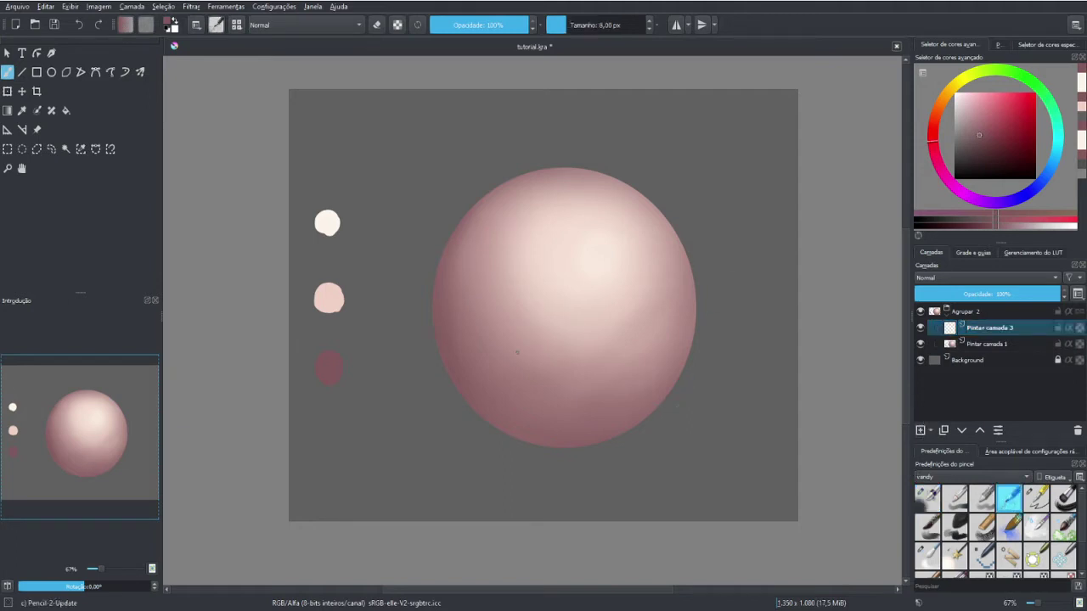
key(1)
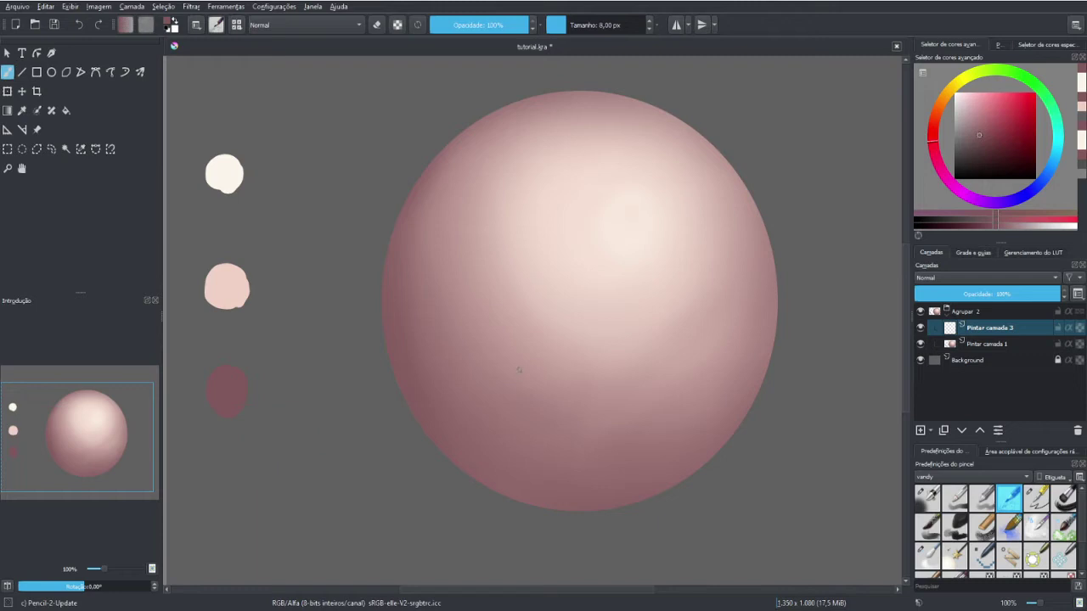
drag(515, 363, 572, 383)
key(ctrl+z)
scroll(521, 303, up, 1)
drag(585, 269, 568, 284)
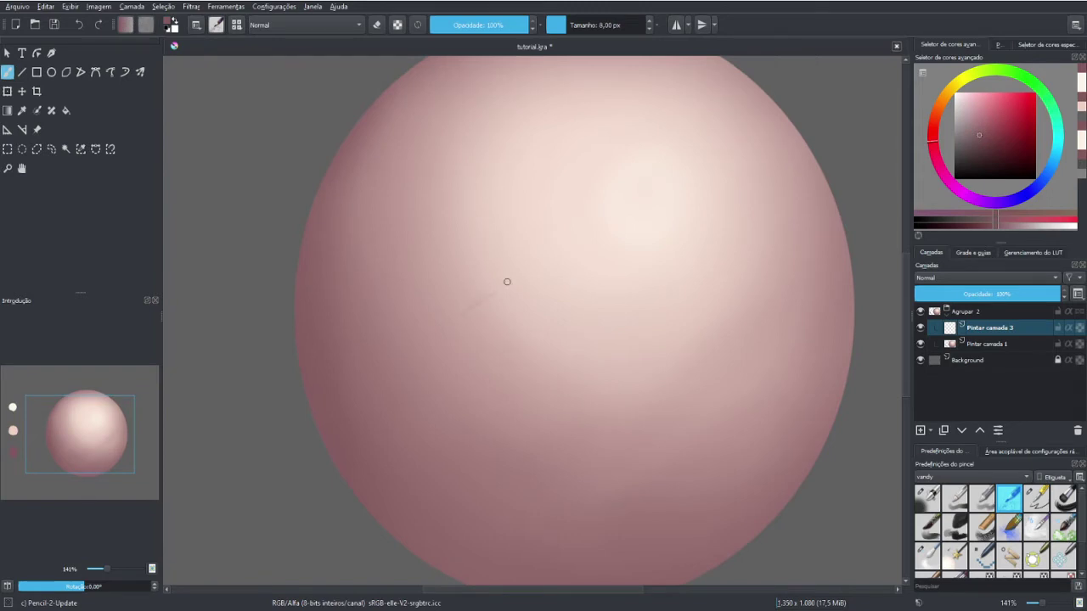
Sketch the upper and lower curves of the almond eye outline
mouse_move(466, 310)
mouse_down()
mouse_move(532, 267)
mouse_move(606, 253)
mouse_move(691, 281)
mouse_up()
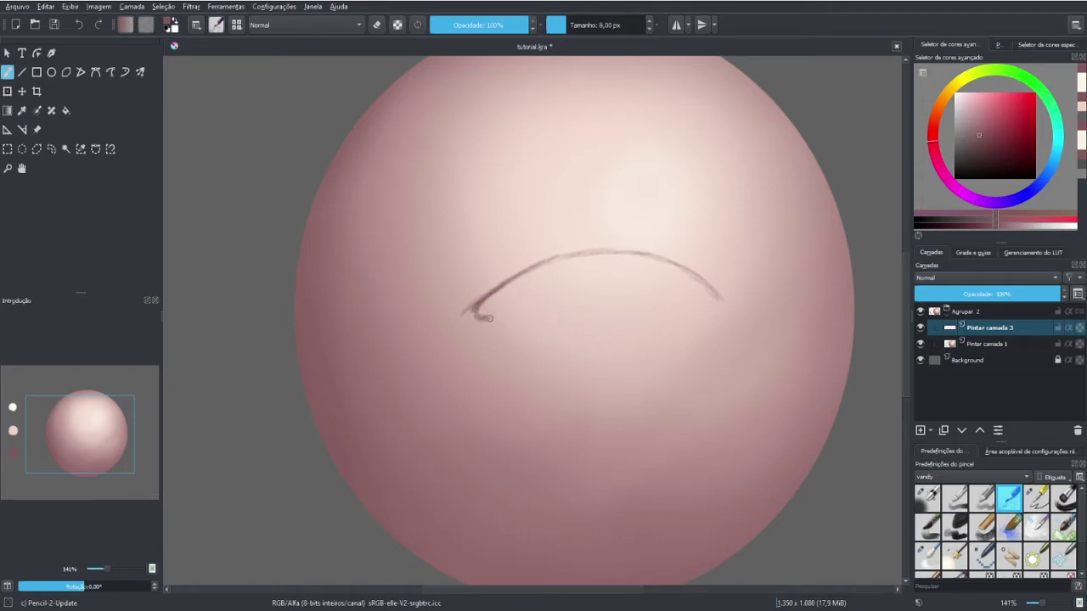
mouse_move(498, 317)
mouse_down()
mouse_move(630, 333)
mouse_move(677, 321)
mouse_move(707, 289)
mouse_up()
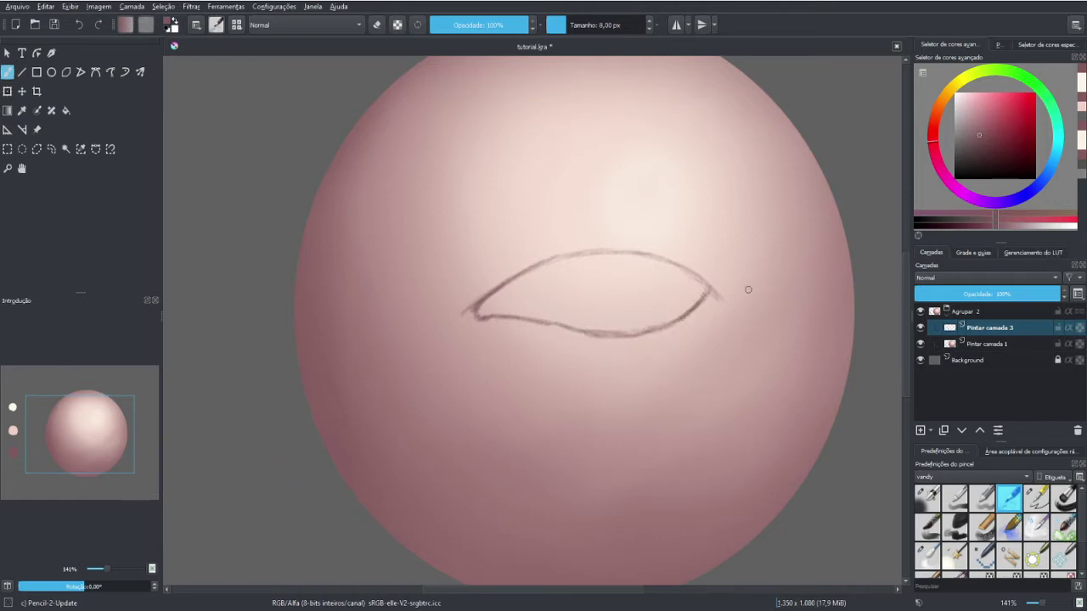
drag(710, 292, 737, 289)
key(ctrl+z)
Erase the pencil tails at the eye's left corner and darken the upper eyelid line
key(e)
drag(459, 317, 463, 319)
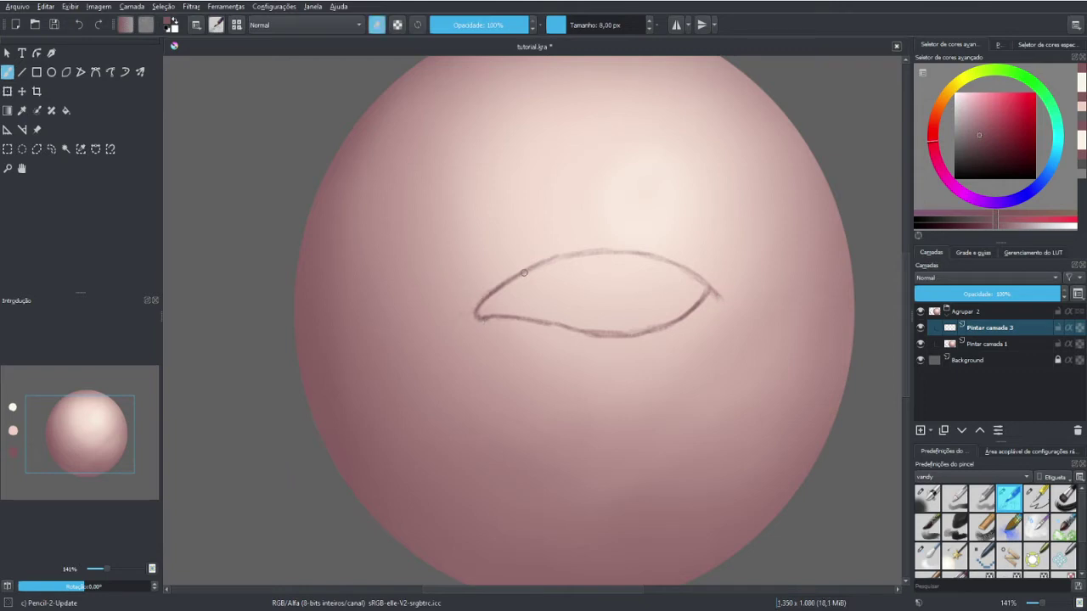
key(e)
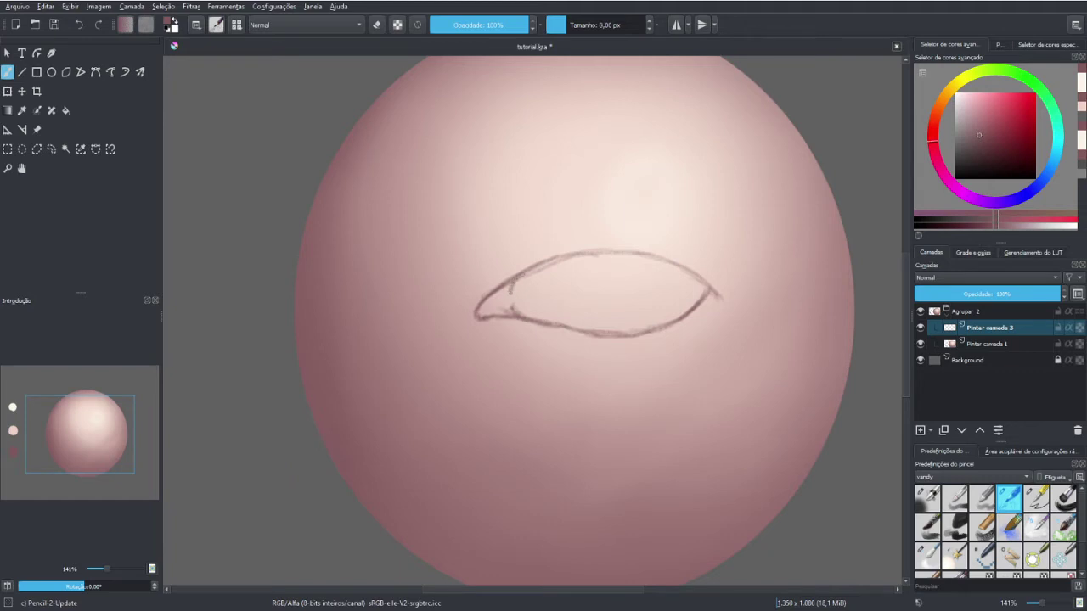
drag(527, 265, 639, 256)
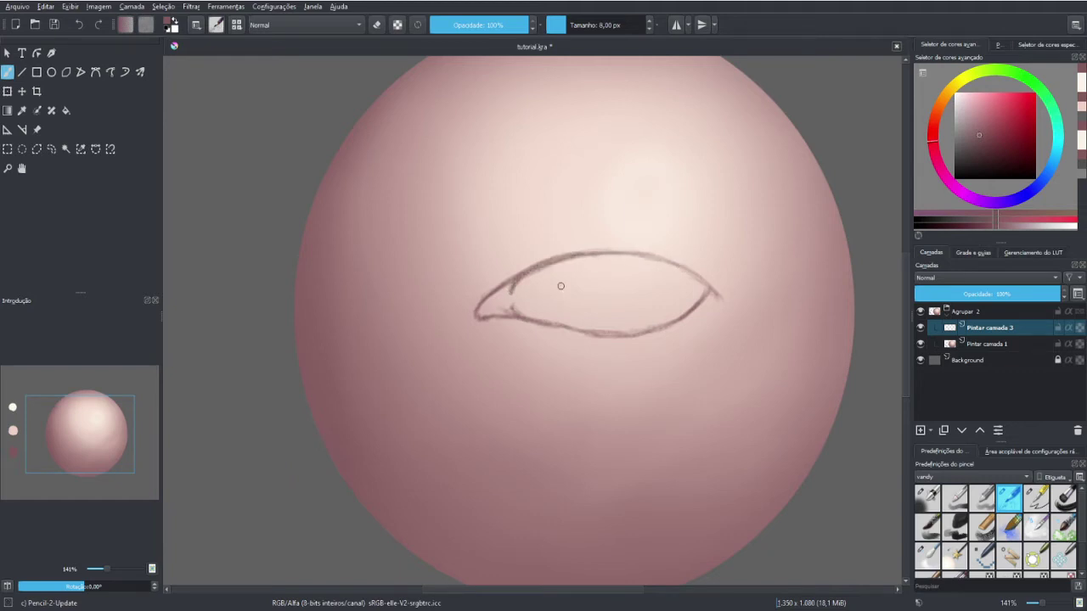
key(e)
mouse_move(475, 310)
mouse_down()
mouse_move(492, 323)
mouse_move(488, 284)
mouse_move(486, 319)
mouse_move(506, 288)
mouse_move(480, 303)
mouse_move(499, 310)
mouse_up()
key(e)
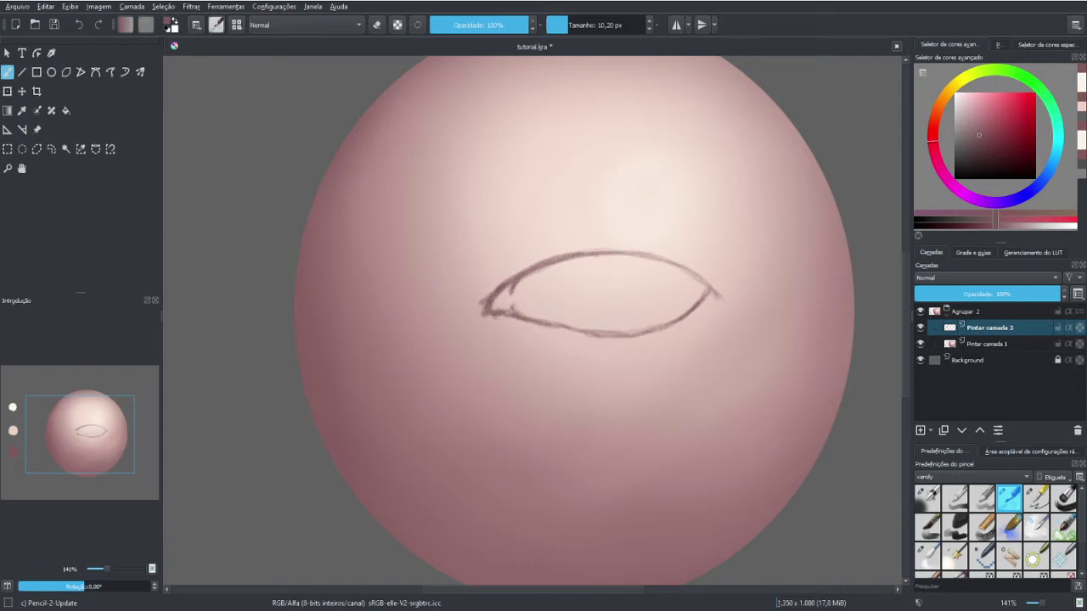
key(e)
key(e)
Draw the inner corner line and the upper-lid crease arc above the eye
drag(671, 316, 692, 293)
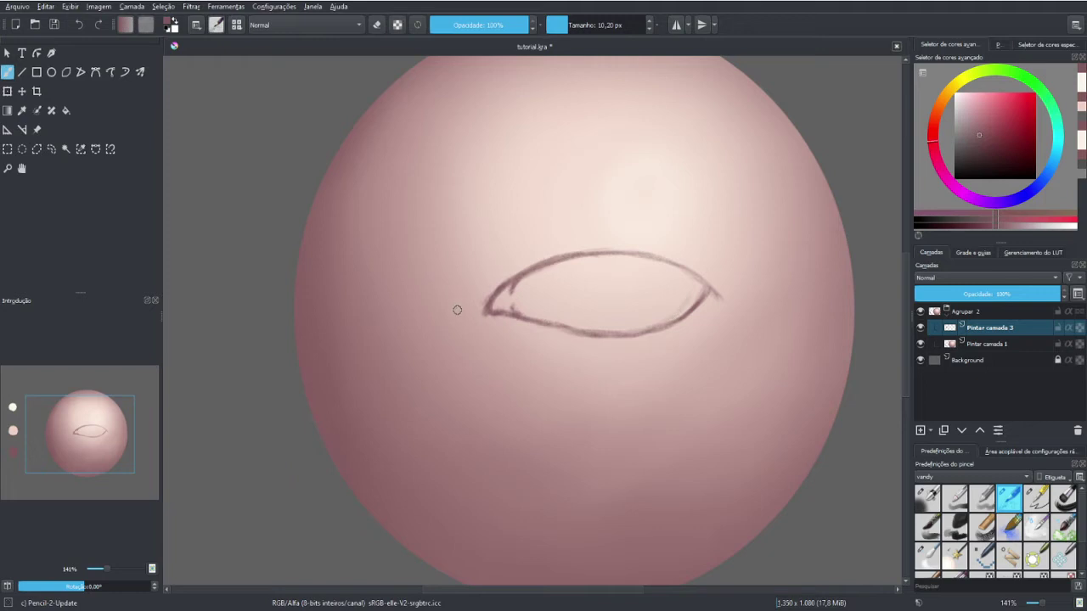
drag(473, 294, 494, 270)
drag(465, 304, 535, 241)
mouse_move(499, 274)
mouse_down()
mouse_move(556, 240)
mouse_move(613, 230)
mouse_up()
mouse_move(539, 248)
mouse_down()
mouse_move(626, 228)
mouse_move(606, 226)
mouse_move(675, 235)
mouse_move(709, 256)
mouse_move(717, 241)
mouse_move(582, 239)
mouse_move(639, 229)
mouse_move(630, 233)
mouse_up()
key(e)
key(e)
key(e)
key(e)
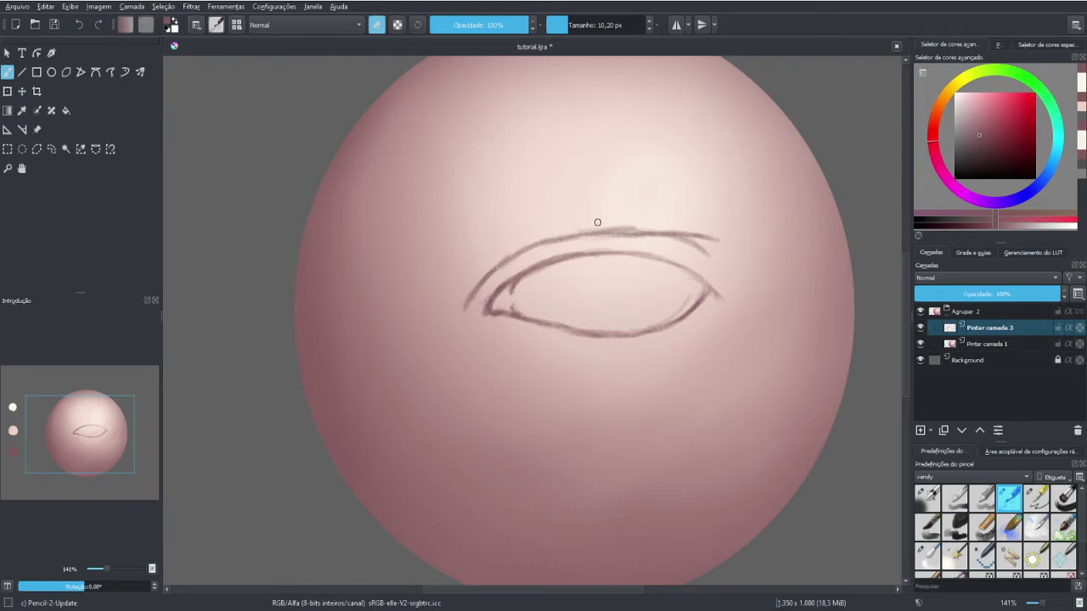
Trim the crease's right end and discard two diagonal guide strokes
drag(626, 224, 592, 229)
key(e)
drag(436, 237, 504, 361)
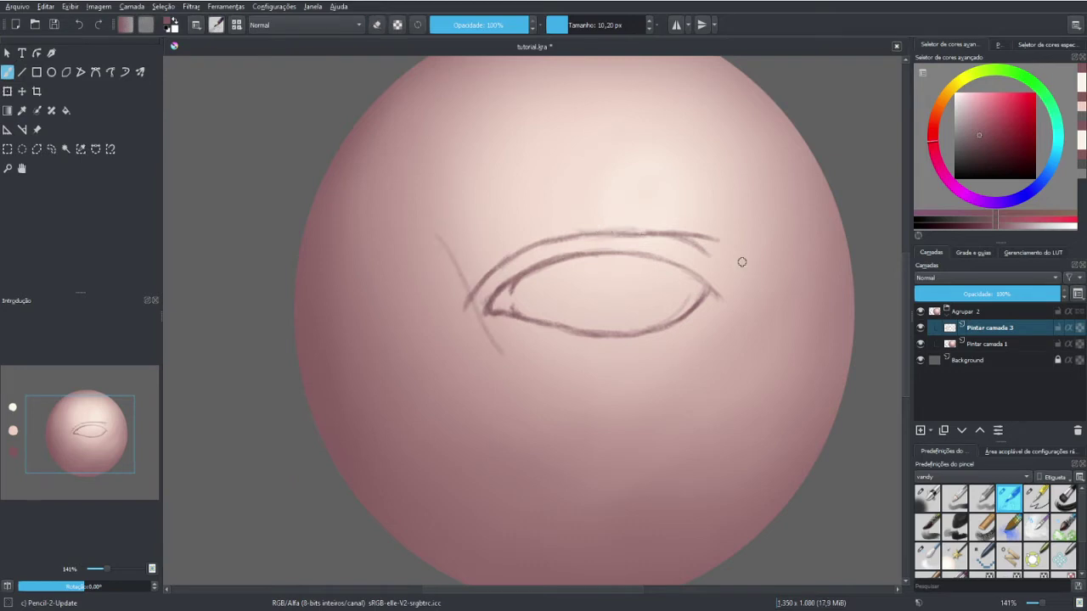
drag(742, 255, 694, 365)
key(ctrl+z)
key(ctrl+z)
Hatch an arched eyebrow from up-left of the eye sweeping out to the right
drag(448, 248, 504, 218)
mouse_move(445, 251)
mouse_down()
mouse_move(511, 206)
mouse_move(458, 214)
mouse_move(540, 197)
mouse_up()
drag(486, 236, 567, 194)
drag(458, 251, 576, 196)
drag(523, 222, 628, 178)
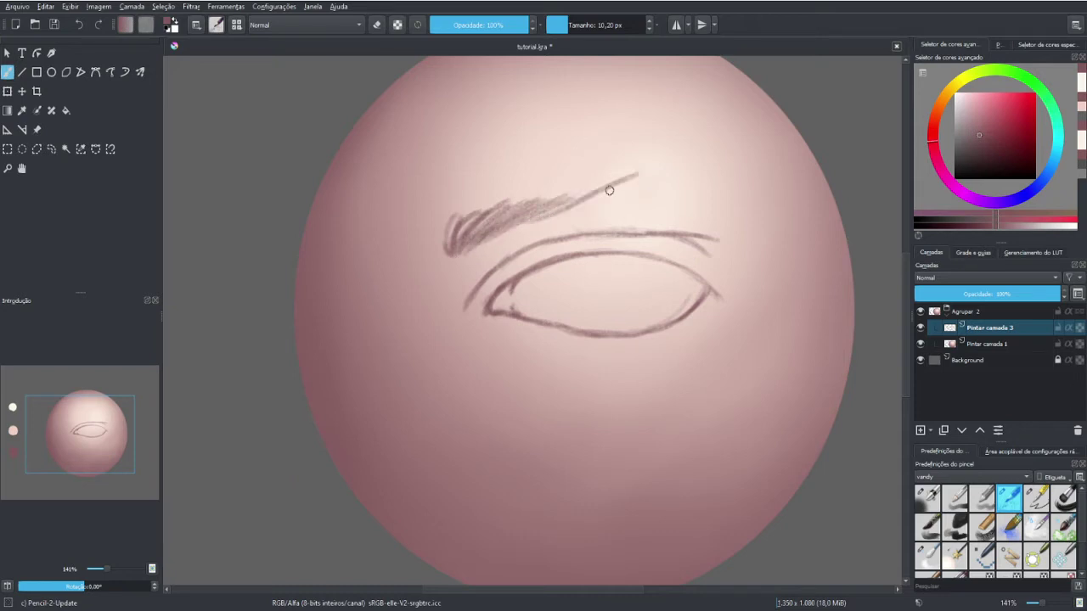
drag(551, 211, 645, 174)
mouse_move(580, 193)
mouse_down()
mouse_move(649, 172)
mouse_move(738, 237)
mouse_move(686, 175)
mouse_move(697, 185)
mouse_move(668, 182)
mouse_move(746, 226)
mouse_up()
Thicken and darken the eyebrow's middle, lower-left section and upper edge
mouse_move(630, 163)
mouse_down()
mouse_move(653, 175)
mouse_move(533, 198)
mouse_move(521, 204)
mouse_move(536, 213)
mouse_move(490, 225)
mouse_move(480, 244)
mouse_up()
drag(568, 203, 512, 233)
key(e)
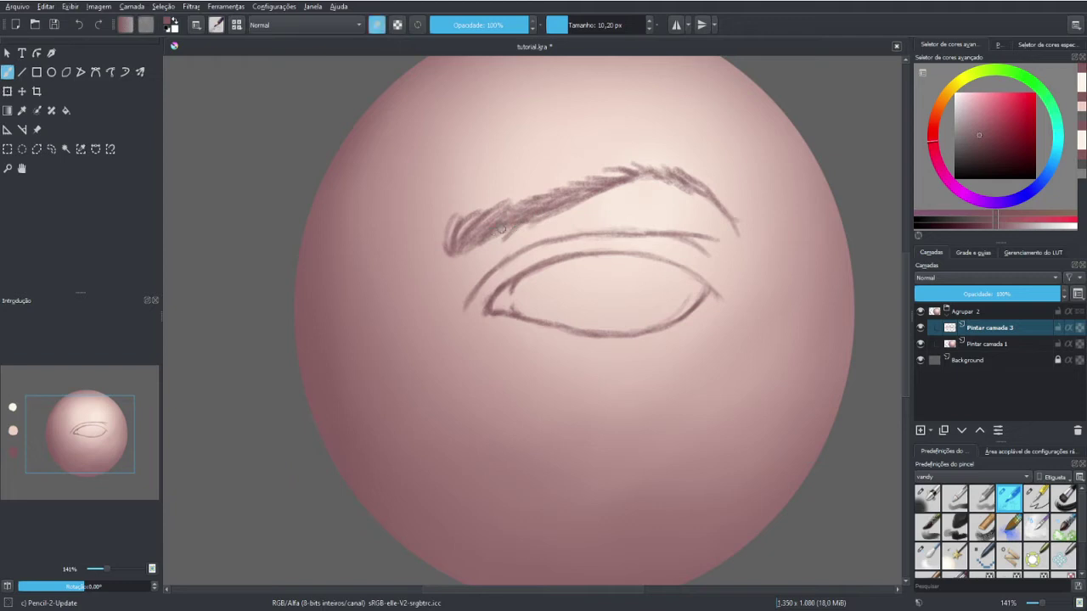
key(e)
mouse_move(523, 231)
mouse_down()
mouse_move(463, 257)
mouse_move(477, 245)
mouse_up()
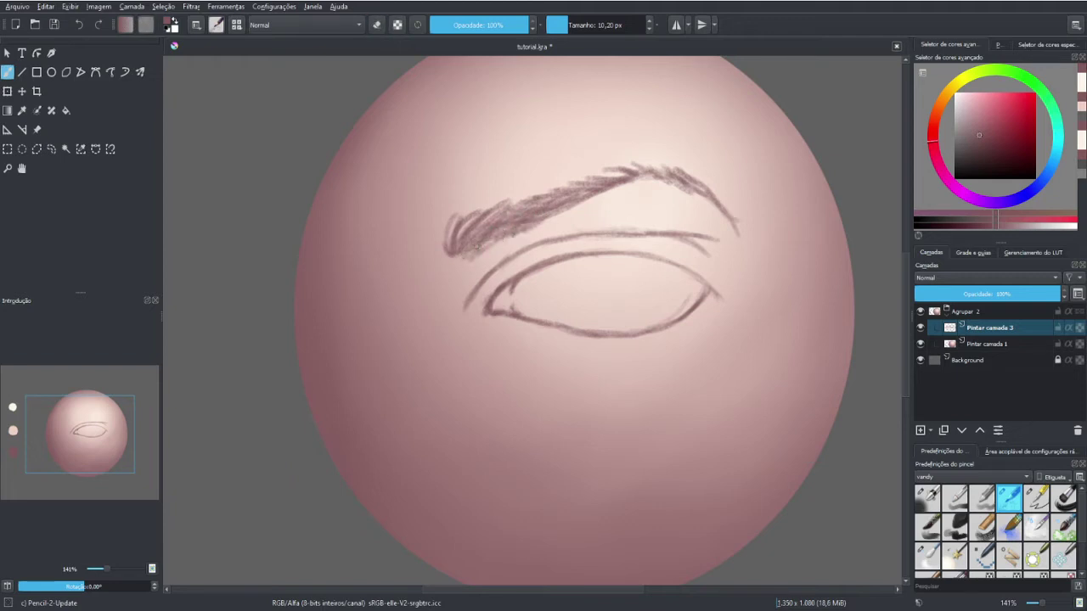
mouse_move(581, 200)
mouse_down()
mouse_move(648, 175)
mouse_move(699, 193)
mouse_move(738, 232)
mouse_up()
key(e)
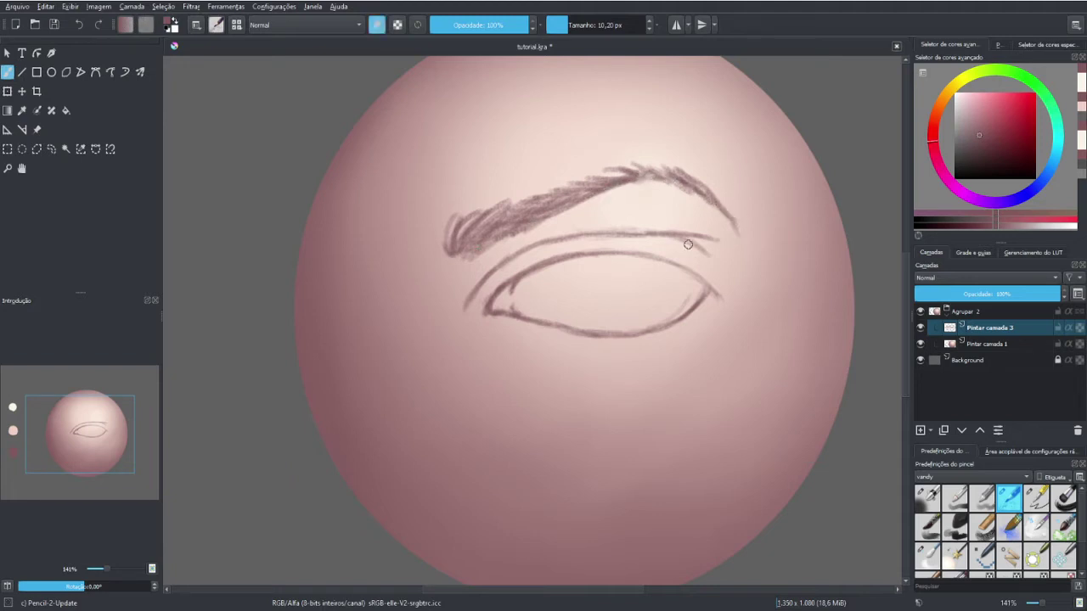
Scale up the eye-and-eyebrow sketch by its corner handle and nudge it left and down
key(1)
ctrl+click(635, 291)
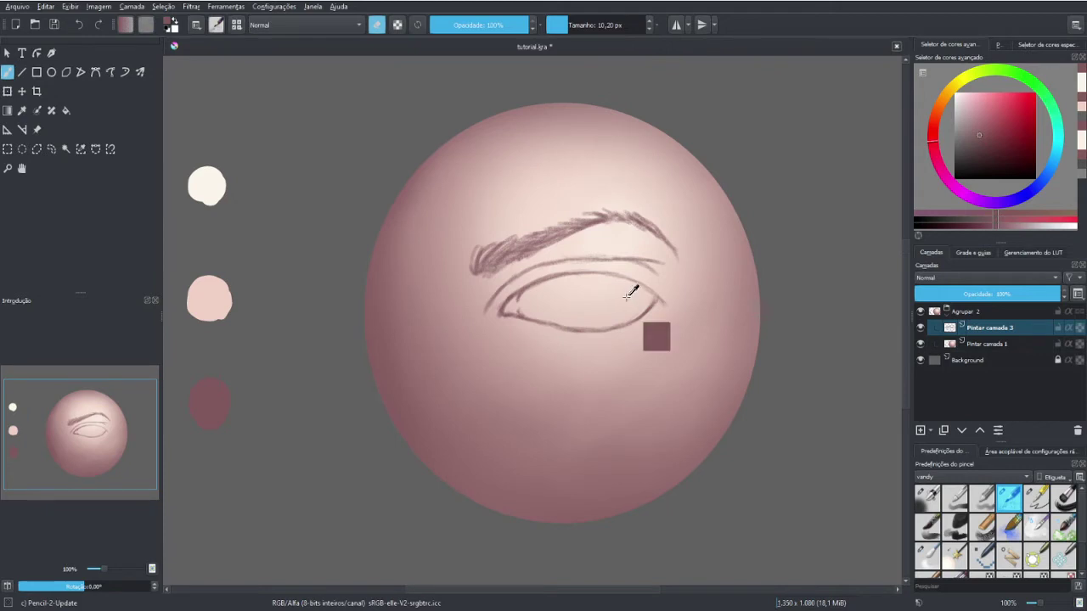
key(ctrl+t)
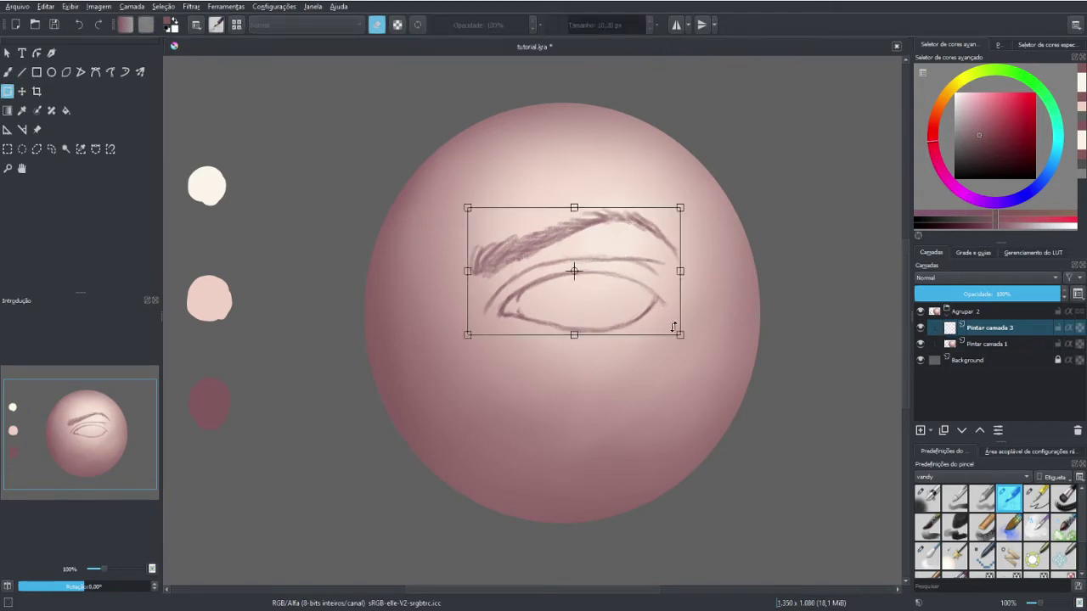
drag(680, 334, 758, 382)
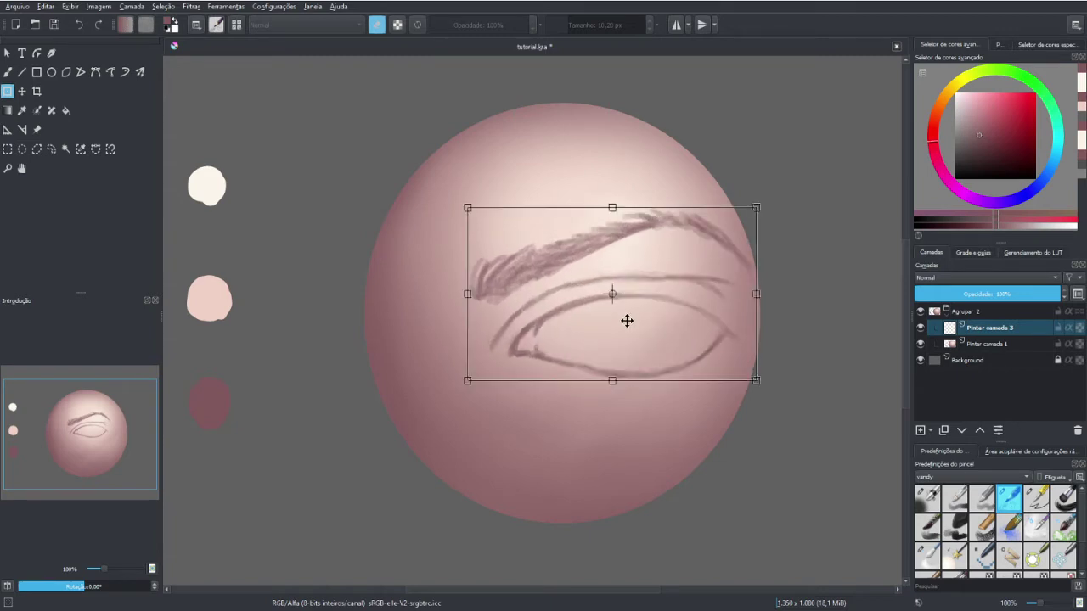
drag(626, 320, 563, 323)
key(Return)
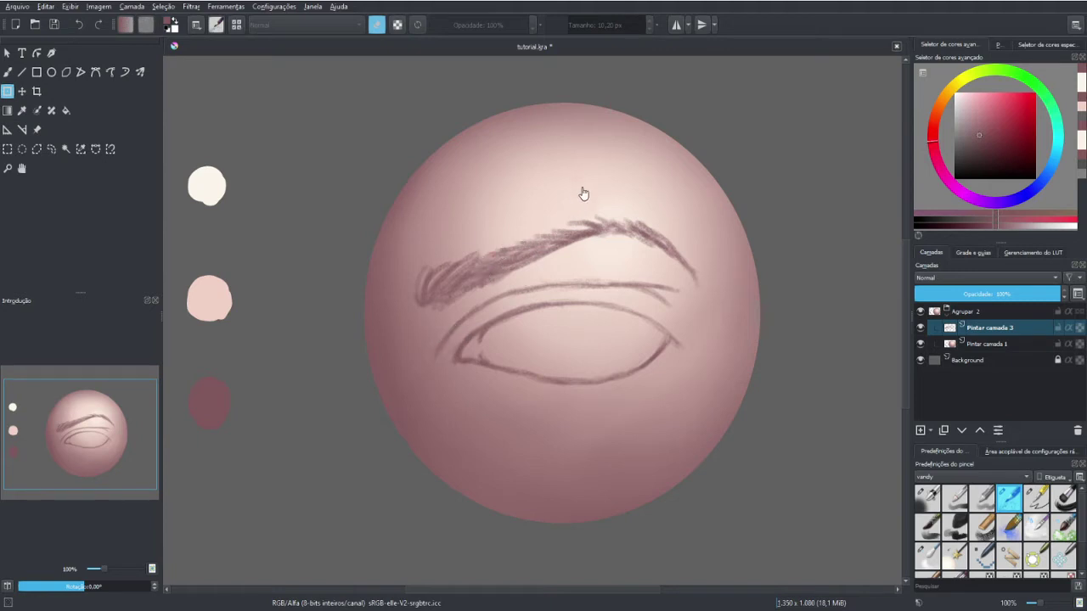
scroll(527, 297, down, 1)
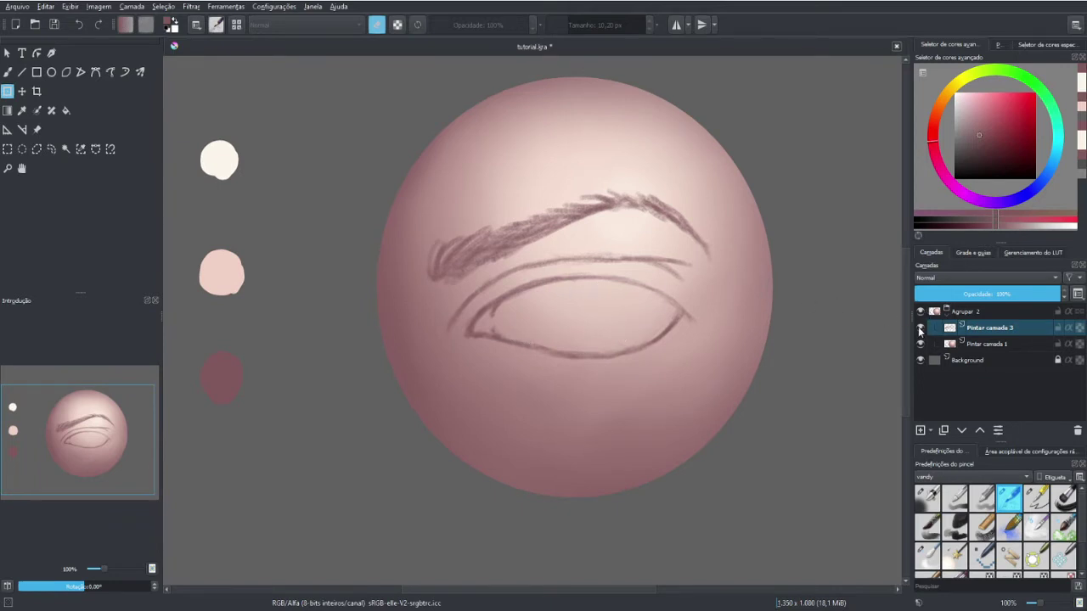
Add a new paint layer, Pintar camada 4, above Pintar camada 1
click(919, 329)
click(920, 329)
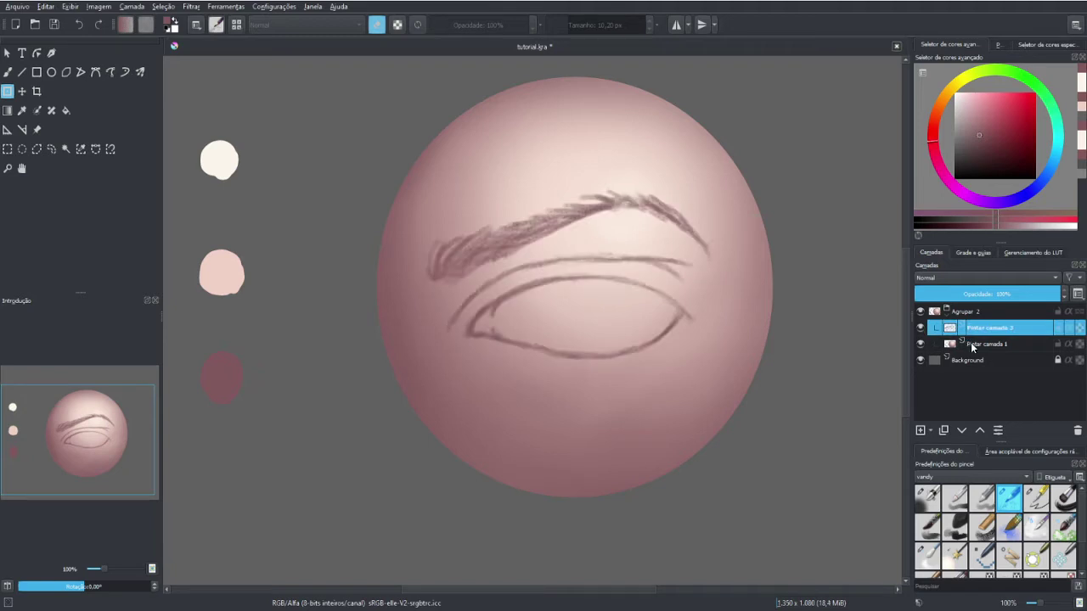
click(970, 343)
click(923, 431)
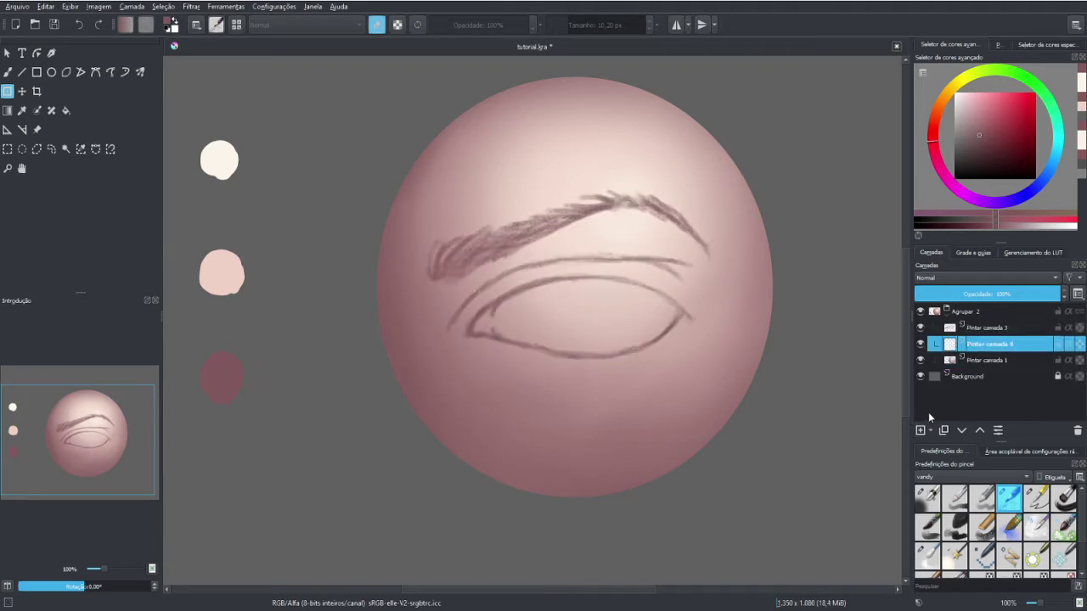
Try the Chalk Grainy brush preset, then settle on Pencil-2-Update
click(1008, 507)
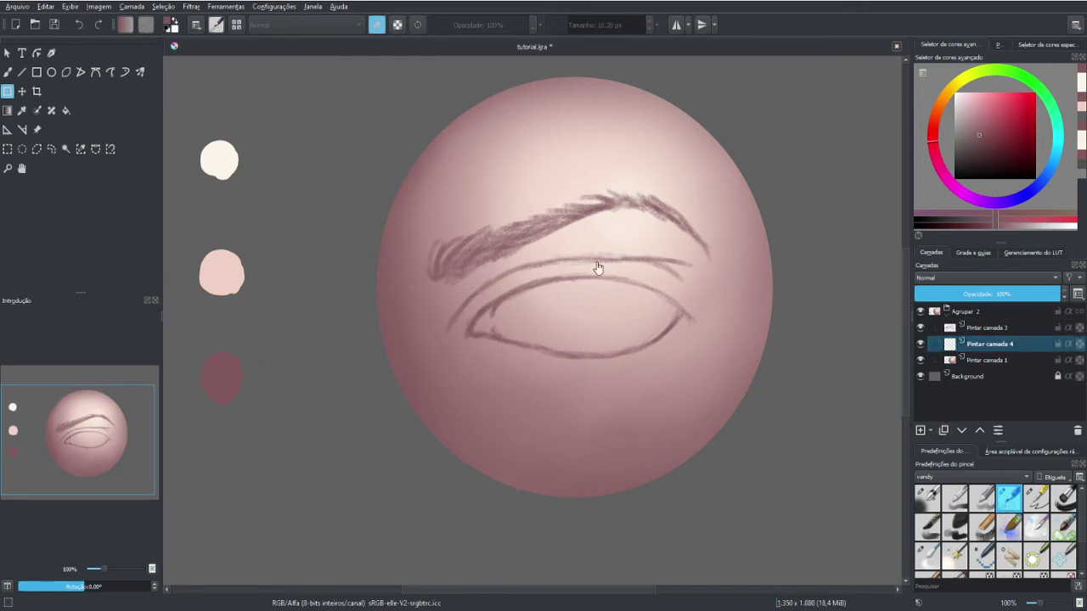
click(991, 536)
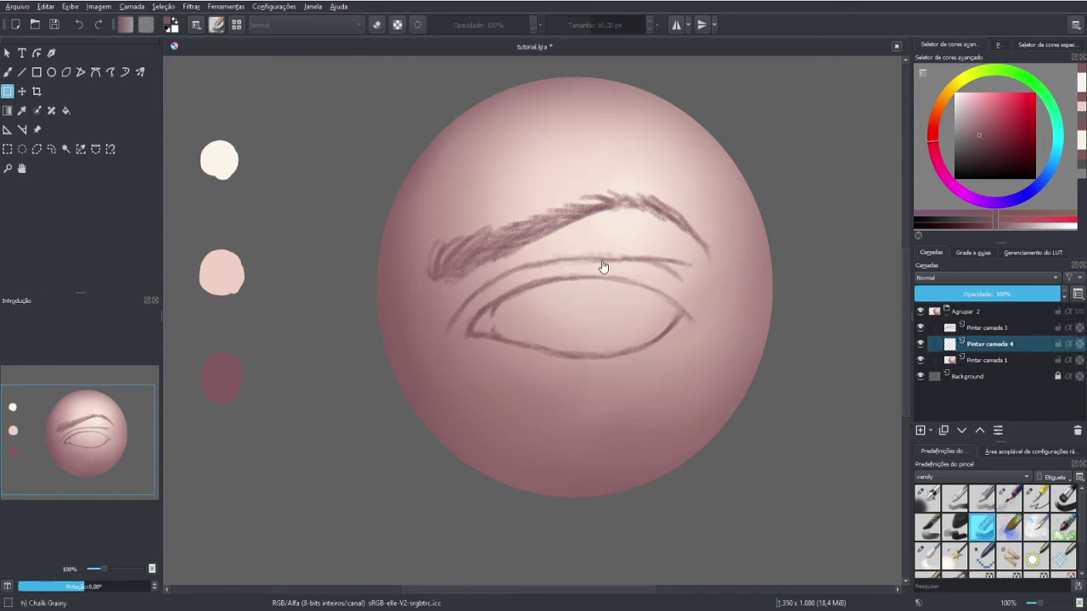
click(1009, 499)
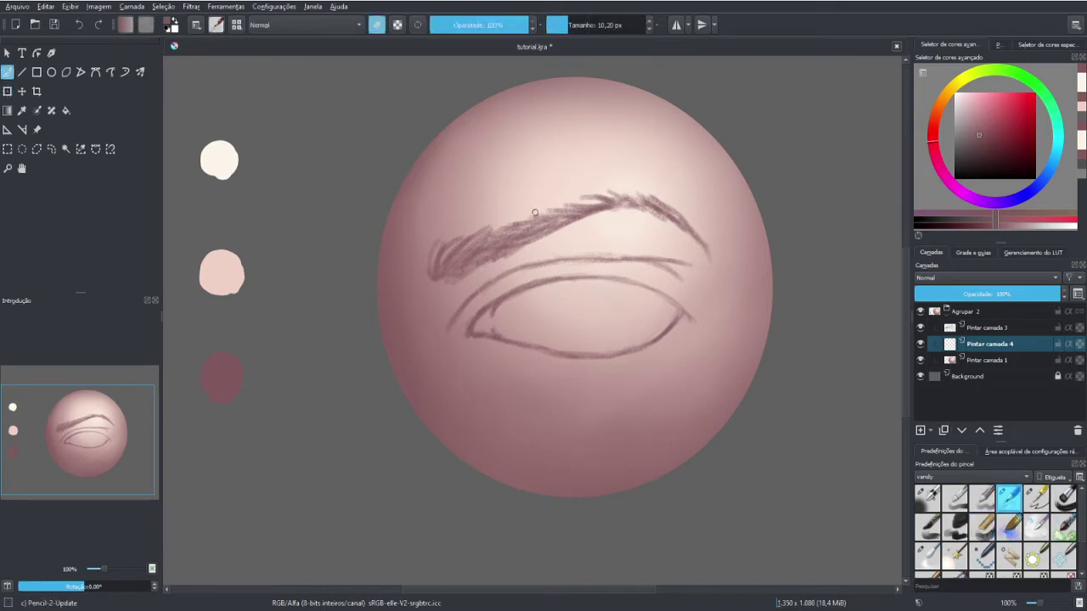
ctrl+click(568, 255)
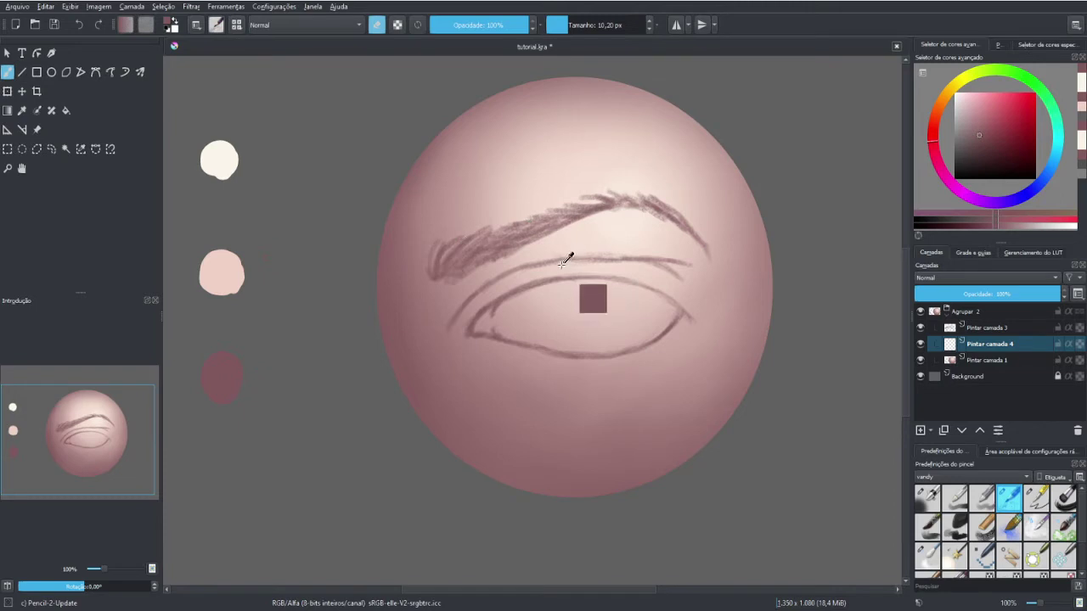
Sample light skin pink and paint highlights on the left corner, lower eyelid, and below the inner corner
drag(577, 246, 562, 257)
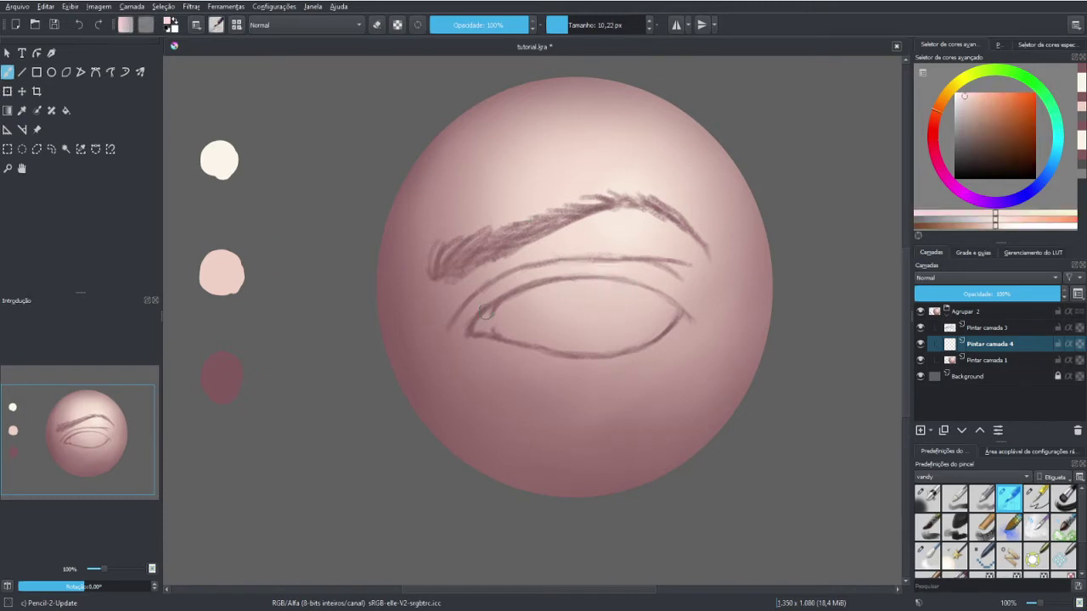
key(bracketright)
key(bracketright)
key(bracketright)
drag(453, 338, 485, 295)
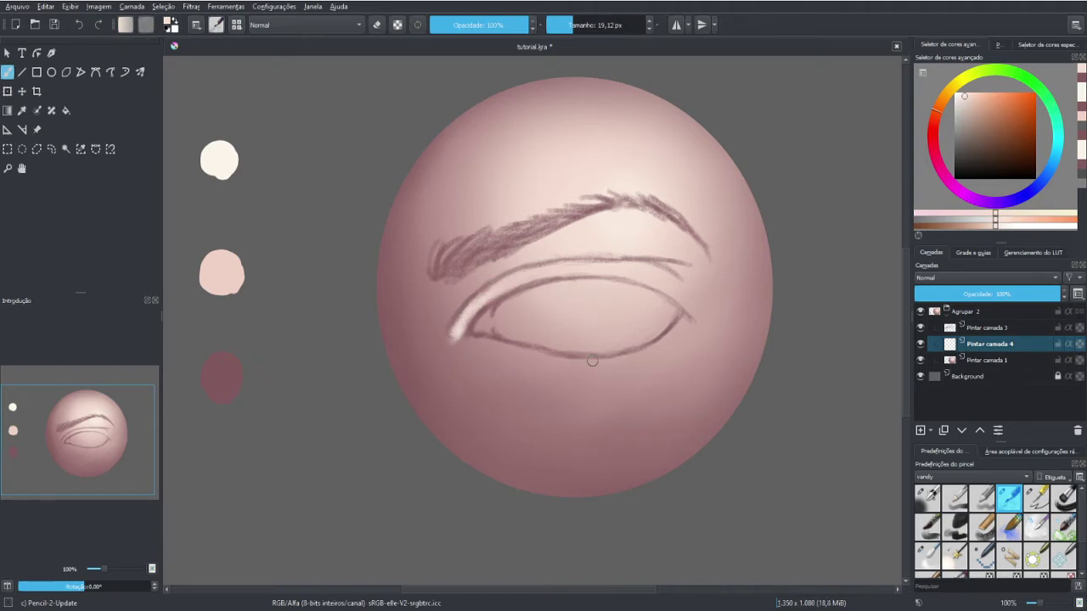
key(bracketleft)
key(bracketright)
drag(674, 310, 661, 329)
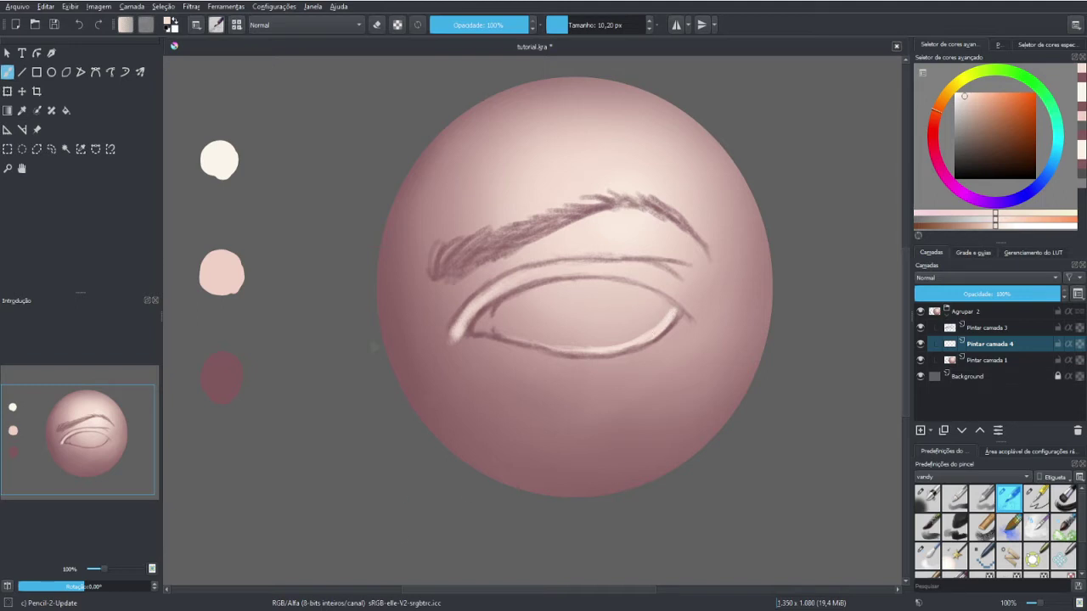
key(bracketright)
key(bracketright)
key(bracketright)
mouse_move(456, 332)
mouse_down()
mouse_move(454, 360)
mouse_move(484, 382)
mouse_move(455, 348)
mouse_up()
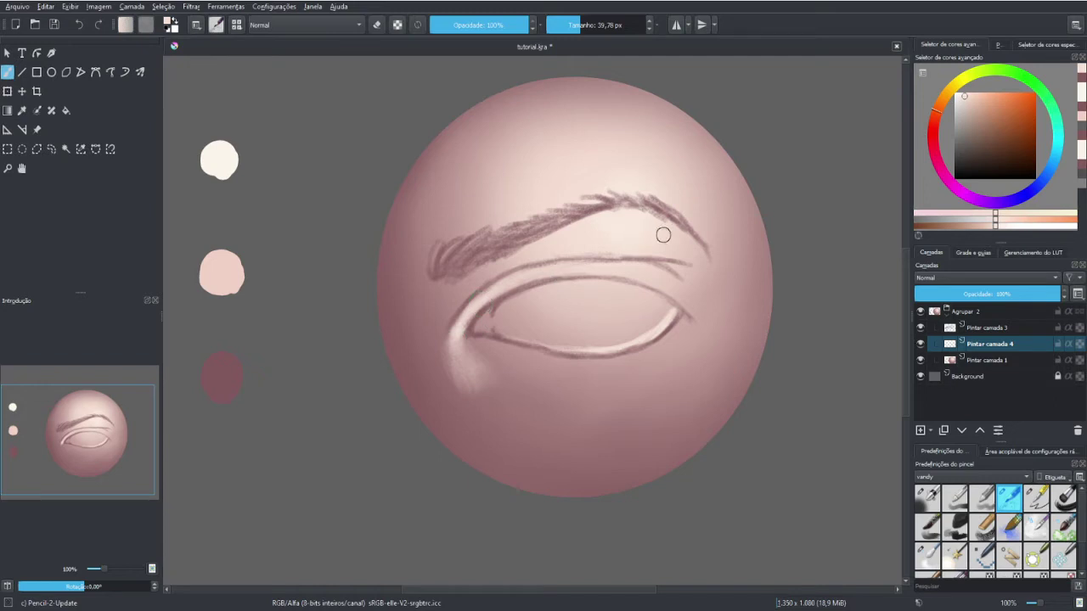
With dark mauve, shade the eye's lower-left lid and left corner and darken the eyebrow hatching
ctrl+click(222, 375)
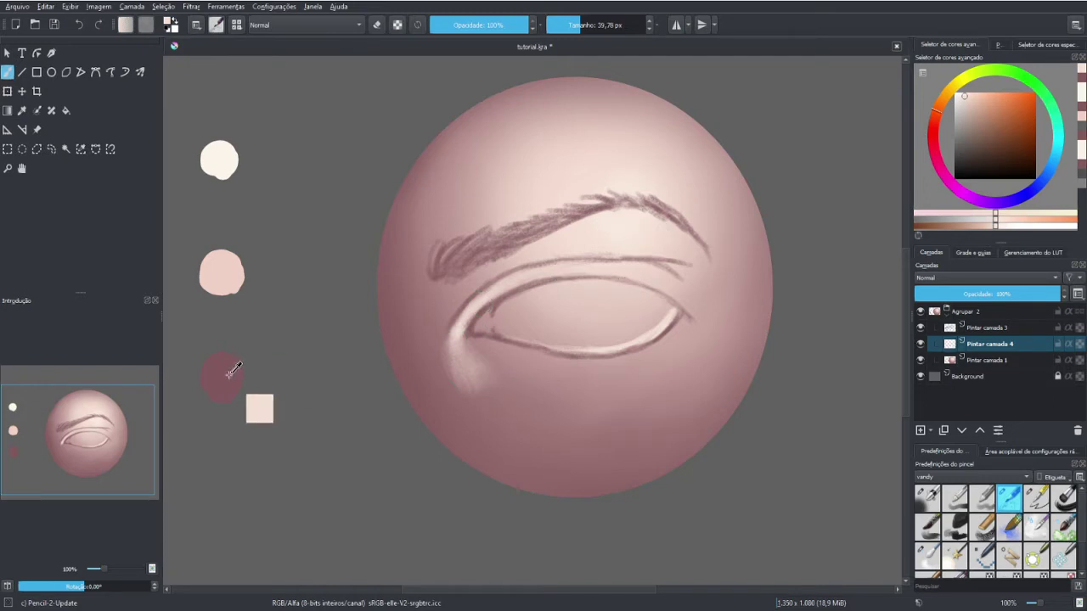
mouse_move(480, 348)
mouse_down()
mouse_move(528, 348)
mouse_move(521, 374)
mouse_up()
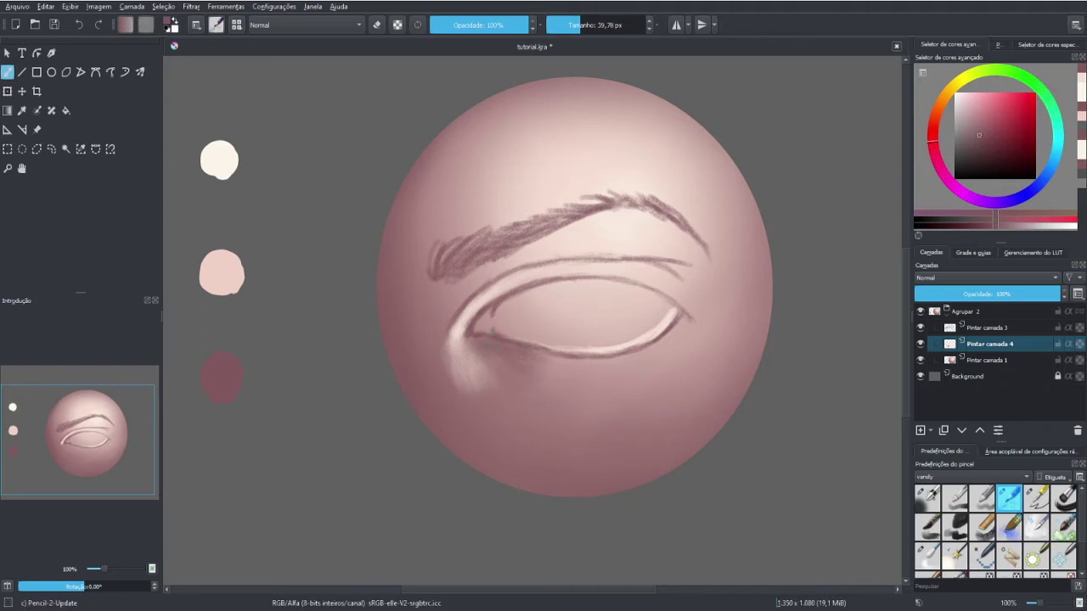
drag(465, 284, 446, 321)
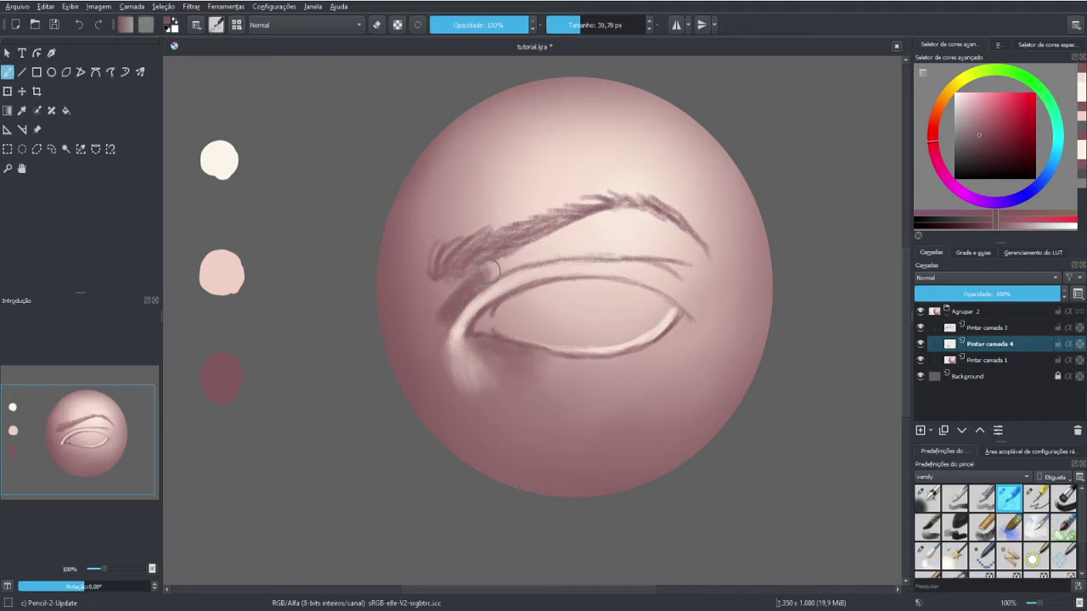
mouse_move(465, 280)
mouse_down()
mouse_move(450, 289)
mouse_move(442, 326)
mouse_up()
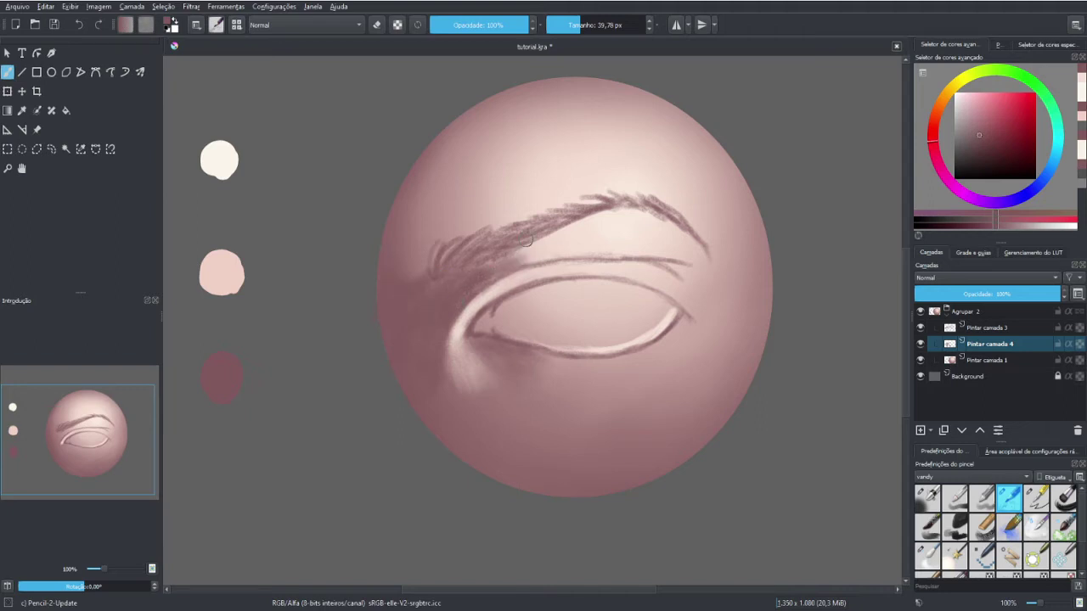
mouse_move(513, 255)
mouse_down()
mouse_move(564, 241)
mouse_move(509, 259)
mouse_up()
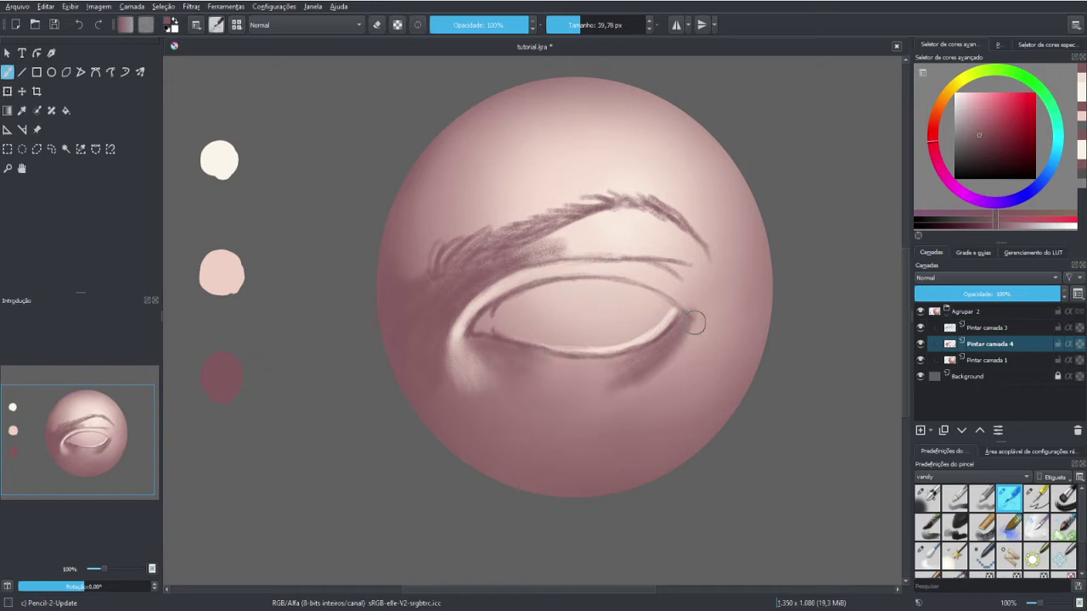
Airbrush dark shading with a ~75 px brush beside the outer eye corner, eyebrow end and upper-right edge
key(e)
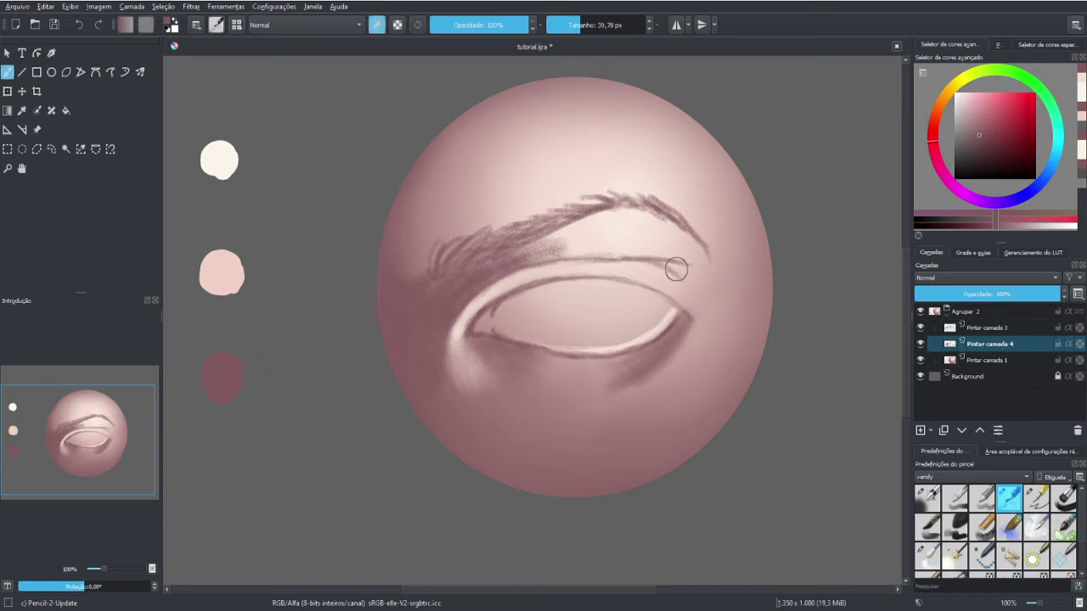
key(e)
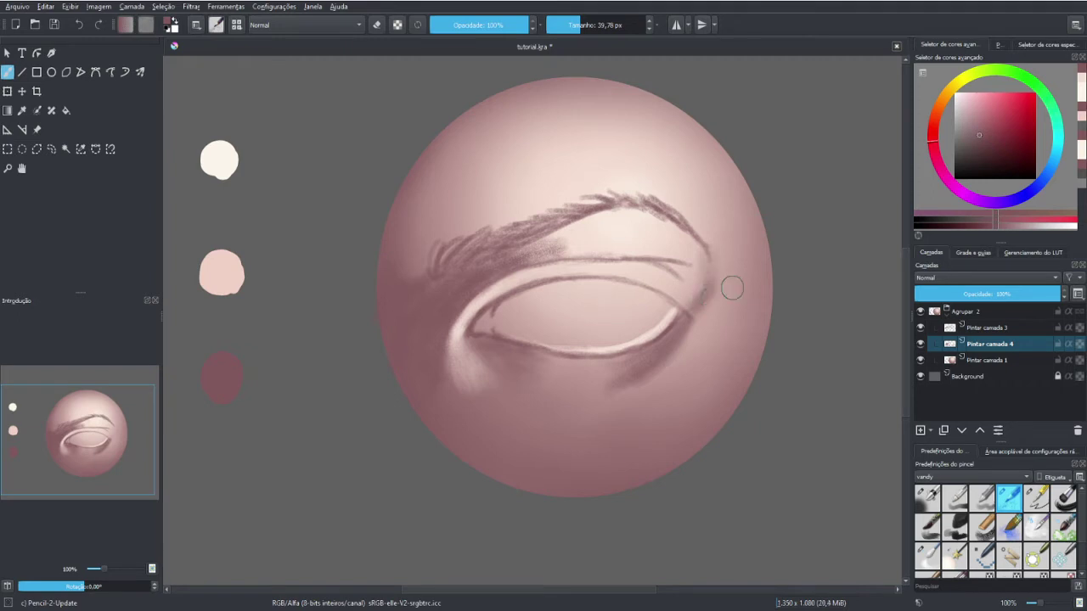
drag(730, 286, 708, 305)
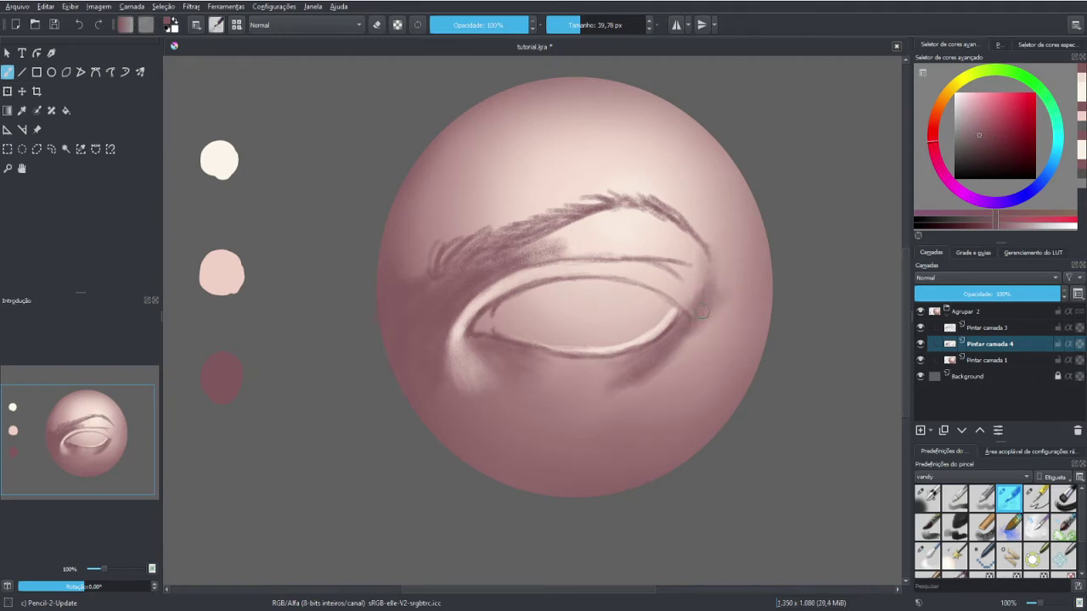
shift+drag(689, 339, 733, 328)
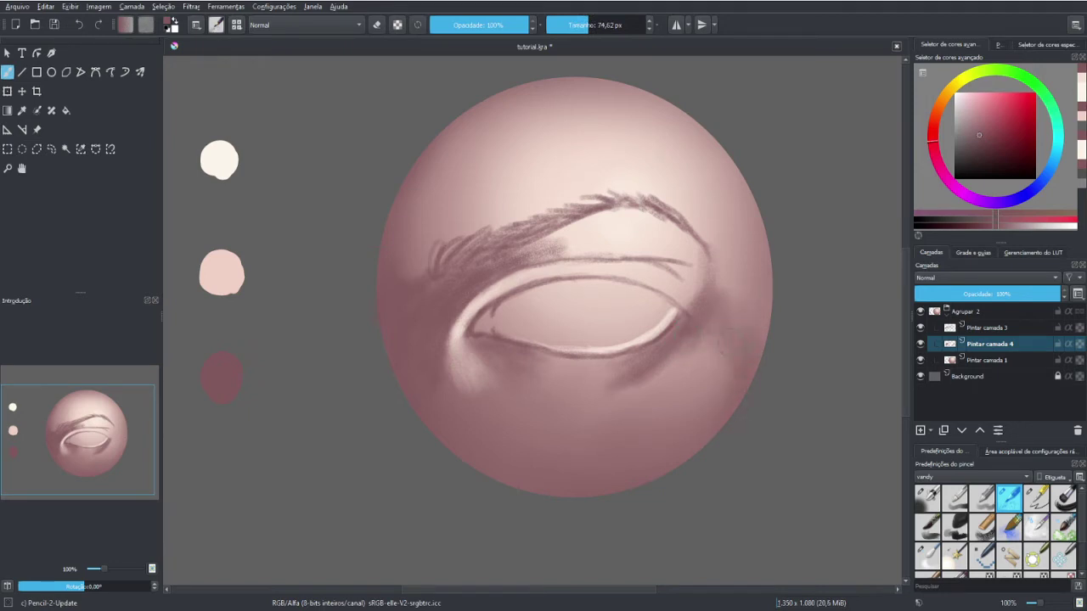
mouse_move(775, 279)
mouse_down()
mouse_move(722, 293)
mouse_move(748, 262)
mouse_move(721, 243)
mouse_move(740, 227)
mouse_up()
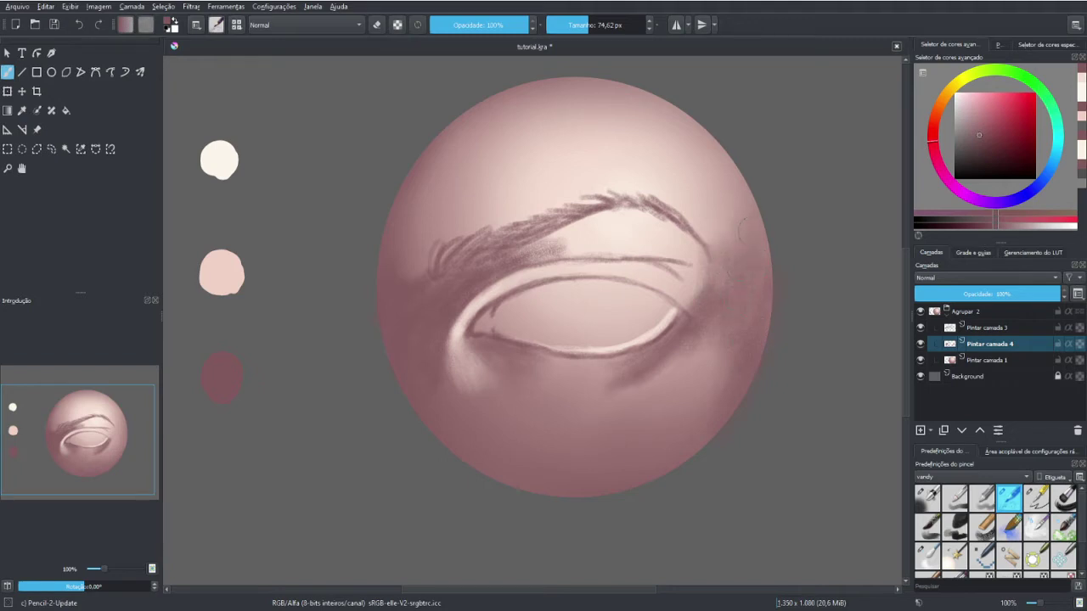
mouse_move(715, 148)
mouse_down()
mouse_move(727, 241)
mouse_move(709, 255)
mouse_move(701, 229)
mouse_move(715, 217)
mouse_move(695, 201)
mouse_up()
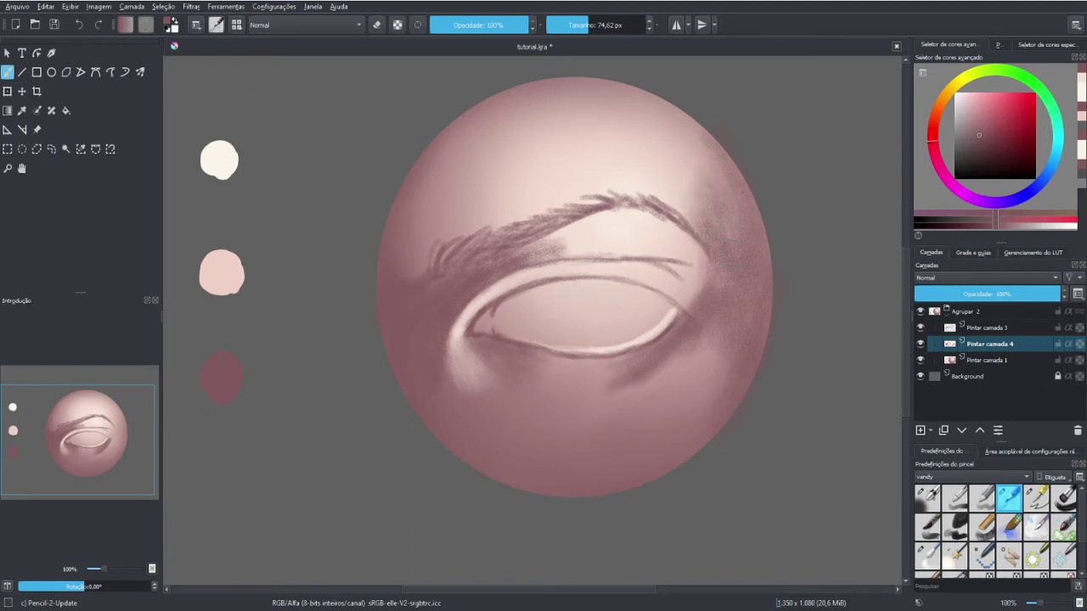
drag(699, 148, 710, 163)
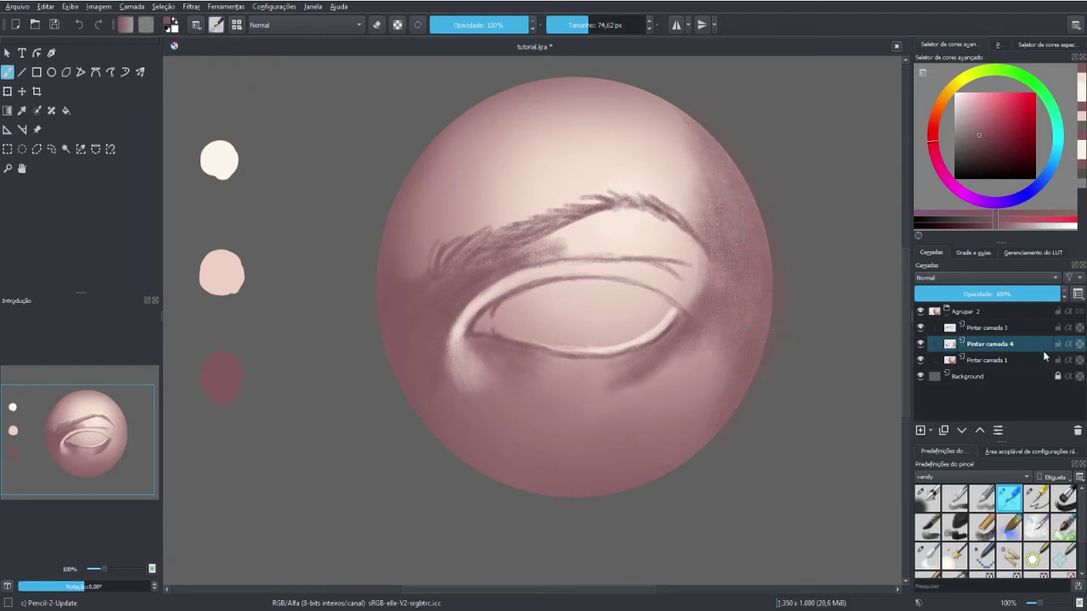
click(1061, 350)
Brush soft cream light across the lower cheek with a ~117 px, then ~80 px brush
ctrl+click(219, 160)
drag(561, 380, 586, 408)
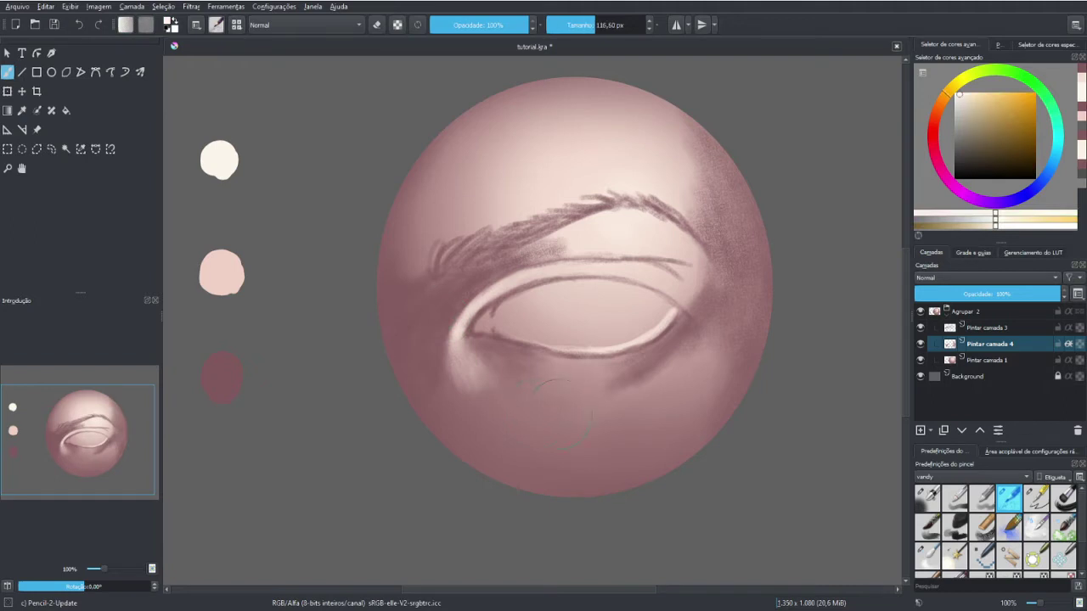
mouse_move(509, 423)
mouse_down()
mouse_move(540, 440)
mouse_move(488, 425)
mouse_move(559, 443)
mouse_move(671, 399)
mouse_up()
drag(612, 416, 702, 359)
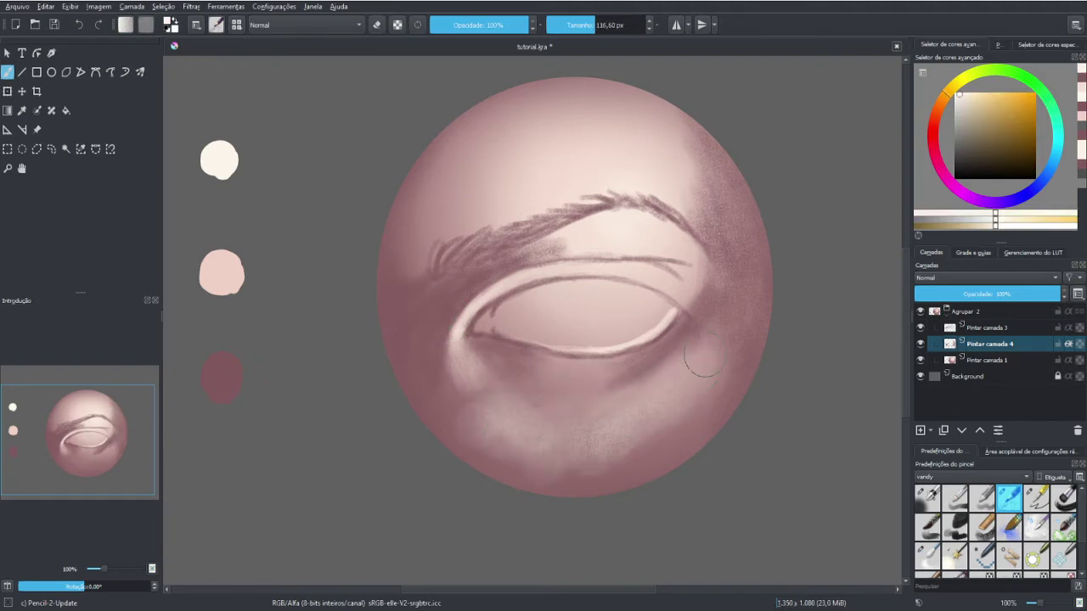
mouse_move(678, 397)
mouse_down()
mouse_move(659, 427)
mouse_move(589, 444)
mouse_move(580, 422)
mouse_move(492, 399)
mouse_move(484, 450)
mouse_up()
key(bracketleft)
key(bracketleft)
key(bracketleft)
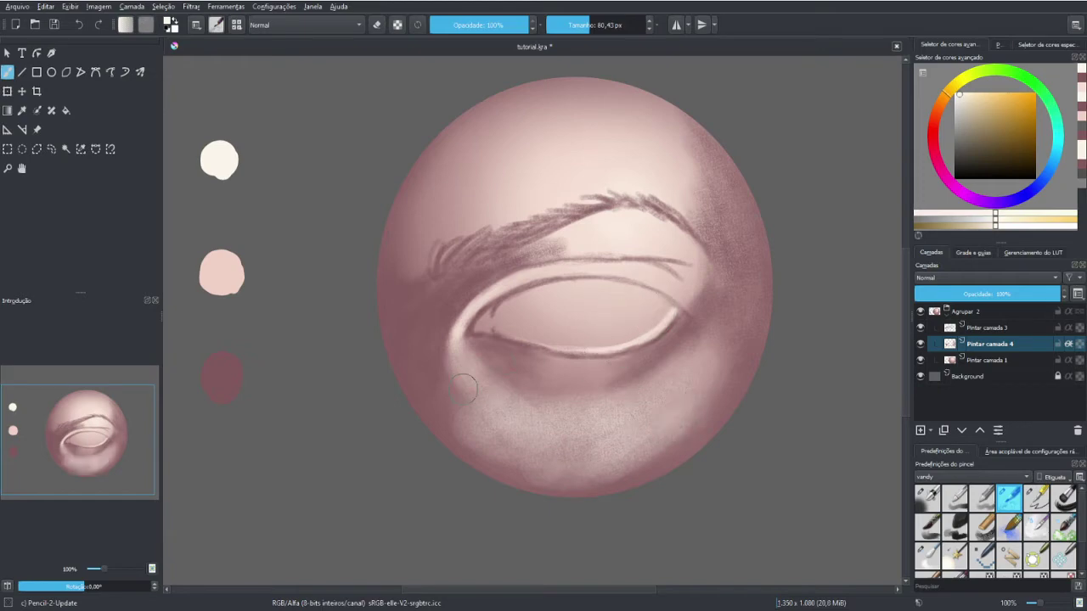
drag(512, 397, 465, 410)
Sample mid, light and darker pinks to blend the cheek, then return to cream at about 35 px
ctrl+click(437, 395)
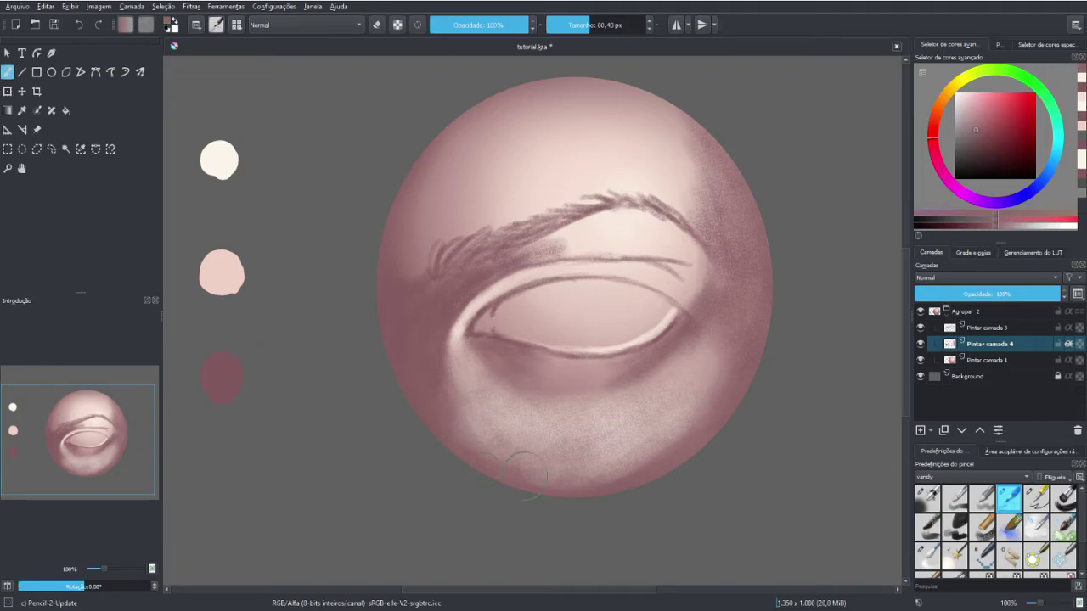
ctrl+click(512, 417)
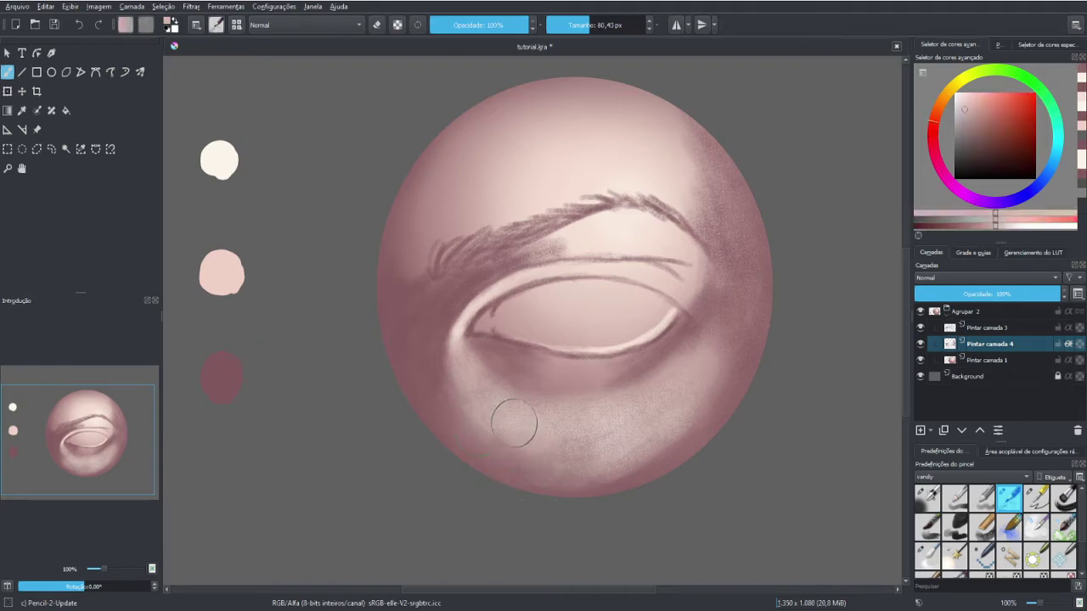
ctrl+click(447, 406)
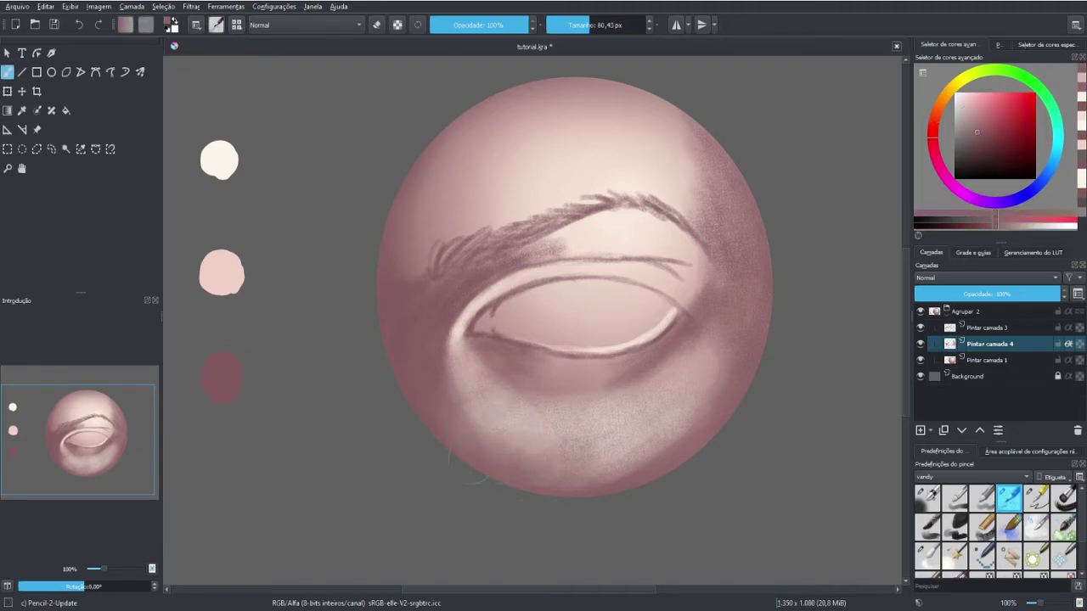
drag(510, 453, 533, 459)
ctrl+click(666, 441)
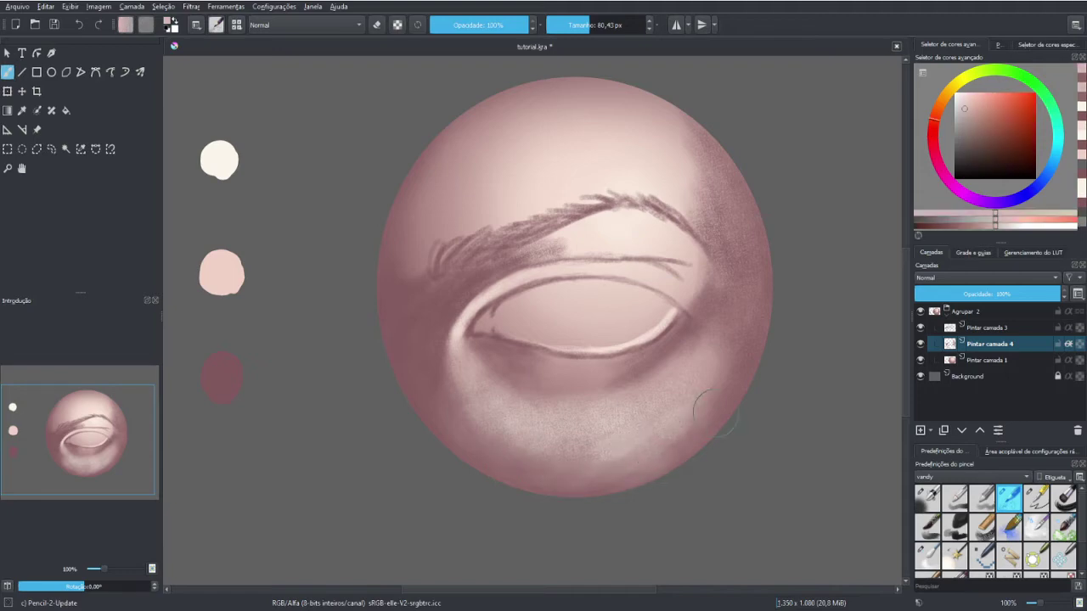
ctrl+click(689, 409)
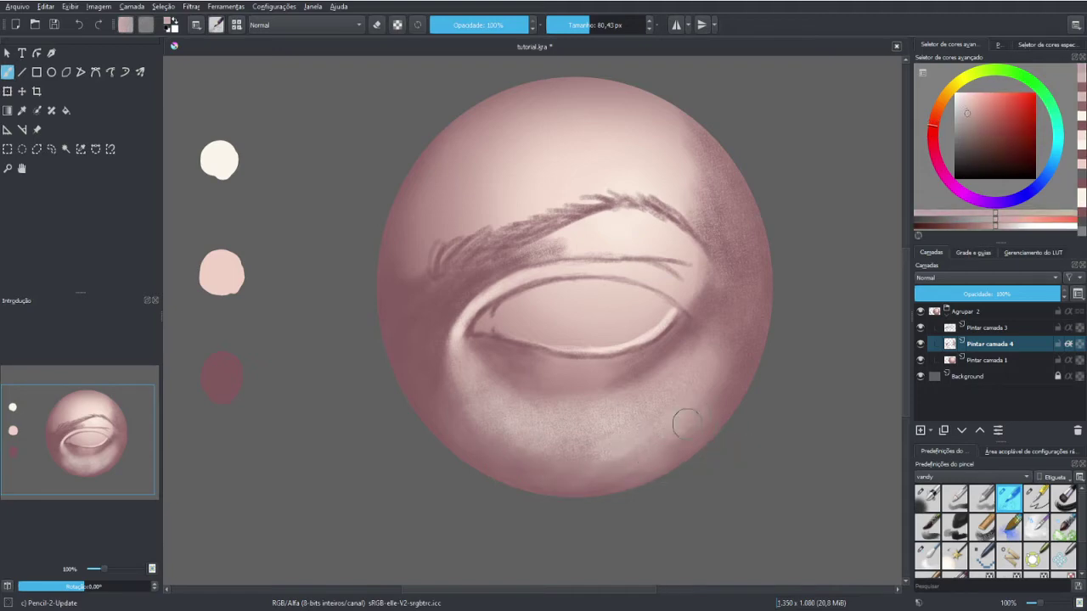
ctrl+click(713, 375)
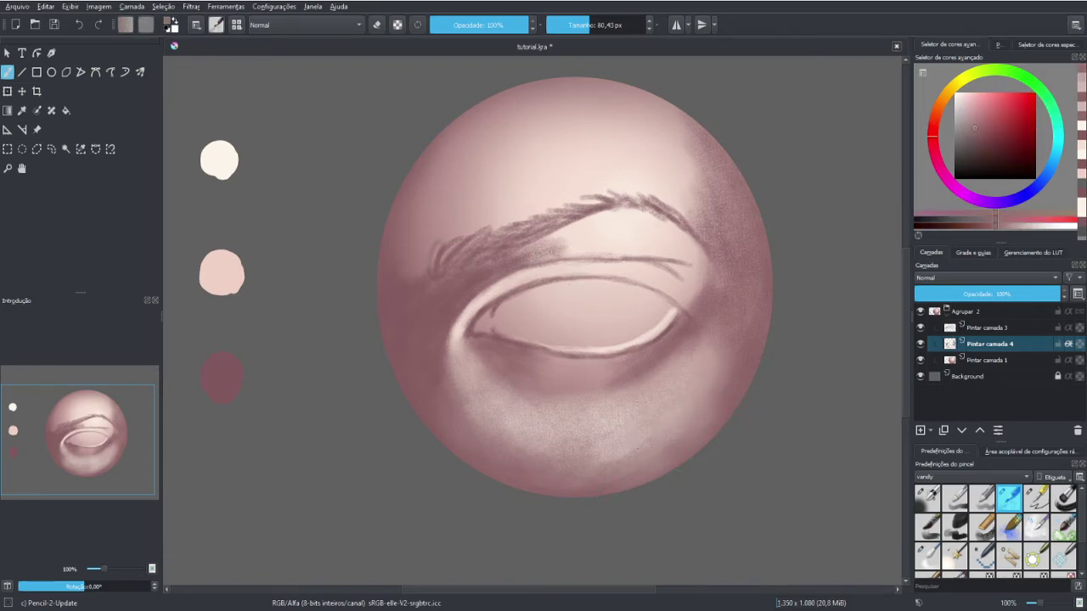
ctrl+click(224, 156)
mouse_move(577, 349)
mouse_down()
mouse_move(552, 349)
mouse_move(586, 373)
mouse_up()
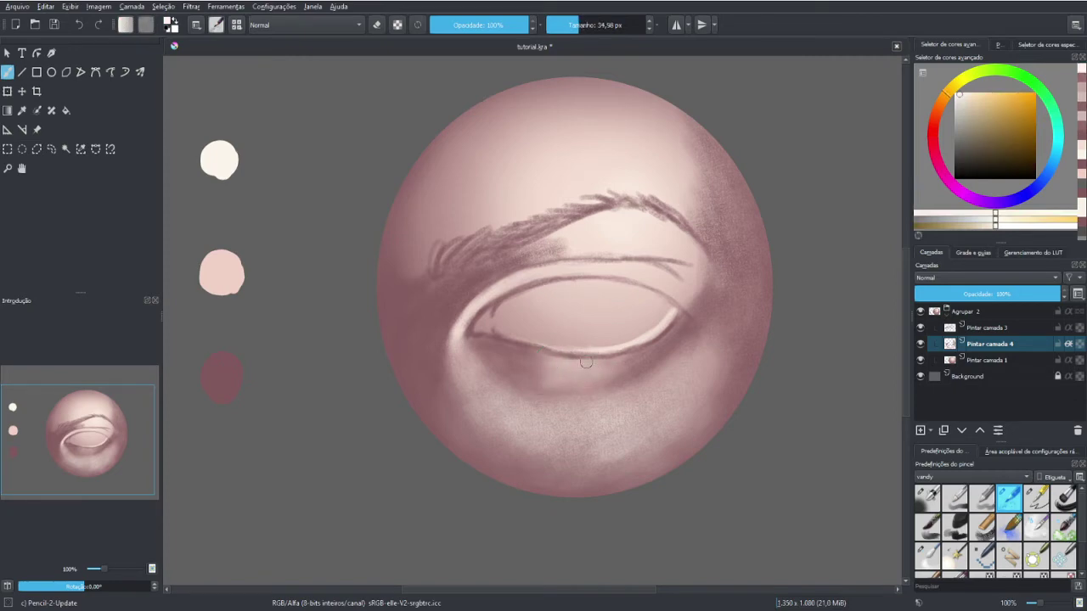
Darken the upper eyelid crease and outer eye corner with the dark red swatch
ctrl+click(238, 372)
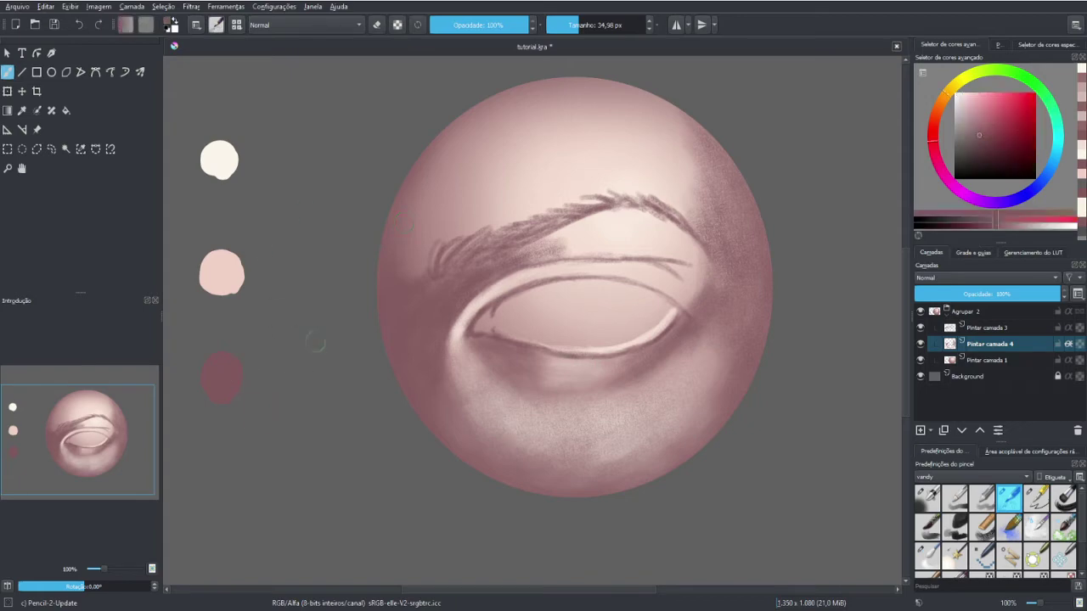
drag(573, 255, 594, 252)
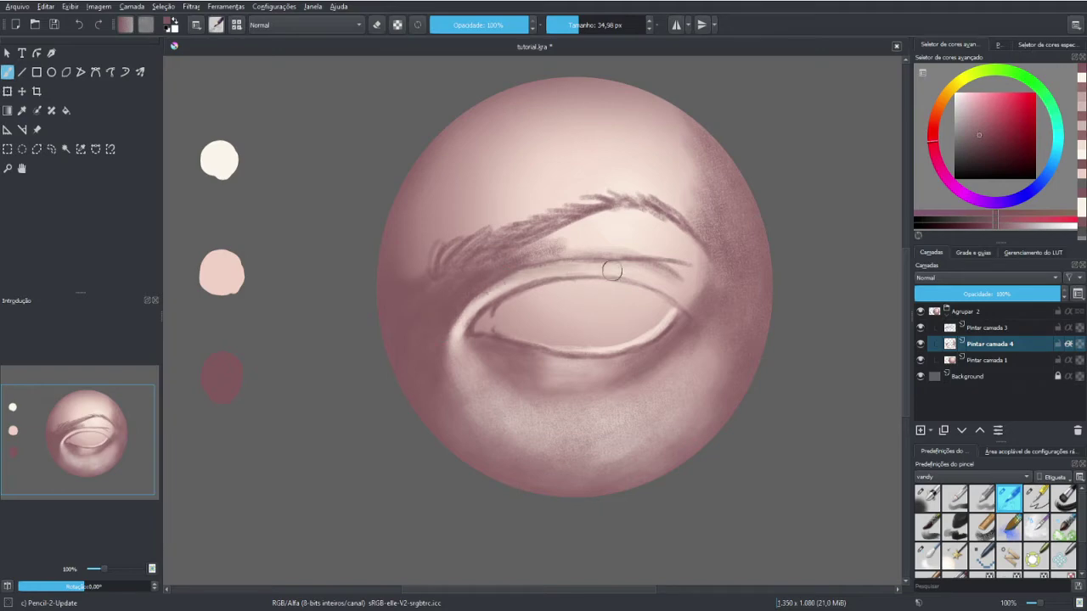
drag(687, 278, 686, 299)
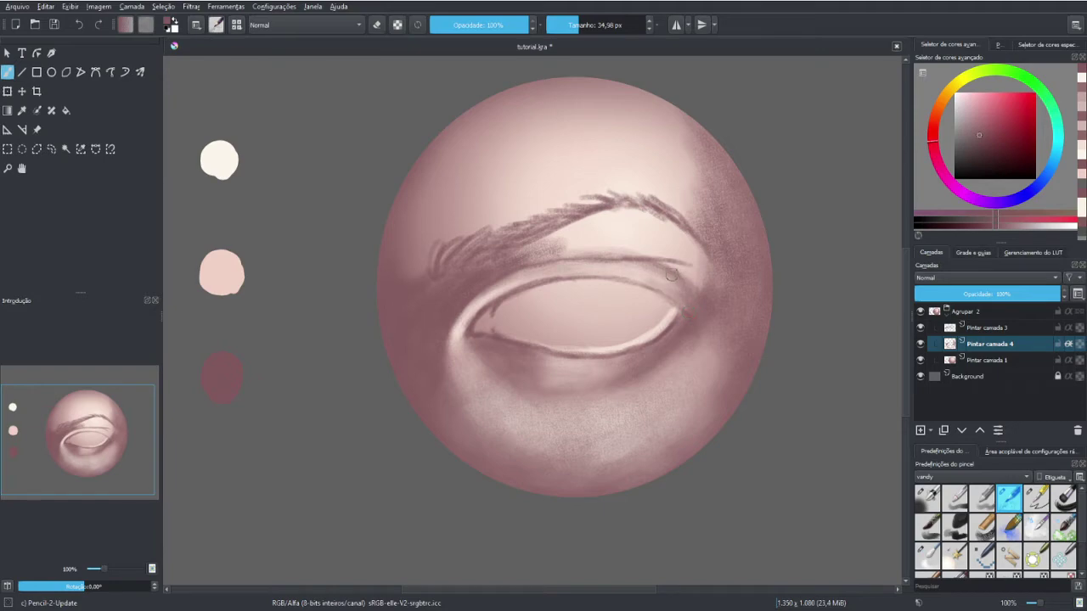
mouse_move(691, 286)
mouse_down()
mouse_move(668, 267)
mouse_move(684, 245)
mouse_up()
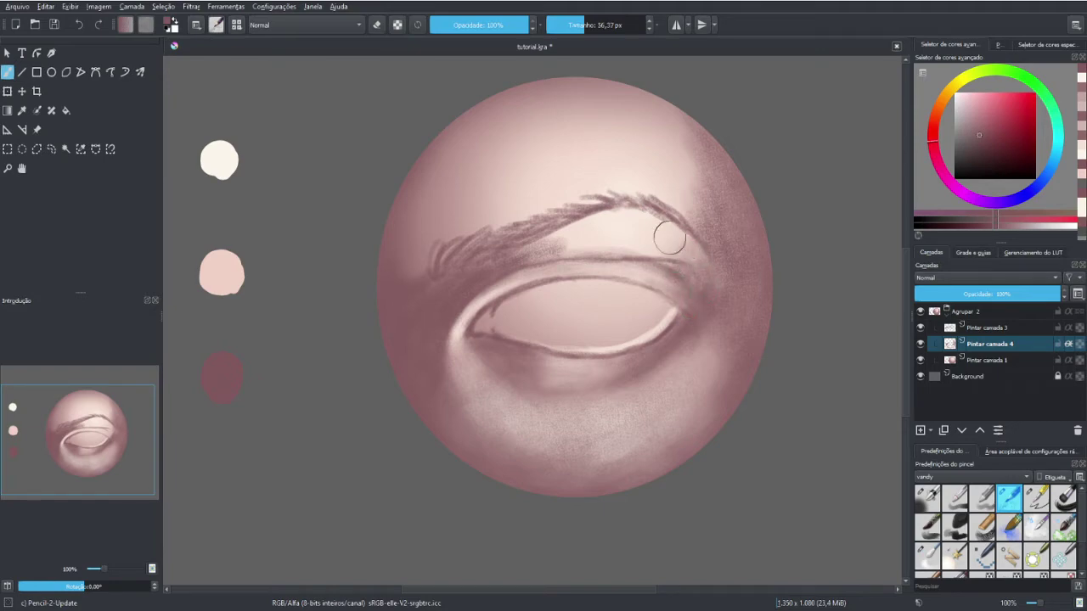
Add faint peach strokes near the eyelid corner and below the eyebrow, undoing the stray eyebrow patch
ctrl+click(674, 245)
drag(704, 274, 701, 296)
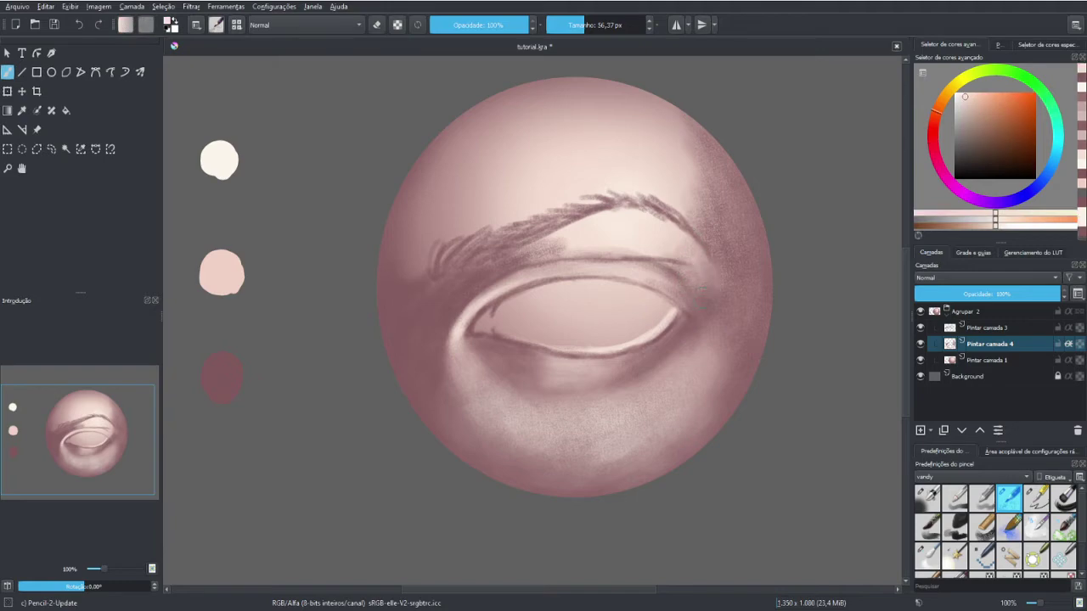
drag(536, 253, 510, 263)
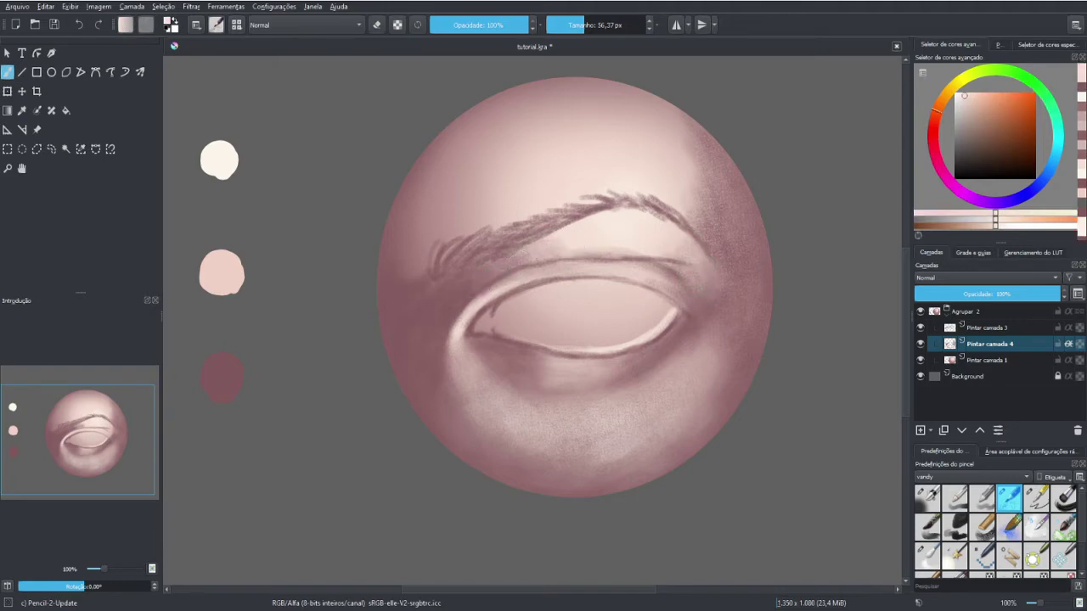
ctrl+click(581, 237)
ctrl+click(567, 248)
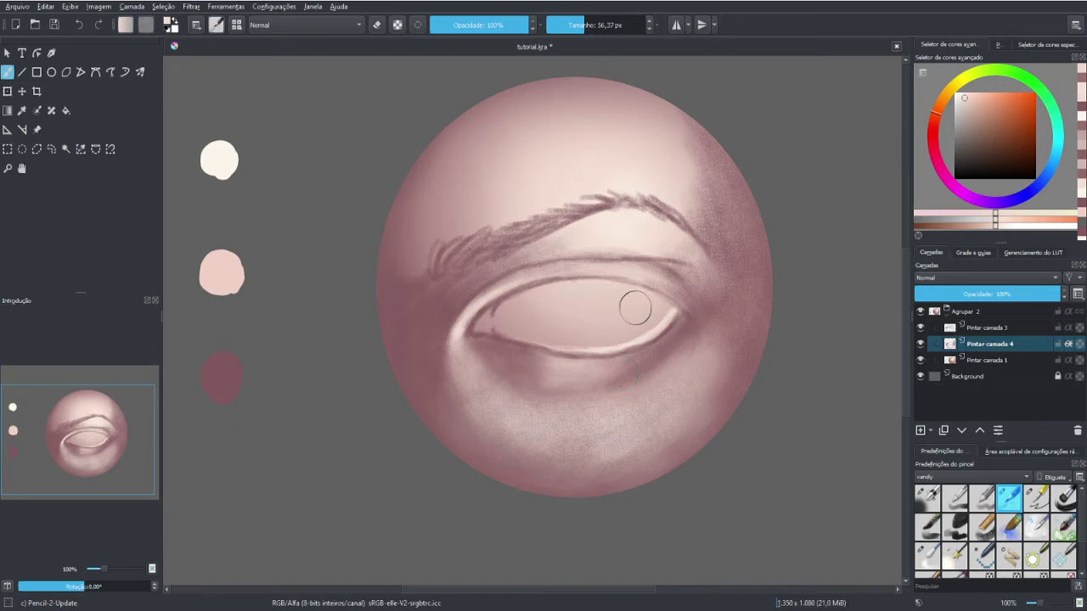
drag(641, 208, 687, 212)
ctrl+click(619, 177)
key(ctrl+z)
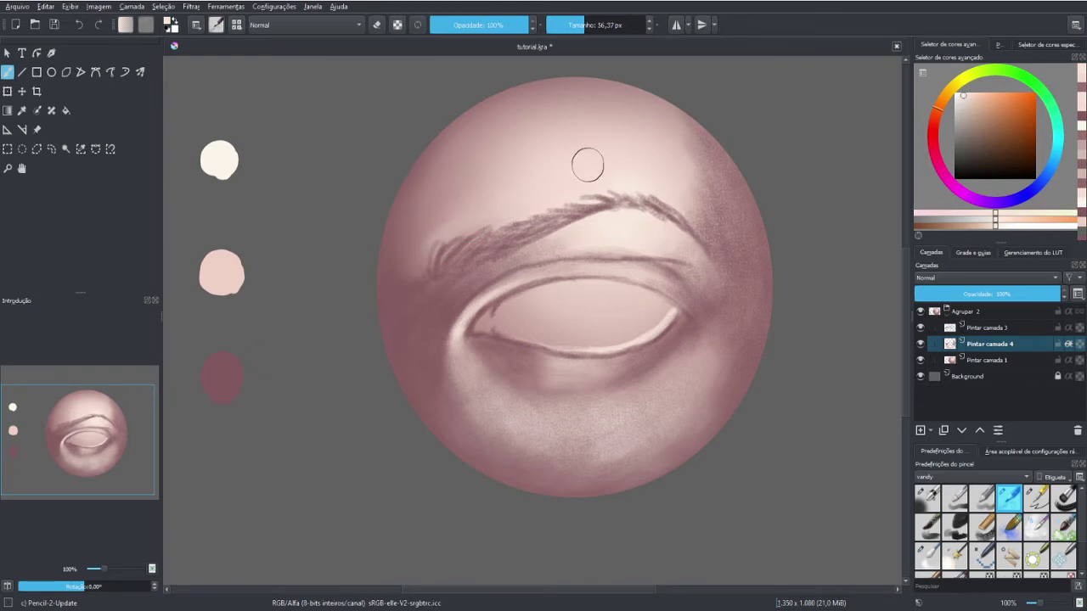
drag(671, 195, 711, 224)
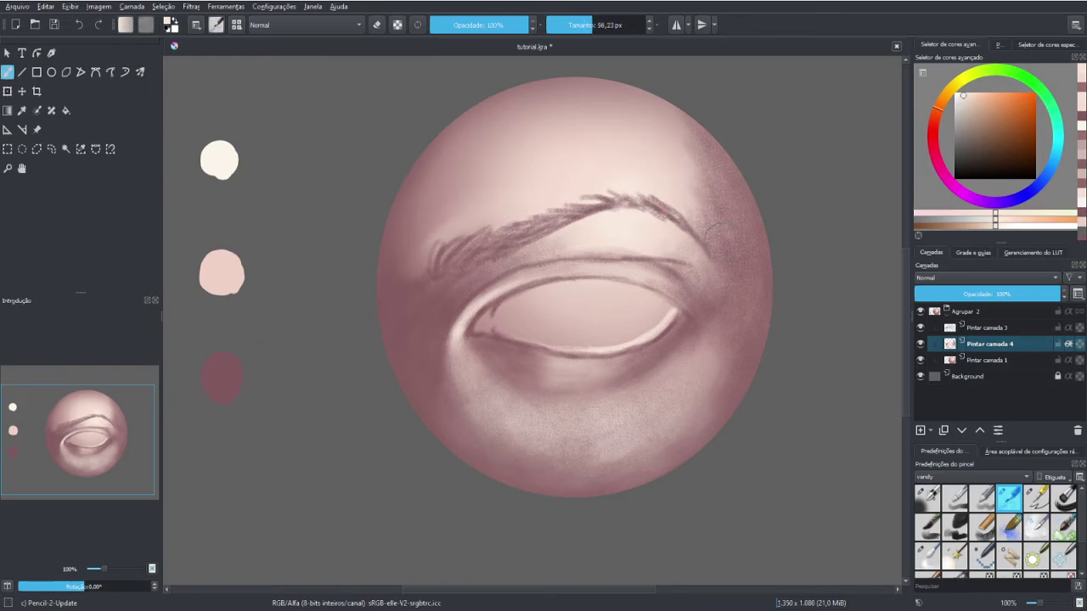
Merge Pintar camada 4 down with Ctrl+E, then toggle Pintar camada 1 and 3 visibility to check
ctrl+click(510, 364)
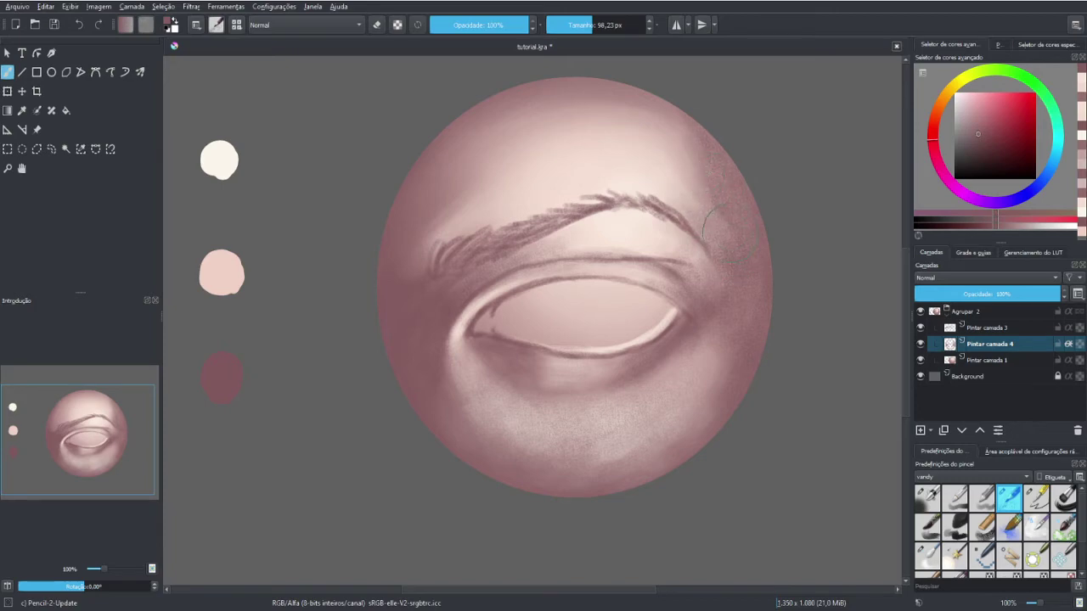
ctrl+click(680, 200)
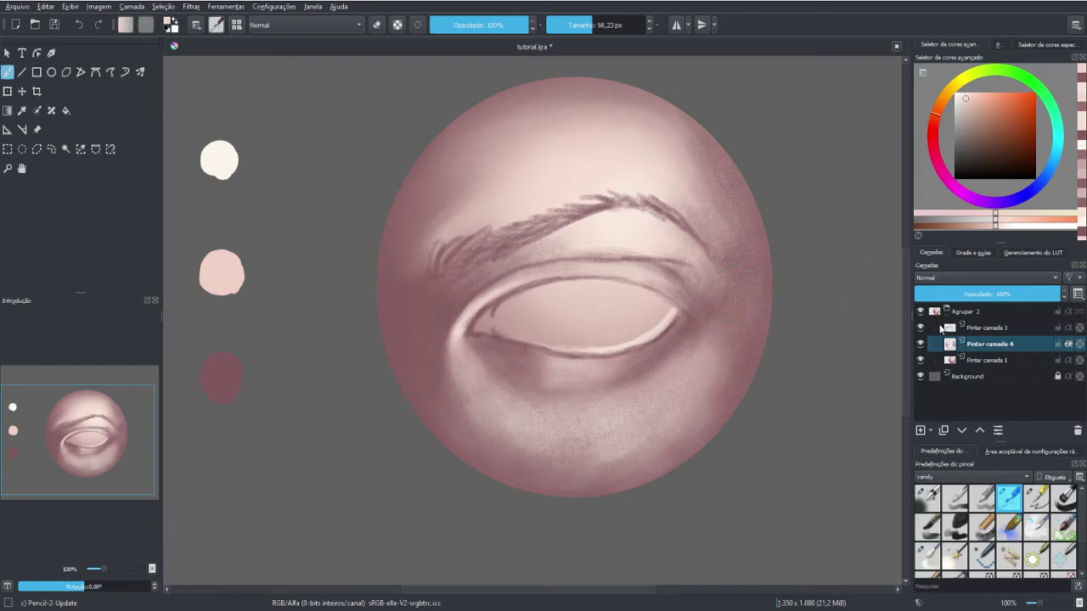
key(ctrl+e)
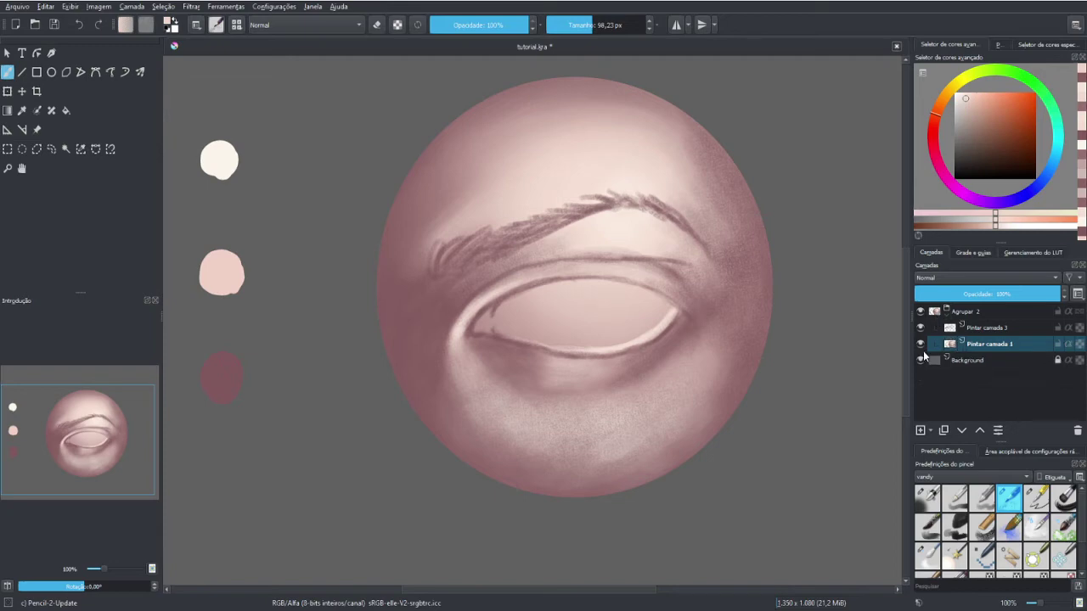
click(920, 343)
click(920, 342)
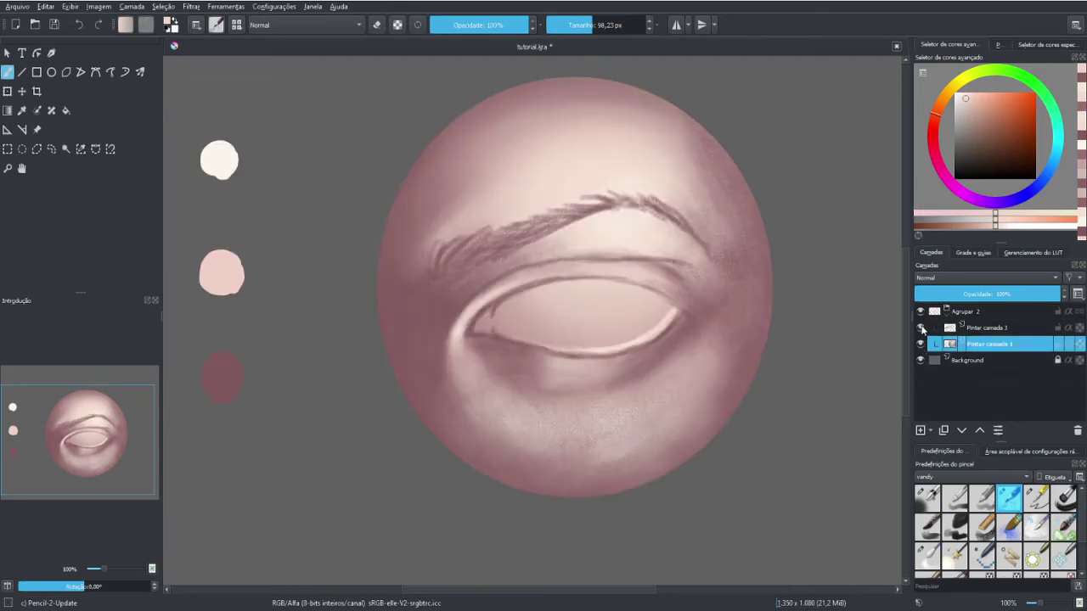
click(920, 328)
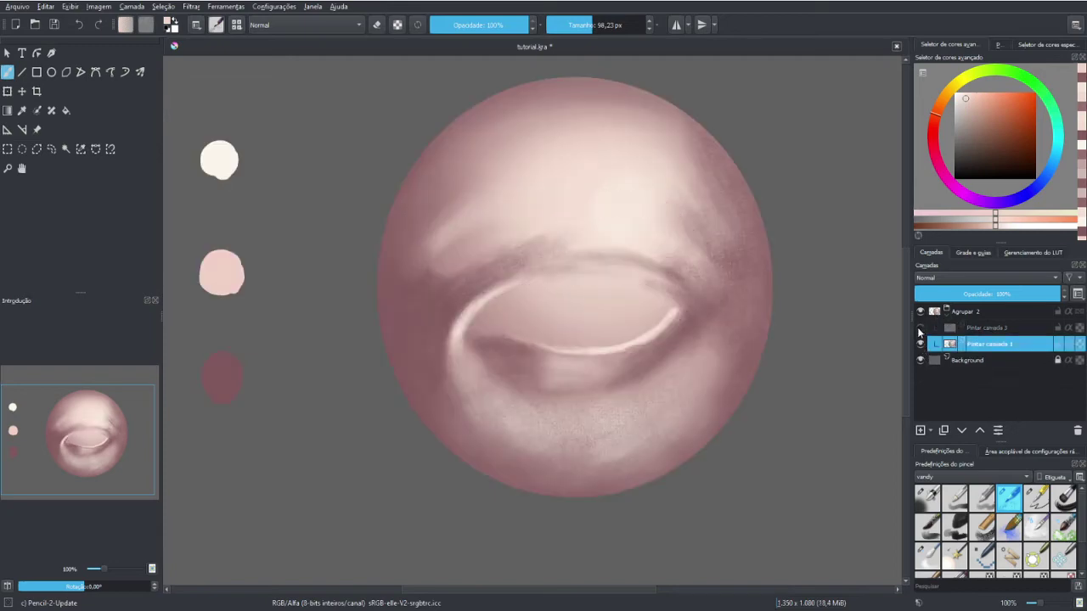
click(920, 327)
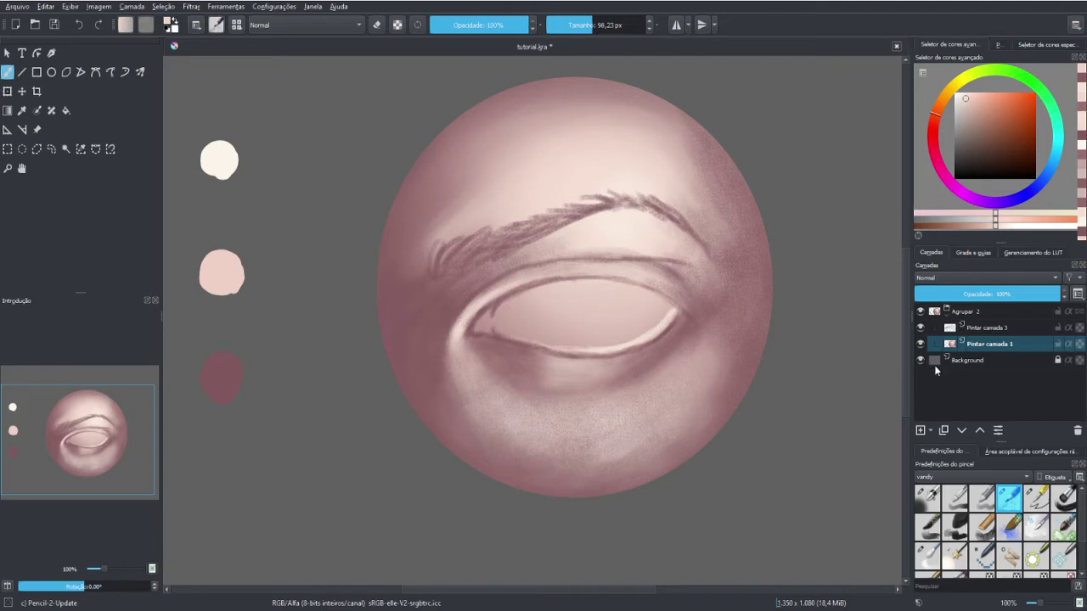
Try the Distort Grow and Chalk Grainy presets, then settle on WaterC Water-Pattern at about 84 px
click(1037, 530)
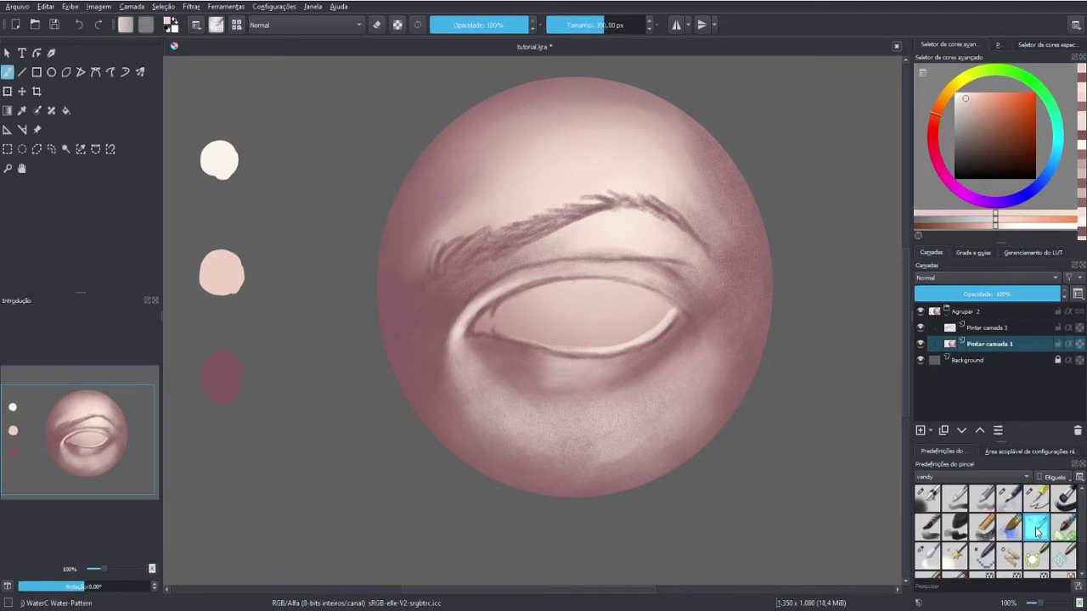
click(216, 25)
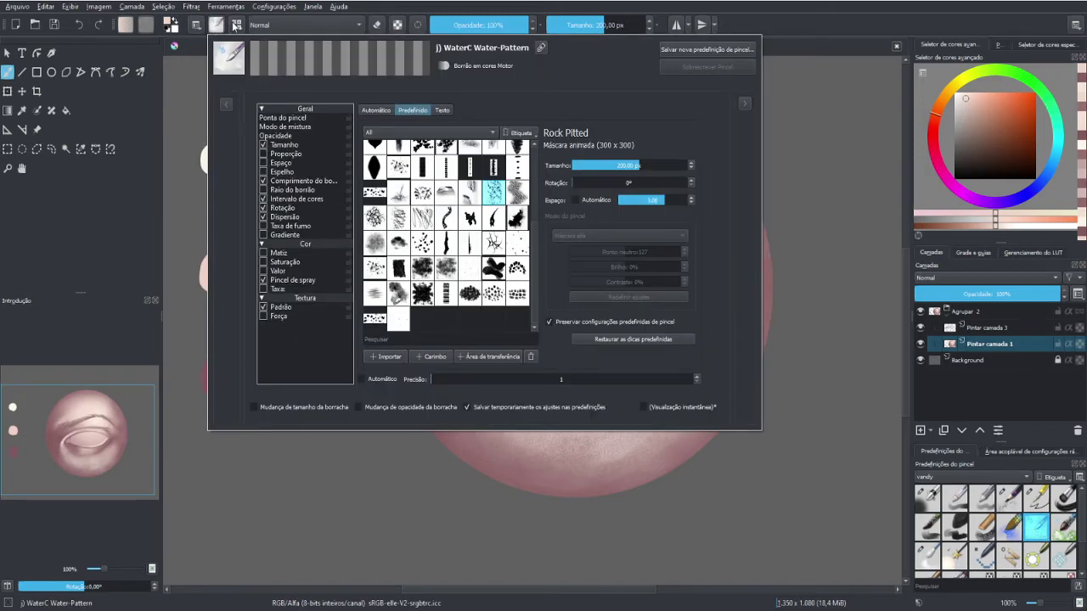
click(236, 26)
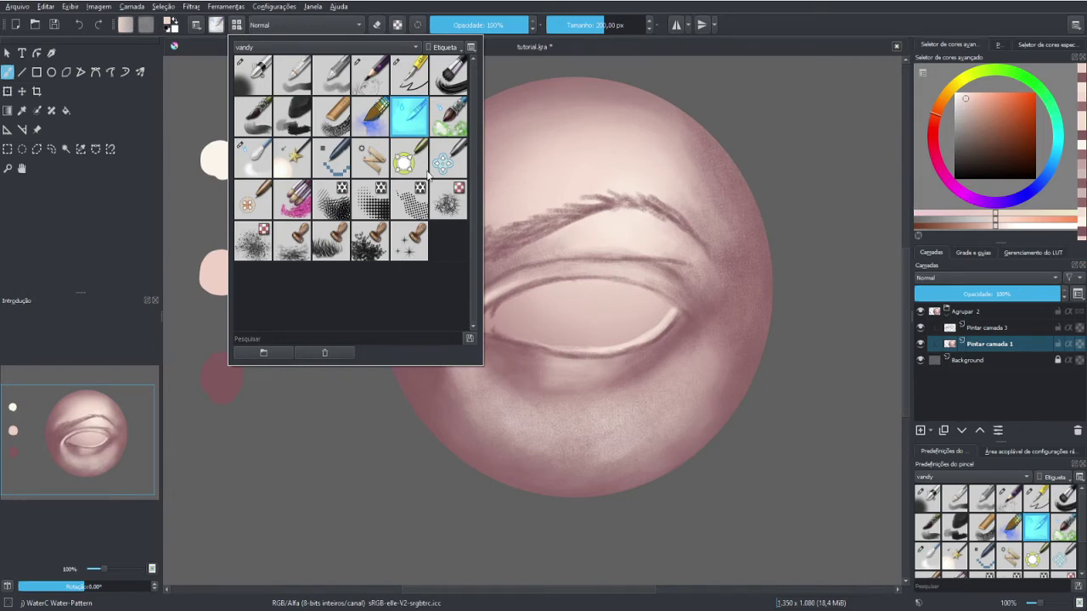
click(410, 160)
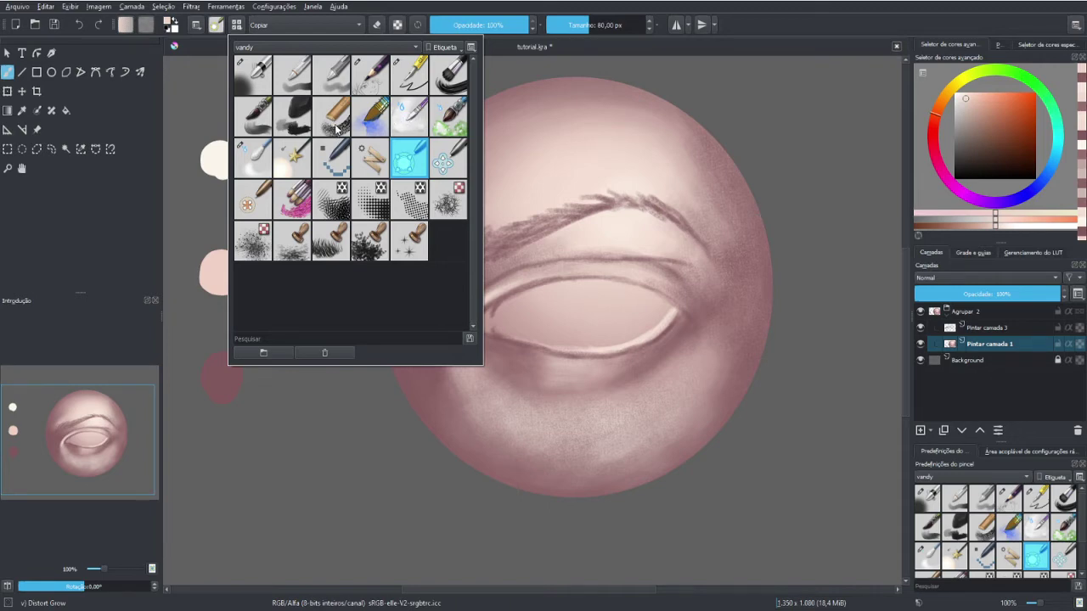
click(337, 126)
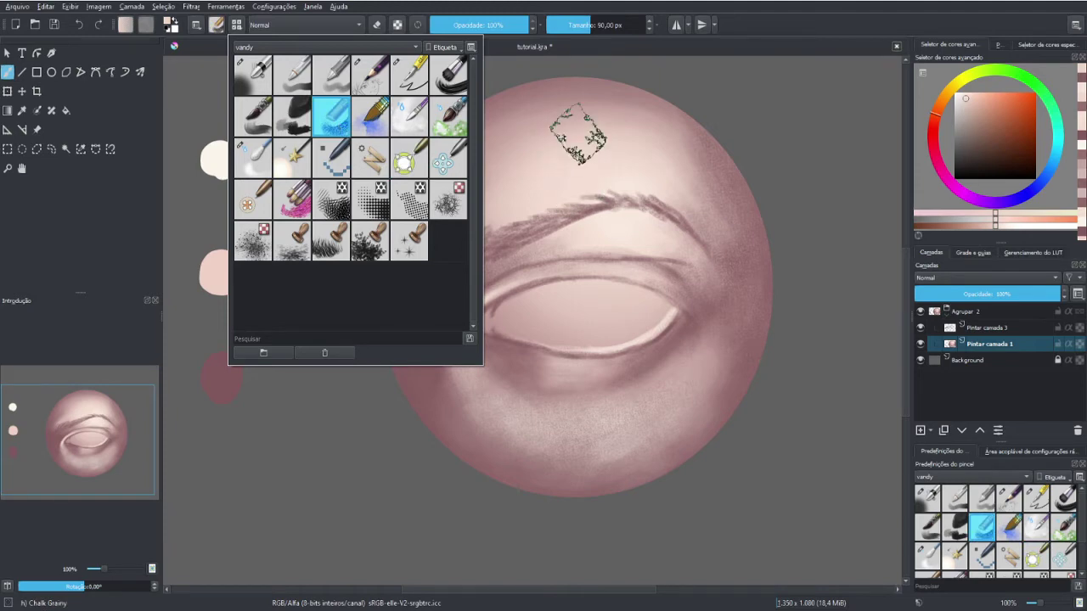
click(406, 123)
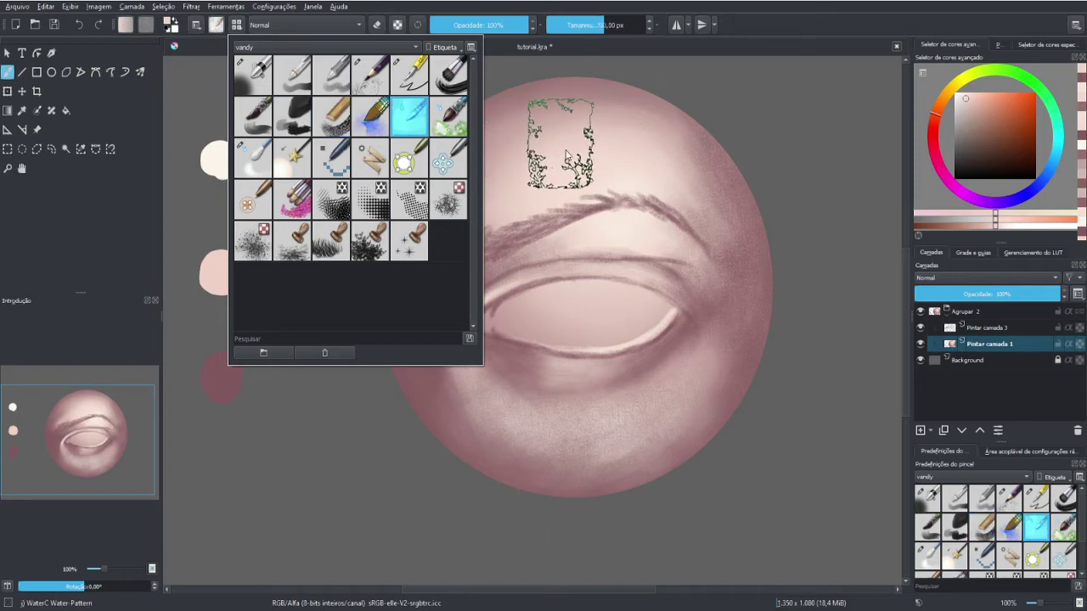
click(607, 155)
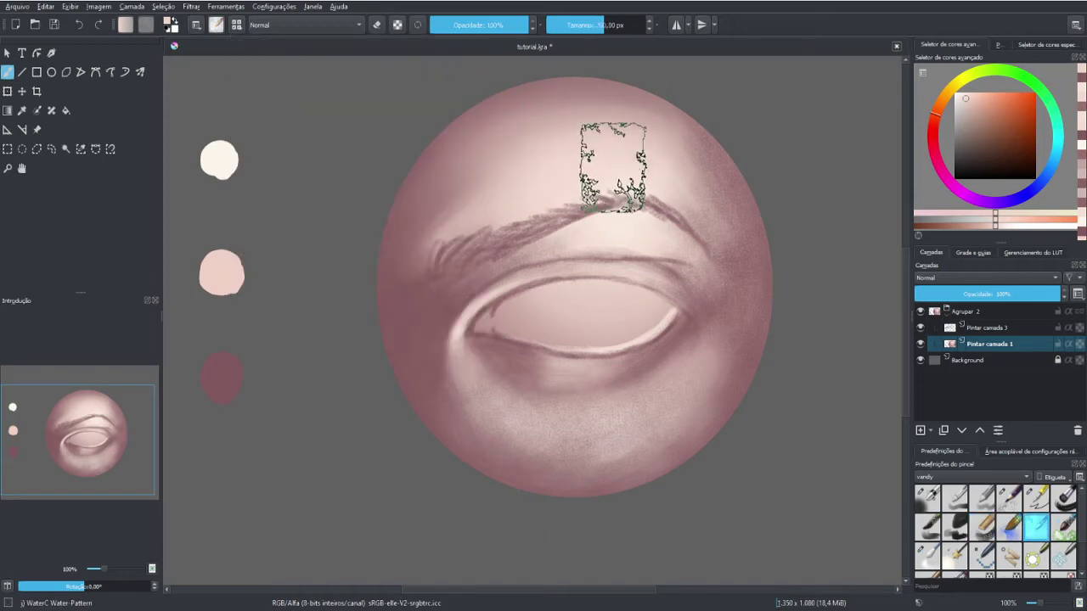
drag(613, 165, 594, 166)
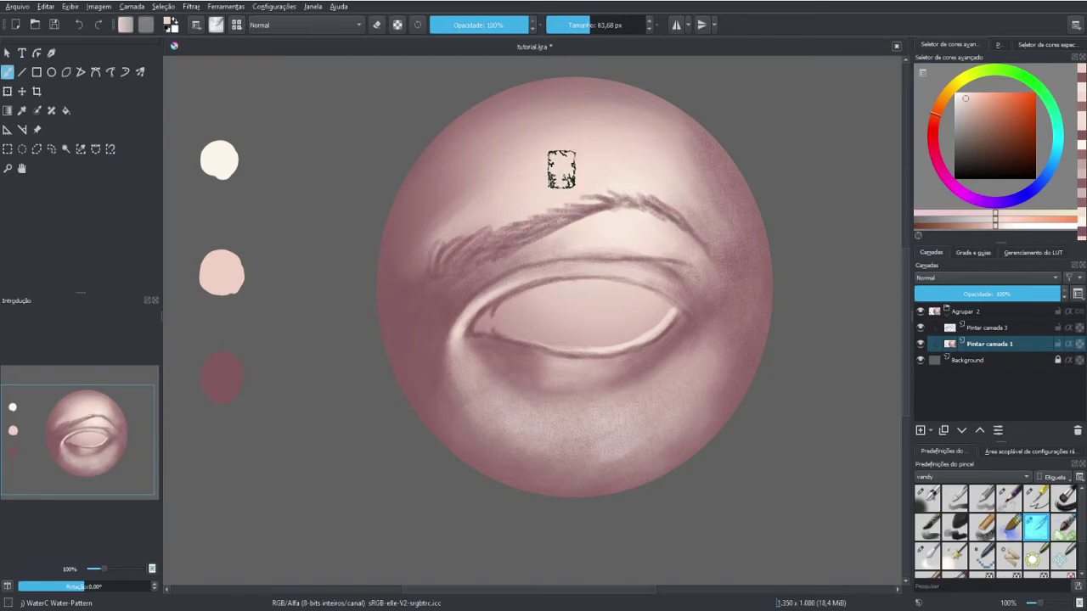
click(1079, 345)
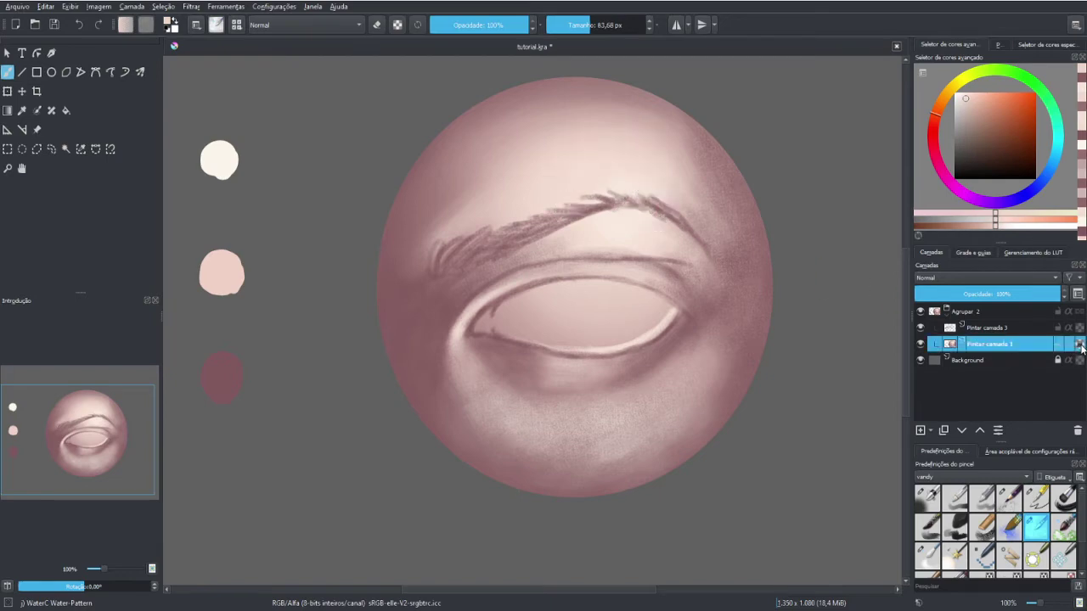
Raise the Water-Pattern brush size to 112.37 px and rezoom to frame the whole picture
drag(650, 157, 667, 165)
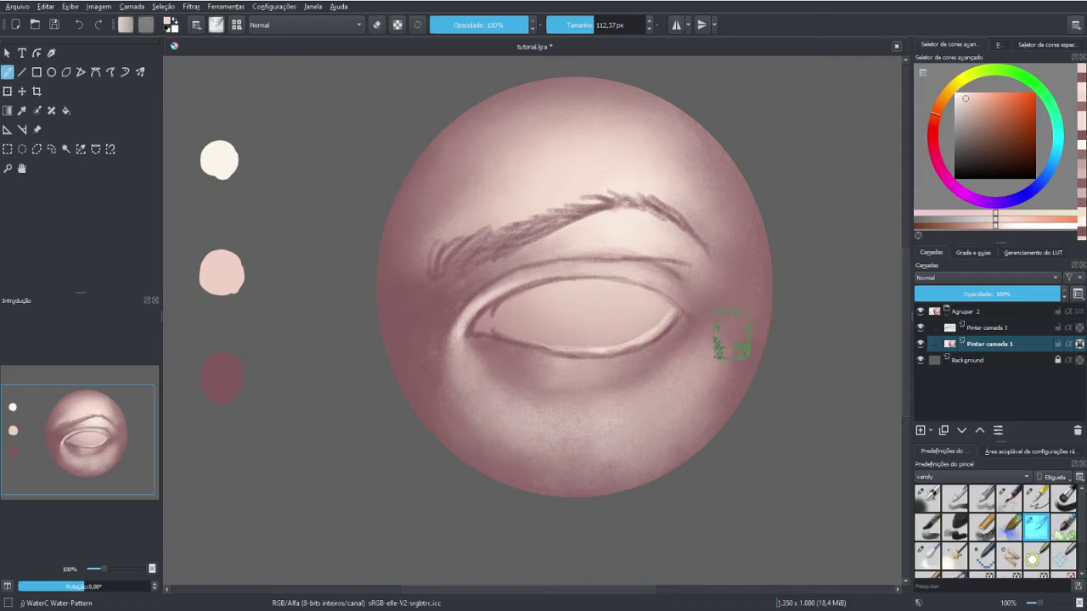
key(minus)
key(minus)
key(minus)
key(plus)
key(plus)
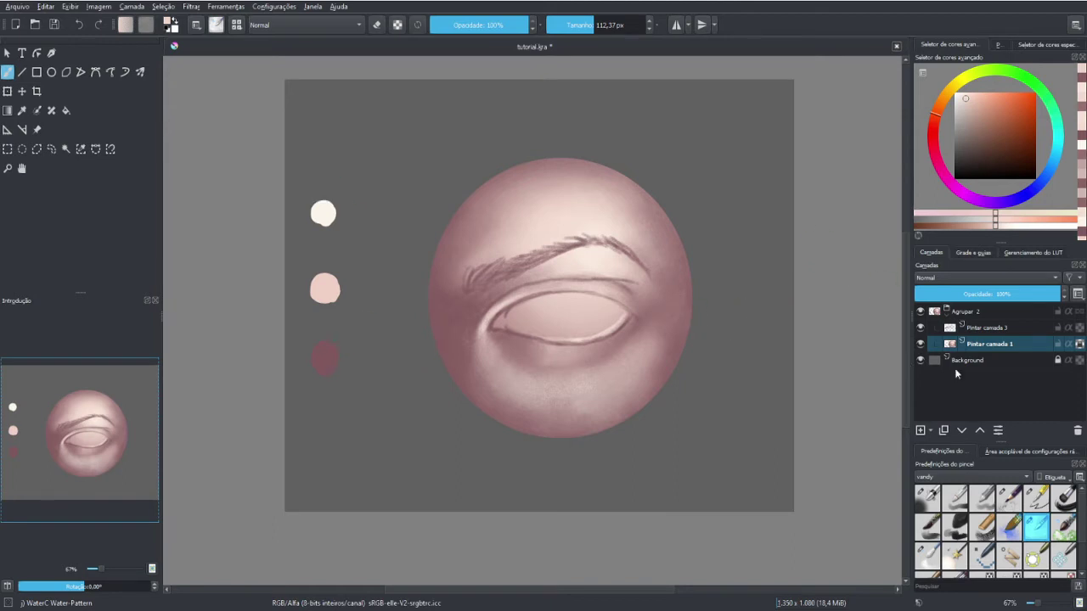
Add an Inherit Alpha layer above Pintar camada 1 and choose a hue-adjusted dark pink
click(919, 430)
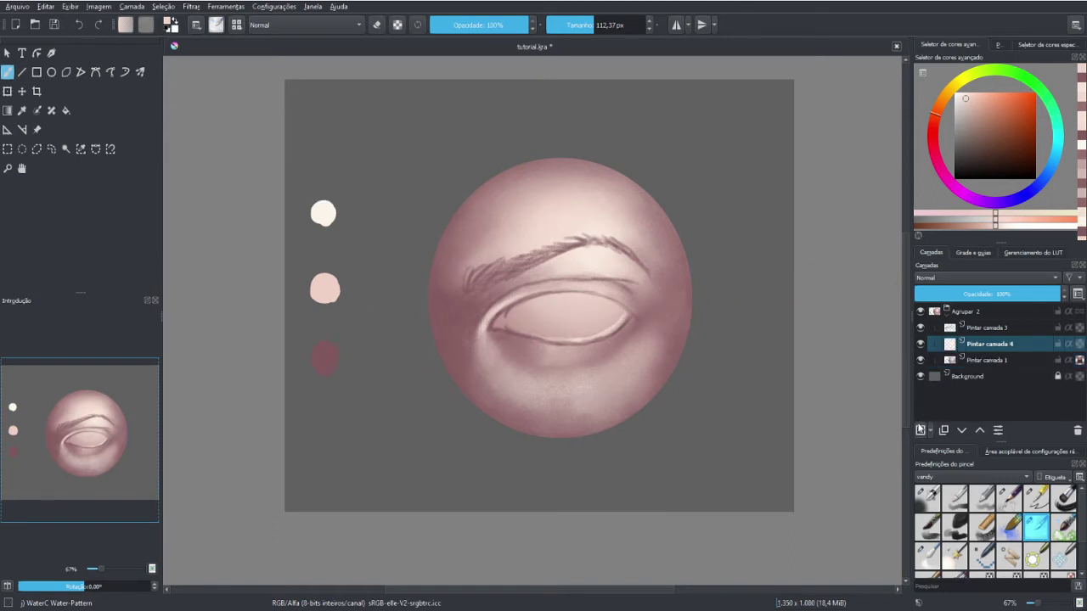
click(1068, 344)
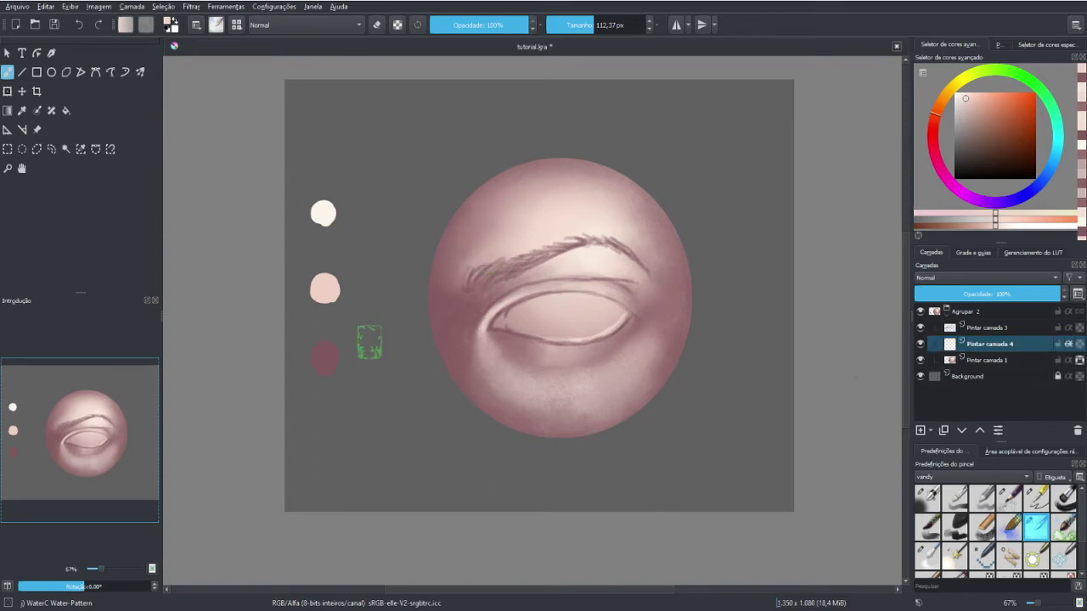
ctrl+click(327, 354)
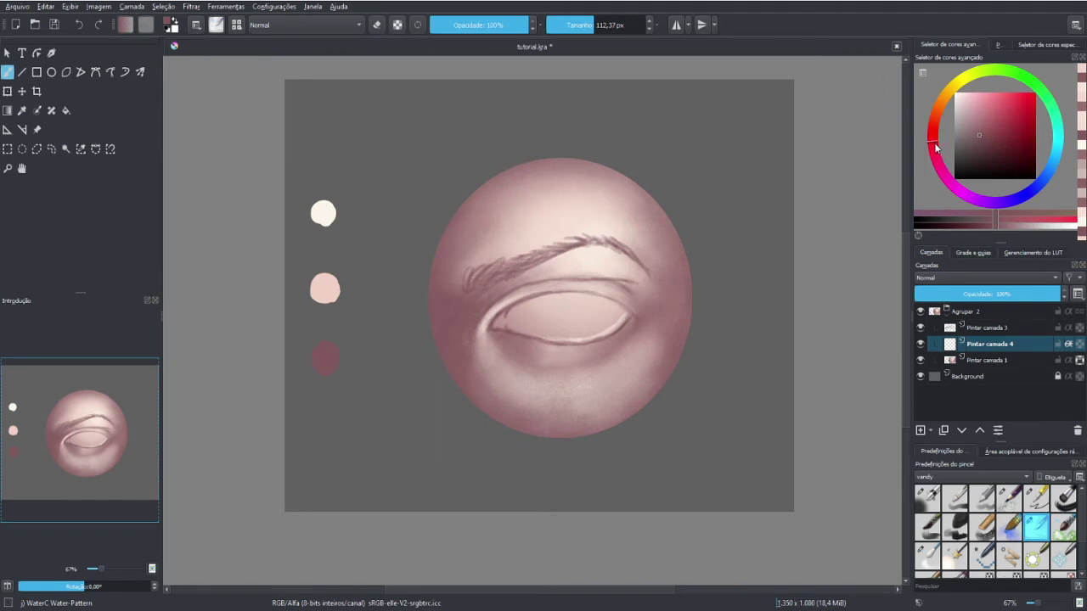
mouse_move(937, 148)
mouse_down()
mouse_move(937, 158)
mouse_move(989, 163)
mouse_up()
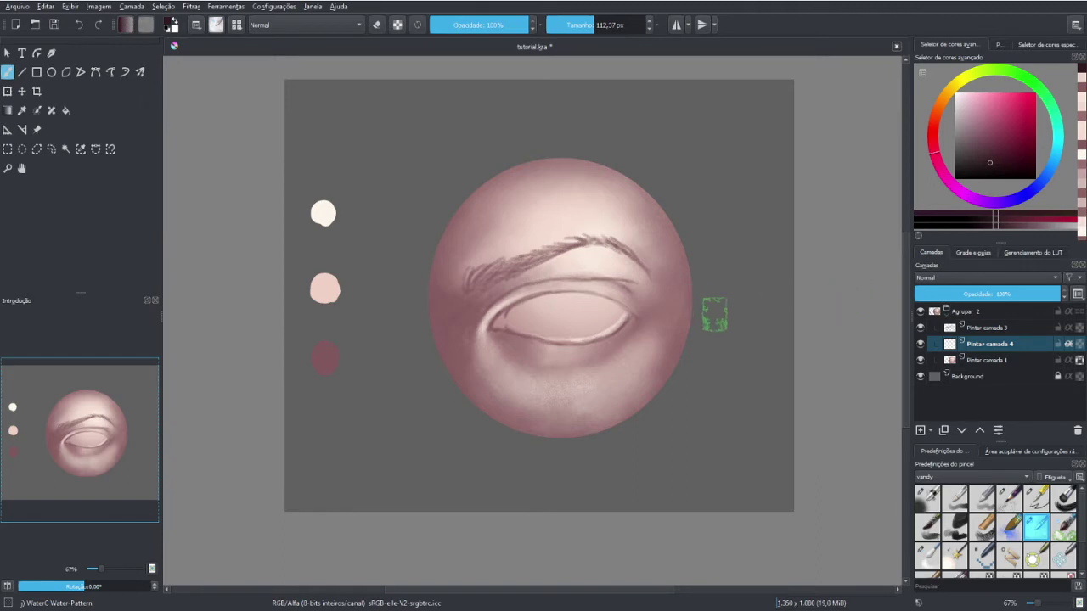
Switch to the Pencil-2-Update preset, try test strokes over the eyebrow, and undo them
click(1009, 500)
key(1)
drag(604, 127, 488, 254)
mouse_move(661, 134)
mouse_down()
mouse_move(560, 259)
mouse_move(675, 216)
mouse_up()
key(plus)
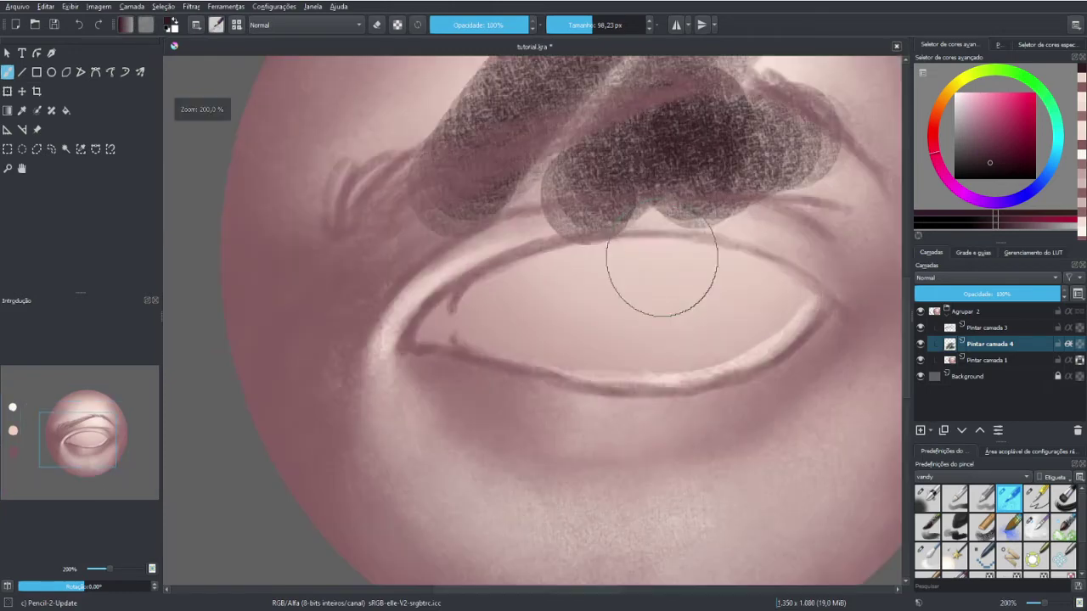
key(minus)
key(minus)
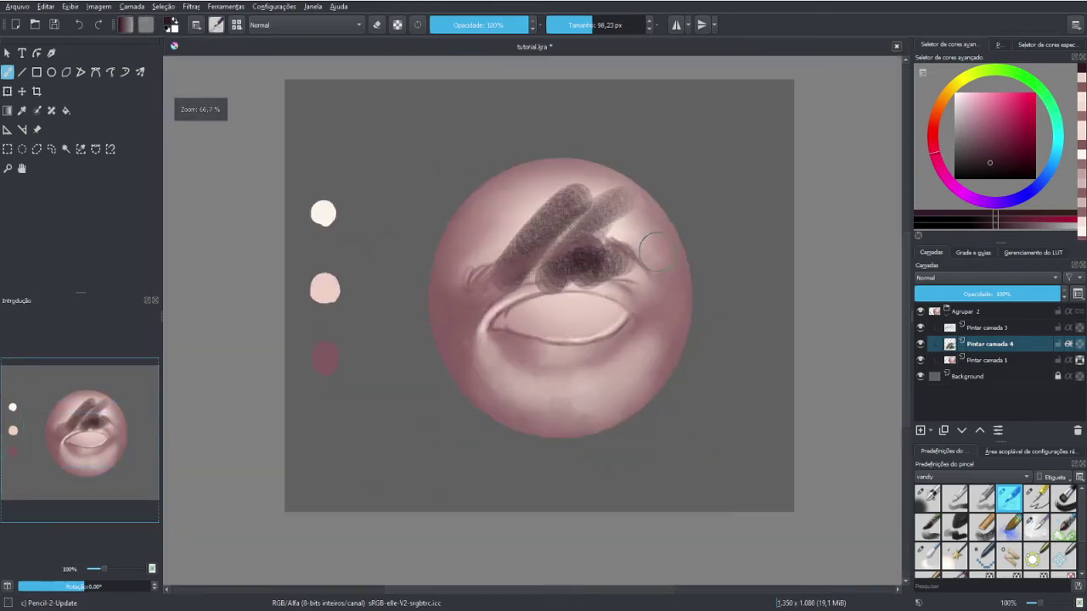
key(ctrl+z)
Undo the eyebrow test stroke and darken the inner upper eyelid line with a finer brush
key(ctrl+z)
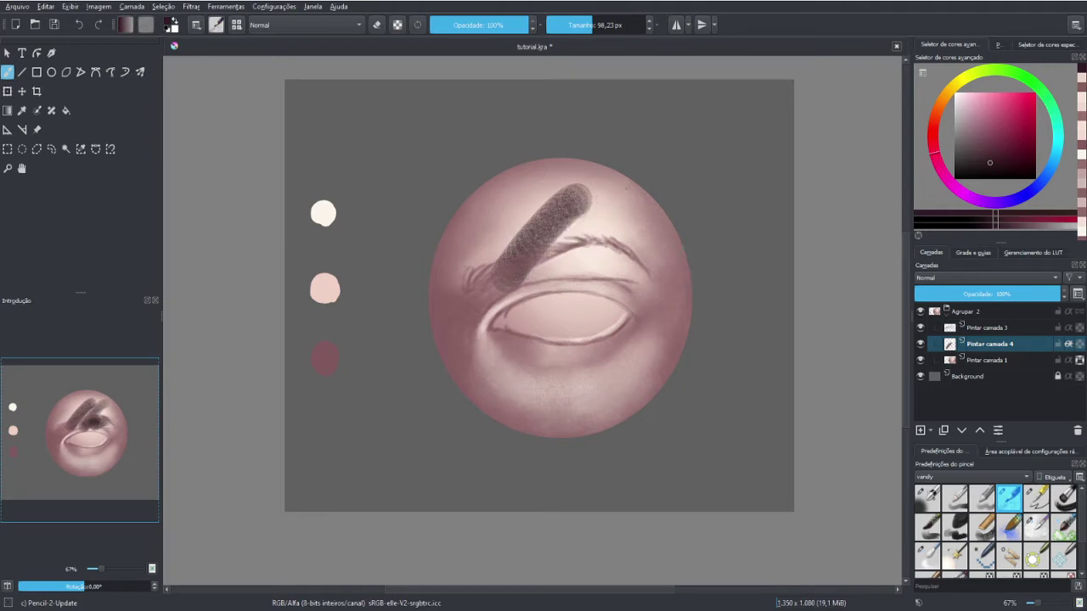
key(ctrl+z)
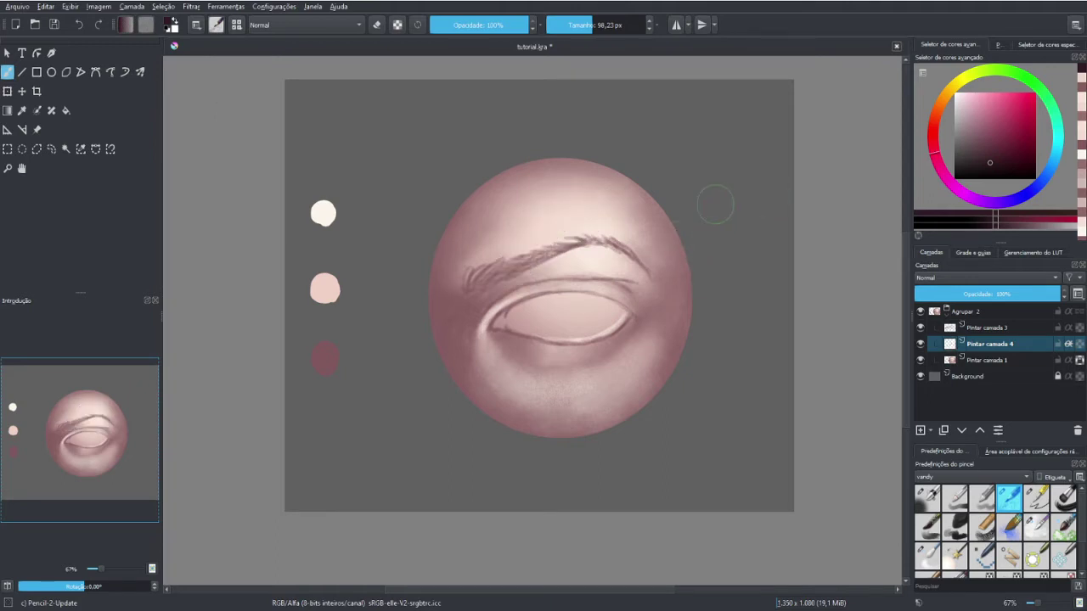
key(plus)
key(plus)
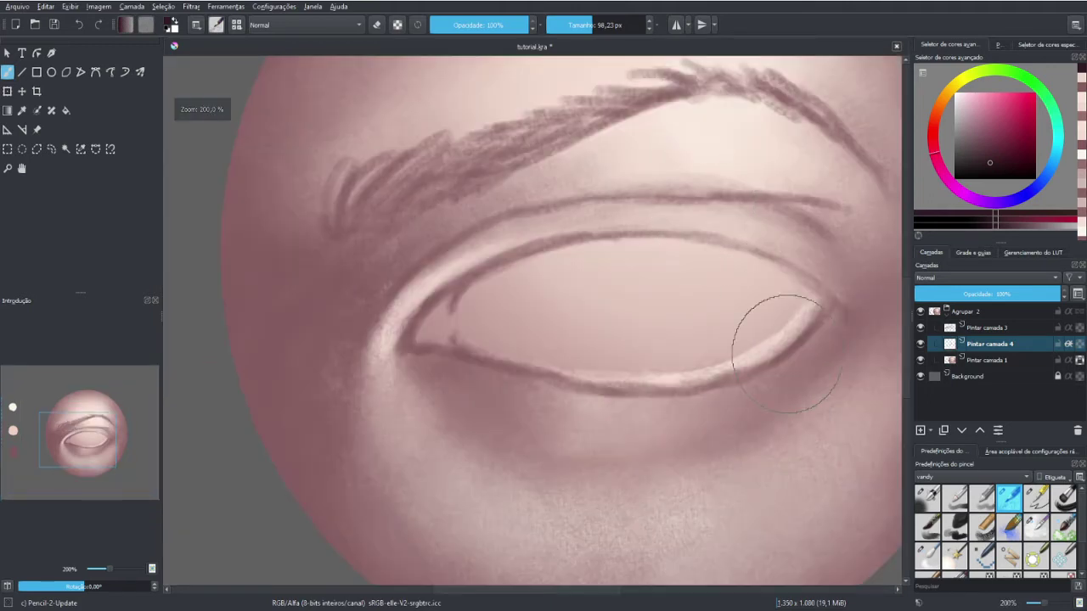
key(bracketleft)
key(bracketleft)
key(bracketleft)
key(bracketleft)
key(bracketleft)
key(bracketleft)
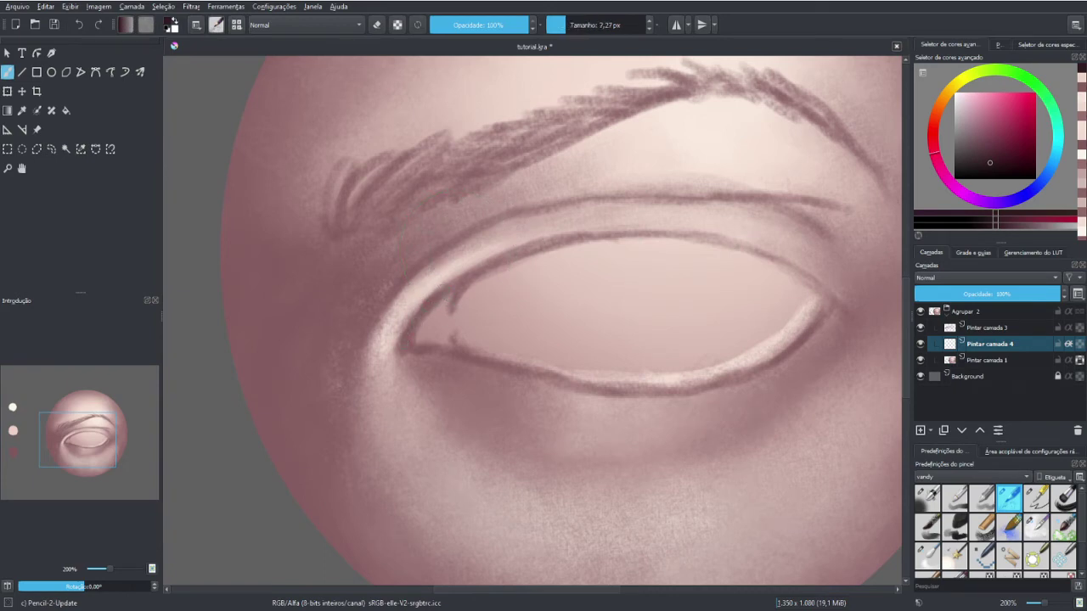
drag(432, 313, 399, 339)
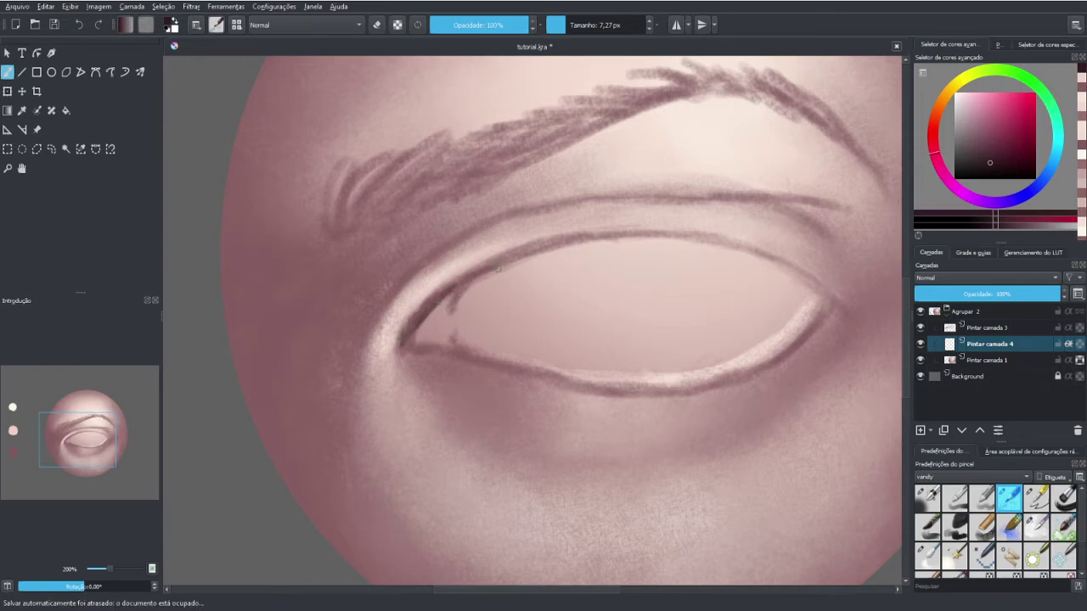
drag(476, 270, 556, 242)
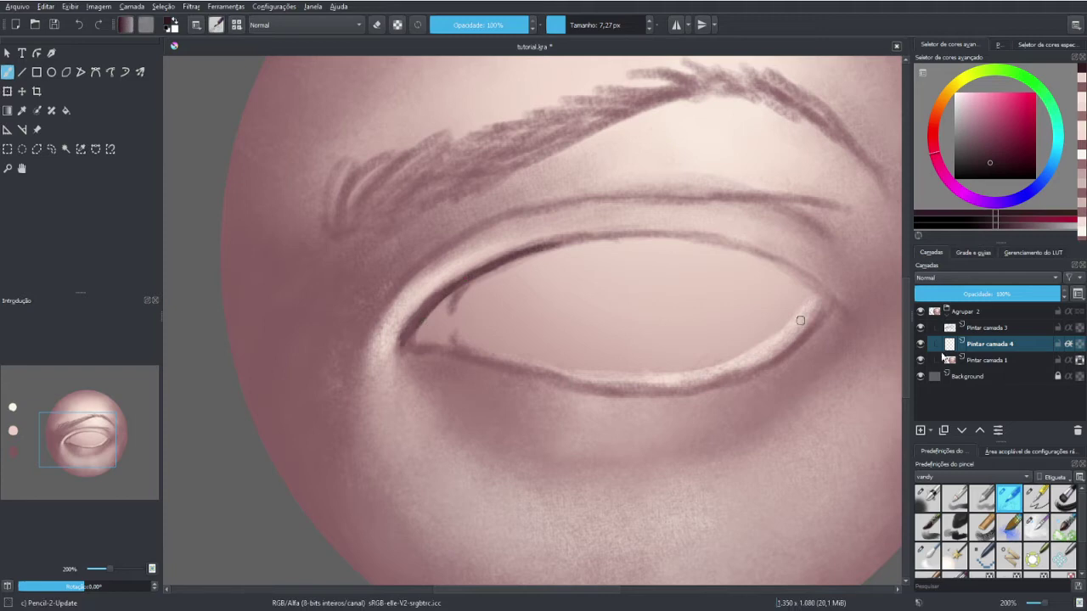
Move the new layer above the eye-line layer and extend the dark lid line into a tapered outer flick
click(979, 431)
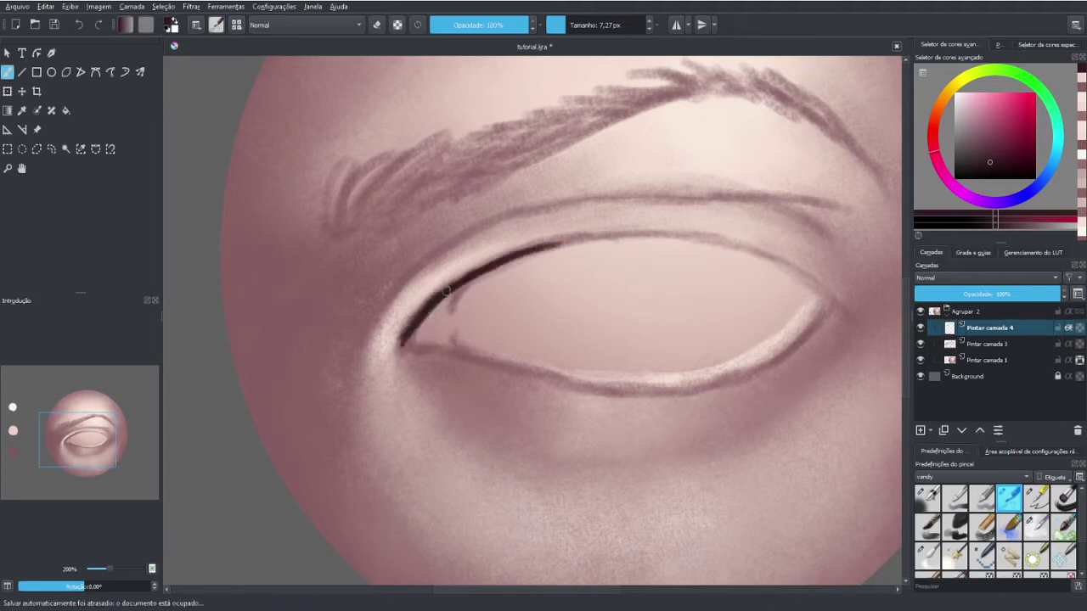
drag(520, 252, 625, 233)
mouse_move(557, 244)
mouse_down()
mouse_move(664, 233)
mouse_move(741, 248)
mouse_up()
drag(677, 234, 784, 270)
mouse_move(730, 242)
mouse_down()
mouse_move(842, 308)
mouse_move(865, 303)
mouse_up()
drag(802, 278, 869, 301)
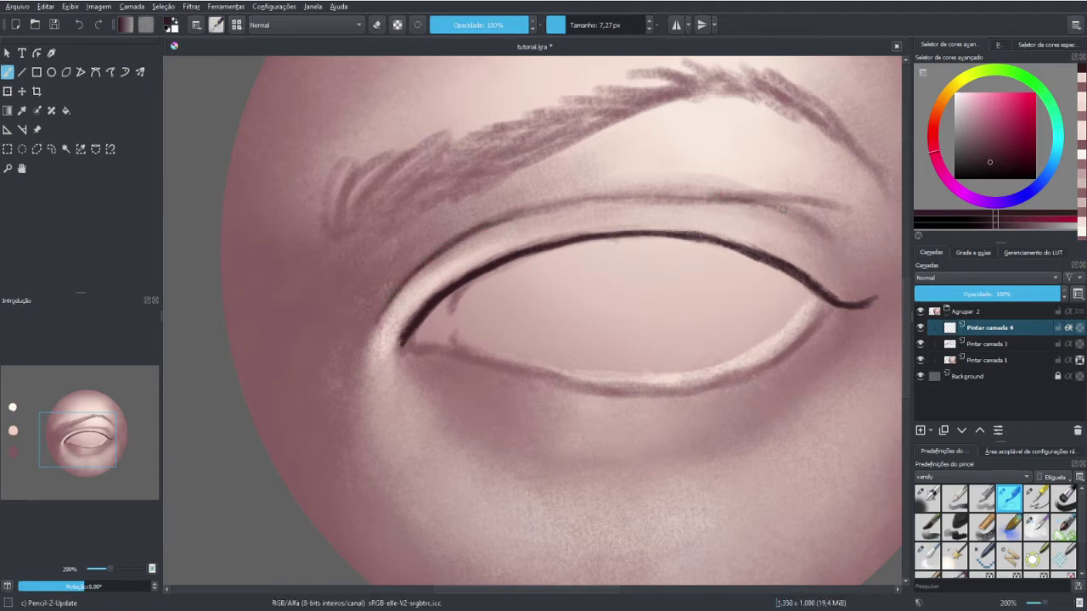
Darken and extend the eyelid crease line above the eye, then check it zoomed out
drag(721, 201, 840, 210)
drag(679, 201, 727, 202)
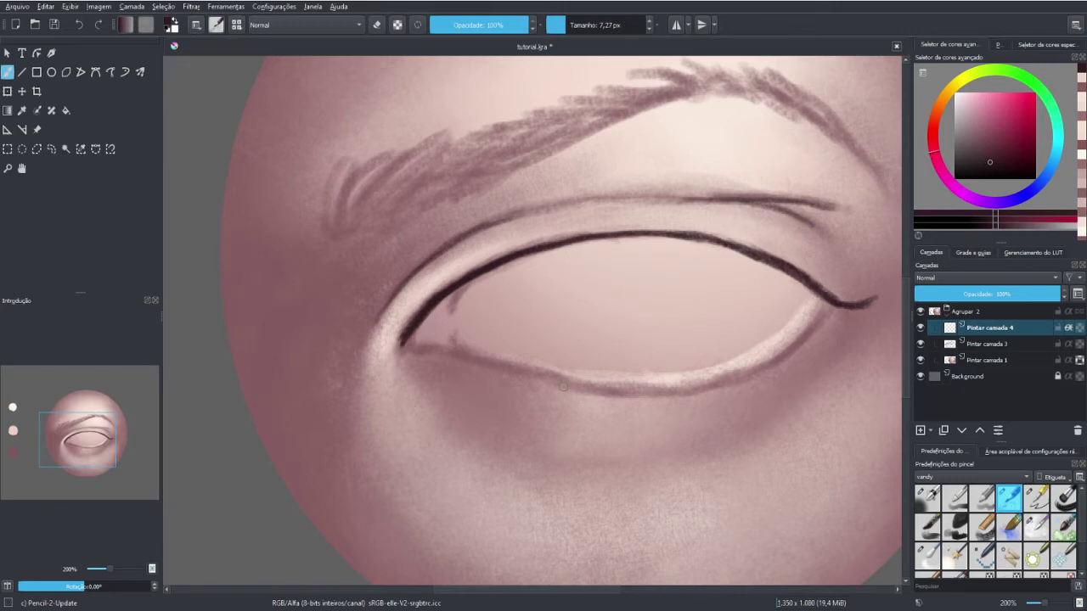
key(minus)
key(minus)
key(minus)
key(plus)
key(plus)
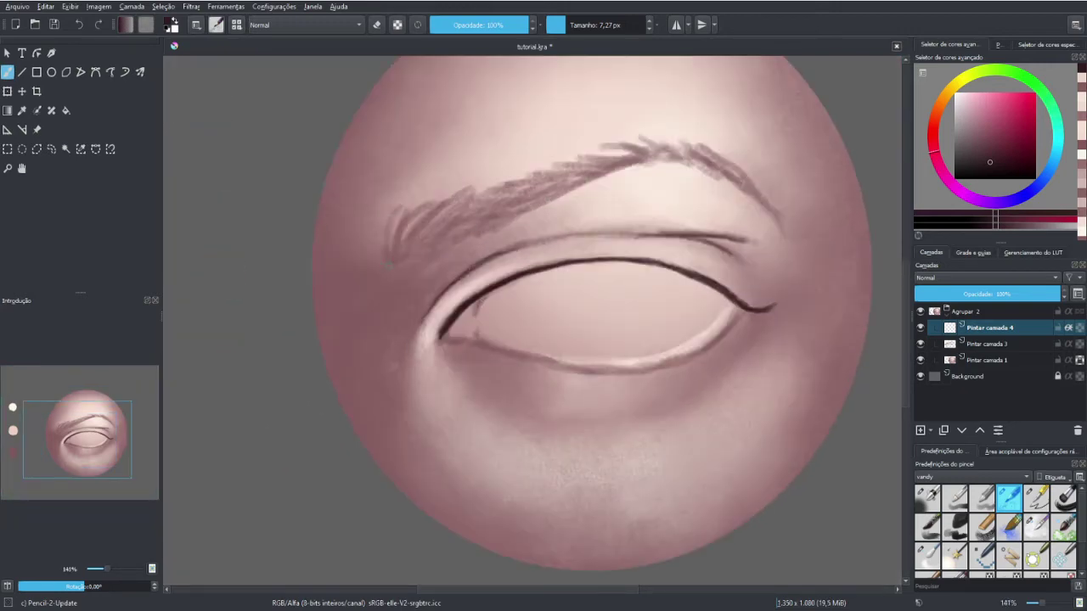
Switch to the Basic-3 Flow brush at about 8 px and paint hairs at the inner eyebrow
drag(376, 272, 405, 219)
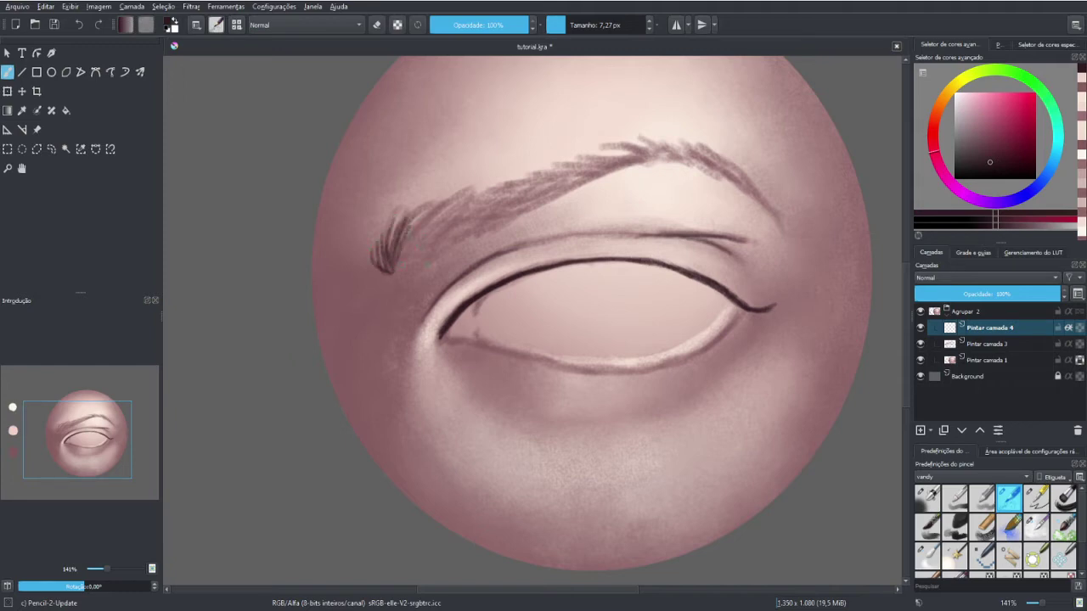
click(956, 503)
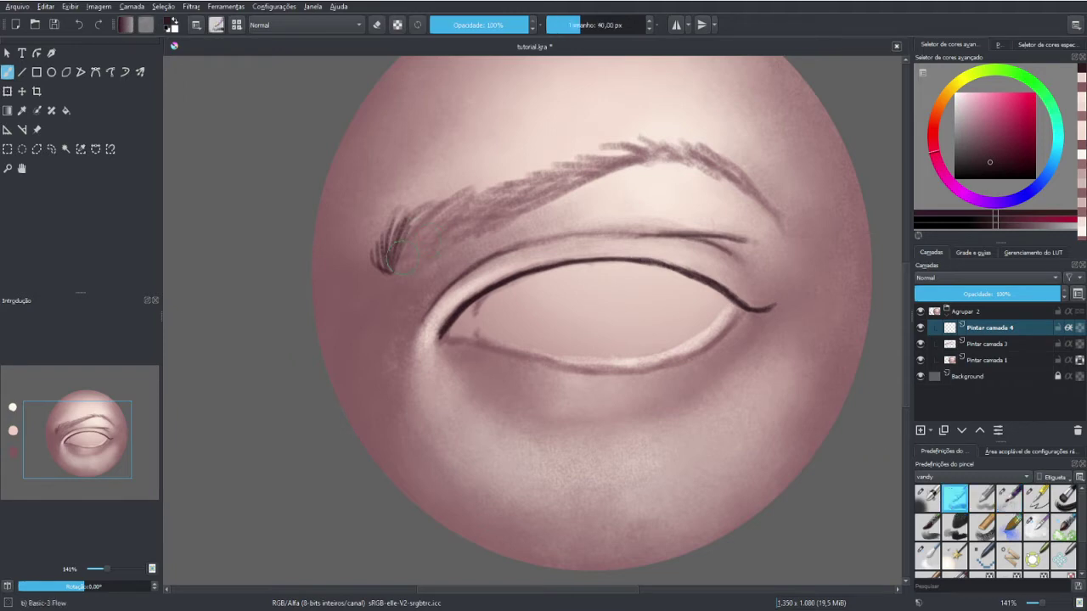
mouse_move(392, 255)
mouse_down()
mouse_move(423, 219)
mouse_move(464, 204)
mouse_up()
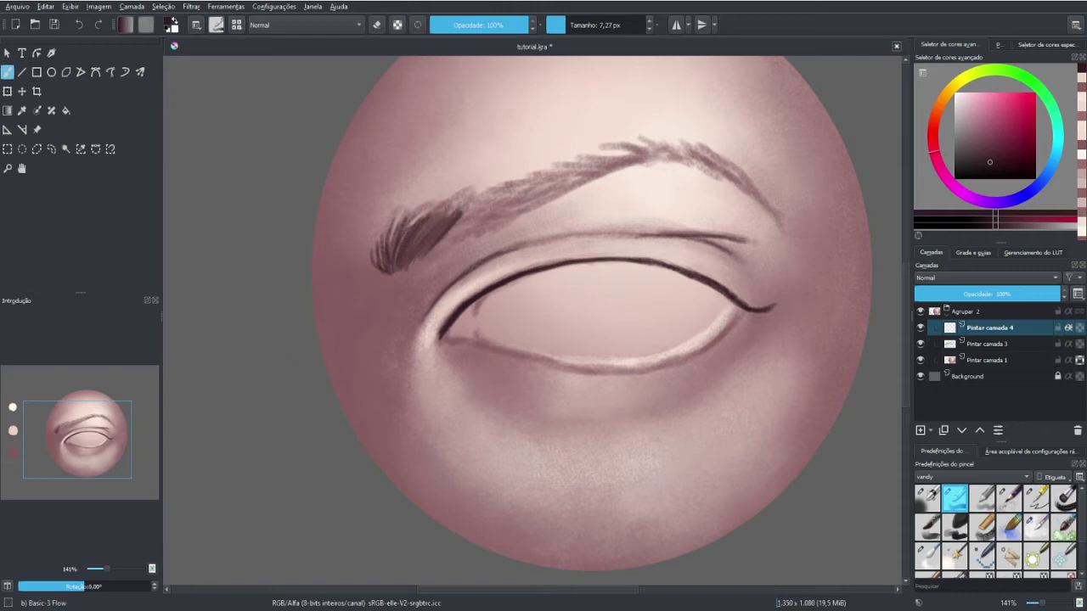
mouse_move(424, 261)
mouse_down()
mouse_move(501, 192)
mouse_move(479, 219)
mouse_move(525, 185)
mouse_up()
drag(484, 233, 544, 178)
mouse_move(443, 250)
mouse_down()
mouse_move(501, 197)
mouse_move(472, 199)
mouse_up()
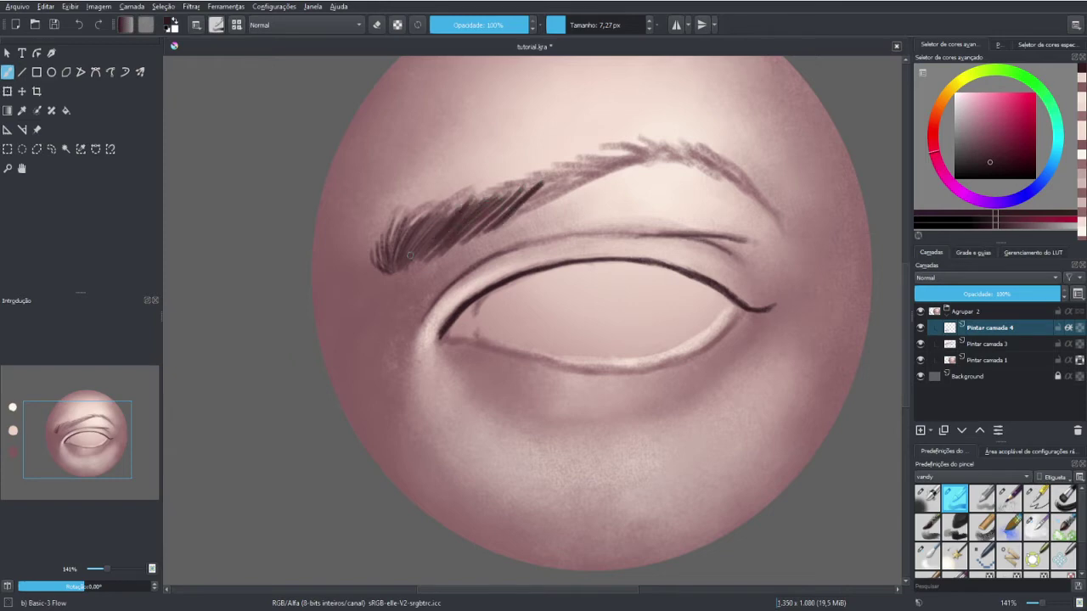
mouse_move(407, 258)
mouse_down()
mouse_move(461, 197)
mouse_move(378, 244)
mouse_move(430, 248)
mouse_up()
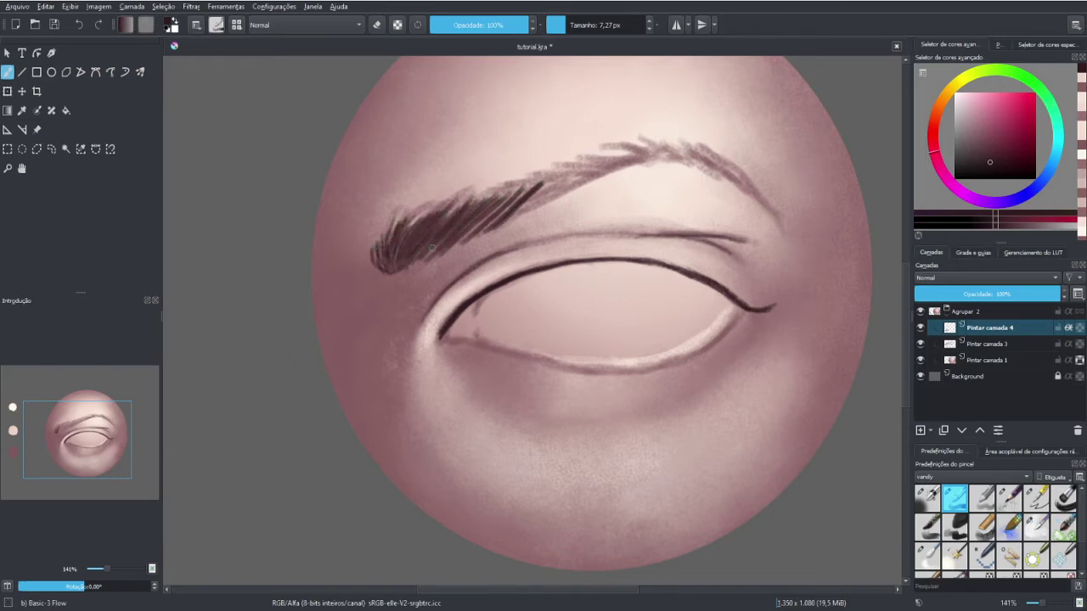
Paint hair strokes through the middle of the eyebrow and out to its downward tail
drag(499, 219, 589, 160)
drag(544, 203, 620, 150)
drag(568, 192, 634, 153)
mouse_move(421, 229)
mouse_down()
mouse_move(437, 212)
mouse_move(421, 219)
mouse_move(506, 186)
mouse_move(478, 206)
mouse_move(528, 191)
mouse_move(574, 163)
mouse_move(667, 143)
mouse_move(718, 146)
mouse_move(715, 157)
mouse_up()
mouse_move(666, 151)
mouse_down()
mouse_move(739, 161)
mouse_move(749, 183)
mouse_up()
drag(740, 178, 776, 222)
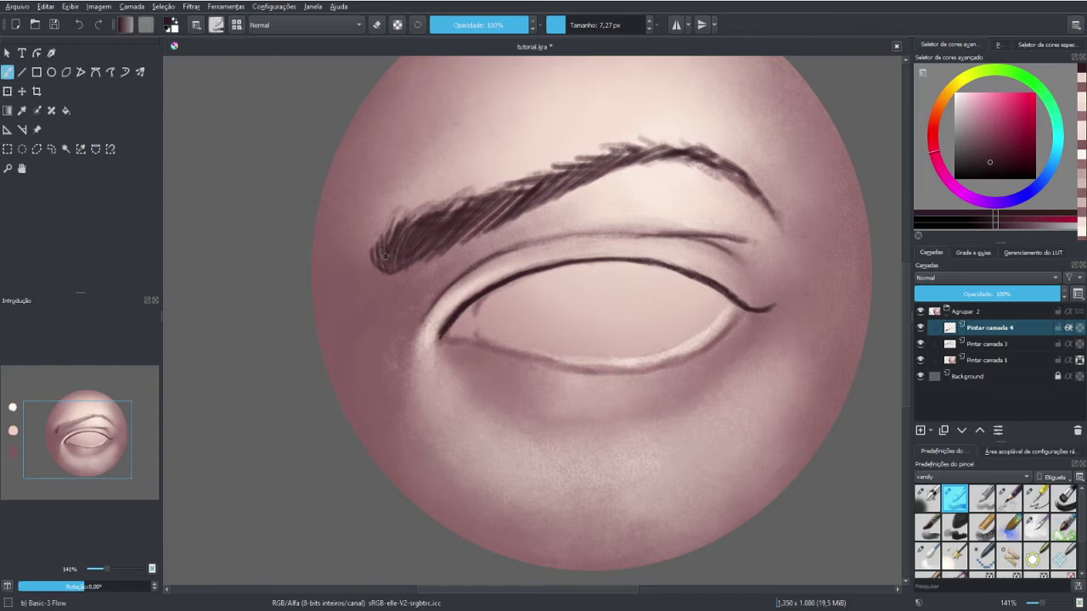
mouse_move(386, 260)
mouse_down()
mouse_move(378, 235)
mouse_move(365, 250)
mouse_up()
Softly erase the sketched eyebrow on Pintar camada 3, then return to Pintar camada 4
click(970, 343)
key(e)
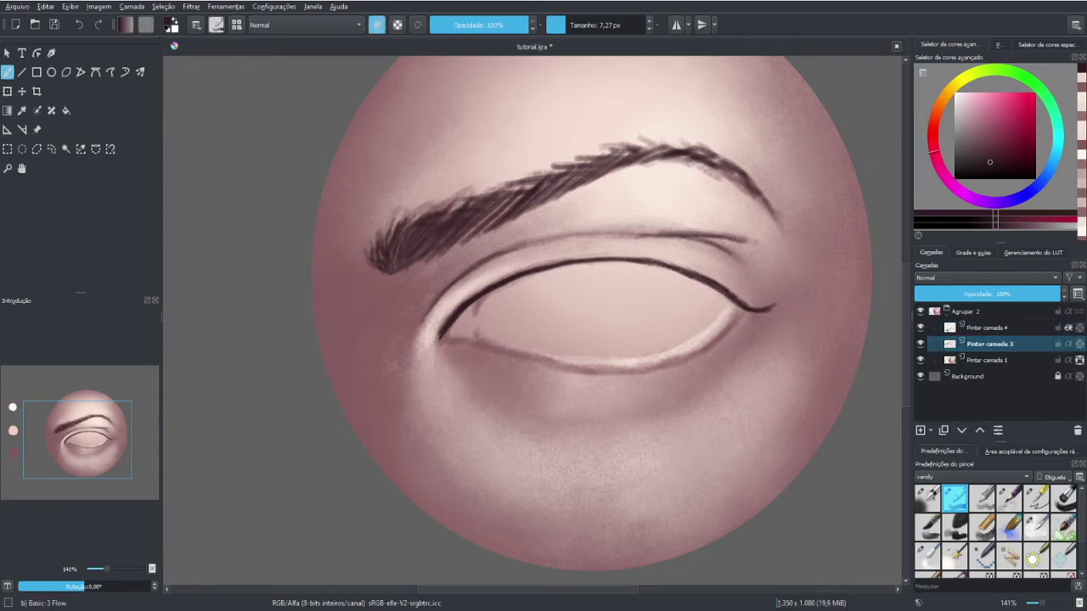
drag(429, 183, 501, 136)
mouse_move(399, 255)
mouse_down()
mouse_move(467, 195)
mouse_move(620, 146)
mouse_up()
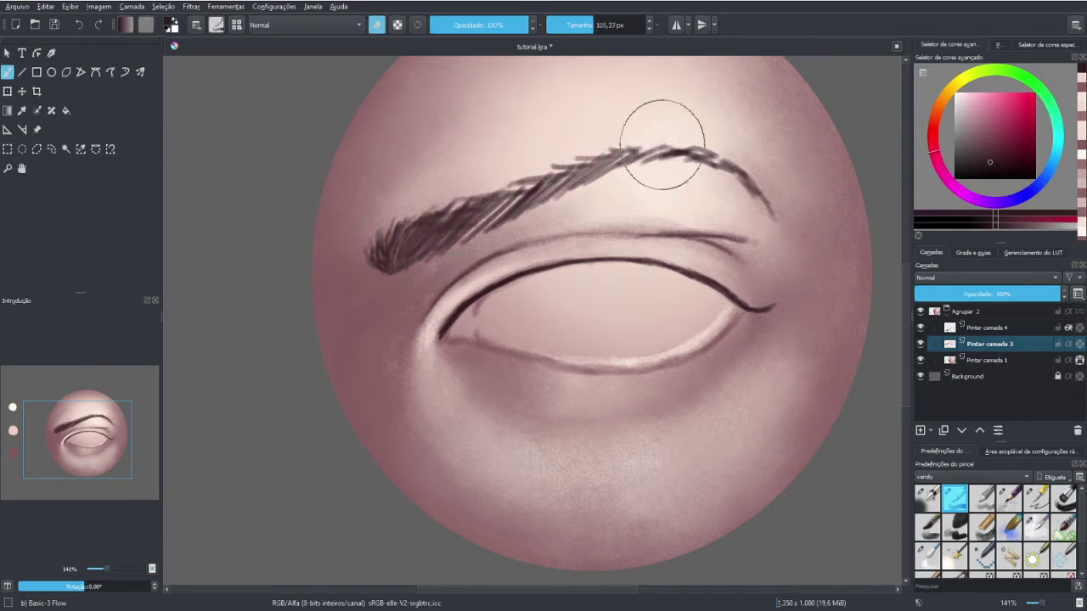
key(e)
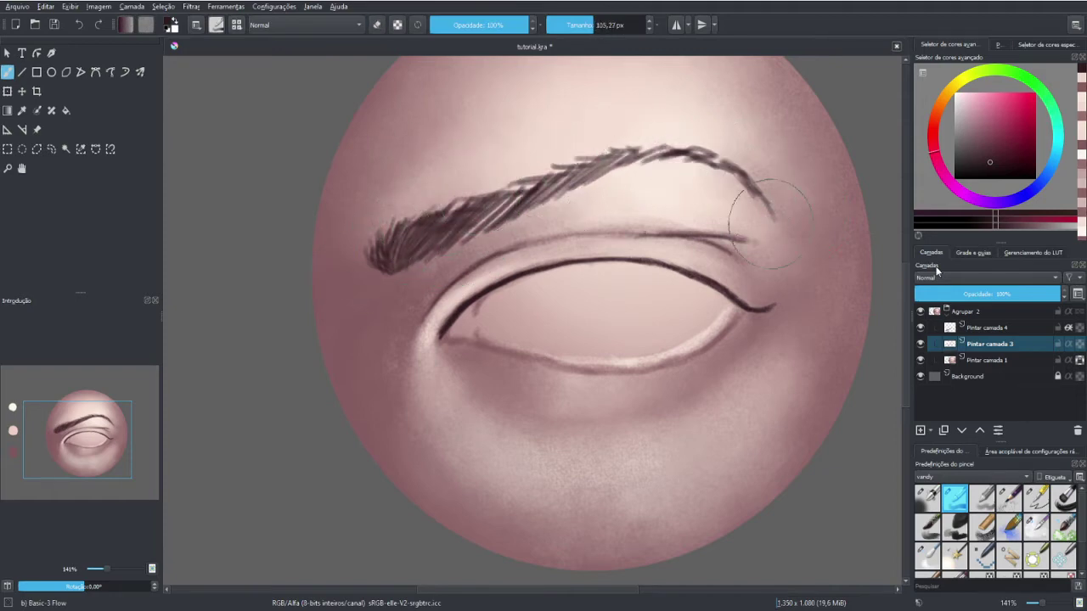
click(982, 331)
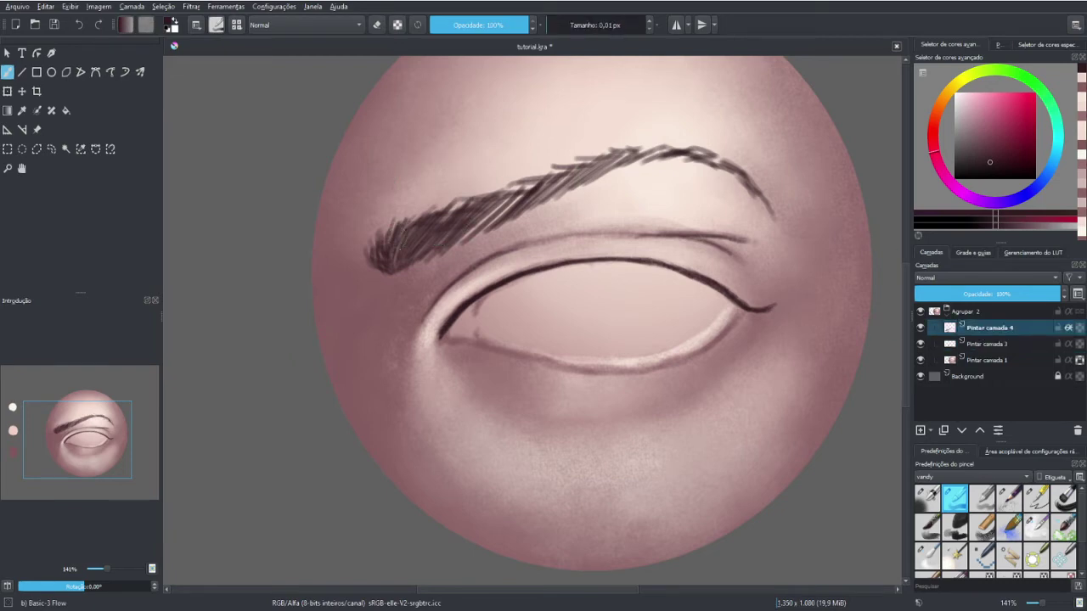
Paint more dark hairs across the left and middle of the eyebrow
mouse_move(393, 271)
mouse_down()
mouse_move(406, 254)
mouse_move(414, 262)
mouse_move(524, 202)
mouse_up()
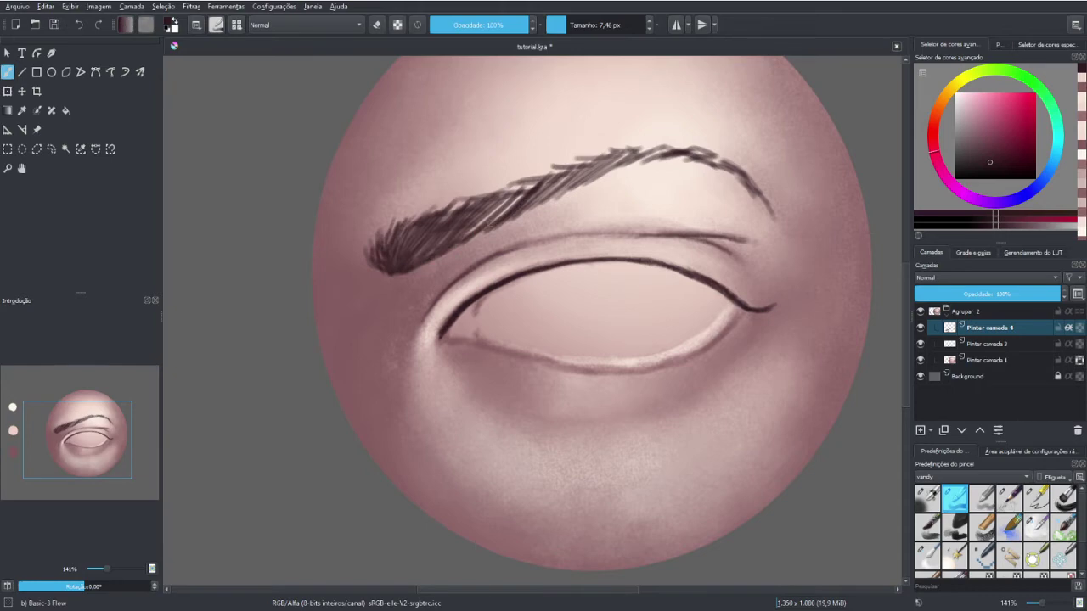
mouse_move(431, 260)
mouse_down()
mouse_move(512, 215)
mouse_move(481, 239)
mouse_up()
drag(398, 279, 518, 194)
drag(480, 236, 535, 185)
mouse_move(450, 229)
mouse_down()
mouse_move(514, 189)
mouse_move(462, 200)
mouse_move(569, 175)
mouse_up()
drag(520, 214, 583, 170)
mouse_move(548, 195)
mouse_down()
mouse_move(636, 153)
mouse_move(620, 149)
mouse_up()
mouse_move(596, 185)
mouse_down()
mouse_move(645, 151)
mouse_move(688, 151)
mouse_move(661, 149)
mouse_move(730, 158)
mouse_move(771, 219)
mouse_move(767, 210)
mouse_up()
Add short hairs along the eyebrow's top edge and longer hairs across its middle
key(e)
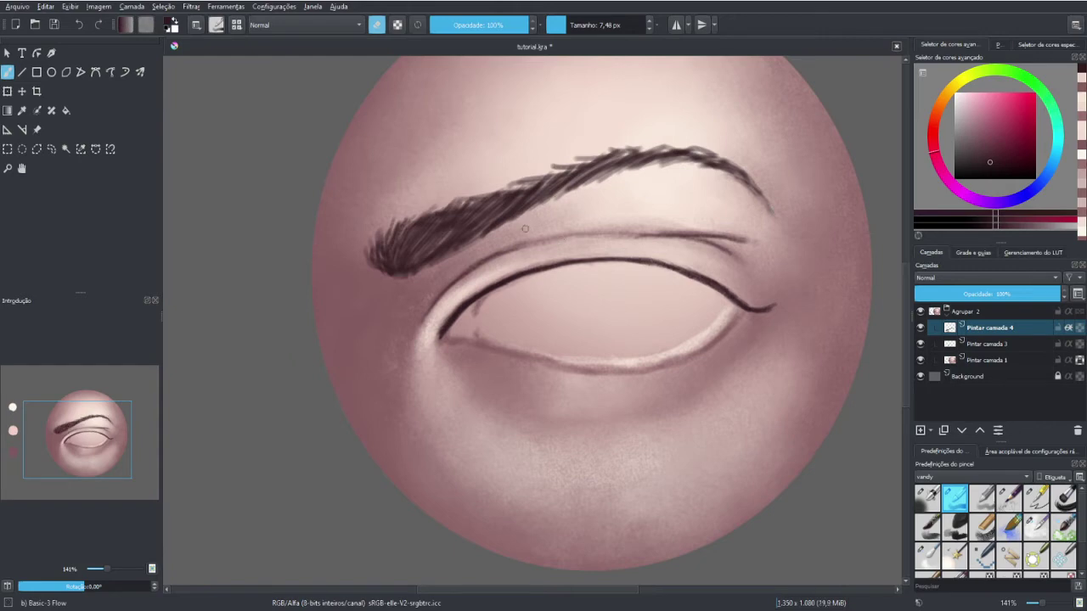
key(e)
mouse_move(483, 195)
mouse_down()
mouse_move(686, 130)
mouse_move(707, 137)
mouse_move(721, 164)
mouse_up()
drag(635, 147, 652, 138)
mouse_move(621, 149)
mouse_down()
mouse_move(665, 129)
mouse_move(712, 146)
mouse_up()
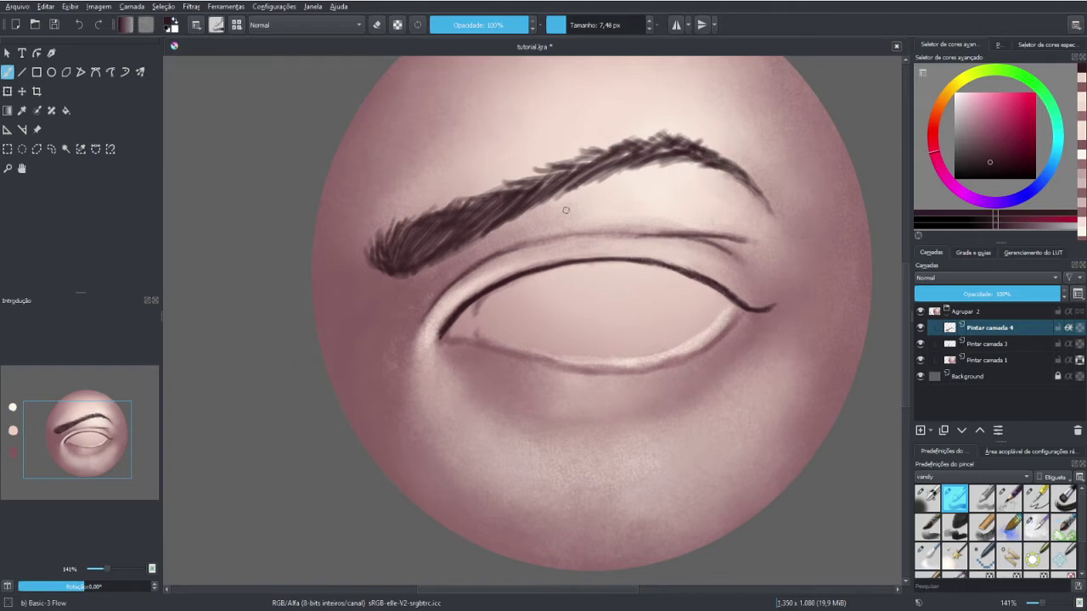
drag(501, 225, 567, 193)
drag(508, 223, 630, 168)
drag(540, 205, 640, 162)
mouse_move(574, 196)
mouse_down()
mouse_move(668, 159)
mouse_move(616, 177)
mouse_up()
mouse_move(528, 214)
mouse_down()
mouse_move(634, 151)
mouse_move(687, 152)
mouse_up()
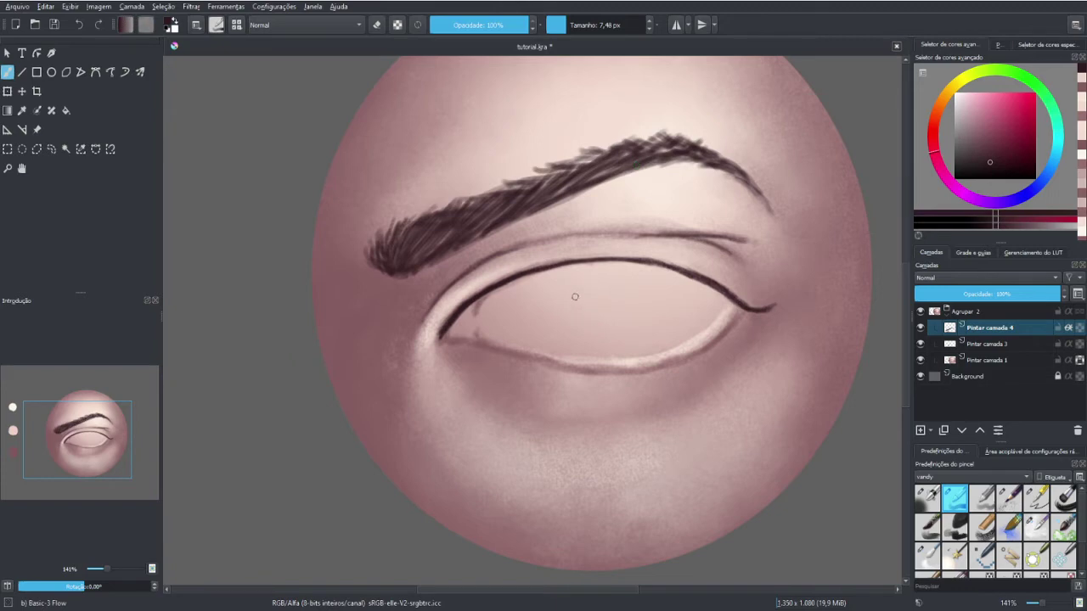
Erase the eyebrow's inner tip lighter with a smaller eraser
key(e)
drag(395, 276, 380, 245)
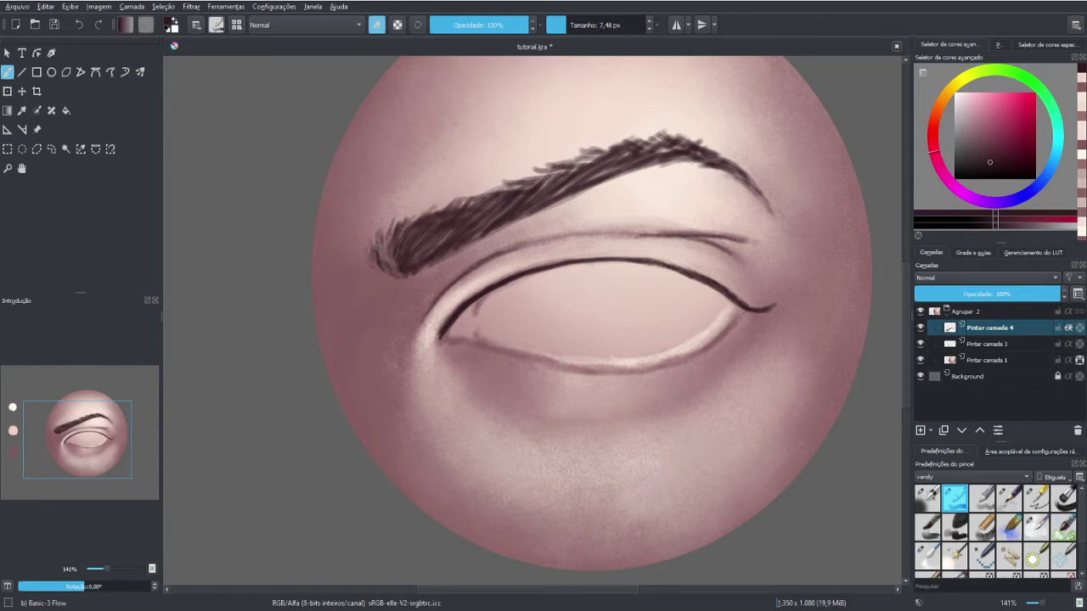
key(e)
key(e)
drag(374, 268, 379, 248)
Freehand-select the eyebrow and transform it to reshape and reposition it
click(53, 149)
drag(798, 202, 408, 297)
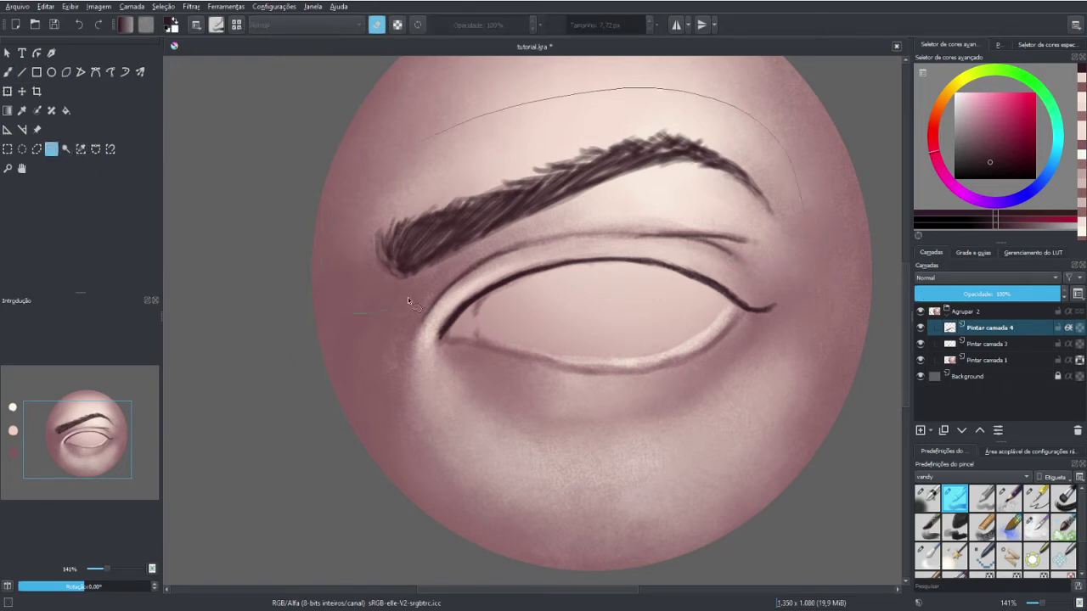
drag(525, 237, 850, 198)
key(ctrl+t)
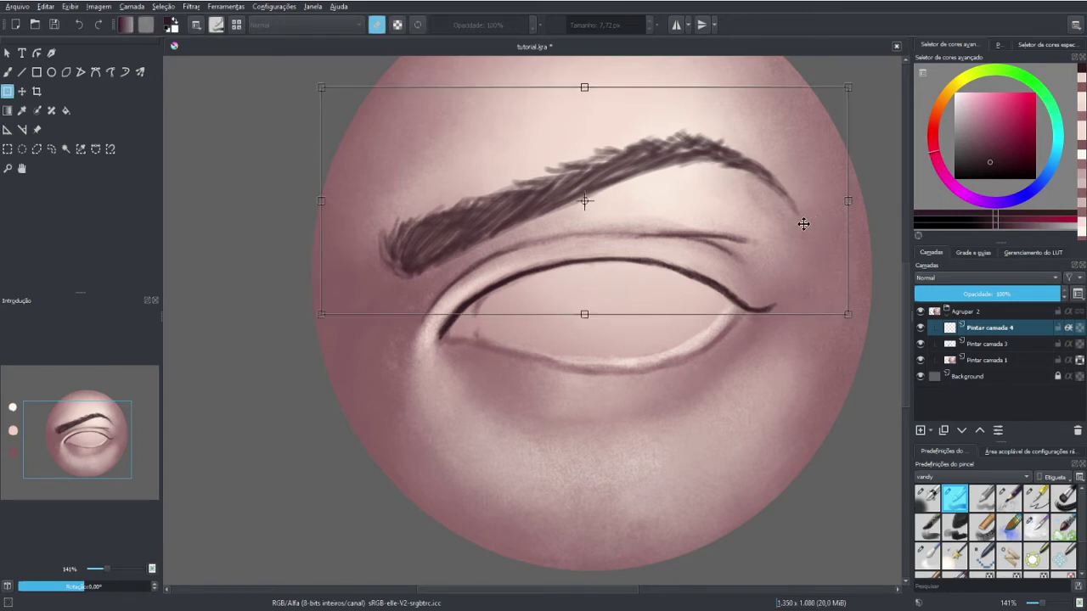
key(Return)
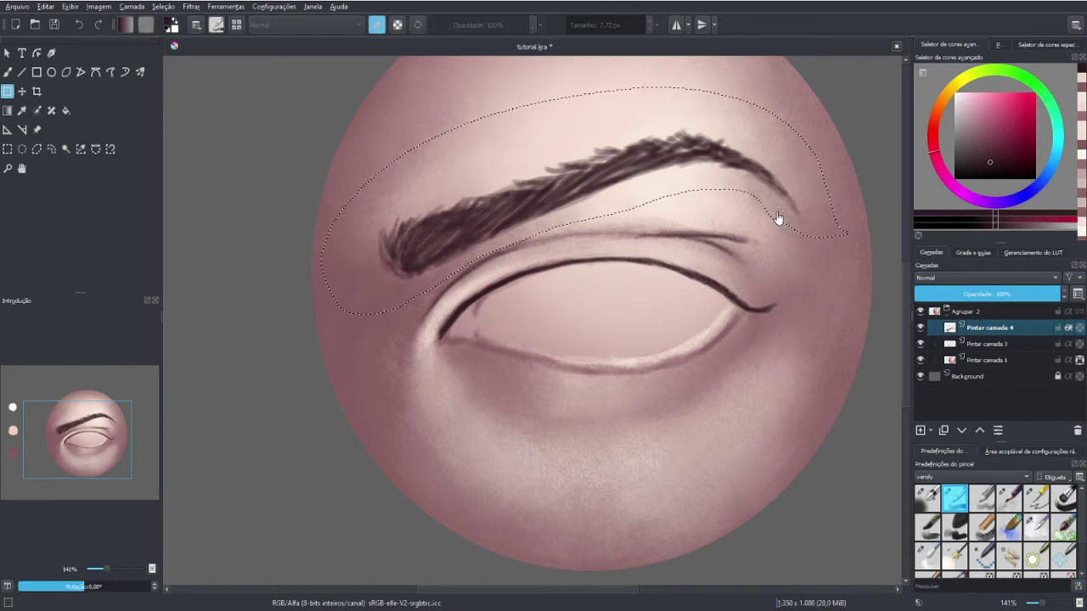
Clear the eyebrow selection, reset the view to 100%, and return to the brush
click(37, 151)
click(7, 150)
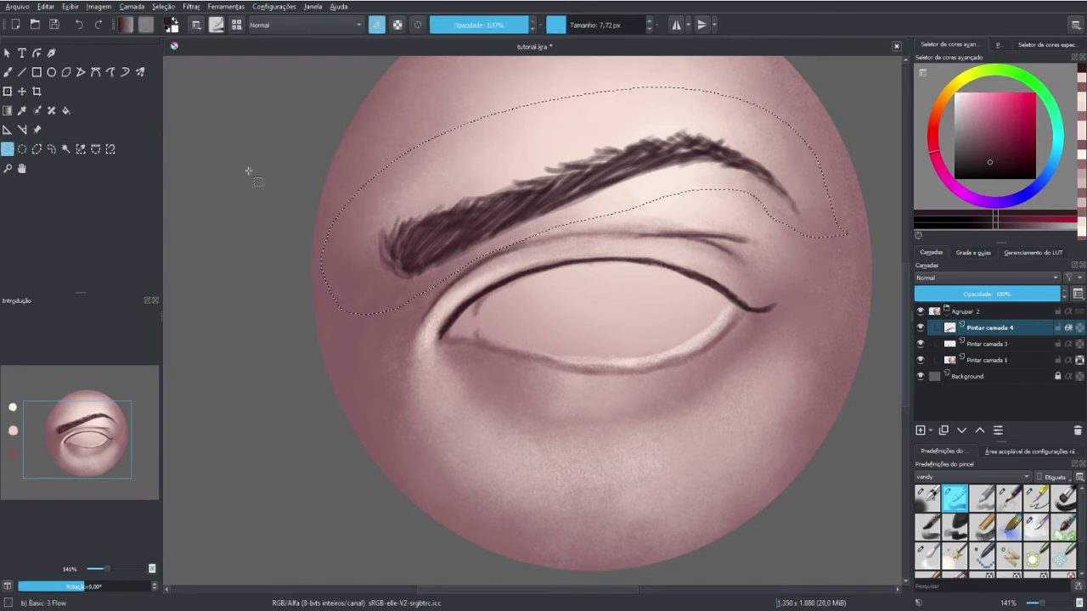
key(ctrl+shift+a)
key(1)
key(2)
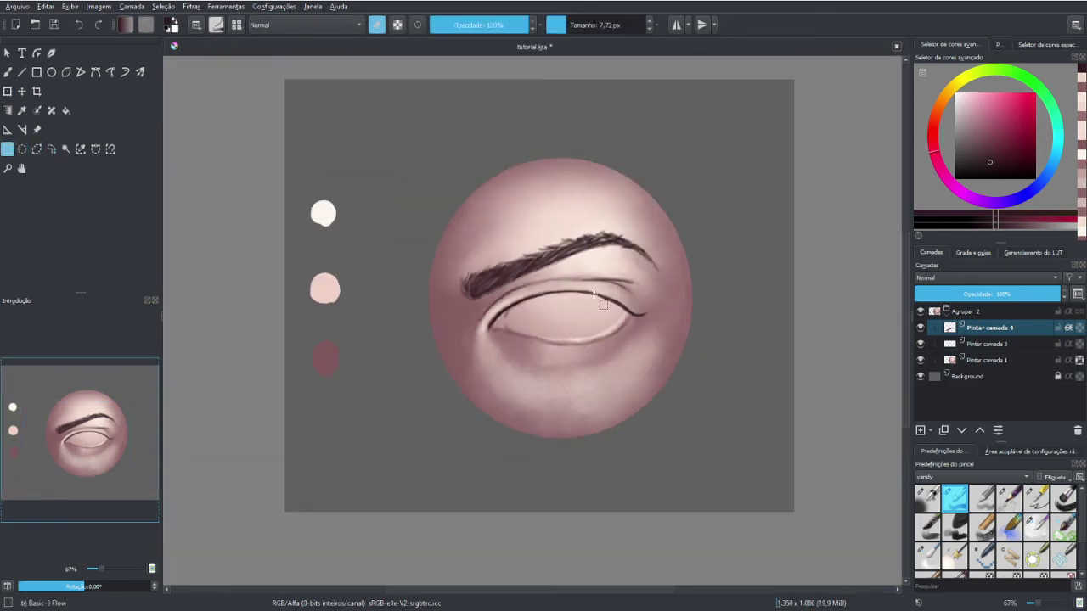
key(1)
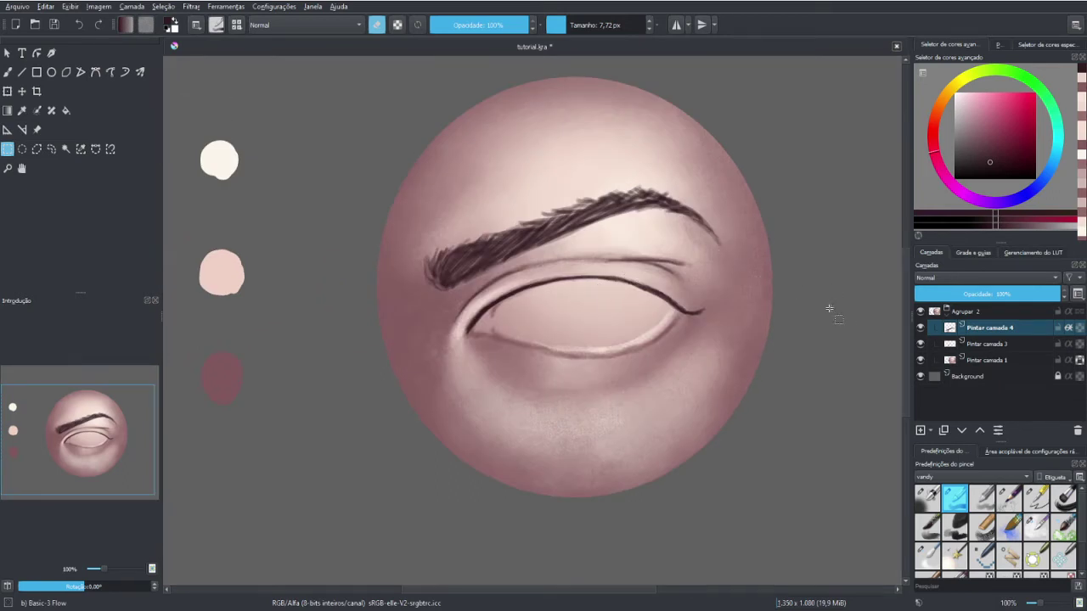
key(b)
Zoom in on the eye and toggle the linework layer's visibility to compare
scroll(615, 282, up, 1)
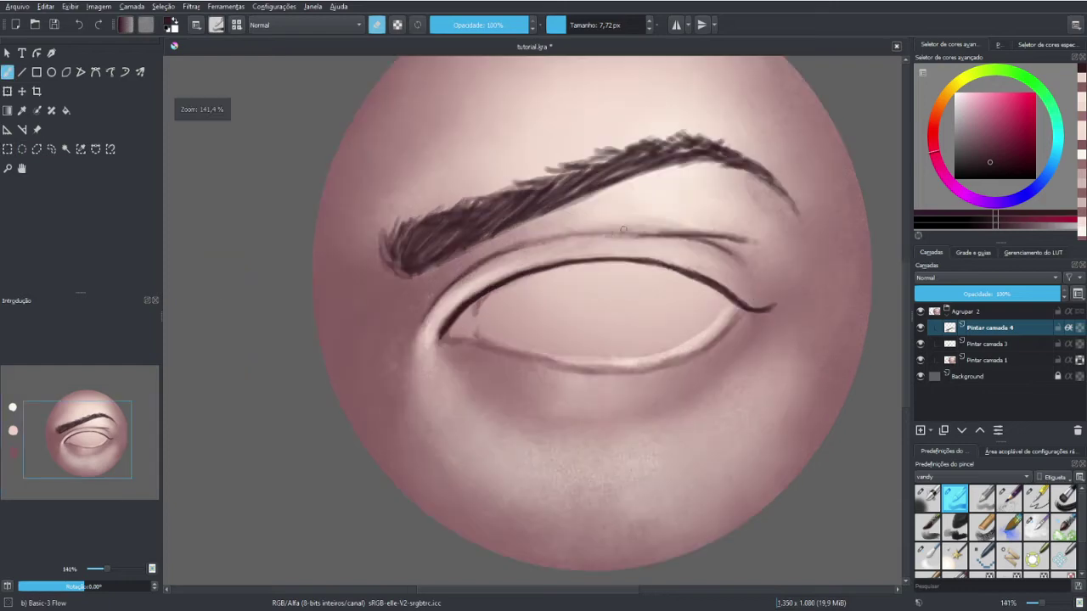
drag(617, 238, 549, 238)
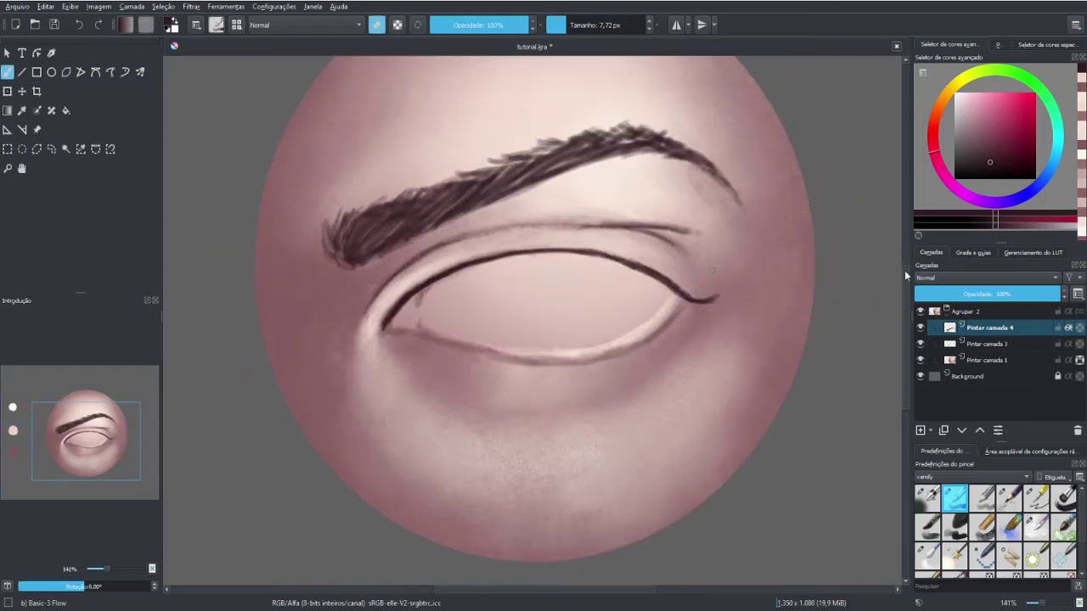
click(920, 328)
click(920, 328)
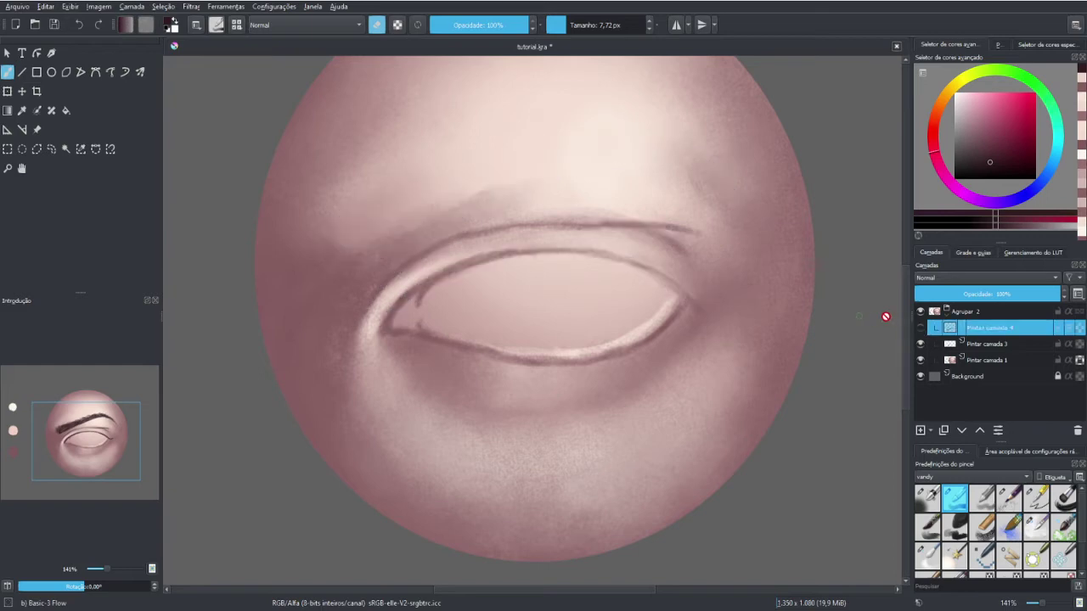
click(920, 328)
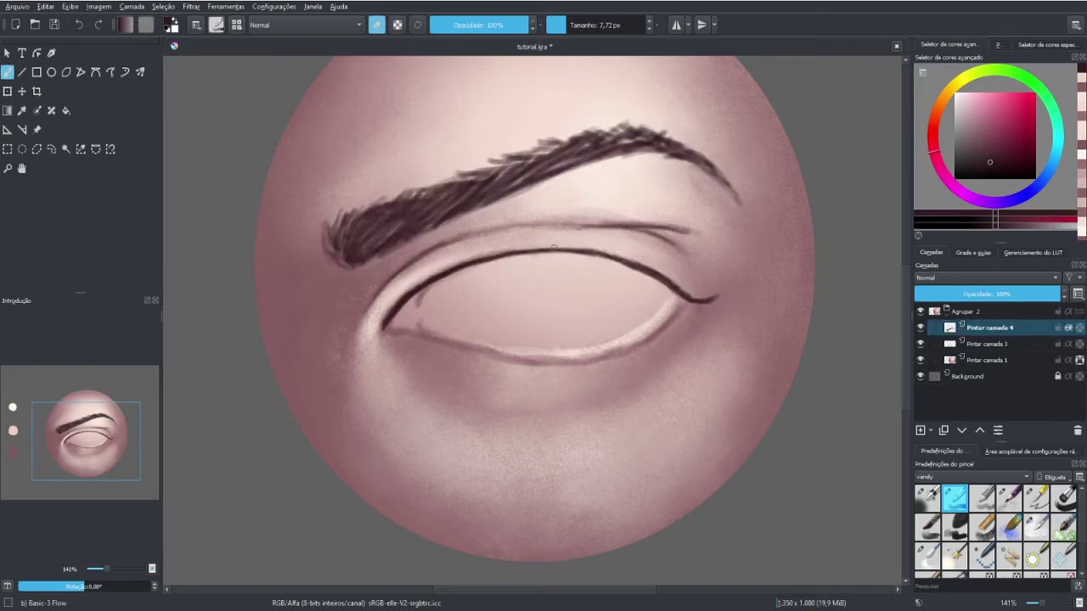
key(e)
Paint curved lashes rising from the outer upper eyelid line
mouse_move(551, 253)
mouse_down()
mouse_move(568, 253)
mouse_move(592, 207)
mouse_move(565, 254)
mouse_move(594, 255)
mouse_move(615, 217)
mouse_up()
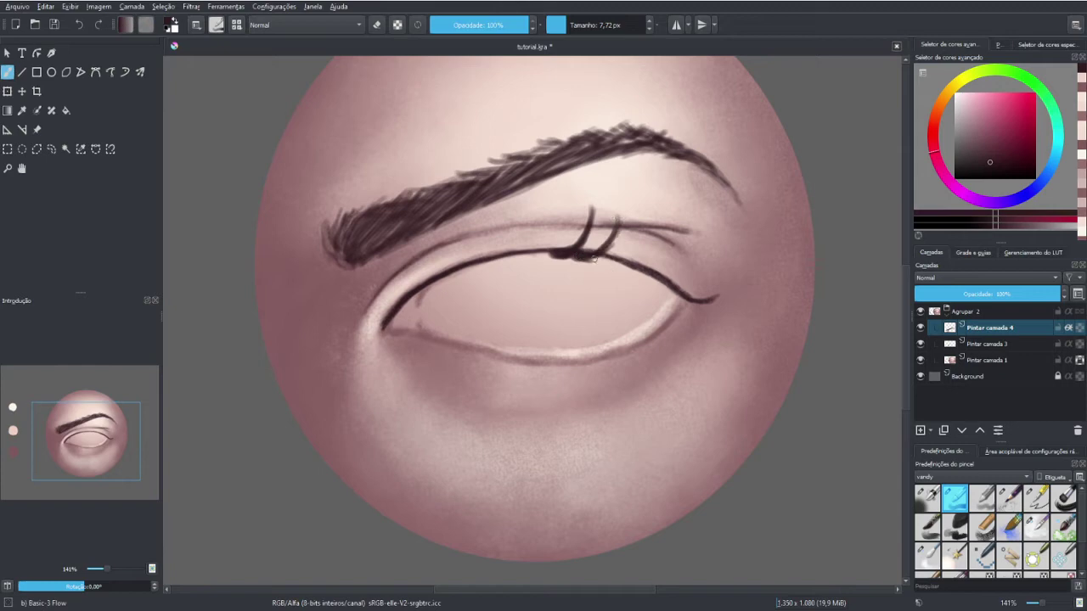
mouse_move(593, 259)
mouse_down()
mouse_move(616, 260)
mouse_move(642, 229)
mouse_move(616, 260)
mouse_up()
drag(640, 217, 618, 260)
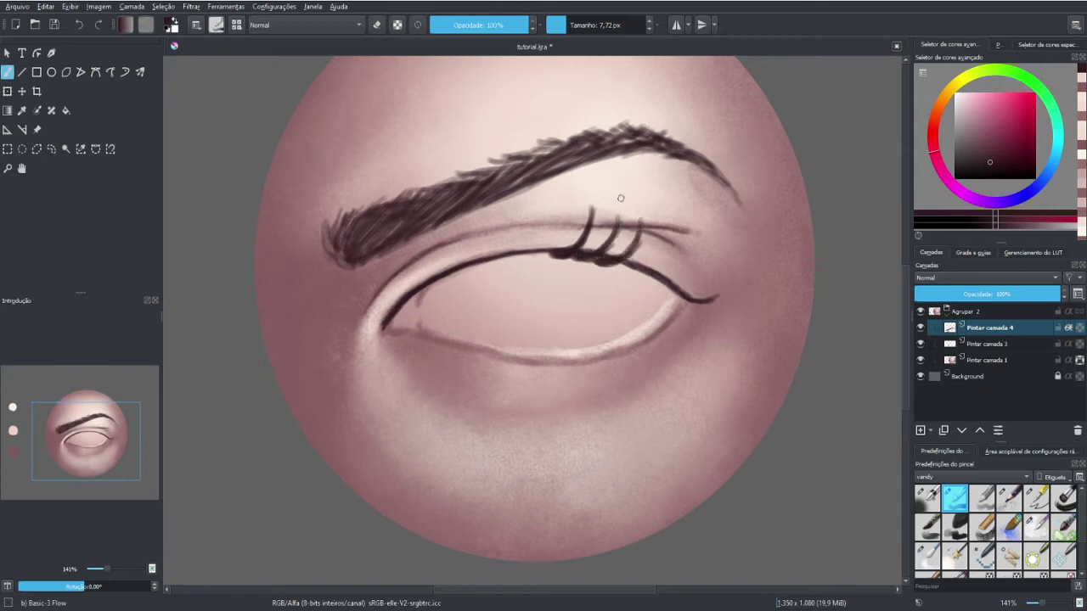
mouse_move(620, 198)
mouse_down()
mouse_move(613, 249)
mouse_move(632, 272)
mouse_move(669, 234)
mouse_move(628, 272)
mouse_up()
mouse_move(674, 226)
mouse_down()
mouse_move(630, 246)
mouse_move(672, 280)
mouse_move(701, 242)
mouse_move(676, 270)
mouse_up()
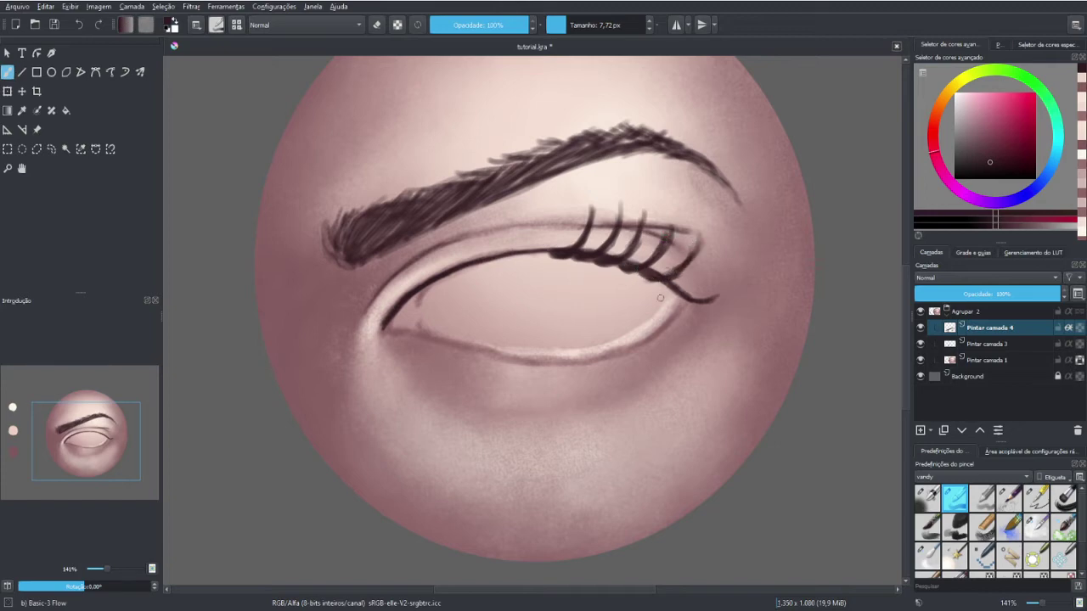
Erase an overdrawn bit of a lash and add more lashes across the outer lid
key(e)
mouse_move(660, 237)
mouse_down()
mouse_move(648, 250)
mouse_move(669, 236)
mouse_up()
key(e)
mouse_move(676, 289)
mouse_down()
mouse_move(718, 268)
mouse_move(676, 288)
mouse_move(698, 280)
mouse_move(694, 295)
mouse_move(707, 304)
mouse_move(684, 294)
mouse_move(728, 283)
mouse_up()
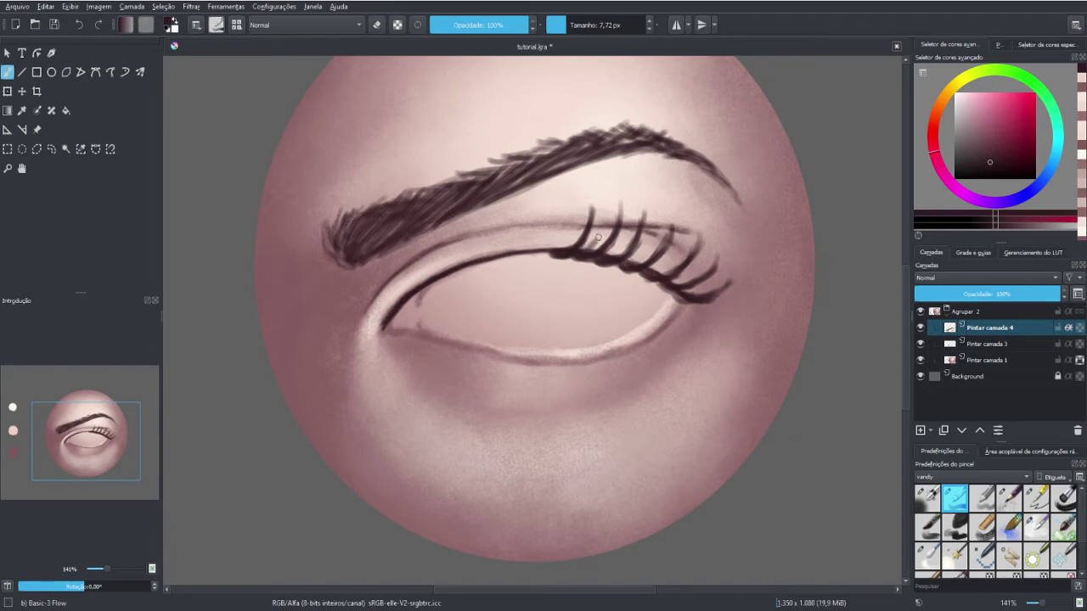
mouse_move(586, 248)
mouse_down()
mouse_move(604, 207)
mouse_move(605, 217)
mouse_up()
mouse_move(613, 255)
mouse_down()
mouse_move(630, 209)
mouse_move(658, 219)
mouse_up()
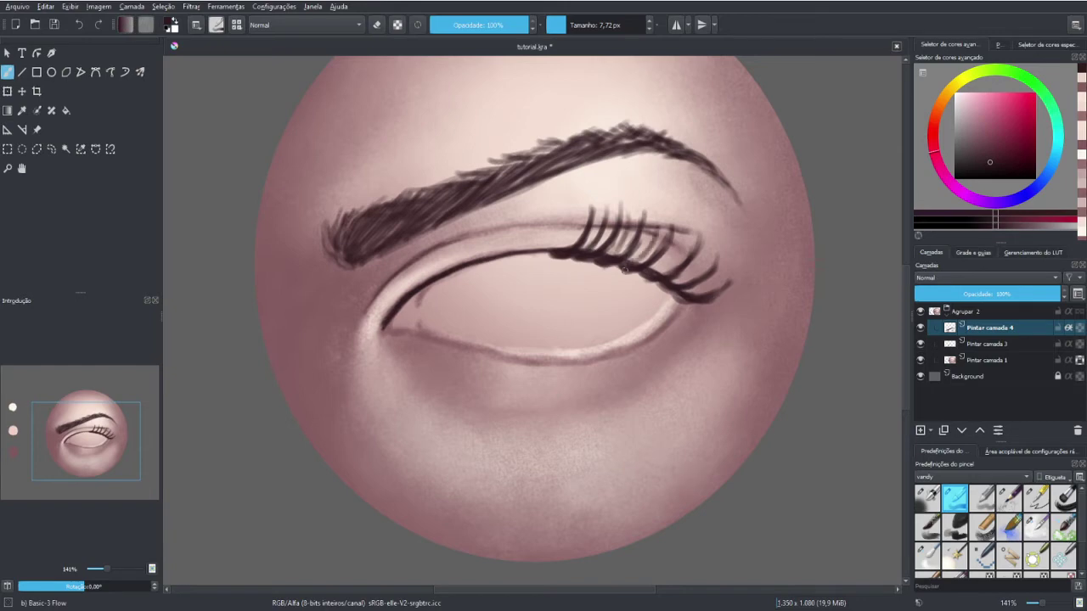
drag(642, 267, 685, 239)
Add lashes toward the inner end of the upper lid and thicken the lash-line base
mouse_move(669, 284)
mouse_down()
mouse_move(702, 255)
mouse_move(693, 267)
mouse_move(705, 257)
mouse_move(712, 287)
mouse_move(725, 272)
mouse_up()
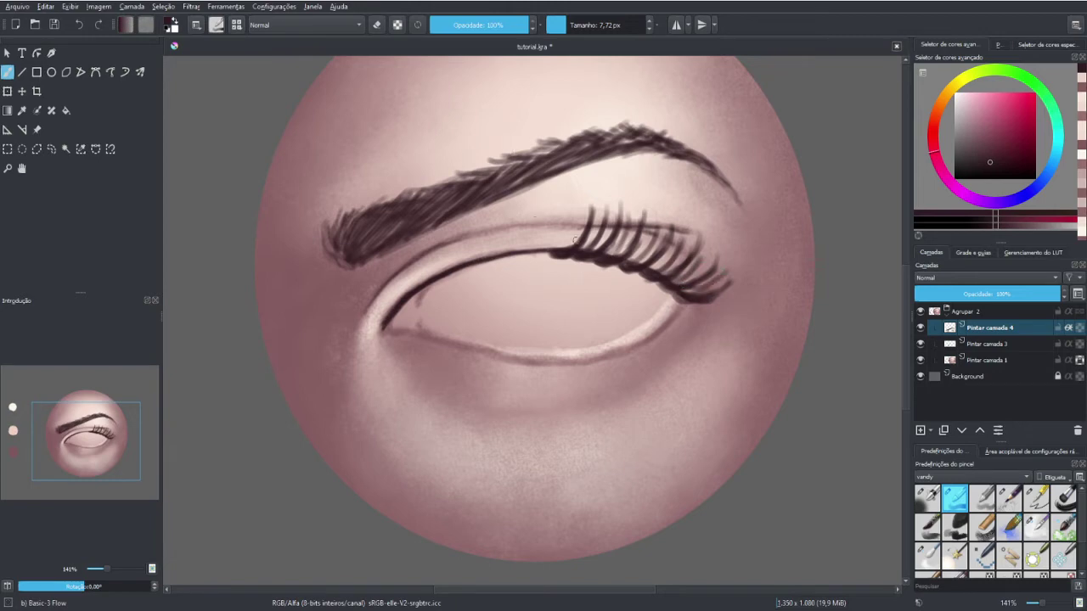
mouse_move(550, 254)
mouse_down()
mouse_move(565, 224)
mouse_move(556, 253)
mouse_move(538, 208)
mouse_up()
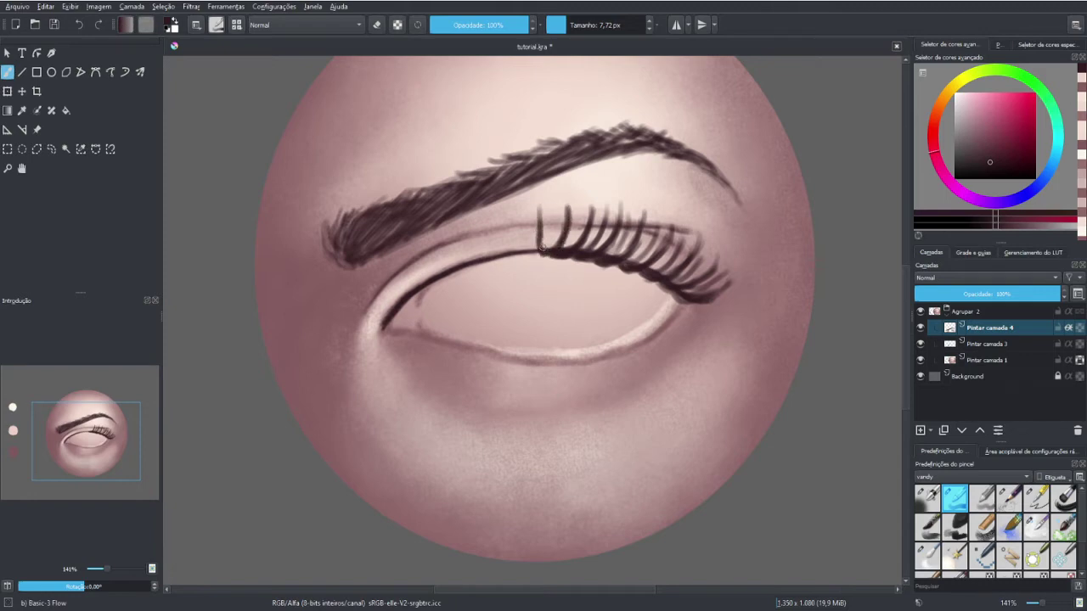
drag(540, 250, 538, 212)
mouse_move(534, 256)
mouse_down()
mouse_move(512, 216)
mouse_move(514, 258)
mouse_move(490, 223)
mouse_move(525, 254)
mouse_move(492, 229)
mouse_move(495, 259)
mouse_move(465, 241)
mouse_move(507, 264)
mouse_move(470, 251)
mouse_up()
key(e)
key(e)
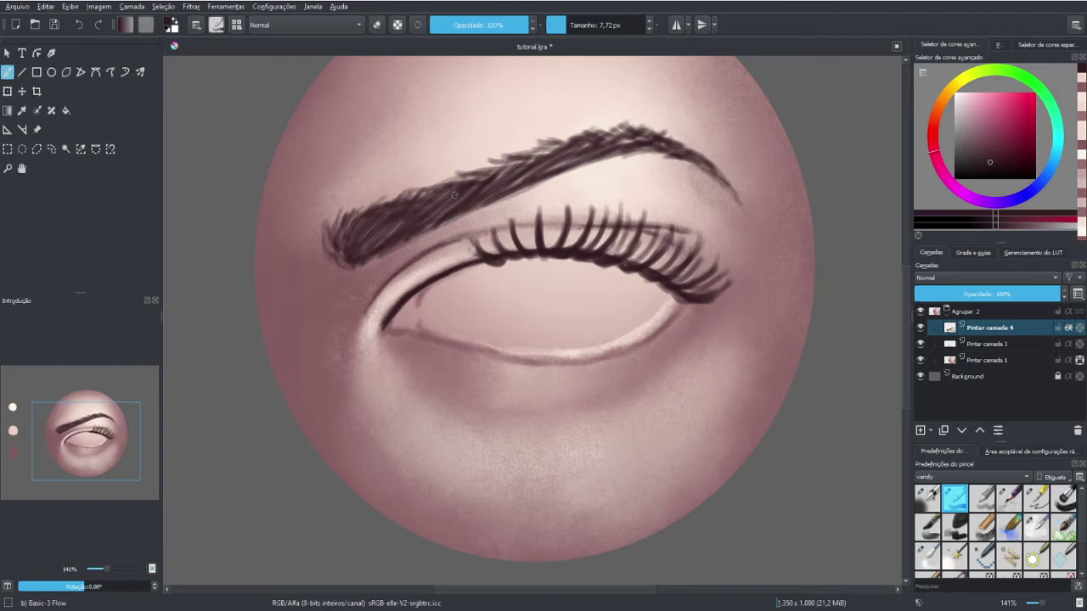
mouse_move(477, 260)
mouse_down()
mouse_move(507, 255)
mouse_move(454, 248)
mouse_move(460, 268)
mouse_move(436, 263)
mouse_move(474, 265)
mouse_move(440, 252)
mouse_move(394, 290)
mouse_up()
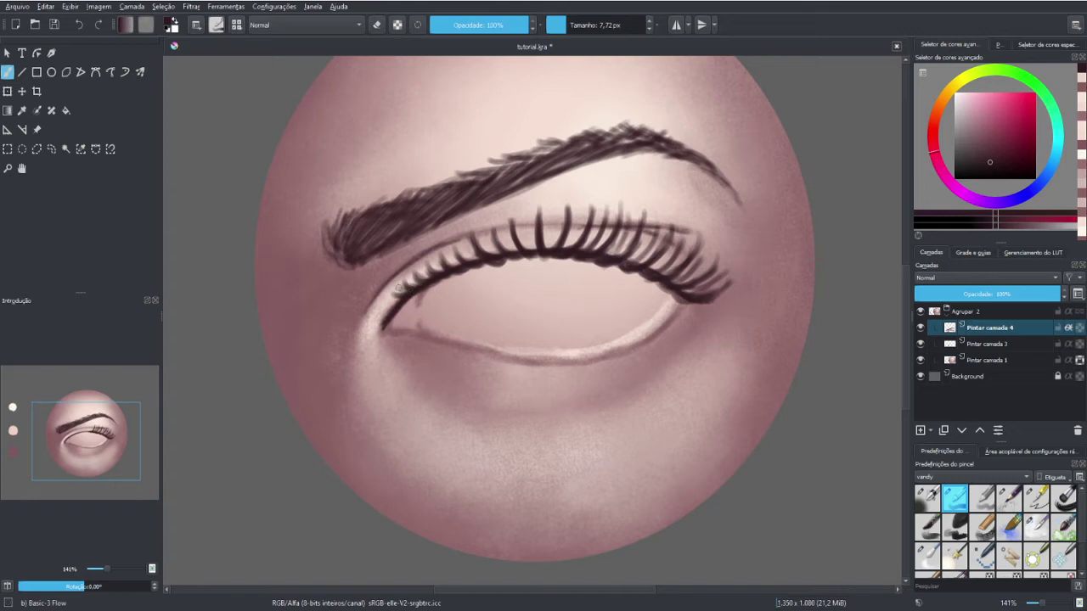
Pick the dark lash colour from the canvas and add lashes along the middle of the lid
drag(450, 264, 449, 232)
key(e)
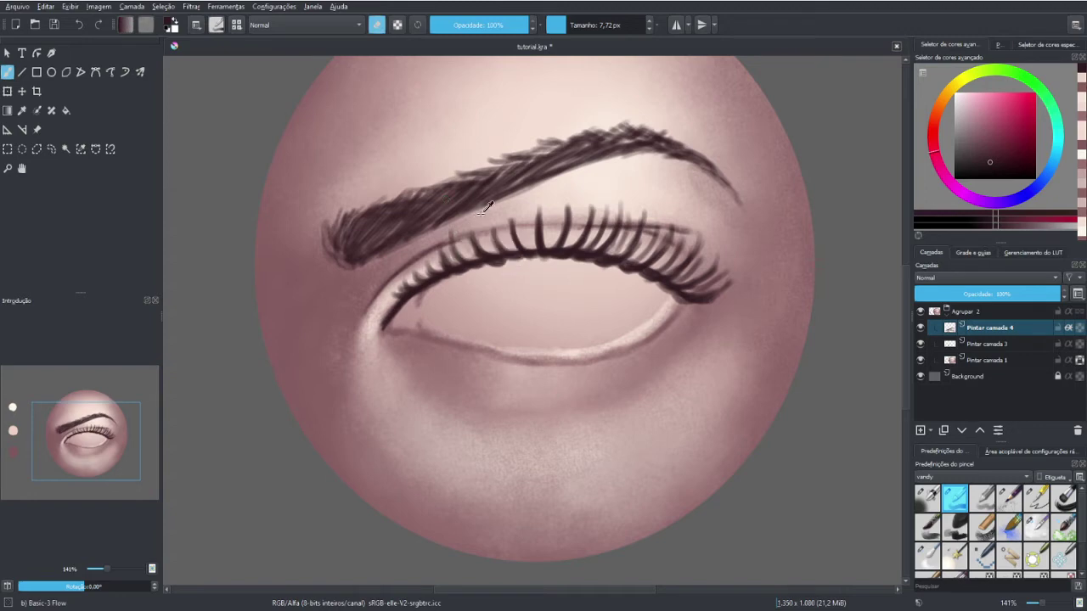
key(e)
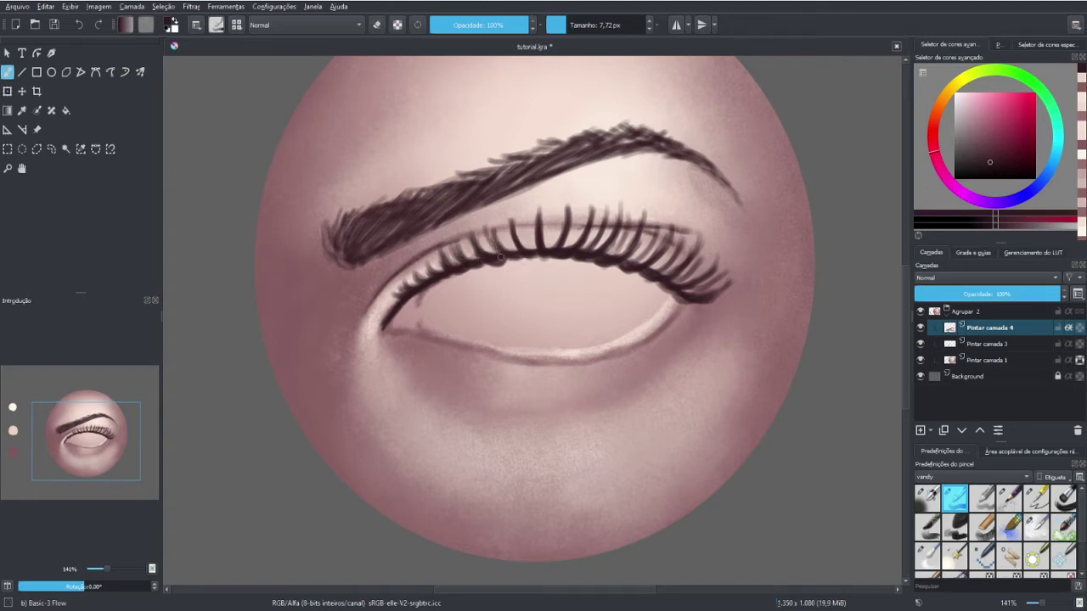
ctrl+click(502, 238)
mouse_move(499, 259)
mouse_down()
mouse_move(494, 231)
mouse_move(526, 219)
mouse_up()
Fill in remaining lashes on the left and right of the lid, then compare with the layer hidden
mouse_move(549, 259)
mouse_down()
mouse_move(551, 211)
mouse_move(545, 232)
mouse_move(574, 212)
mouse_move(577, 231)
mouse_up()
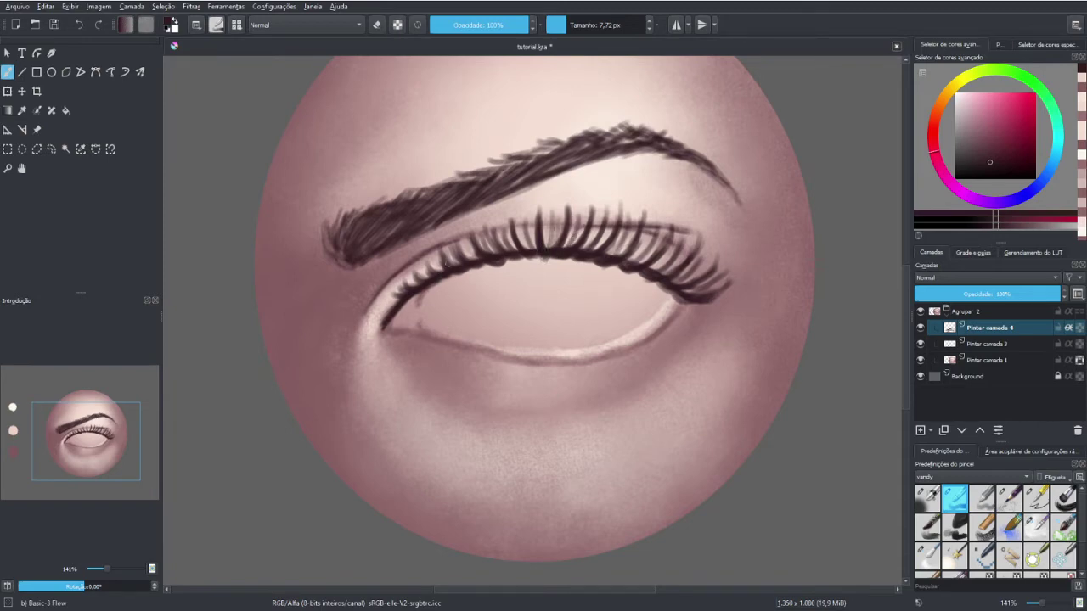
mouse_move(459, 271)
mouse_down()
mouse_move(448, 251)
mouse_move(469, 242)
mouse_move(419, 268)
mouse_up()
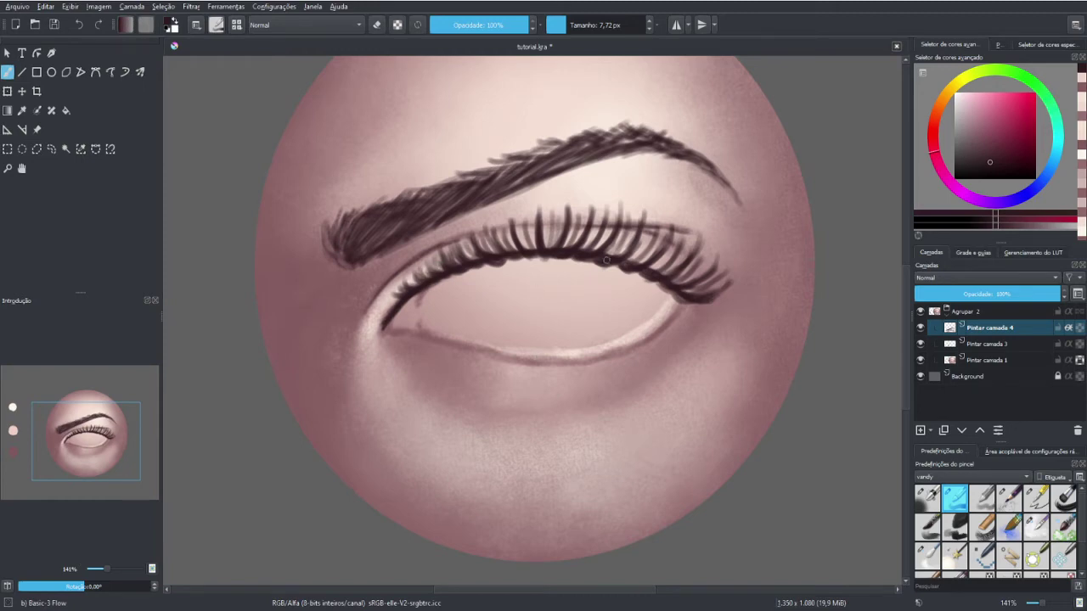
drag(635, 260, 655, 220)
drag(626, 265, 649, 232)
click(920, 329)
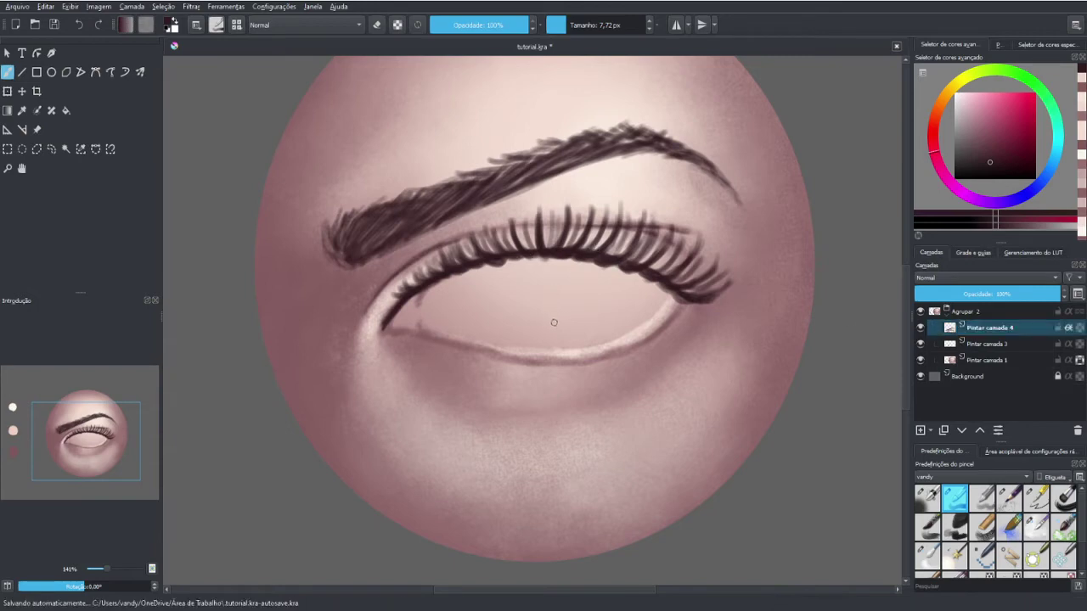
drag(630, 297, 618, 250)
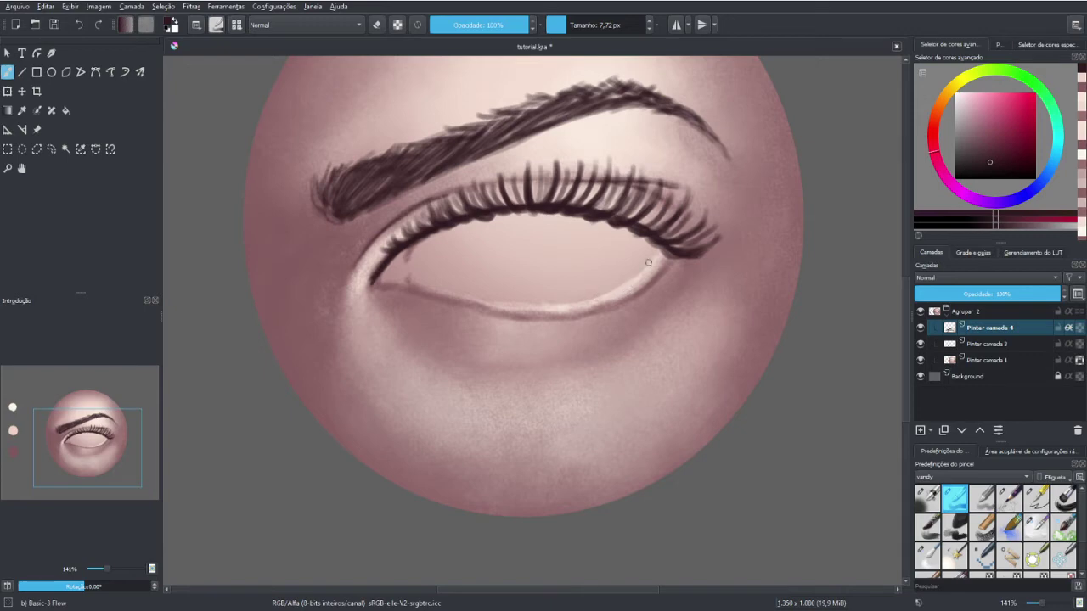
Darken the lower lid's outer corner and erase back the excess
key(bracketleft)
key(bracketright)
key(bracketright)
drag(664, 268, 694, 283)
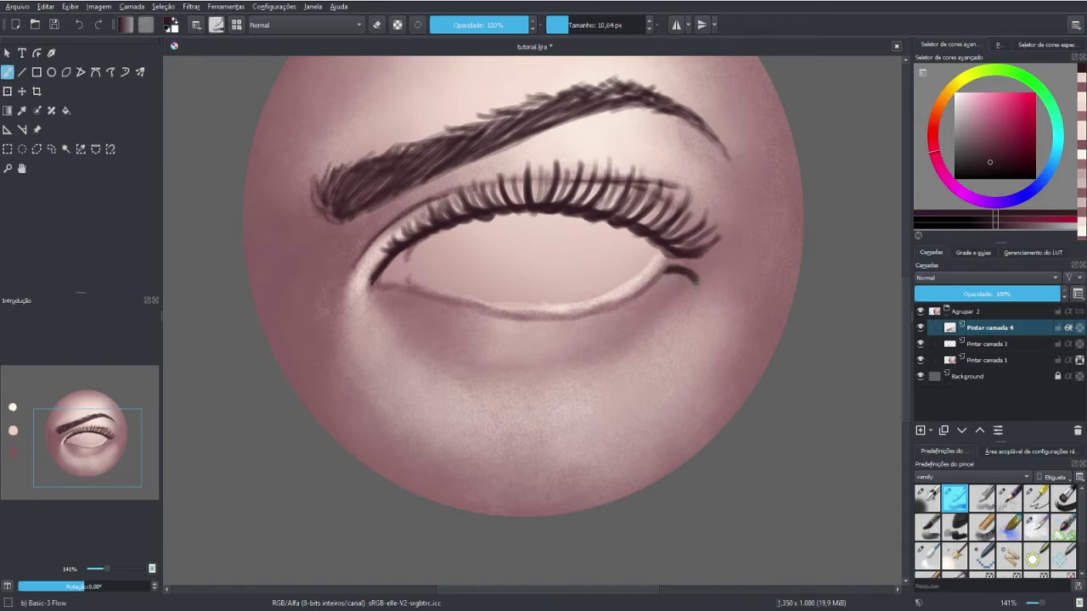
key(bracketleft)
key(e)
drag(671, 270, 691, 280)
key(e)
Paint short lower lashes at the outer corner with a fine brush
key(bracketleft)
key(bracketleft)
key(bracketleft)
key(bracketright)
key(bracketright)
key(bracketright)
mouse_move(660, 280)
mouse_down()
mouse_move(674, 293)
mouse_move(659, 308)
mouse_up()
drag(653, 292, 641, 301)
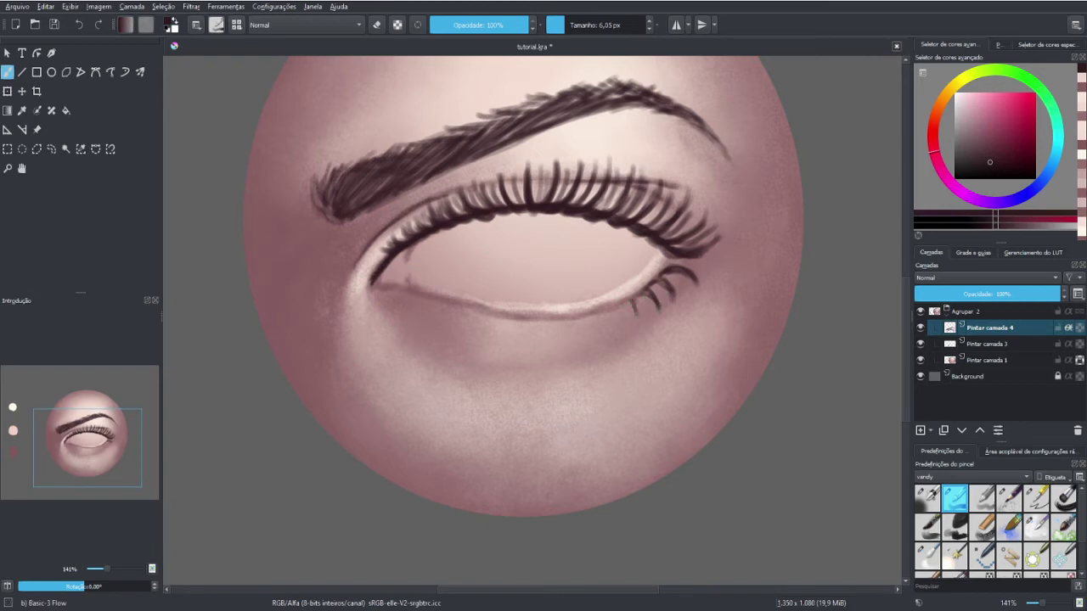
mouse_move(640, 295)
mouse_down()
mouse_move(624, 322)
mouse_move(550, 333)
mouse_up()
Add short lower lashes along the middle and inner stretch of the lower lid
key(e)
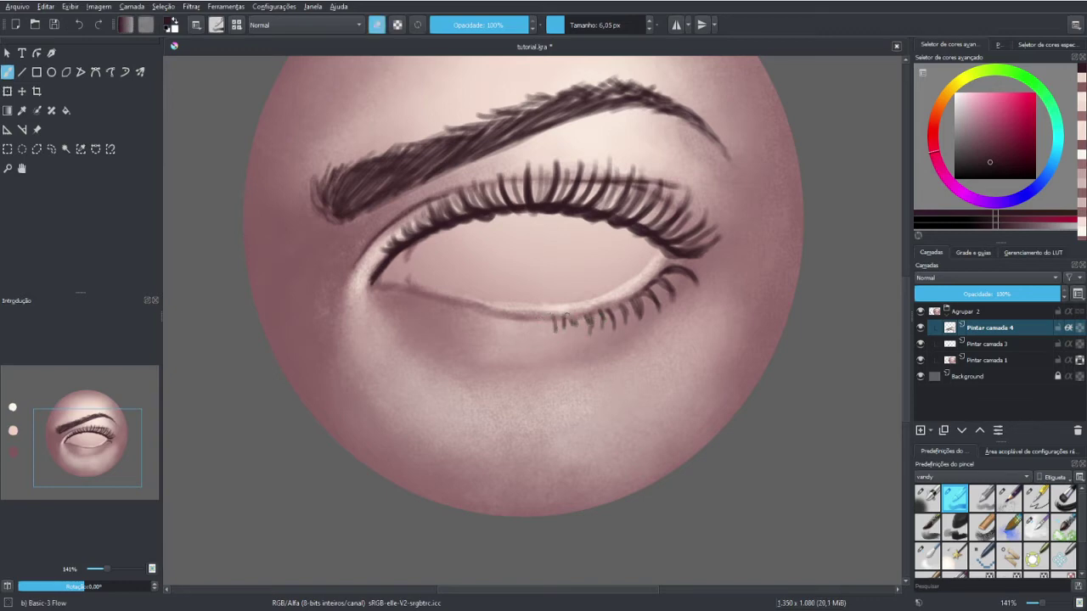
key(e)
drag(576, 314, 572, 332)
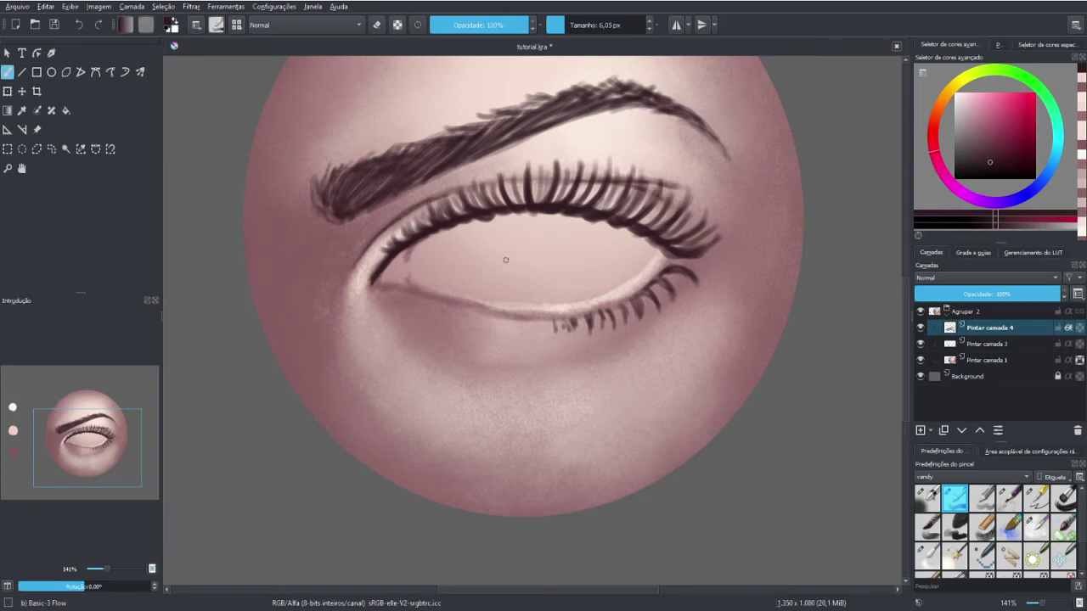
mouse_move(549, 320)
mouse_down()
mouse_move(545, 333)
mouse_move(511, 323)
mouse_up()
mouse_move(500, 313)
mouse_down()
mouse_move(502, 326)
mouse_move(556, 342)
mouse_move(652, 314)
mouse_move(661, 301)
mouse_up()
drag(663, 288, 687, 293)
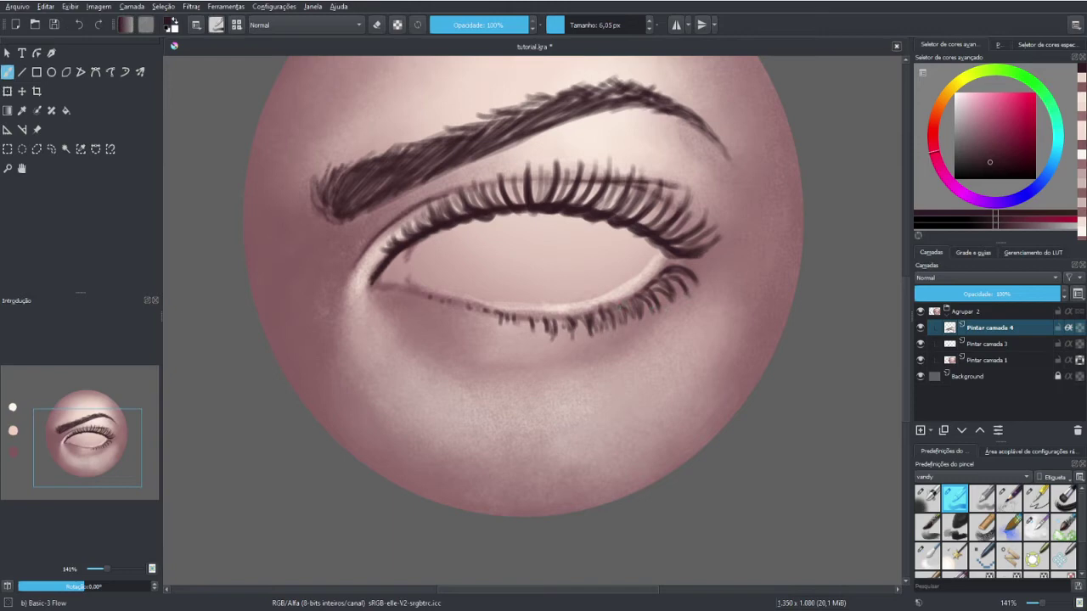
Zoom out and back in on the eye and toggle the lash layer to check it
key(minus)
key(minus)
key(minus)
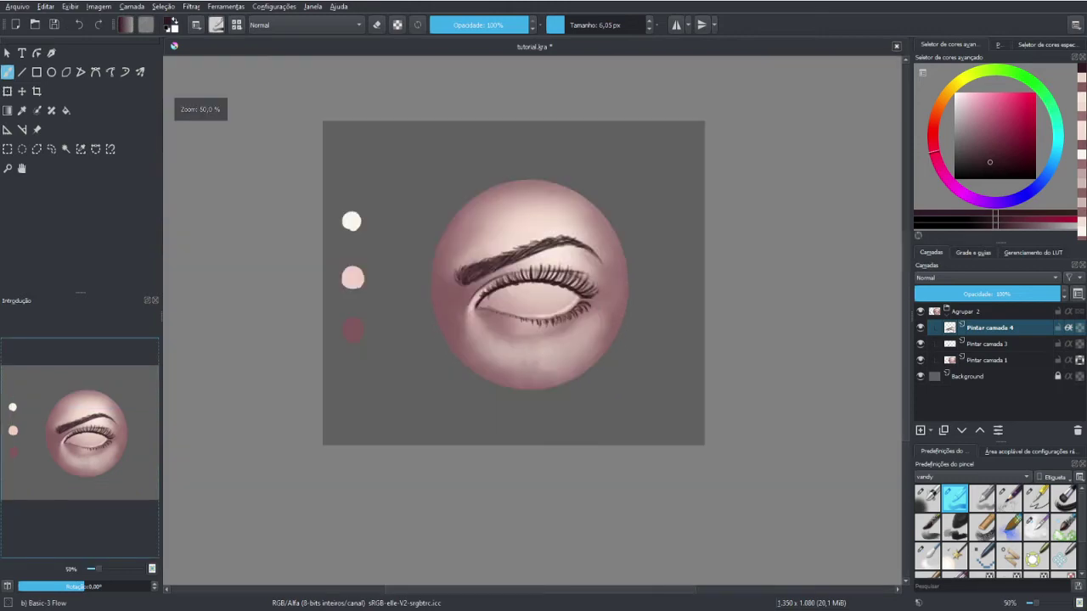
key(plus)
key(plus)
key(plus)
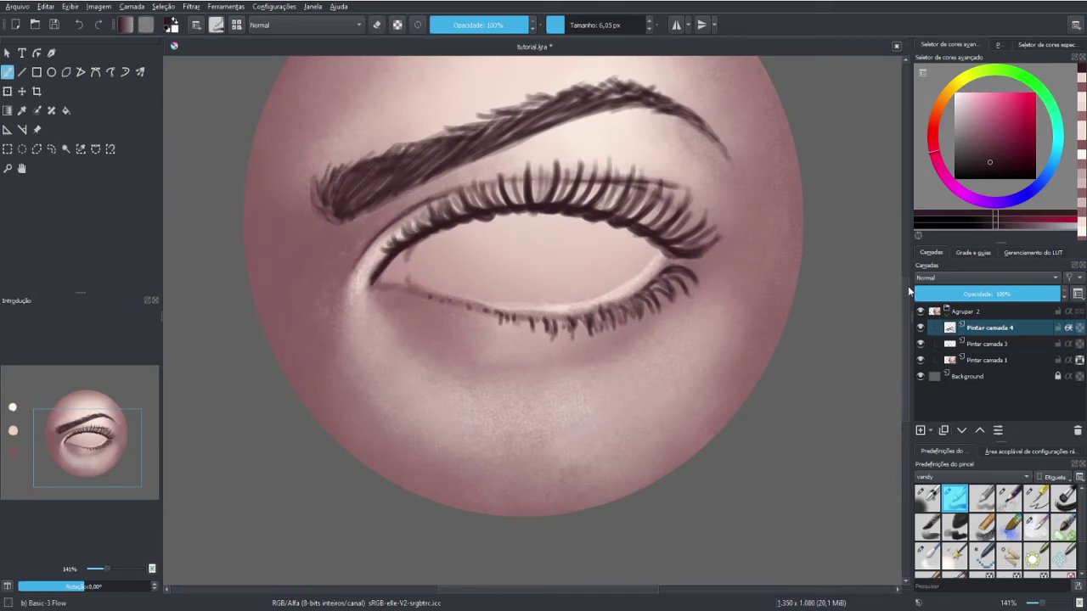
click(920, 327)
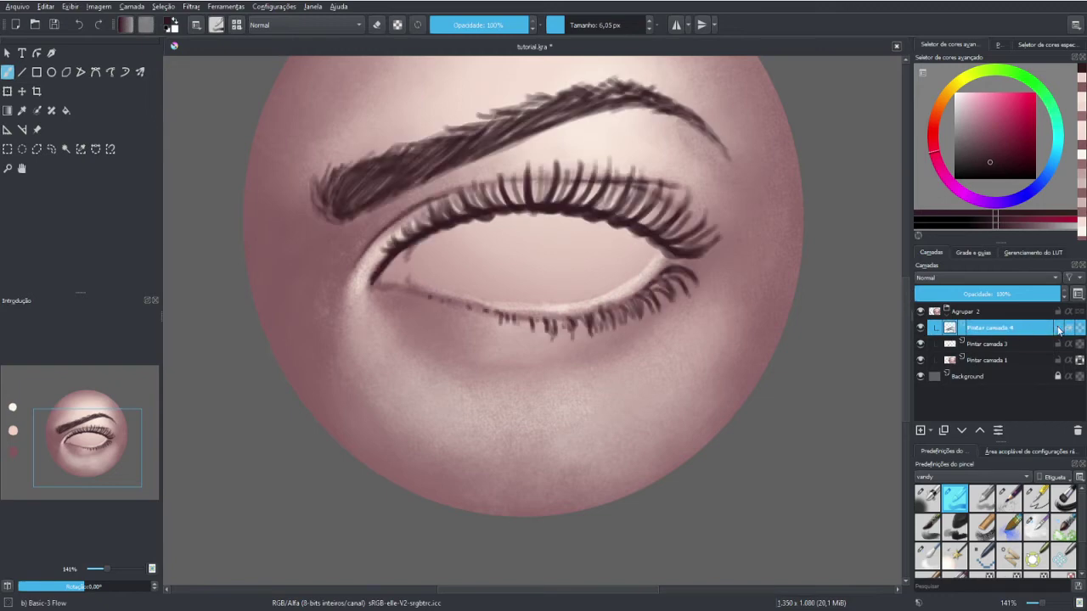
Add new layer Pintar camada 5 above Pintar camada 3 and choose the Pencil-2-Update brush
click(989, 345)
click(920, 345)
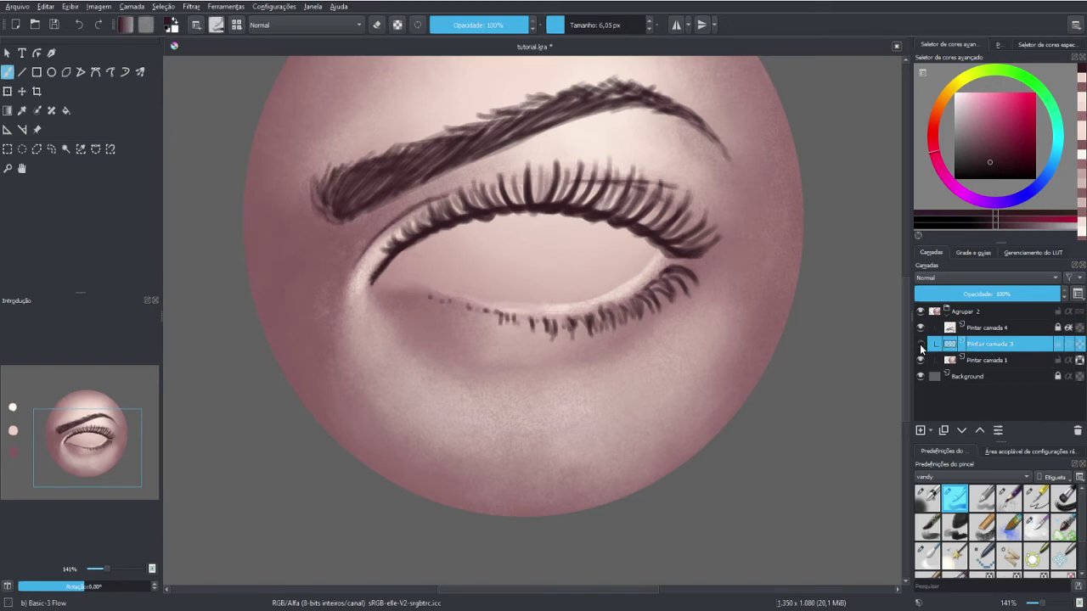
click(920, 345)
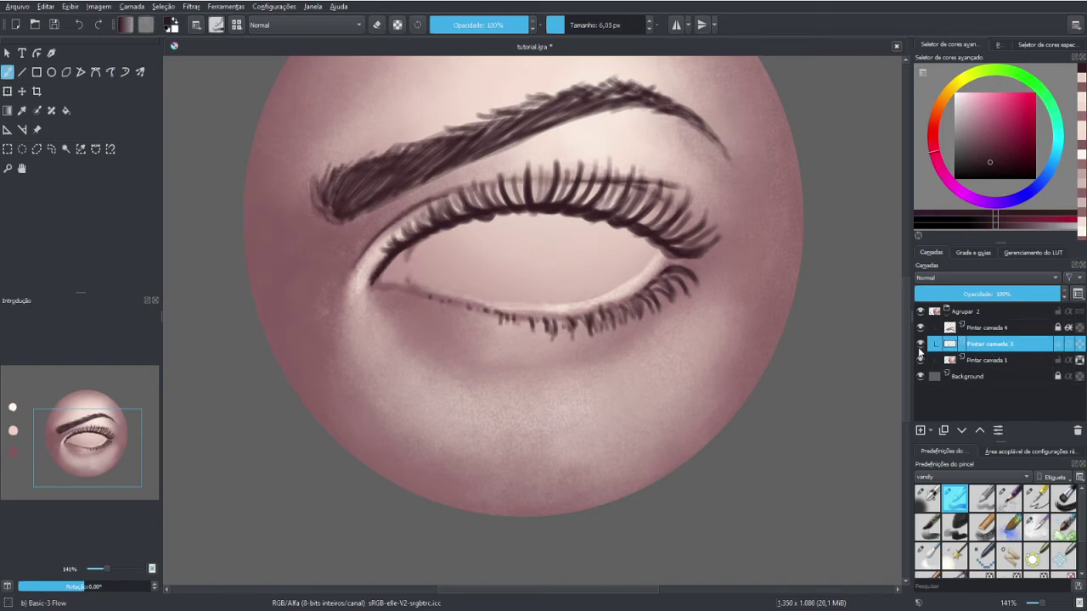
click(920, 348)
click(920, 430)
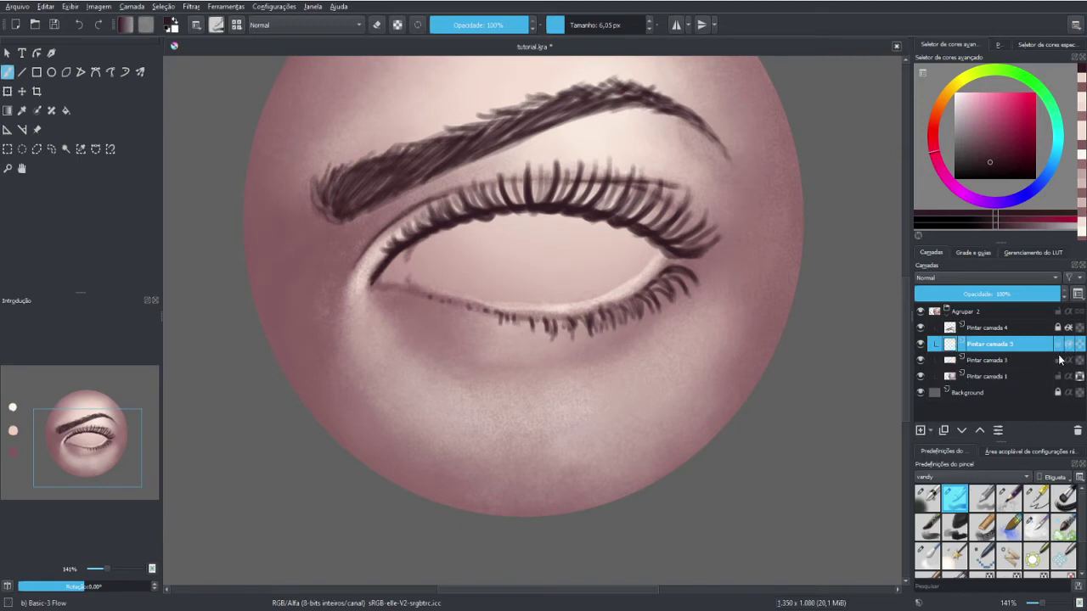
click(1006, 497)
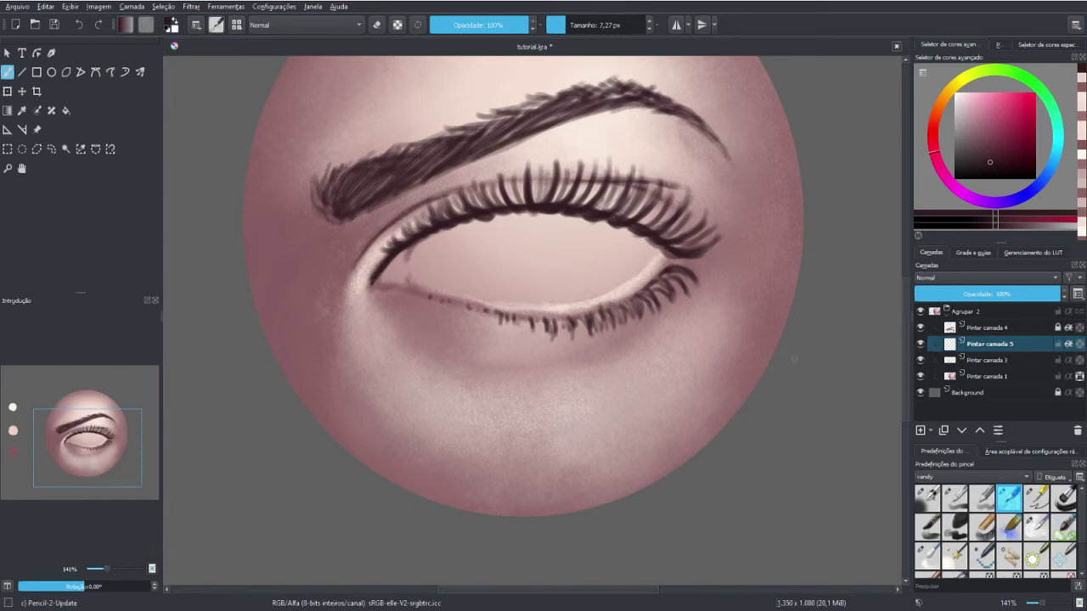
Sketch and darken extra short lashes along the upper lid with a larger brush
key(bracketright)
key(bracketright)
key(bracketright)
scroll(524, 201, down, 1)
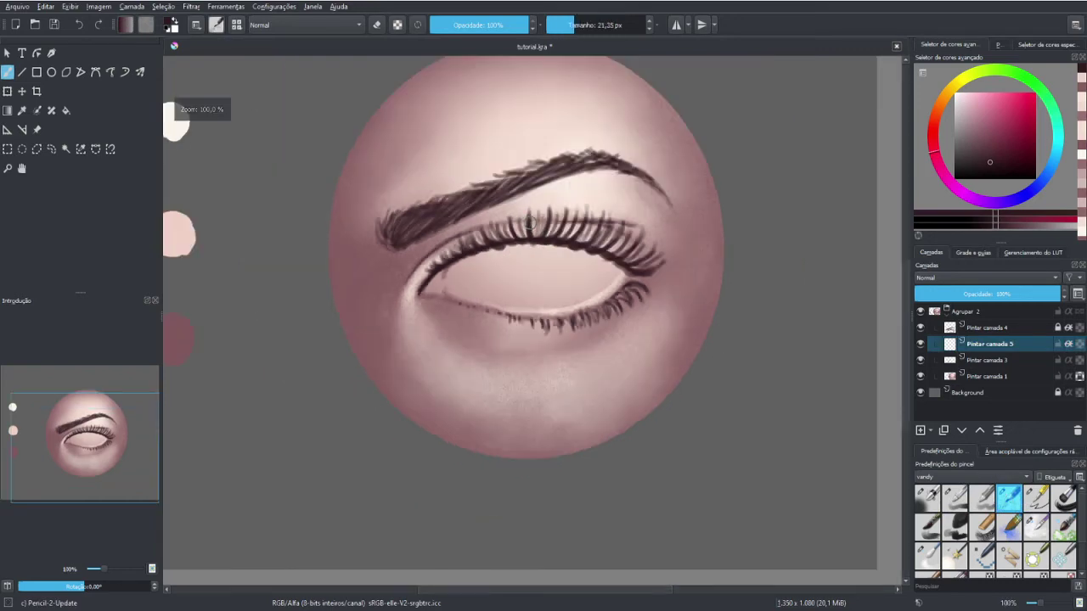
mouse_move(530, 237)
mouse_down()
mouse_move(527, 221)
mouse_move(519, 228)
mouse_move(545, 228)
mouse_up()
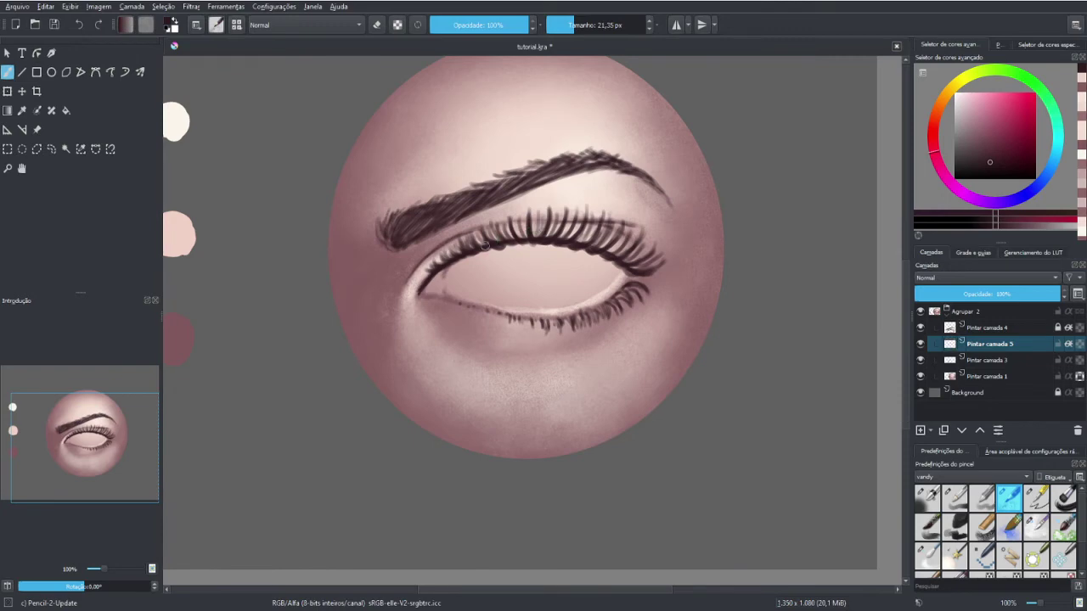
drag(468, 253, 513, 226)
key(bracketright)
mouse_move(519, 238)
mouse_down()
mouse_move(540, 222)
mouse_move(530, 220)
mouse_move(581, 226)
mouse_up()
mouse_move(599, 254)
mouse_down()
mouse_move(618, 234)
mouse_move(574, 231)
mouse_up()
drag(606, 263, 621, 246)
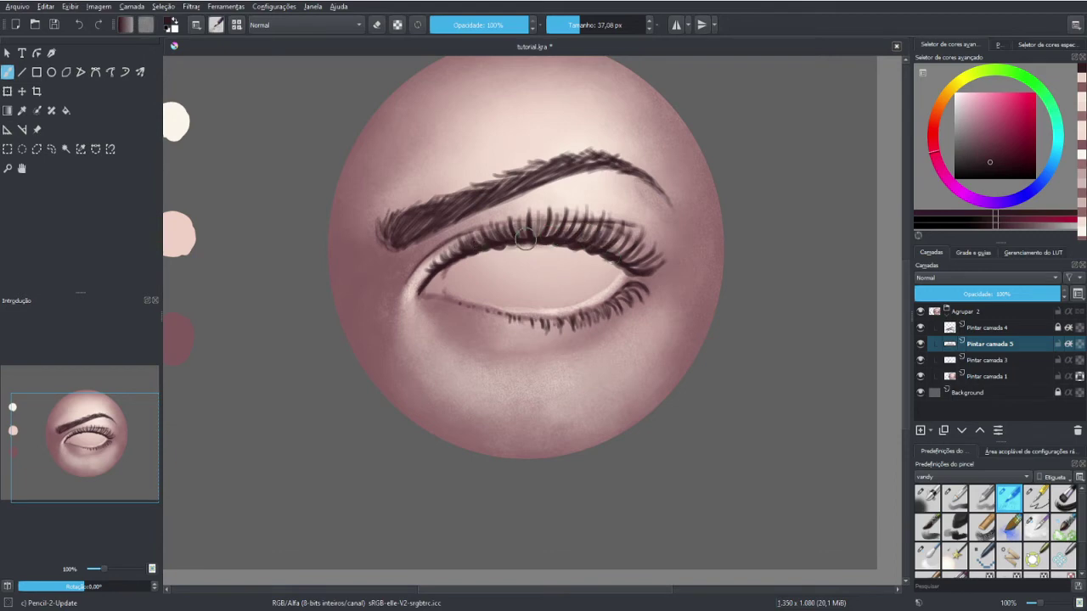
Add further fine strokes to the upper lashes with a smaller brush
key(e)
key(e)
key(bracketleft)
drag(584, 238, 607, 240)
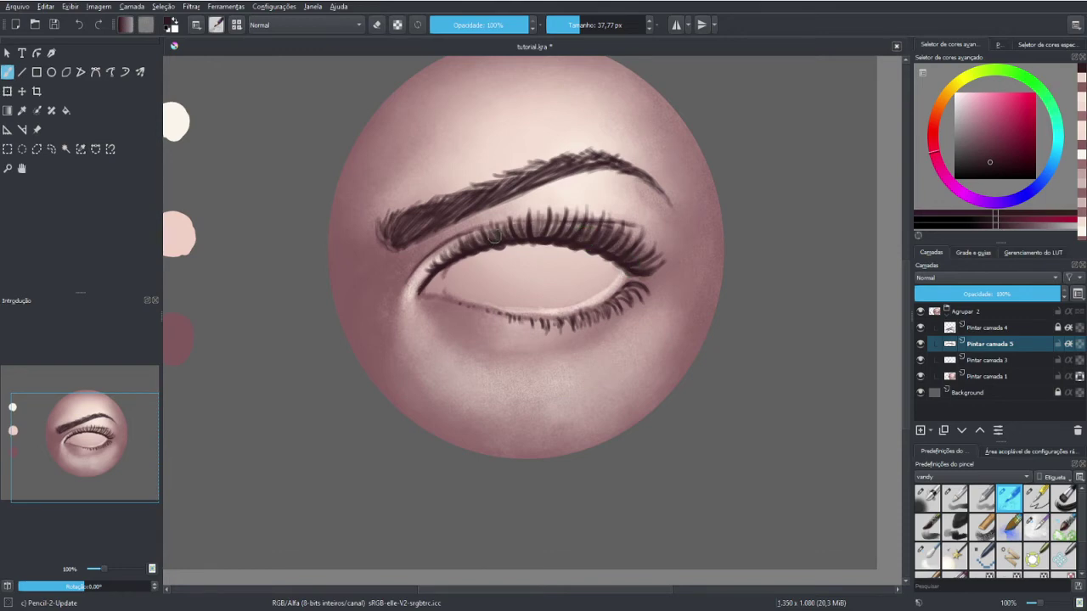
mouse_move(548, 238)
mouse_down()
mouse_move(542, 209)
mouse_move(551, 224)
mouse_up()
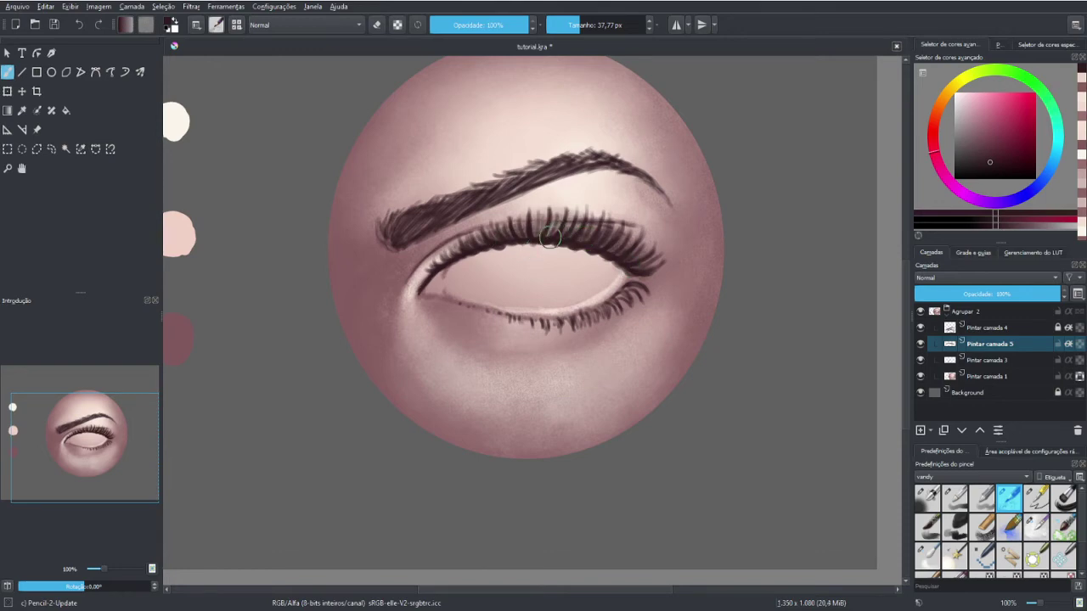
Paint tiny dark lashes along the lower lash line, ending with a 22.36 px brush
key(bracketleft)
key(bracketleft)
drag(618, 299, 638, 280)
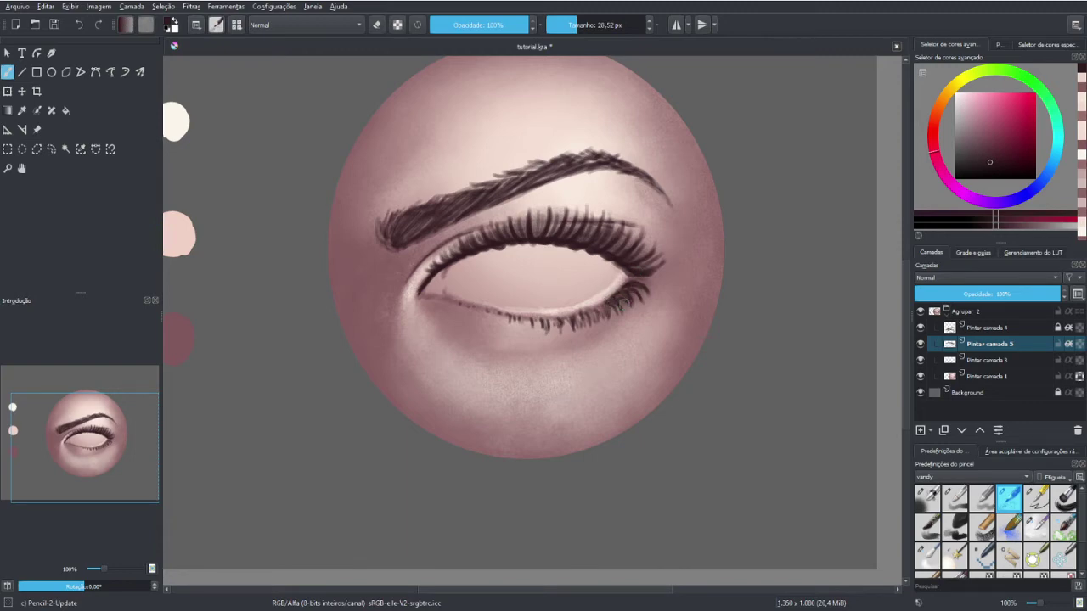
key(bracketleft)
key(bracketleft)
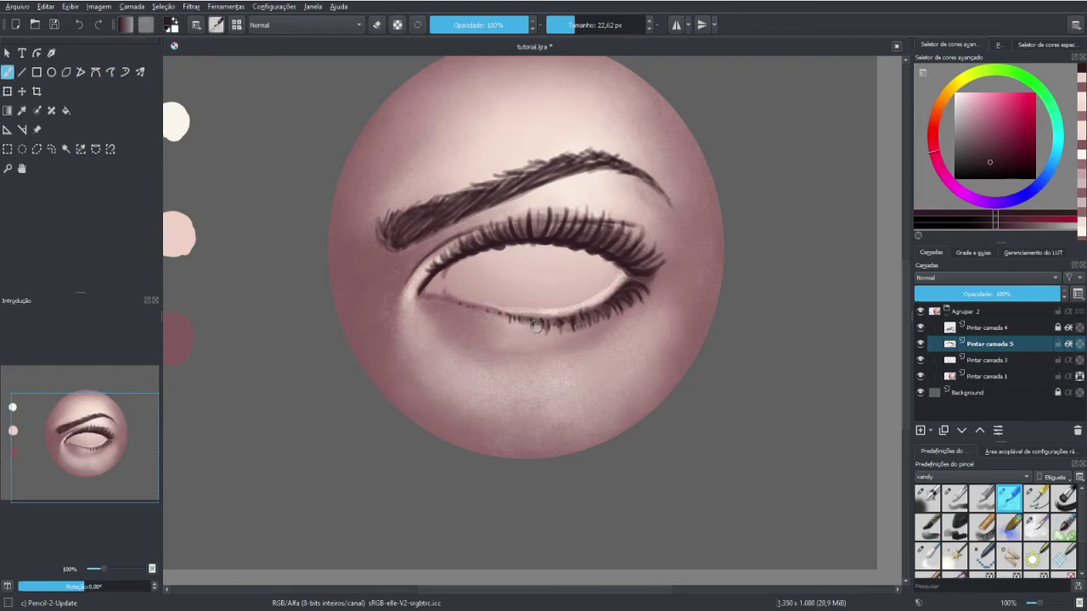
drag(548, 324, 572, 328)
key(e)
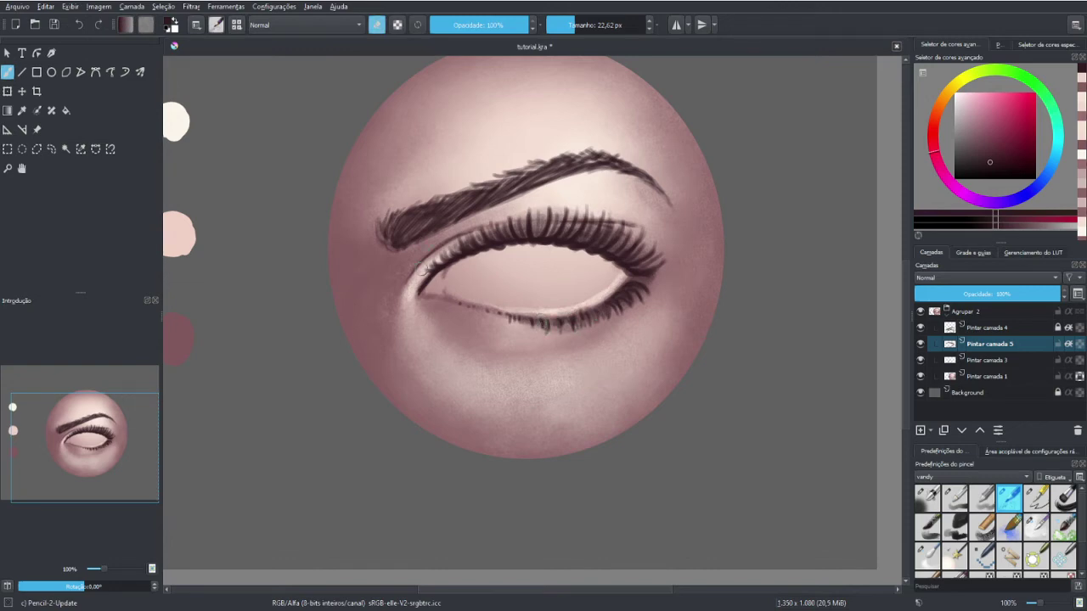
key(e)
Add a new layer, Pintar camada 6, directly above Pintar camada 1
click(920, 362)
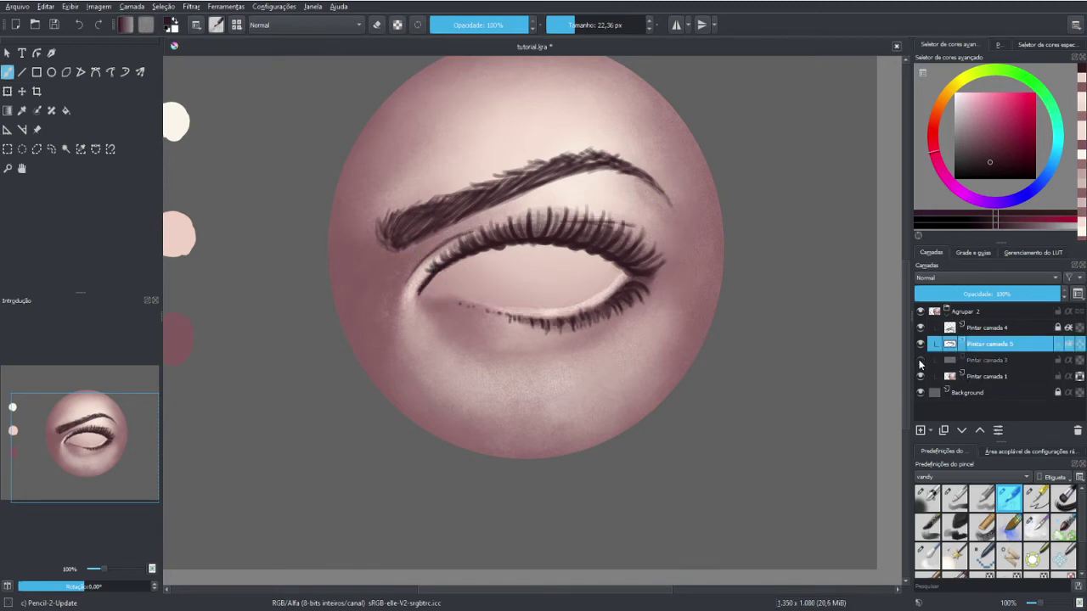
click(984, 376)
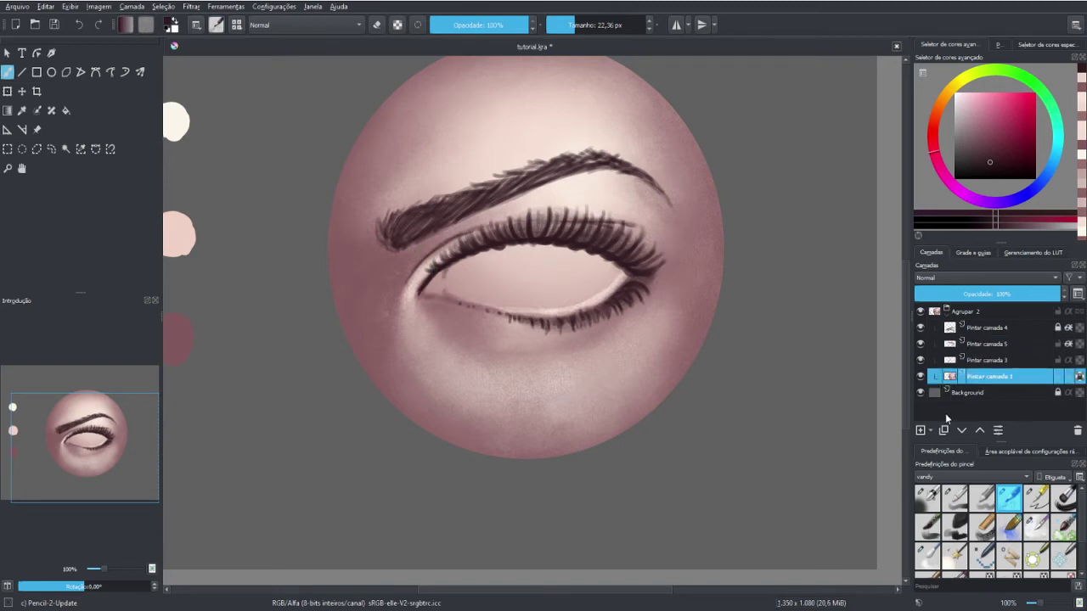
click(919, 430)
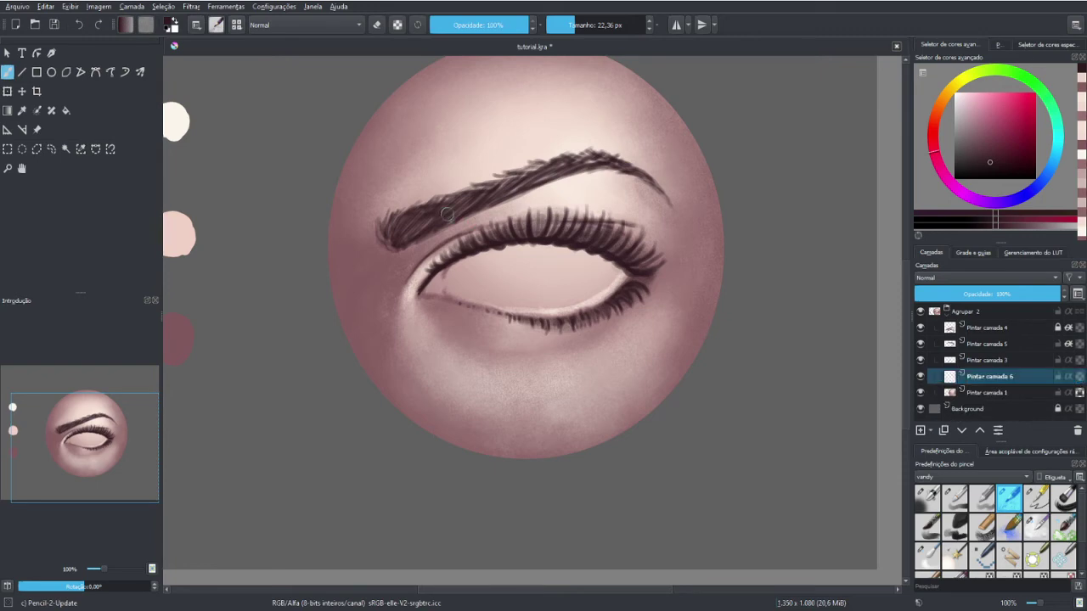
key(minus)
key(plus)
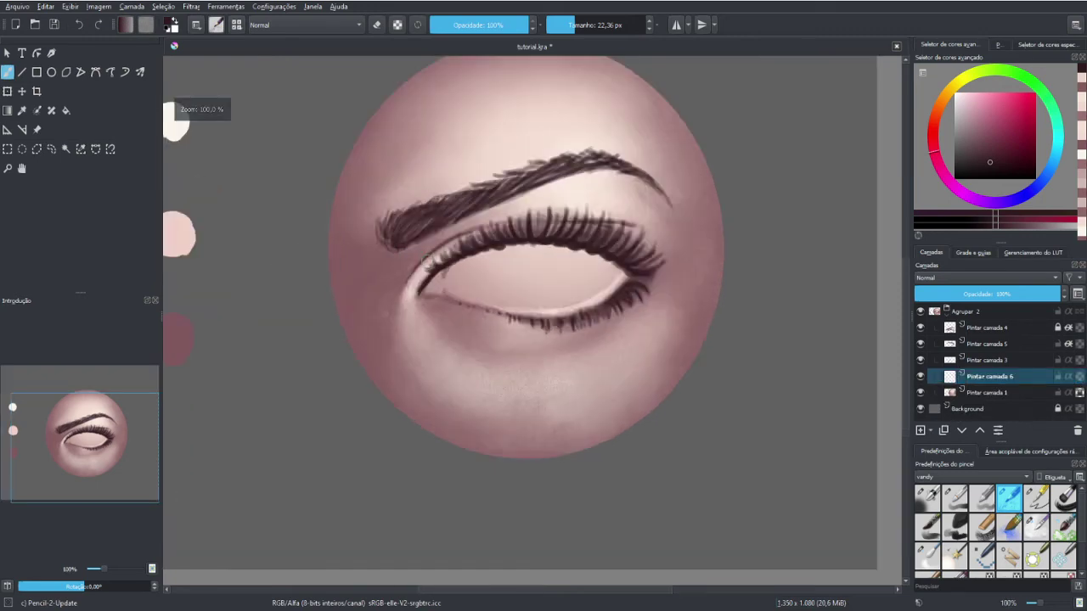
Airbrush soft shading near the inner eye corner and eyebrow's left end, softening with the eraser
drag(382, 270, 415, 273)
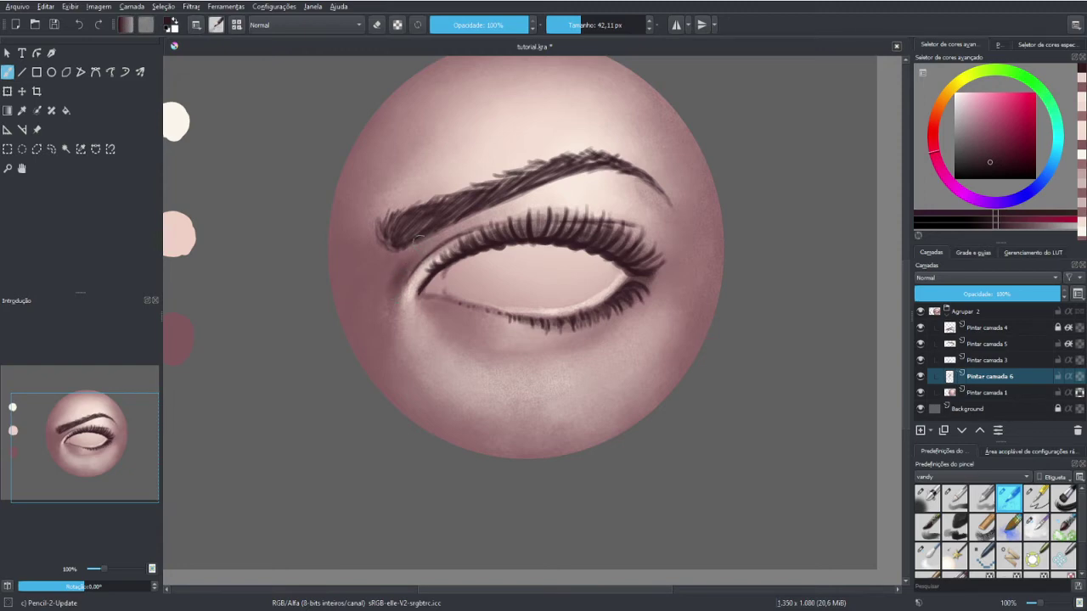
key(e)
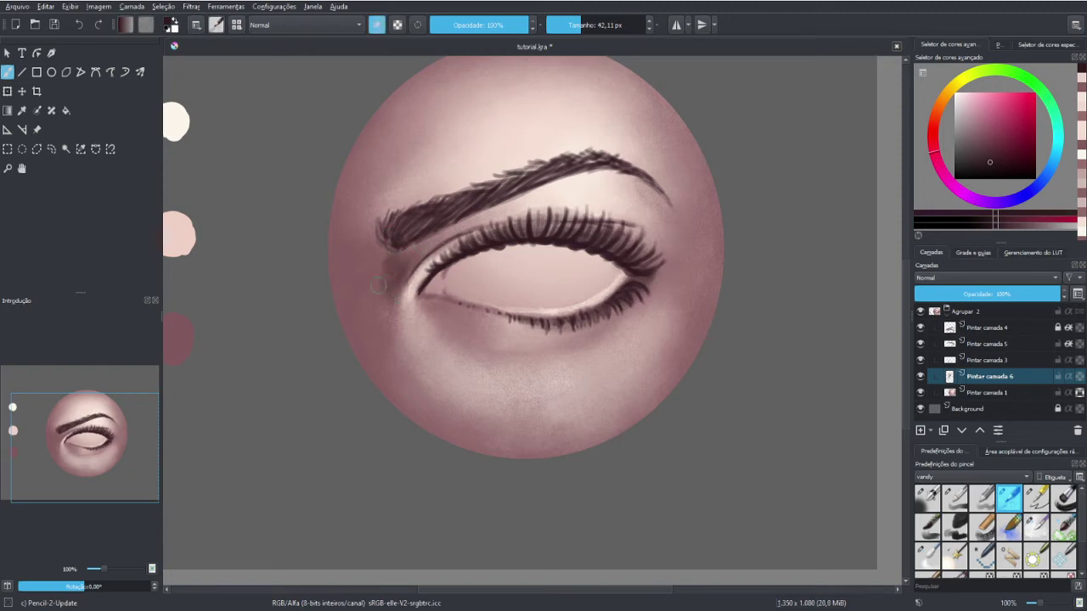
key(e)
drag(395, 205, 388, 234)
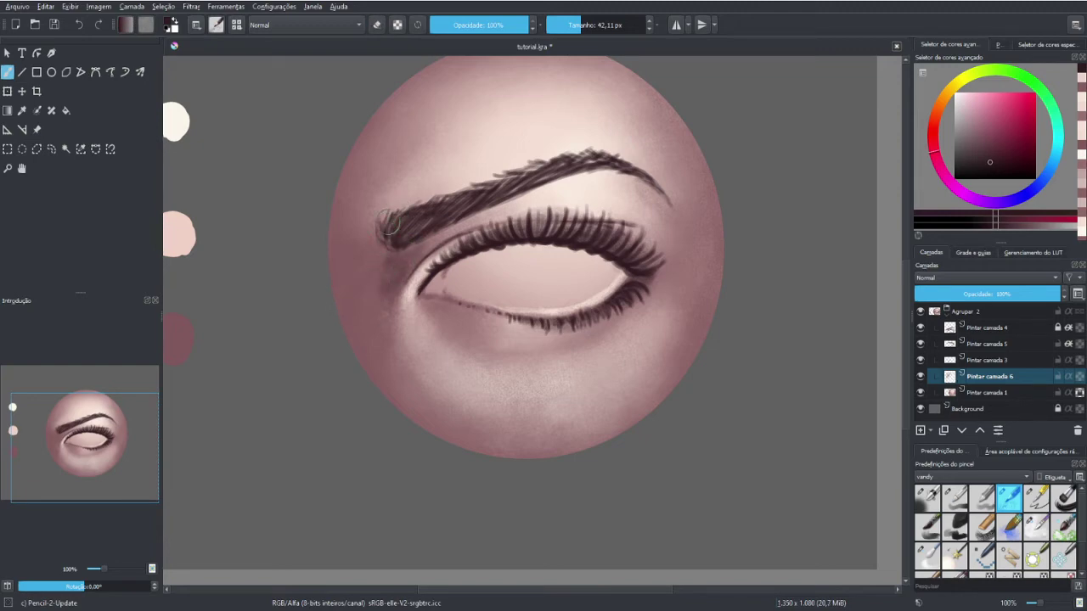
drag(354, 289, 371, 298)
drag(367, 255, 389, 234)
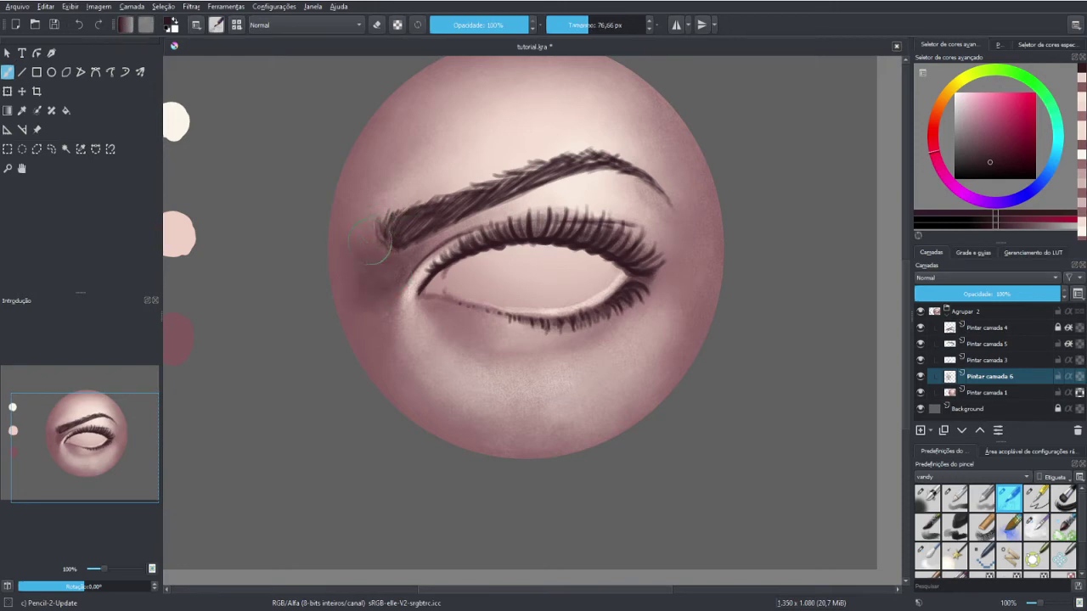
key(e)
drag(357, 291, 396, 270)
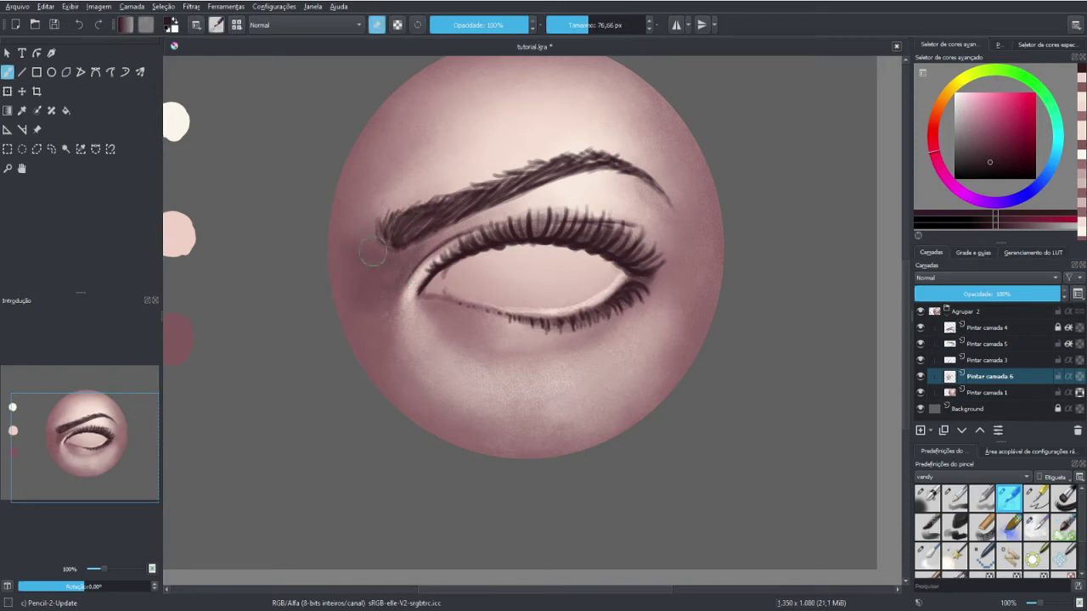
key(e)
Sample a darker pink and paint a light stroke along the lower waterline
ctrl+click(399, 280)
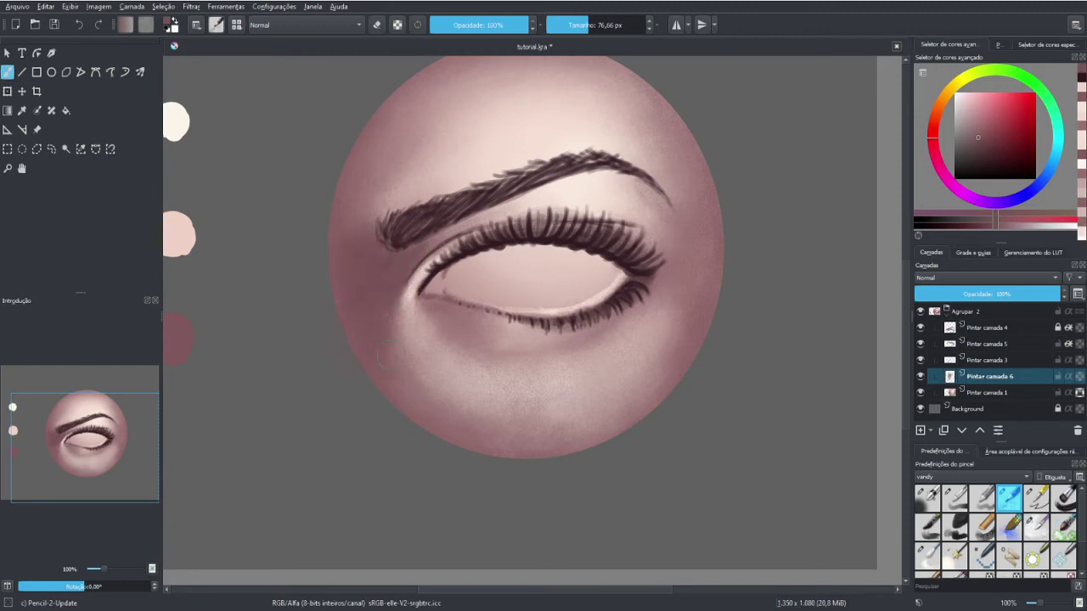
drag(510, 299, 578, 303)
ctrl+click(590, 307)
mouse_move(458, 293)
mouse_down()
mouse_move(425, 299)
mouse_move(450, 338)
mouse_up()
Darken the shadow under the lower lashes and add lashes at the outer corner
key(bracketright)
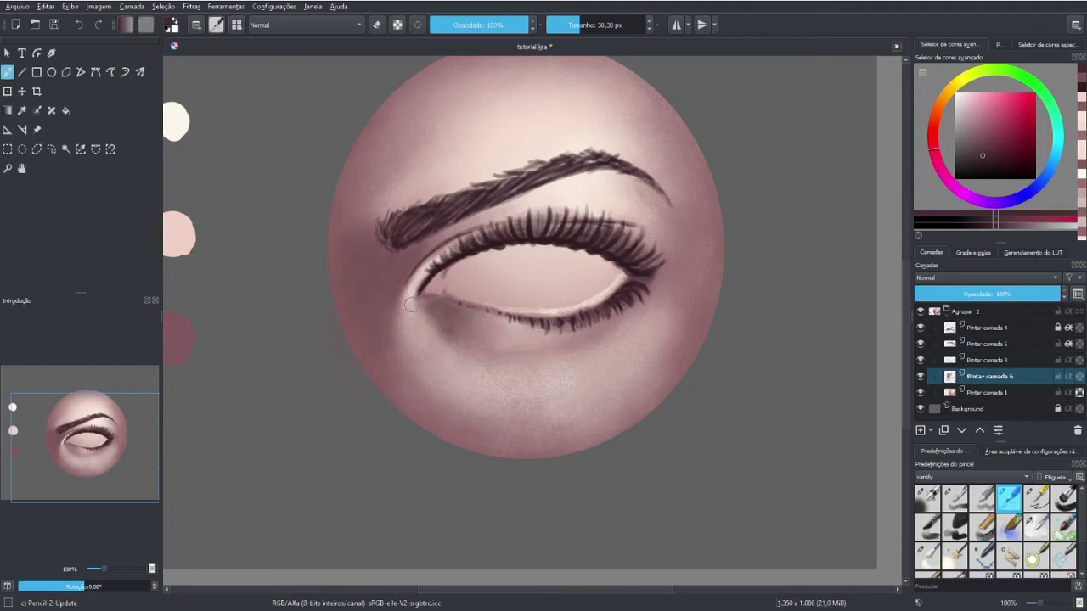
mouse_move(550, 346)
mouse_down()
mouse_move(612, 331)
mouse_move(586, 346)
mouse_up()
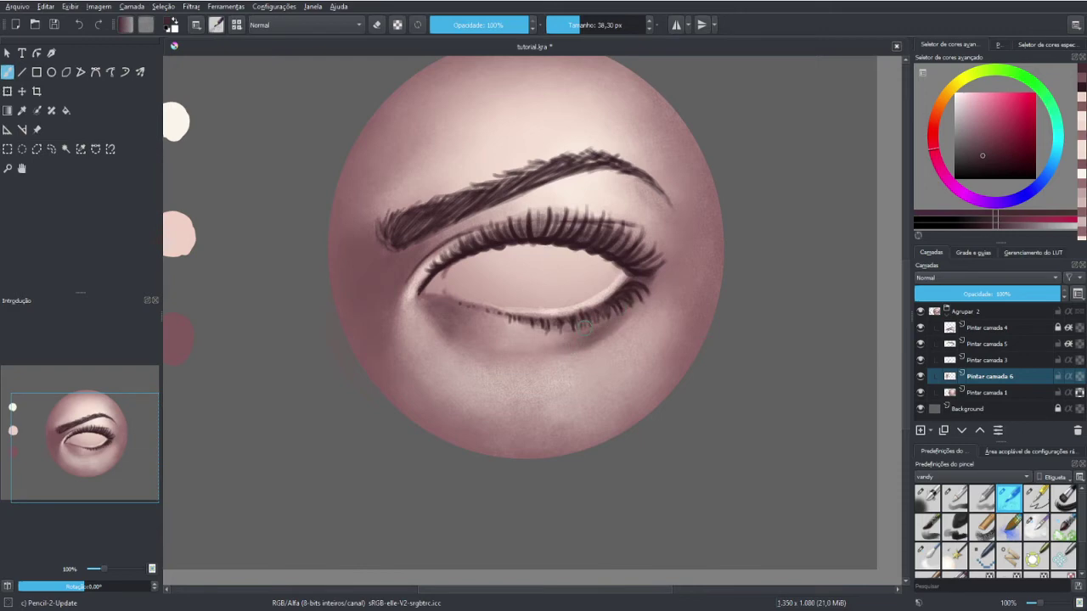
drag(627, 300, 642, 285)
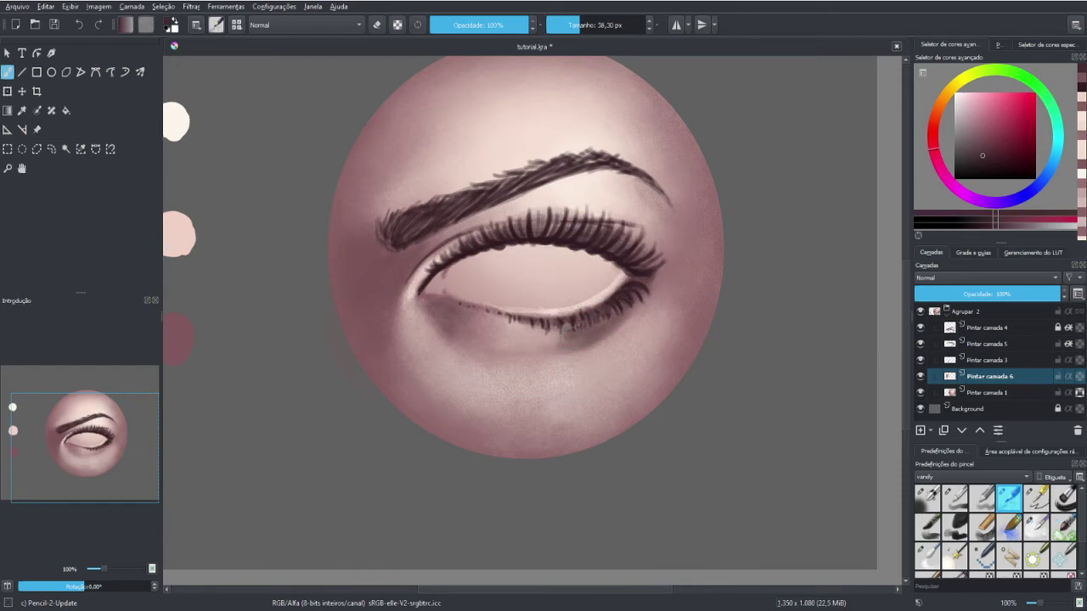
drag(556, 350, 528, 359)
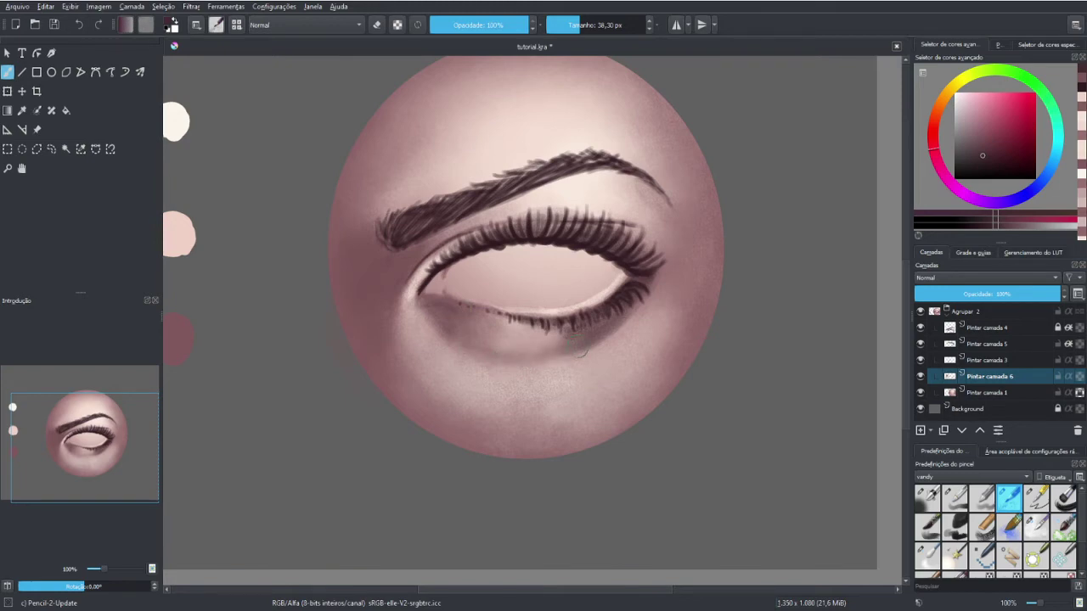
Retouch the lower lash line with sampled light and darker muted pinks
ctrl+click(491, 362)
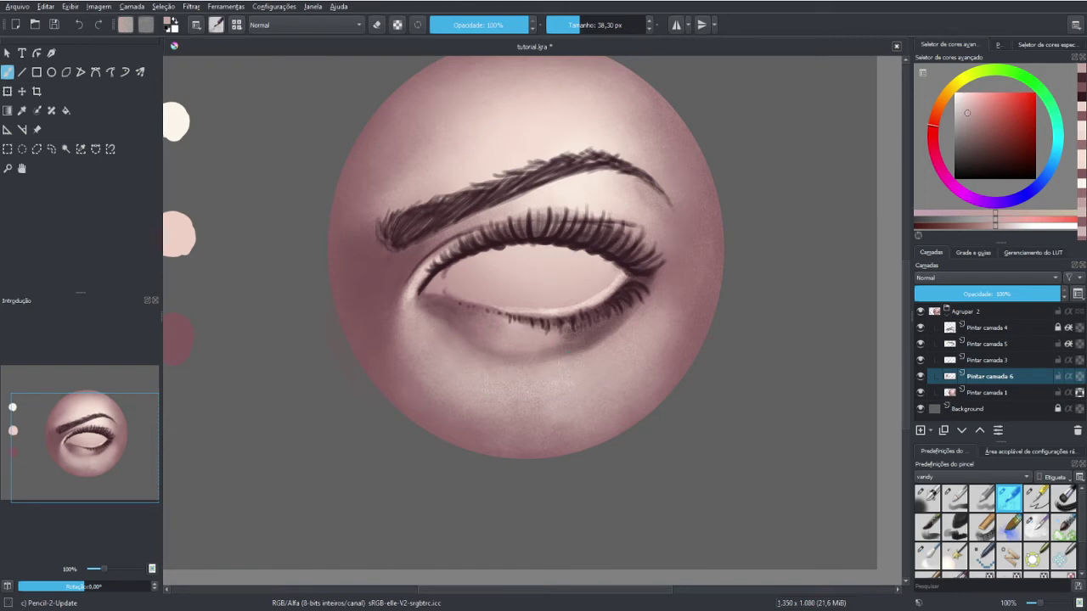
ctrl+click(552, 361)
ctrl+click(572, 329)
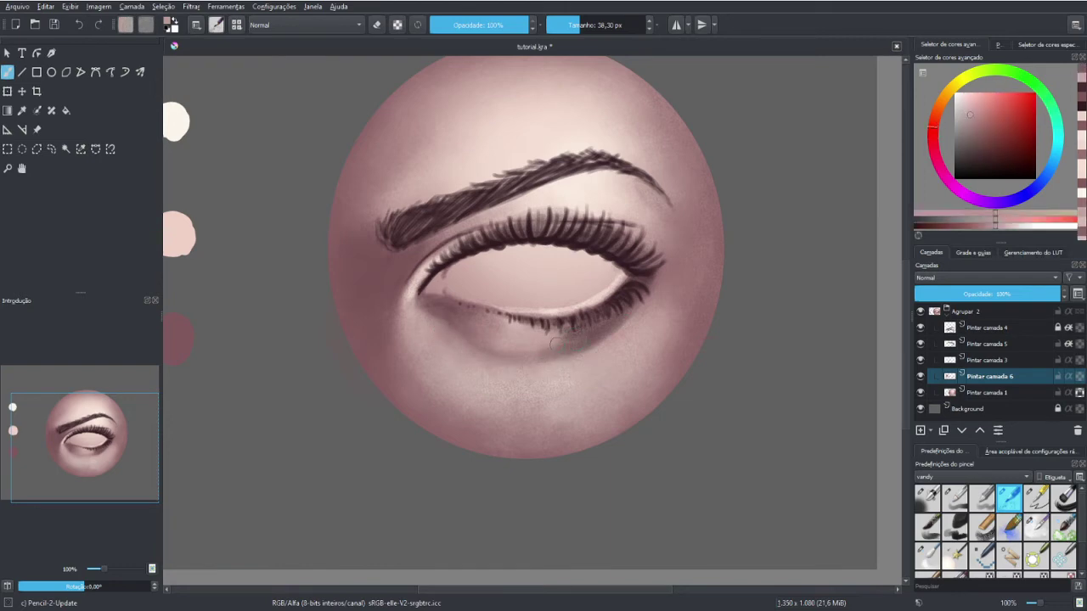
drag(576, 336, 567, 327)
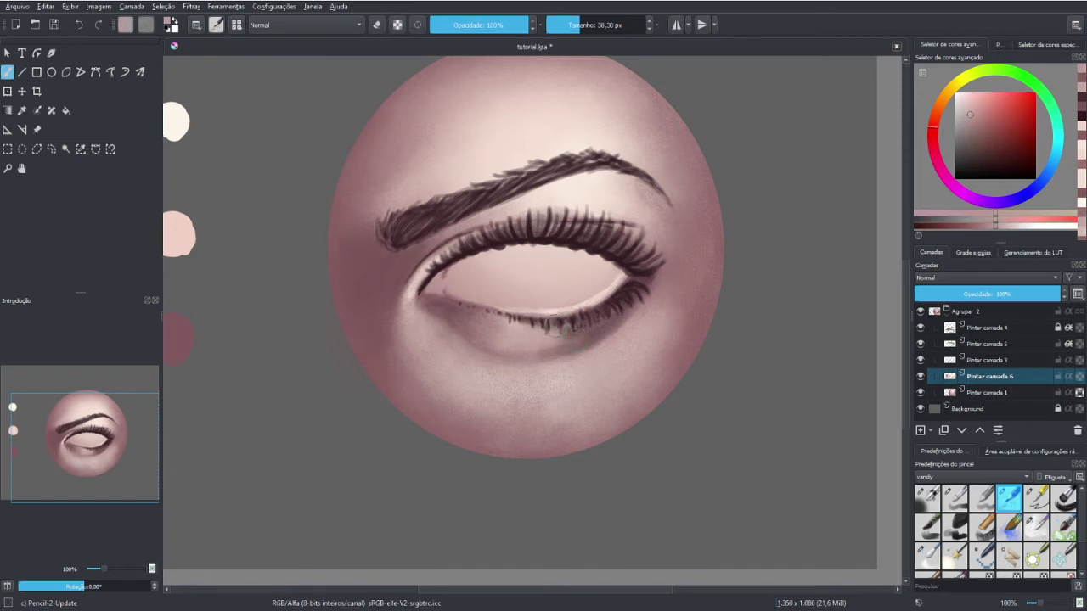
ctrl+click(608, 367)
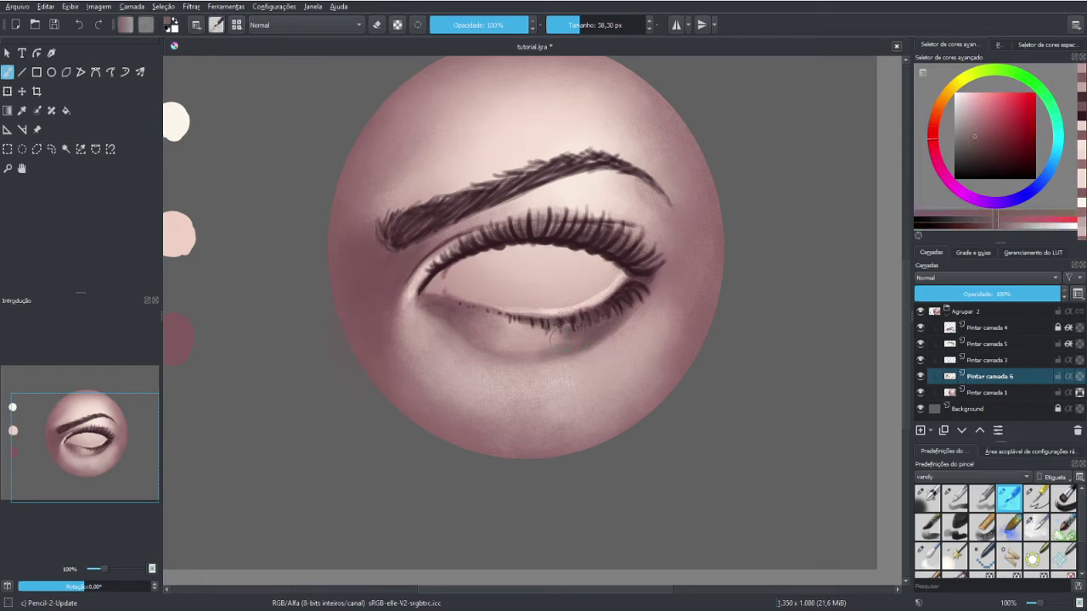
drag(552, 337, 555, 329)
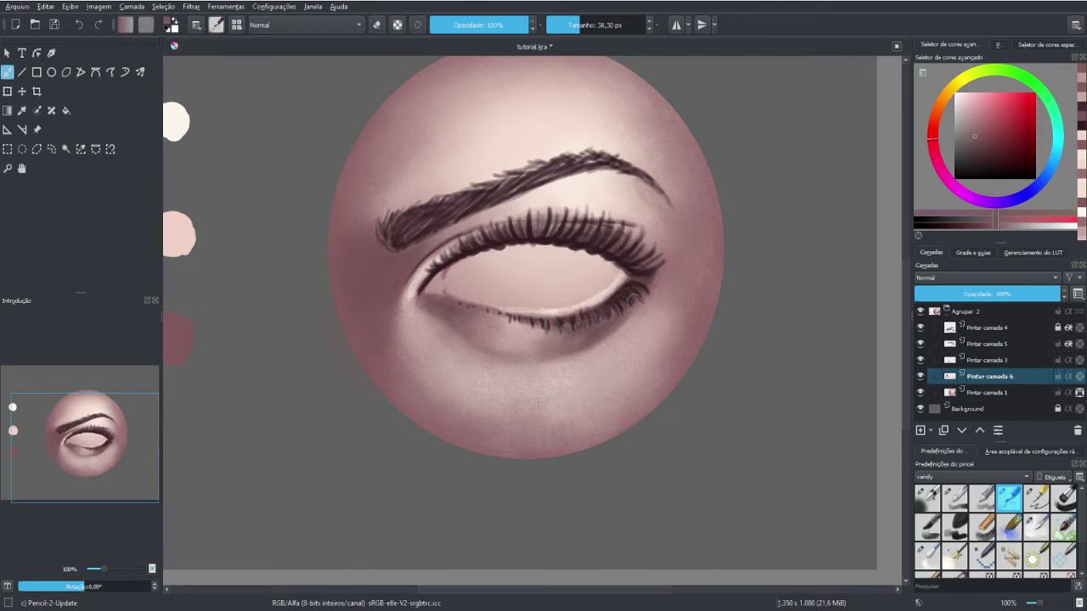
Sample a light peach tone at the inner eye corner and shrink the brush to 11.99 px
ctrl+click(630, 320)
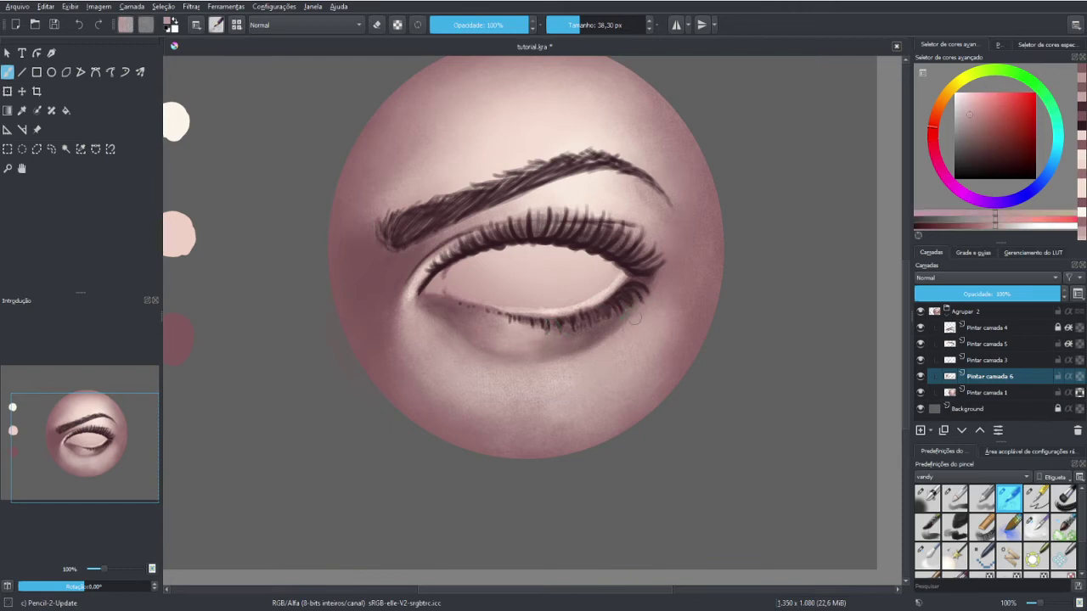
ctrl+click(429, 267)
ctrl+click(429, 270)
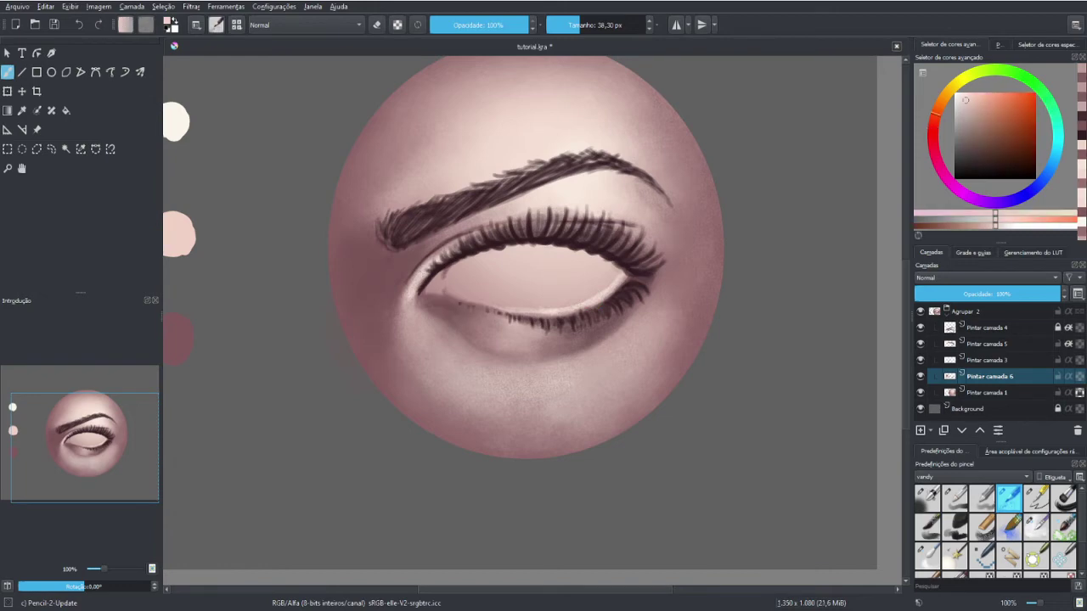
drag(441, 319, 428, 316)
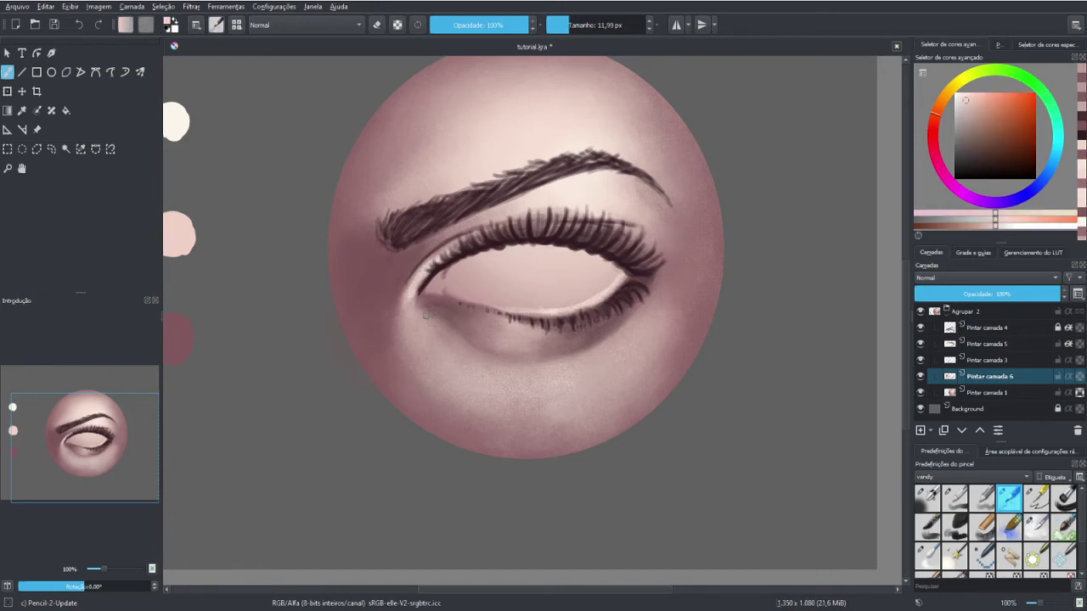
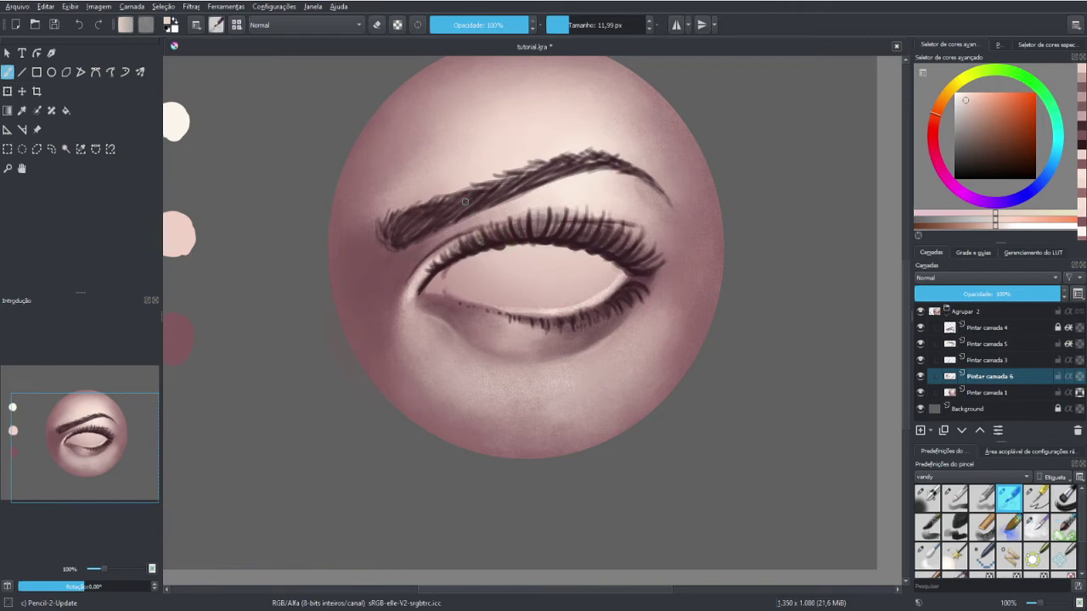
Sample lash mauve and skin pink, enlarge the brush, and undo a stray cheek stroke
ctrl+click(492, 237)
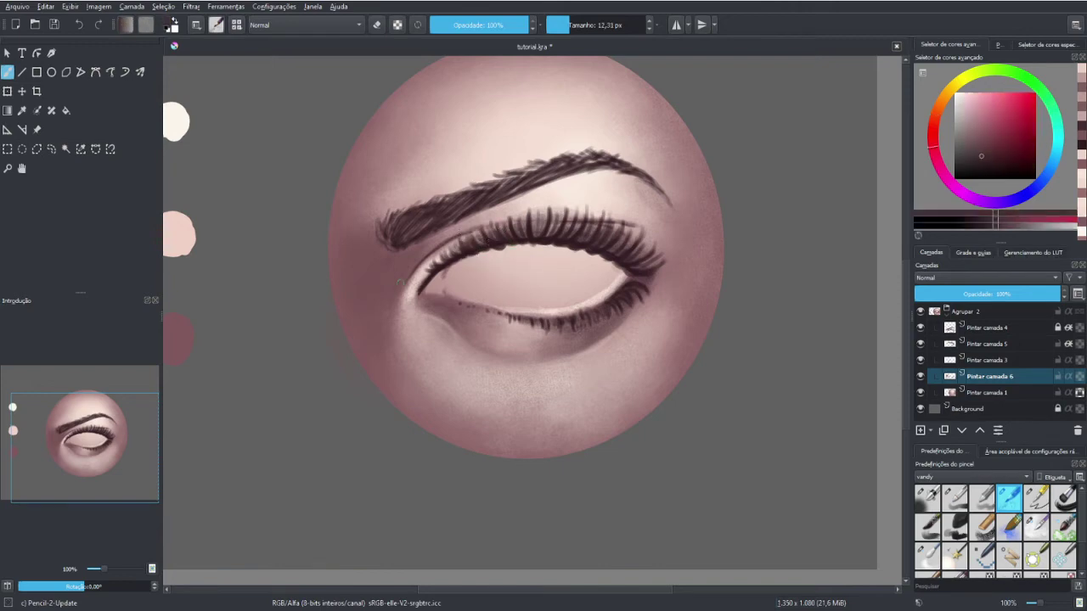
key(bracketright)
key(bracketright)
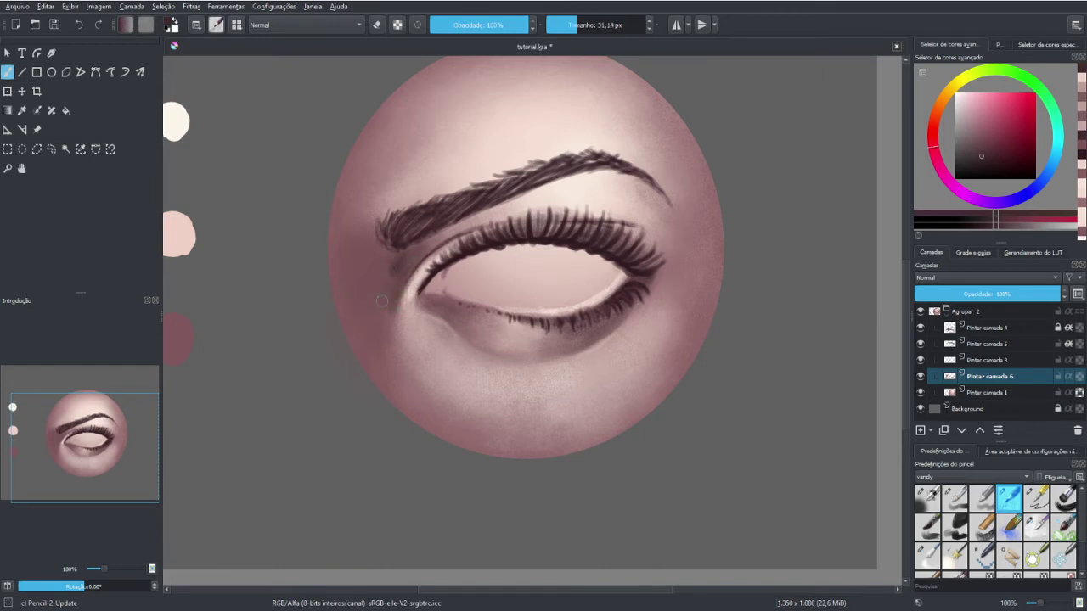
key(bracketright)
key(bracketright)
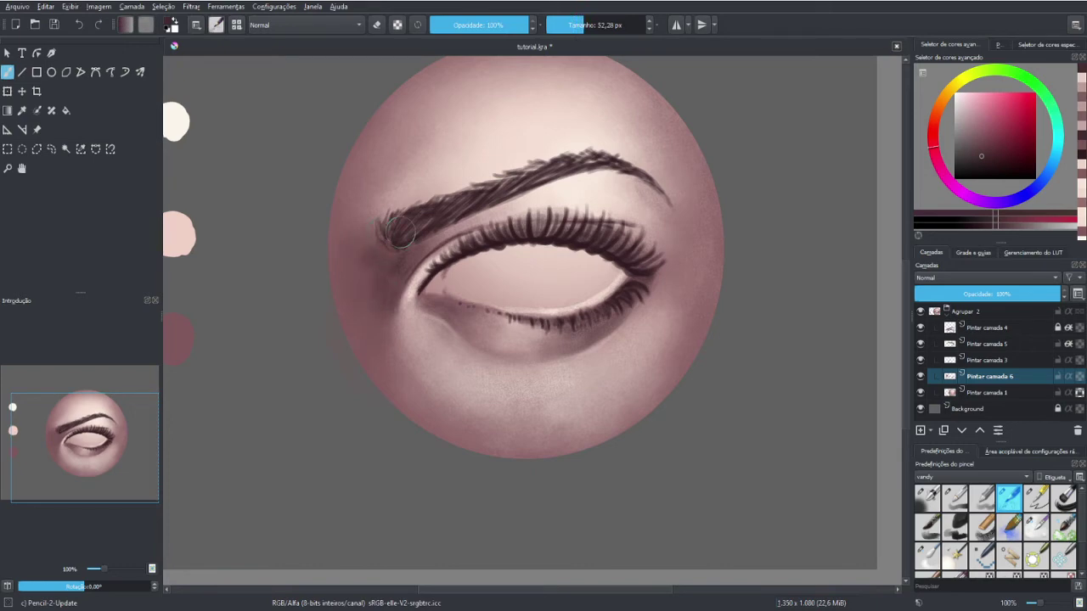
ctrl+click(367, 292)
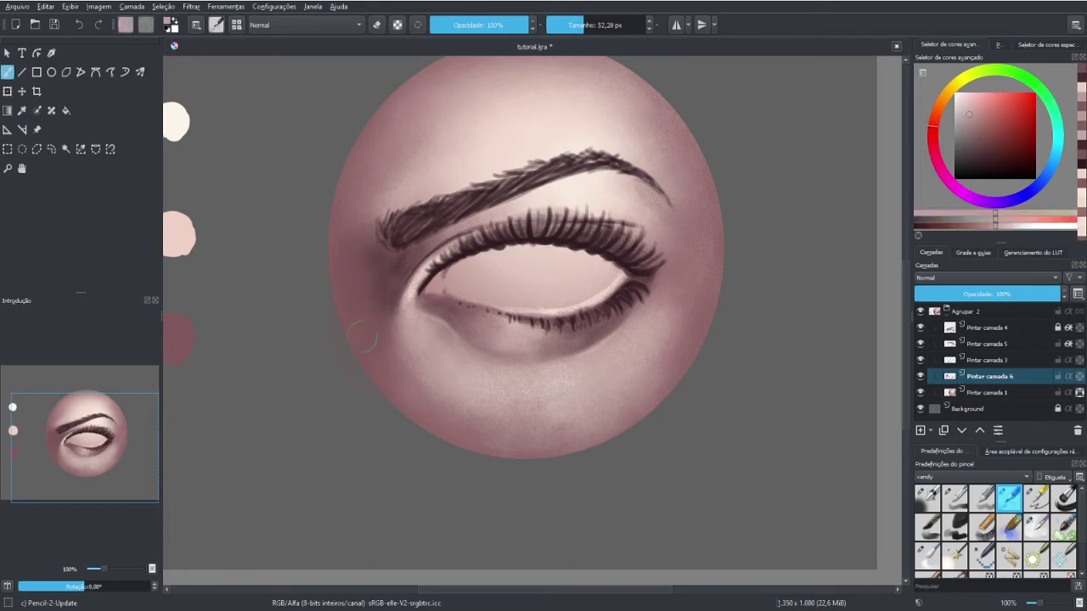
drag(360, 321, 361, 382)
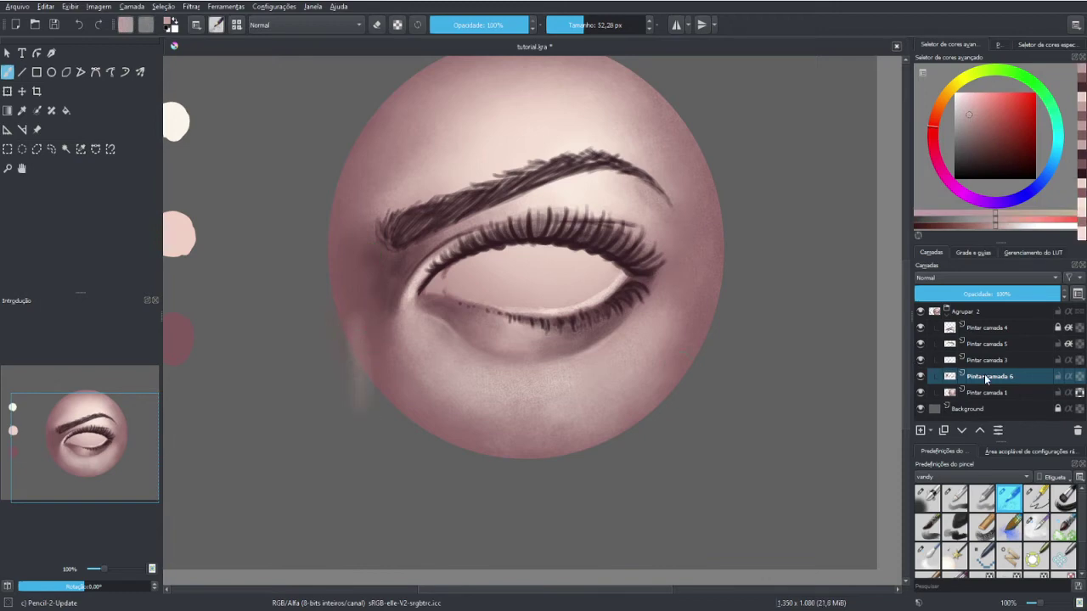
click(1068, 381)
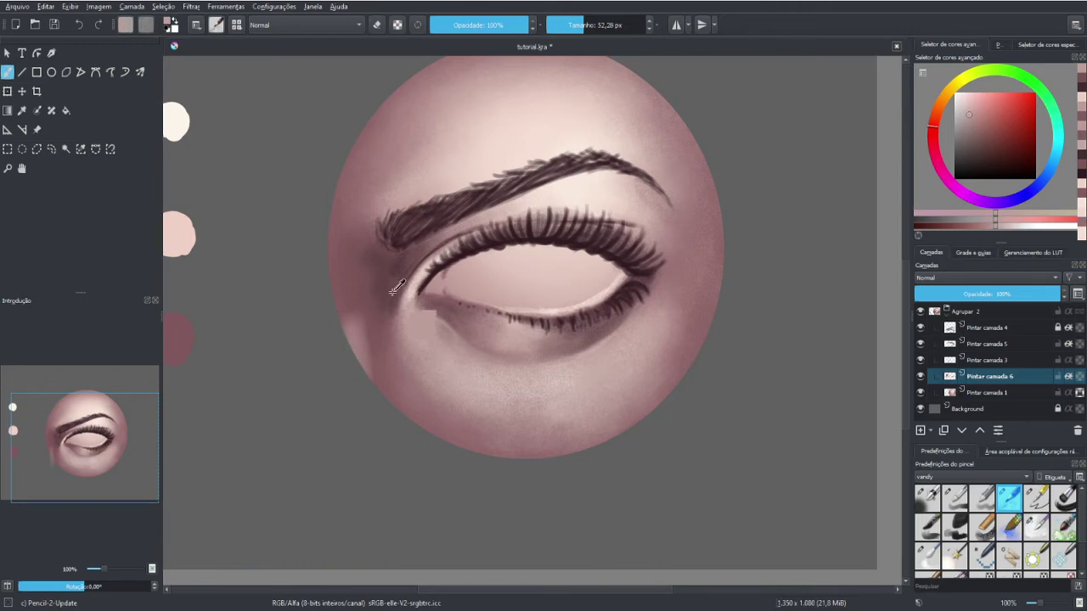
Sample progressively lighter skin pinks and make the brush much larger
ctrl+click(383, 374)
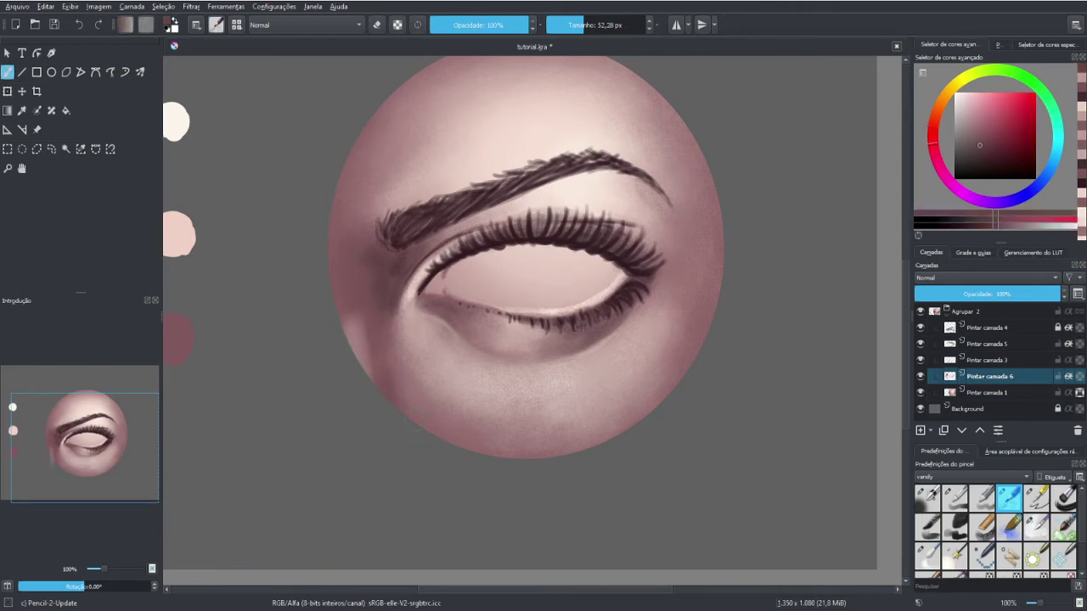
ctrl+click(370, 399)
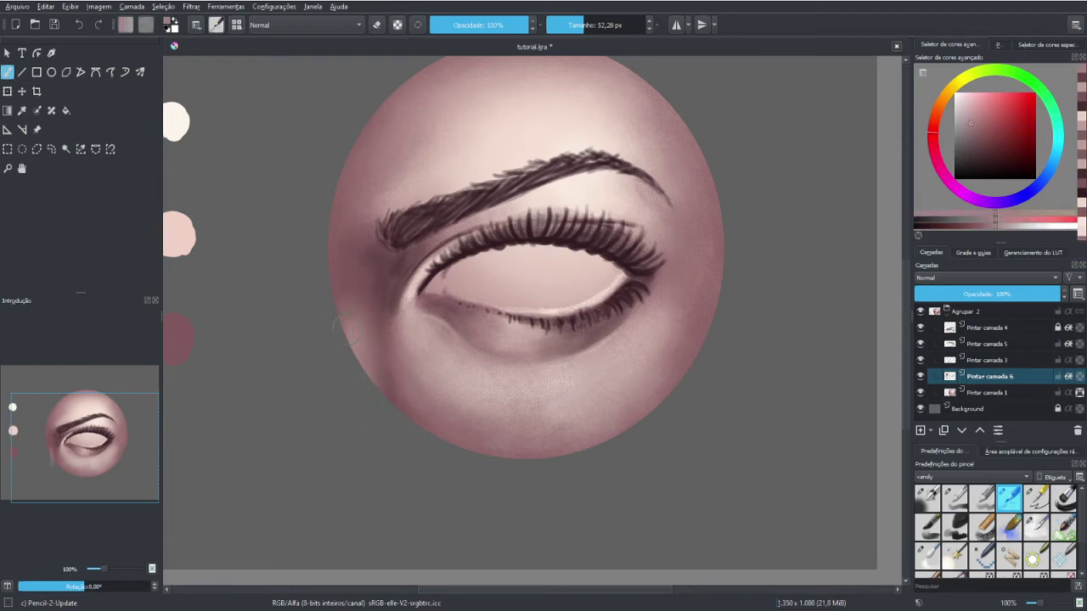
ctrl+click(413, 169)
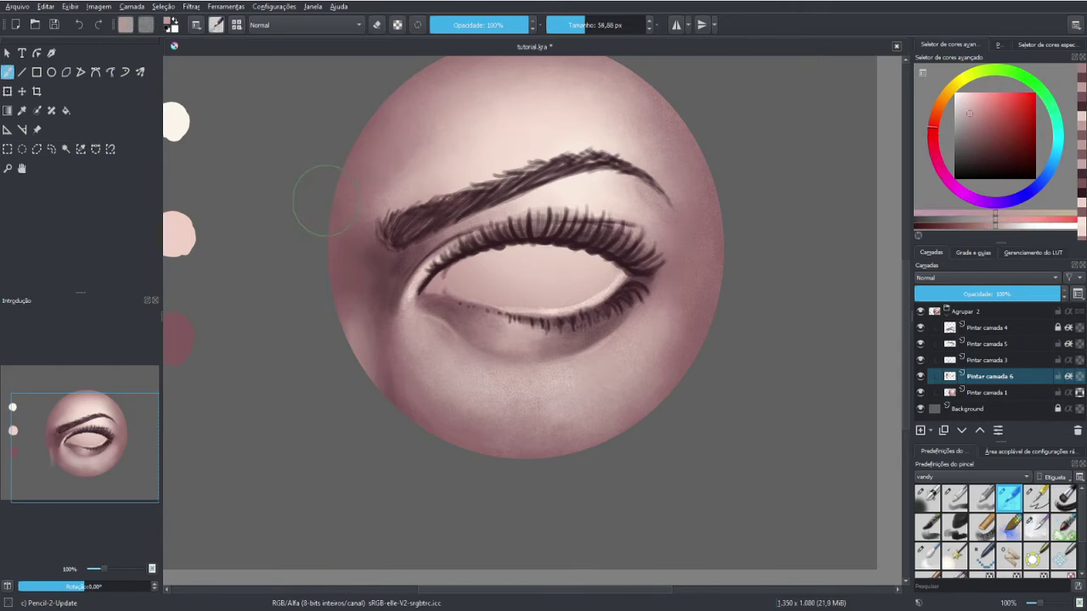
key(bracketright)
key(bracketright)
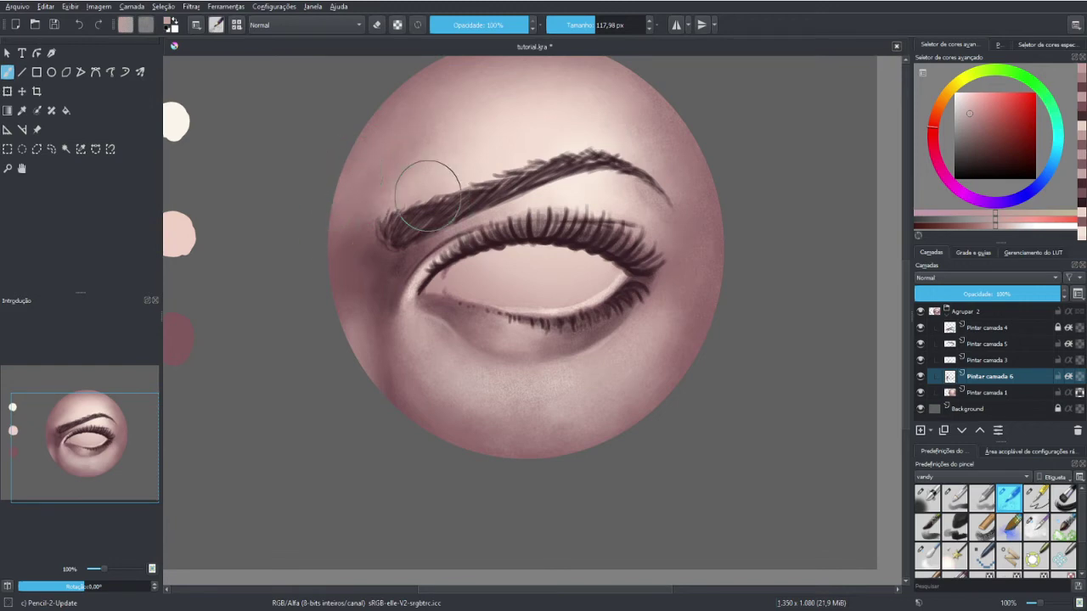
Darken the inner eye corner with the brow colour and blend the under-eye shadow
ctrl+click(351, 217)
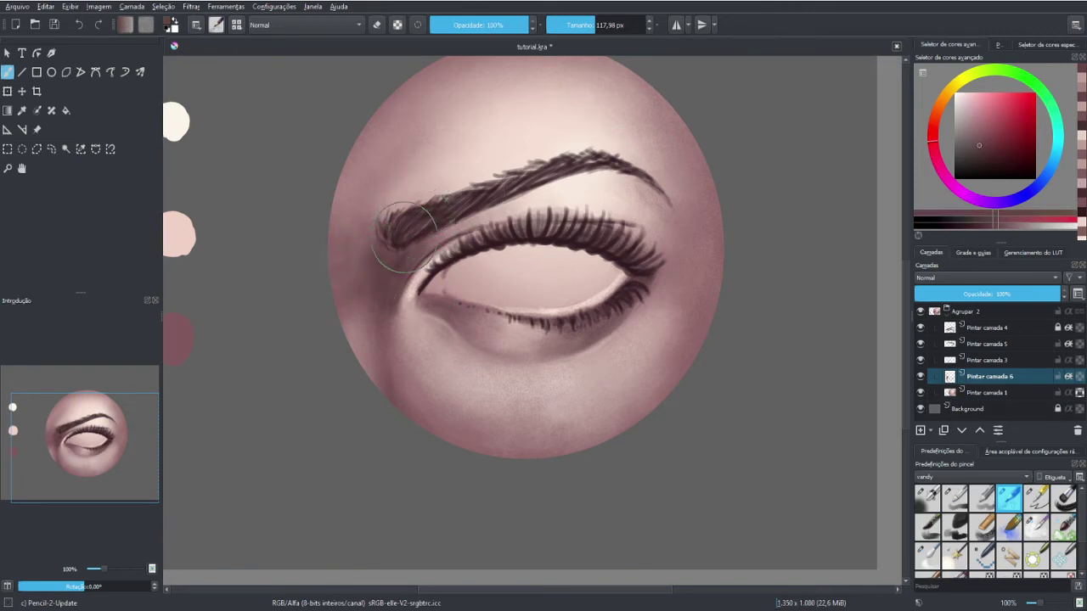
key(bracketleft)
drag(368, 268, 401, 258)
ctrl+click(401, 258)
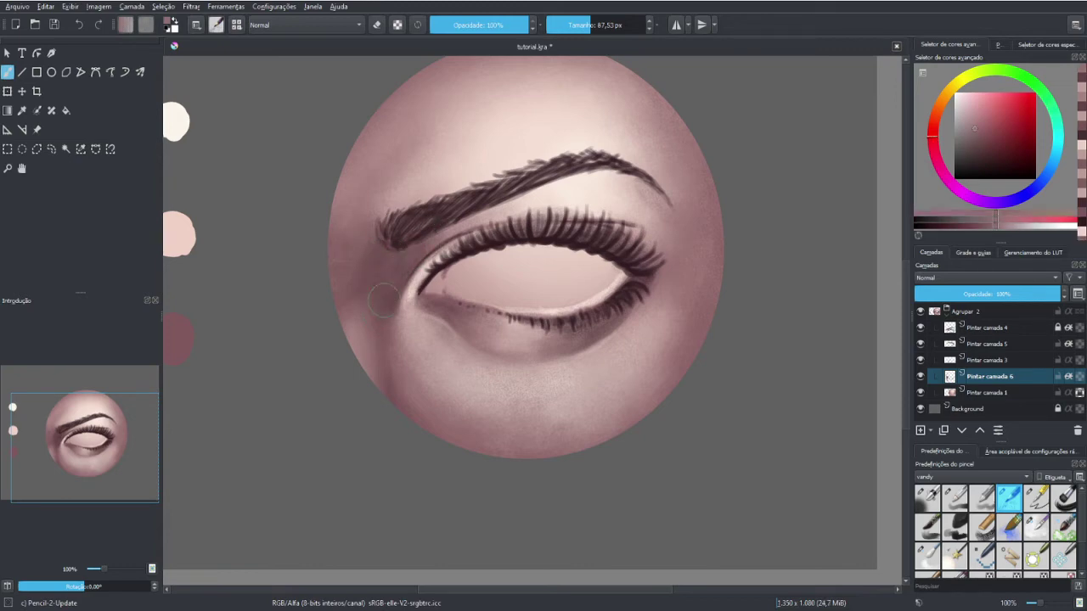
drag(533, 349, 517, 334)
Deepen the shadow along the inner lid and inner eye corner with a darker skin tone
ctrl+click(437, 314)
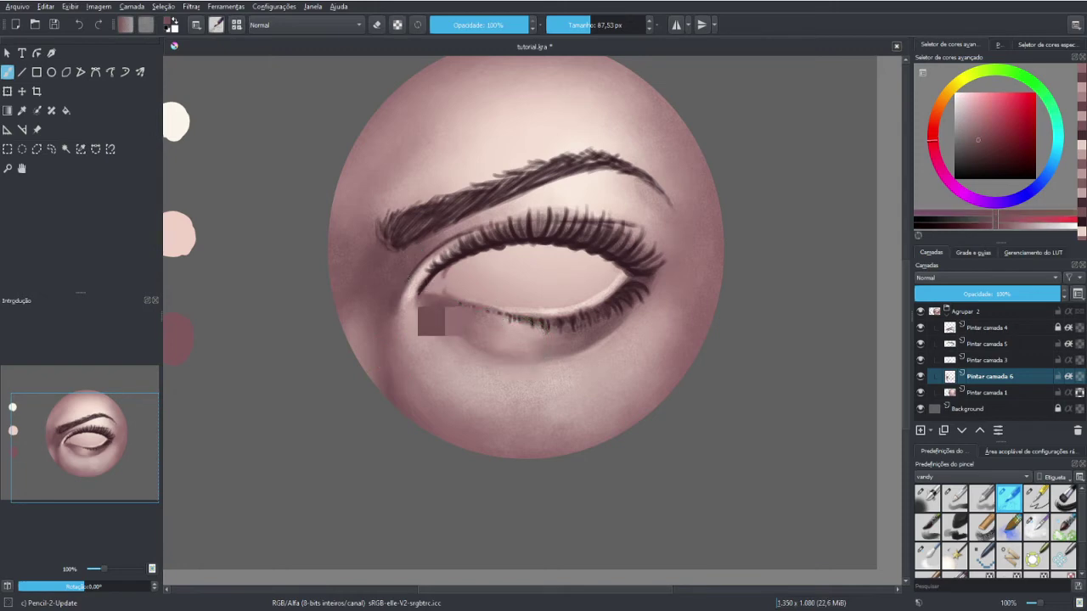
key(bracketleft)
key(bracketleft)
drag(399, 270, 409, 252)
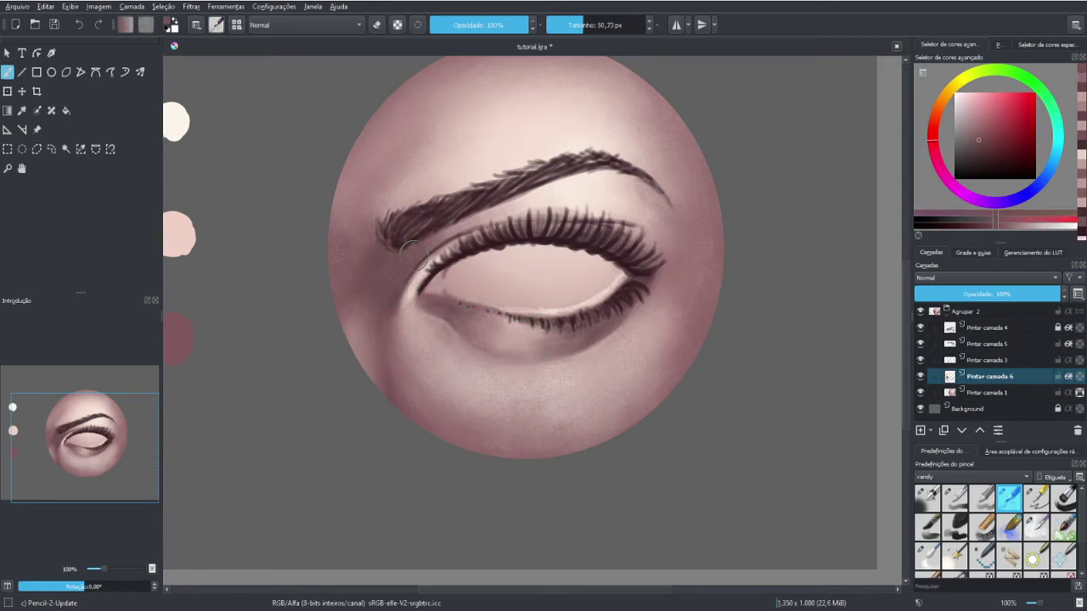
drag(392, 298, 398, 312)
key(bracketright)
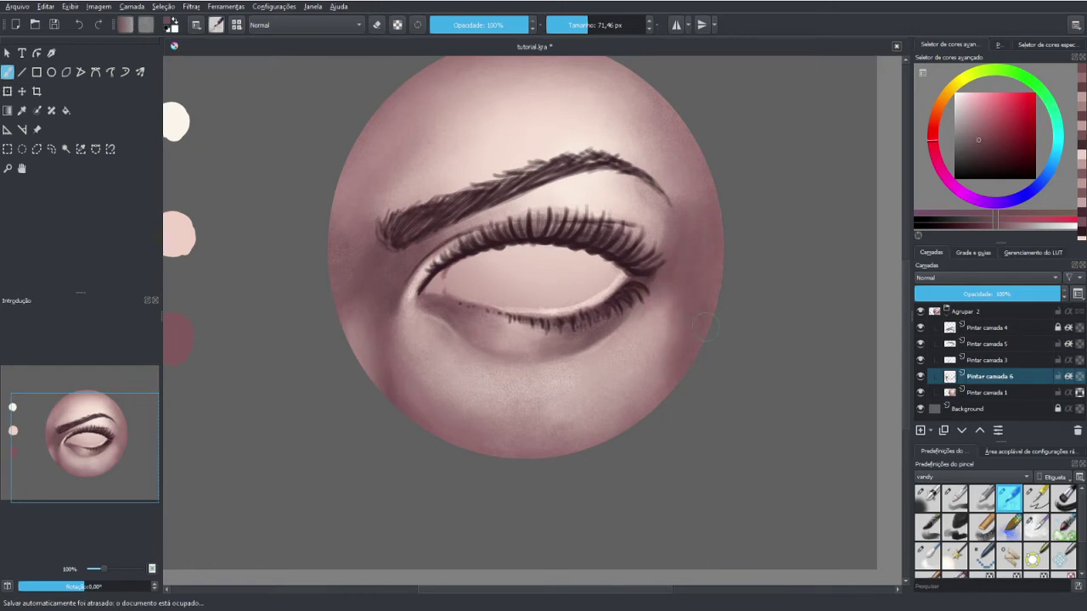
Darken the skin at the brow's outer end and shade across the forehead with reddish pink
ctrl+click(658, 327)
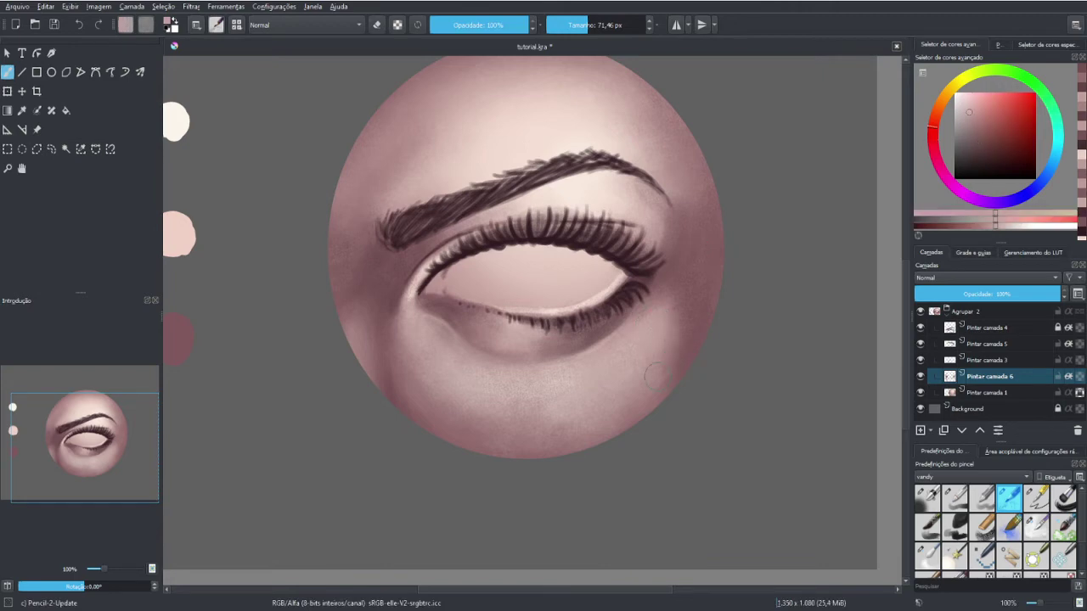
ctrl+click(703, 268)
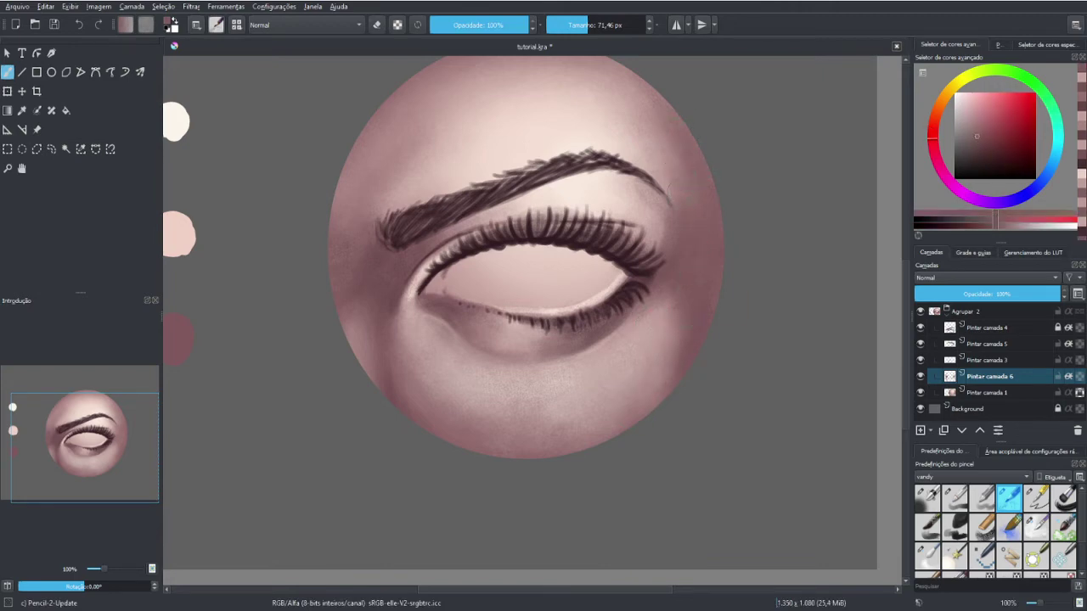
drag(679, 127, 674, 164)
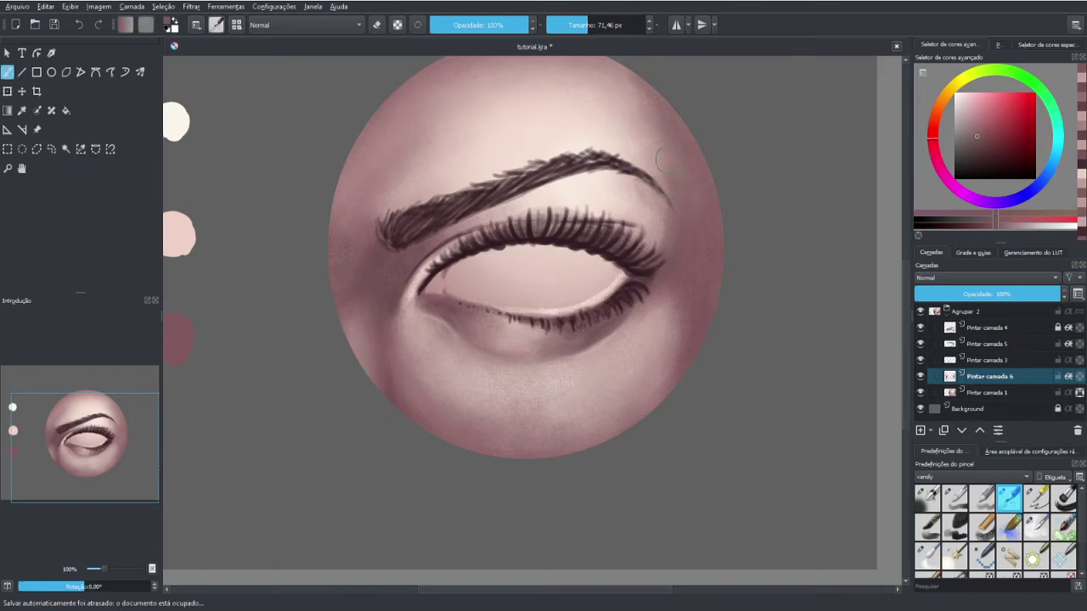
ctrl+click(543, 145)
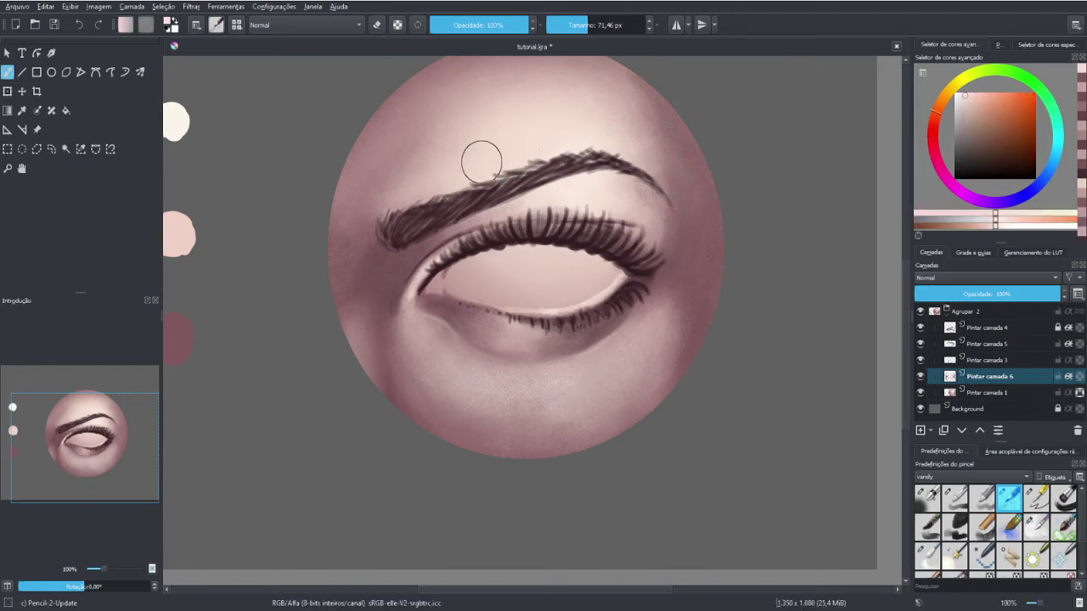
ctrl+click(407, 160)
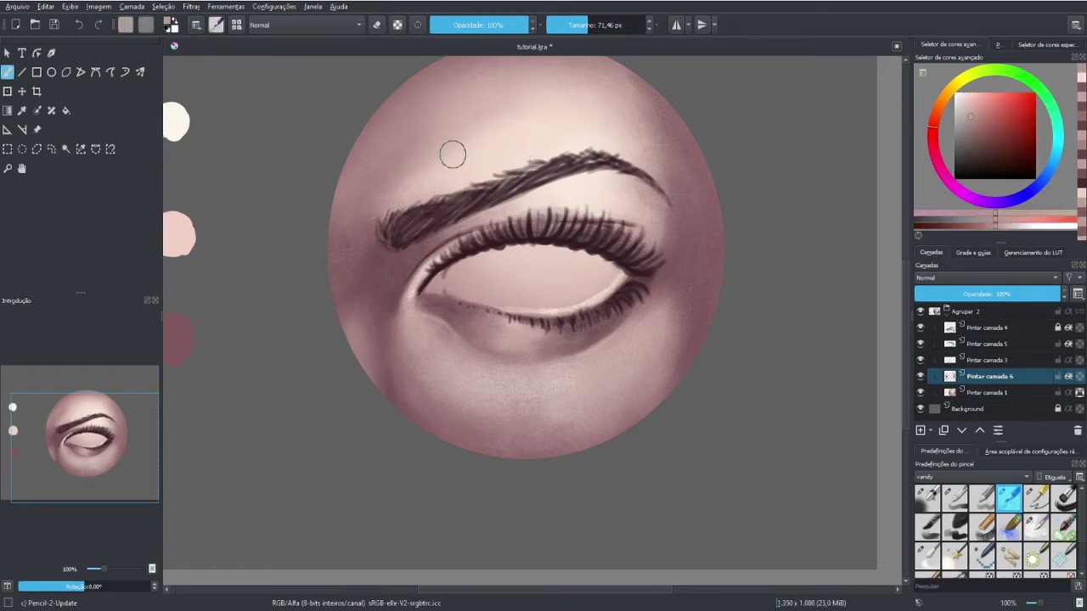
drag(453, 154, 649, 96)
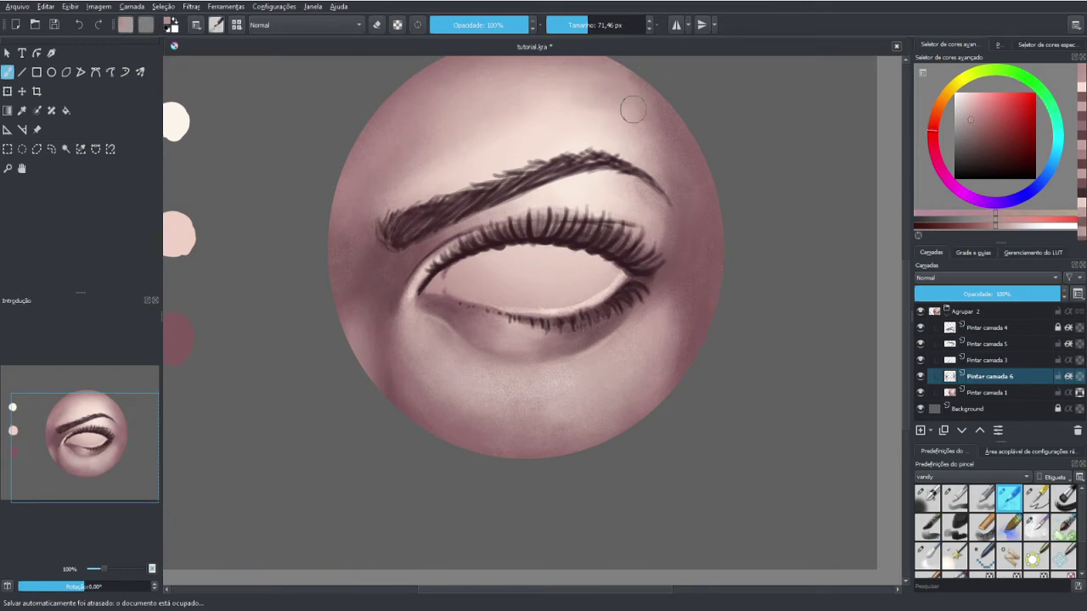
Compare Pintar camada 6 on and off, undo a trial merge, and pick near-white pale cyan
key(minus)
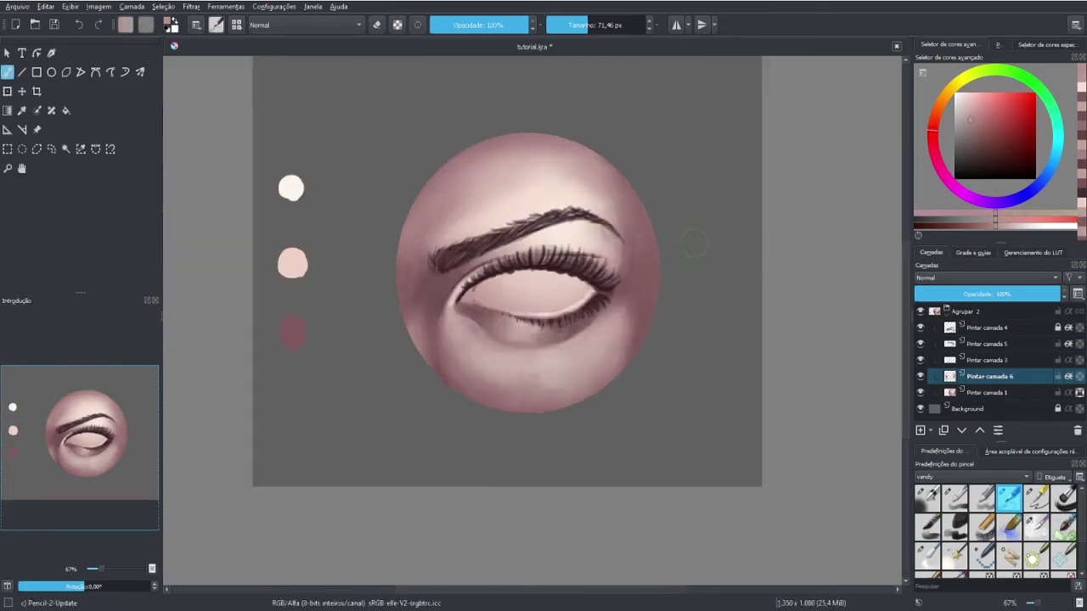
key(minus)
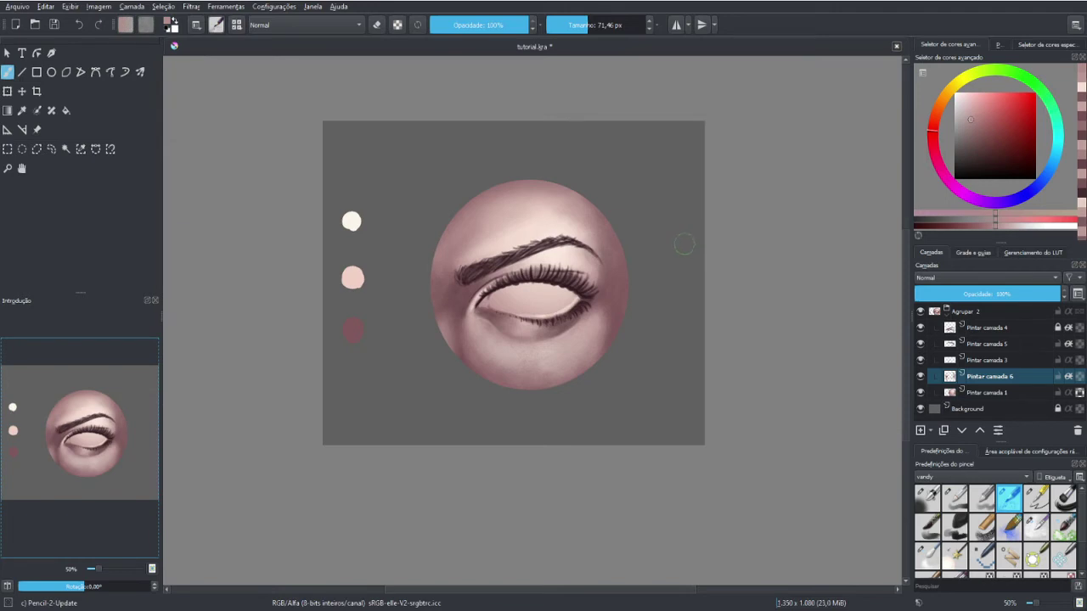
key(plus)
key(plus)
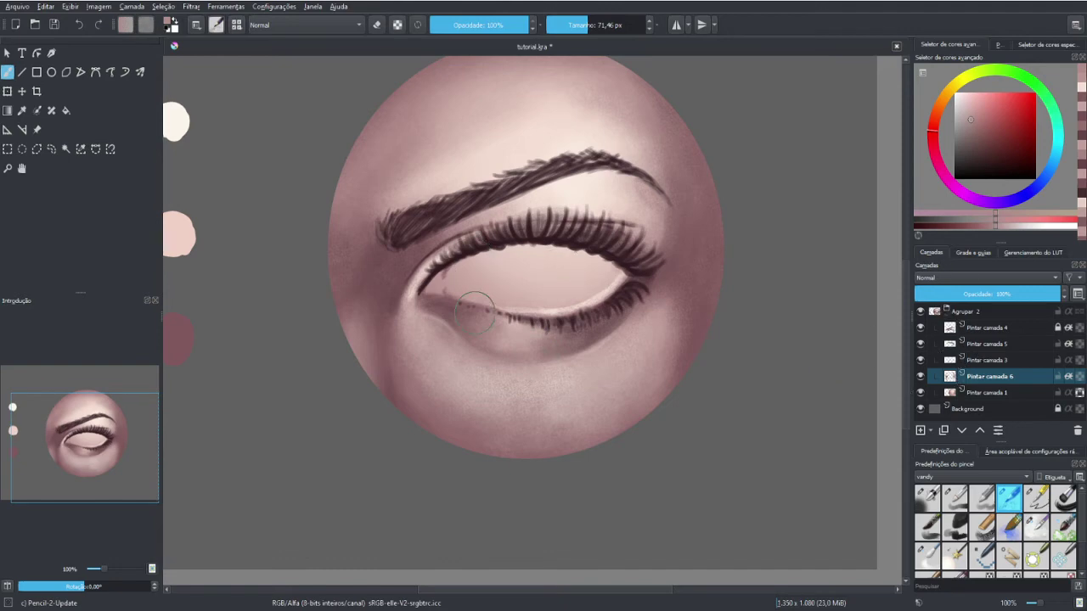
click(920, 377)
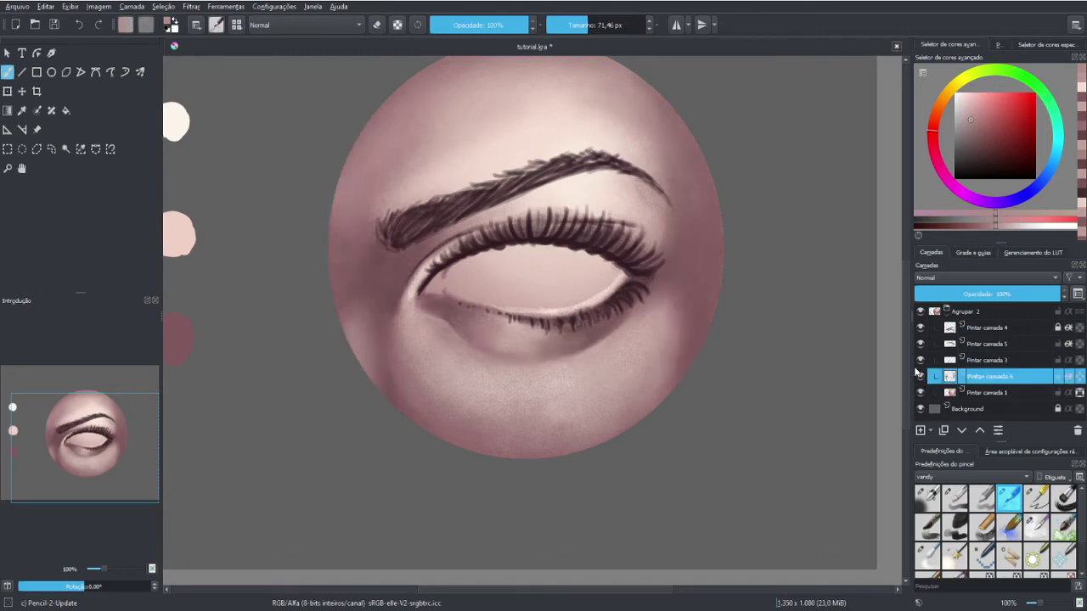
key(ctrl+e)
key(ctrl+z)
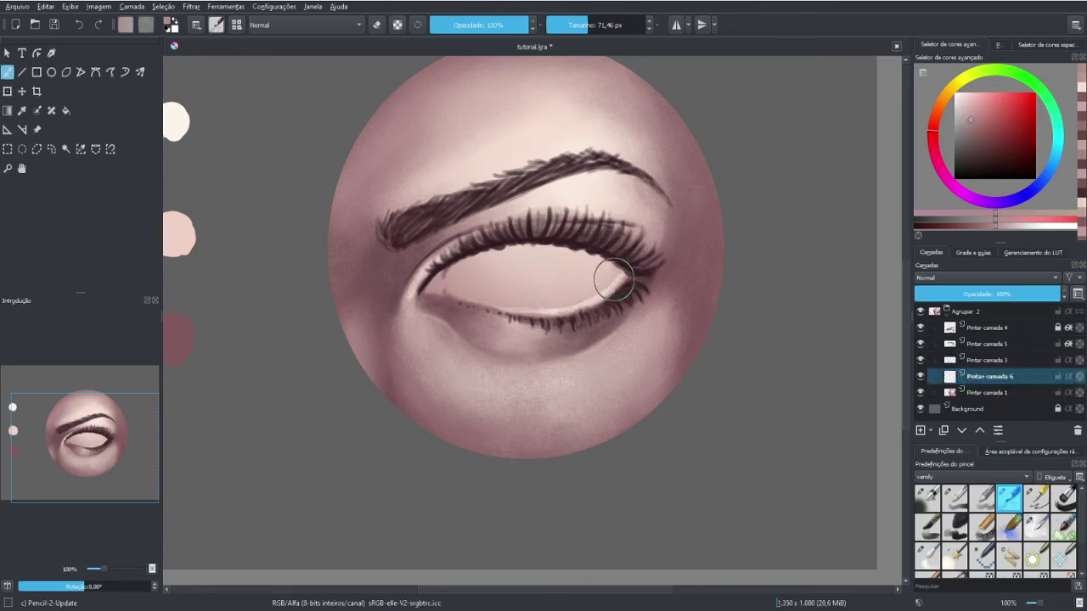
click(1058, 138)
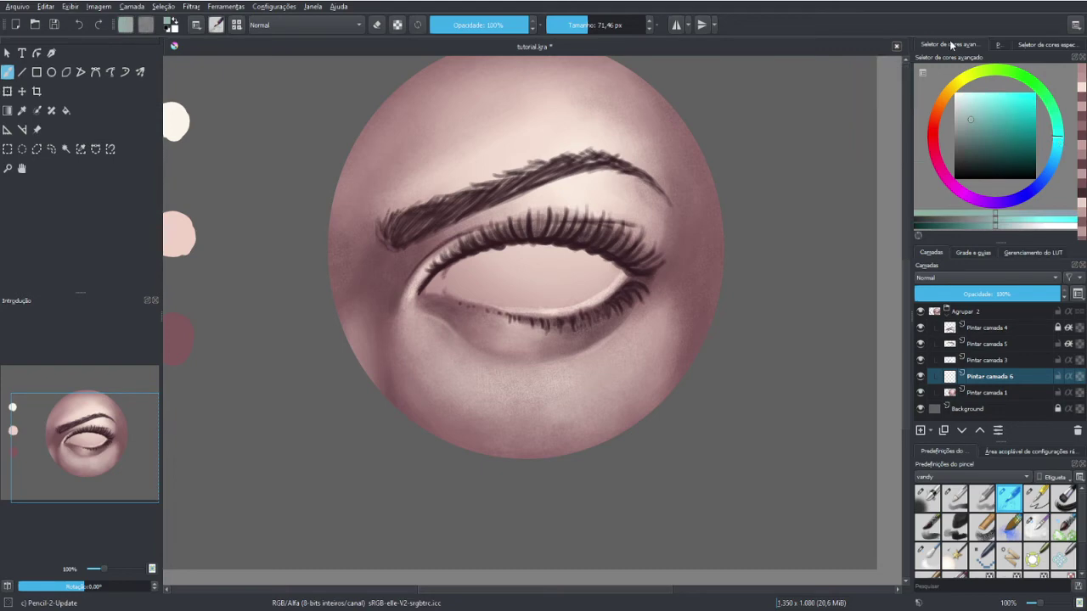
mouse_move(965, 102)
mouse_down()
mouse_move(951, 106)
mouse_move(961, 96)
mouse_up()
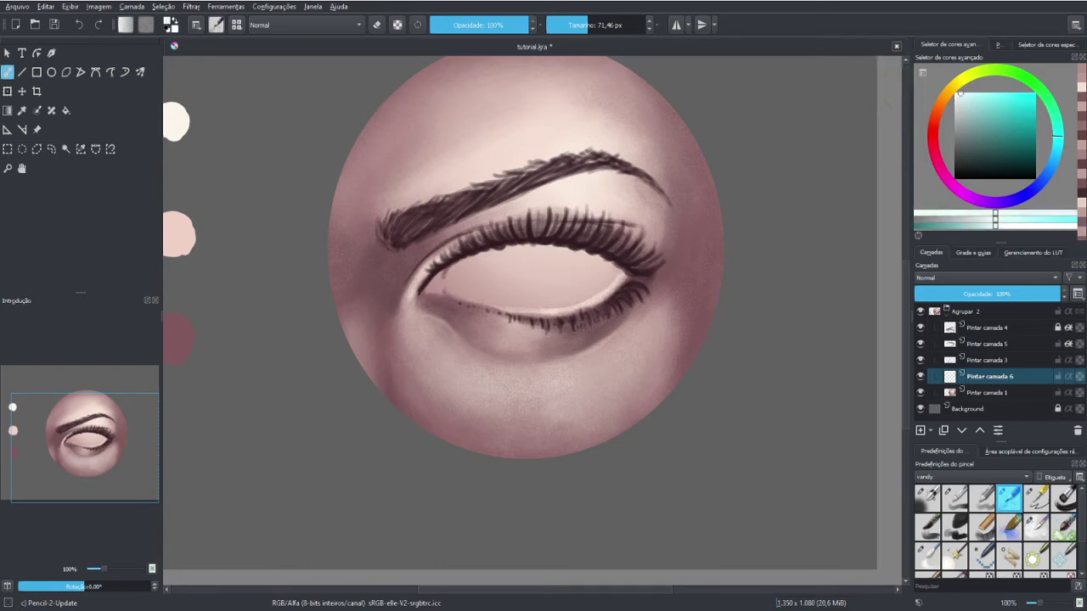
Switch to the Basic-3 Flow brush, zoom in, and undo a first pale stroke on the eye
click(957, 500)
scroll(542, 255, up, 1)
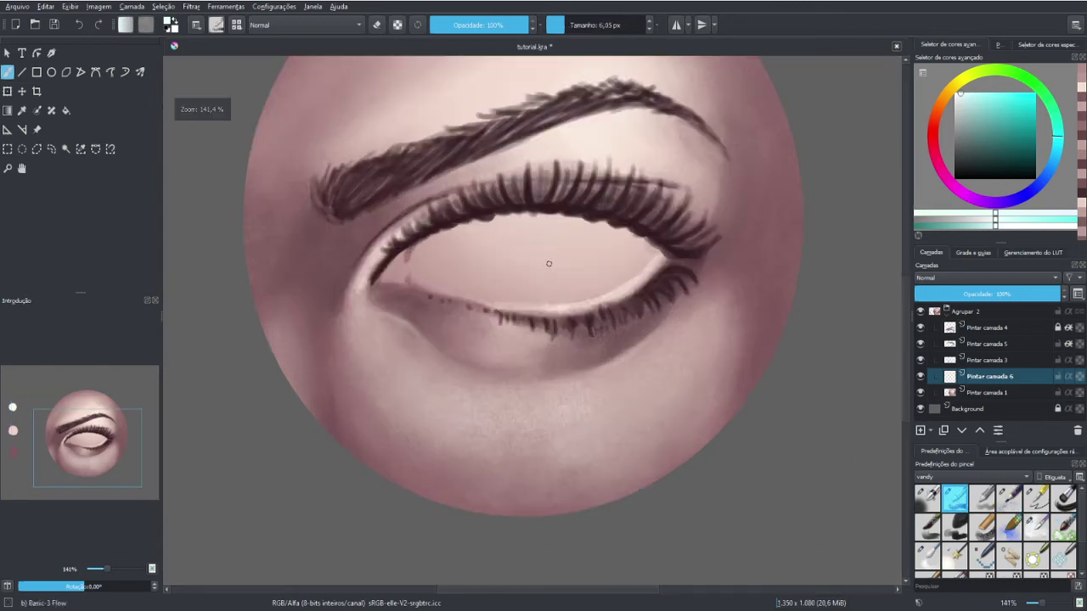
scroll(545, 263, up, 1)
mouse_move(557, 260)
mouse_down()
mouse_move(617, 274)
mouse_move(689, 230)
mouse_move(607, 283)
mouse_move(663, 247)
mouse_up()
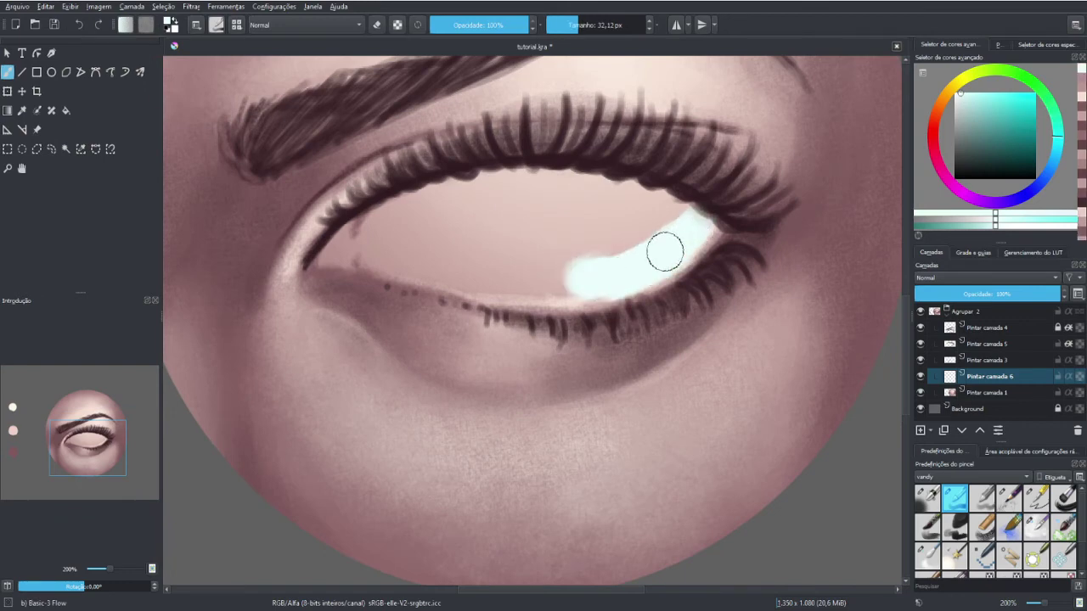
key(Delete)
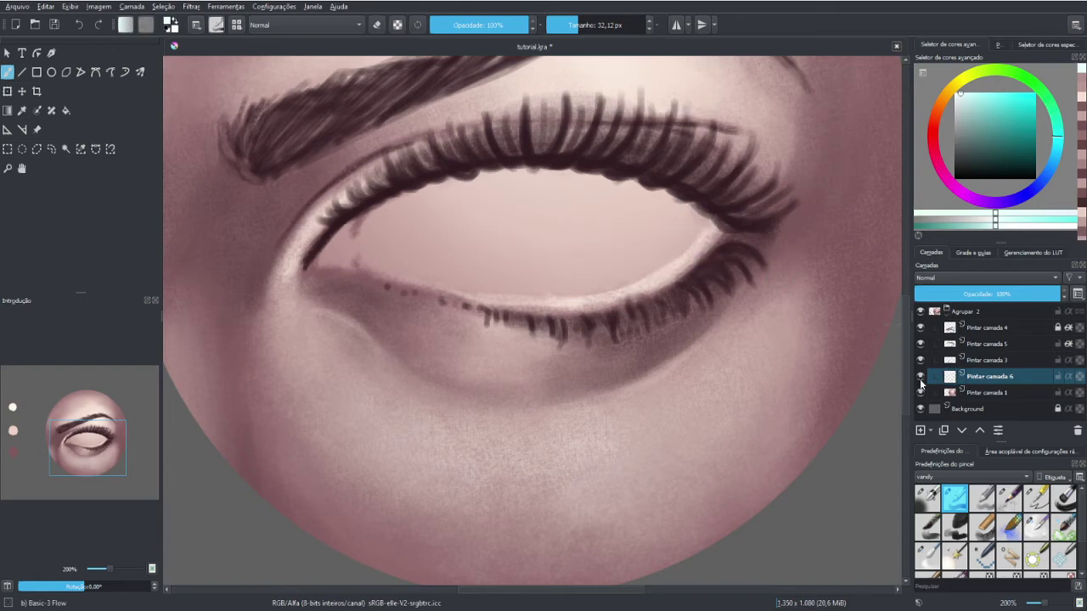
Fill the eye opening solid pale cyan-white with a smaller brush, then zoom back out
key(bracketleft)
mouse_move(637, 260)
mouse_down()
mouse_move(694, 230)
mouse_move(686, 213)
mouse_move(566, 177)
mouse_move(427, 195)
mouse_move(327, 253)
mouse_move(366, 254)
mouse_move(316, 259)
mouse_move(553, 284)
mouse_move(524, 287)
mouse_move(642, 272)
mouse_move(555, 286)
mouse_move(478, 284)
mouse_move(565, 281)
mouse_move(572, 259)
mouse_move(698, 219)
mouse_move(599, 259)
mouse_move(453, 274)
mouse_move(570, 214)
mouse_move(416, 240)
mouse_move(395, 230)
mouse_move(604, 194)
mouse_up()
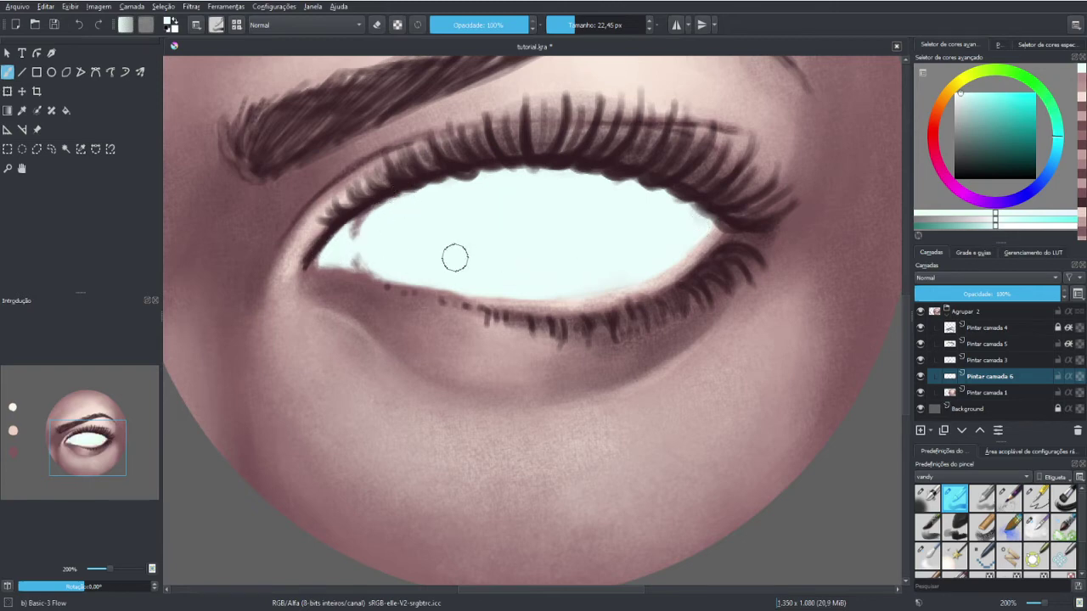
scroll(454, 257, down, 1)
scroll(463, 247, down, 1)
scroll(464, 247, down, 2)
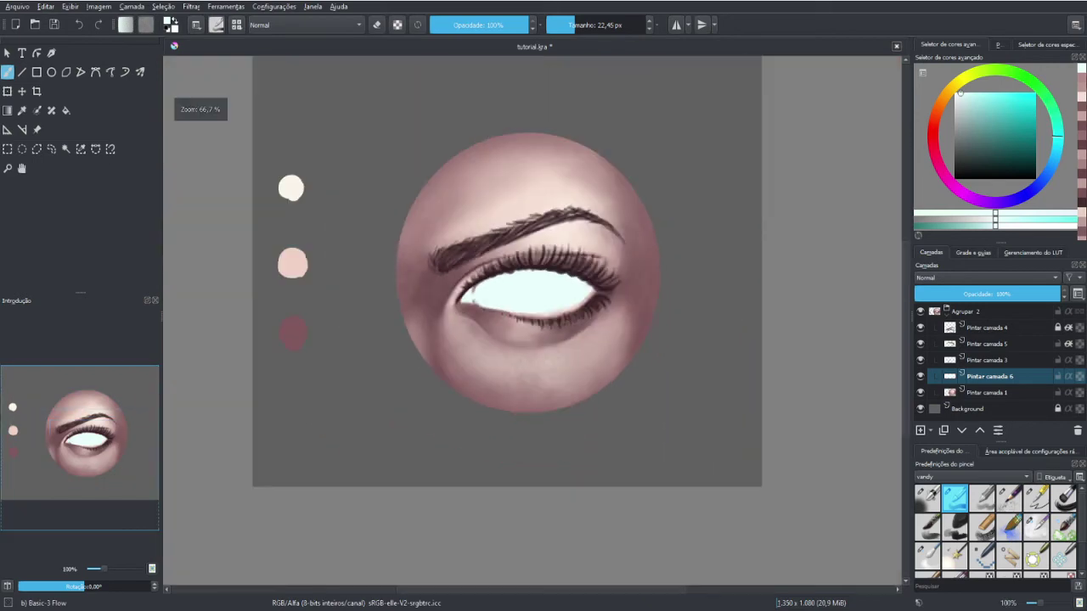
scroll(536, 321, up, 2)
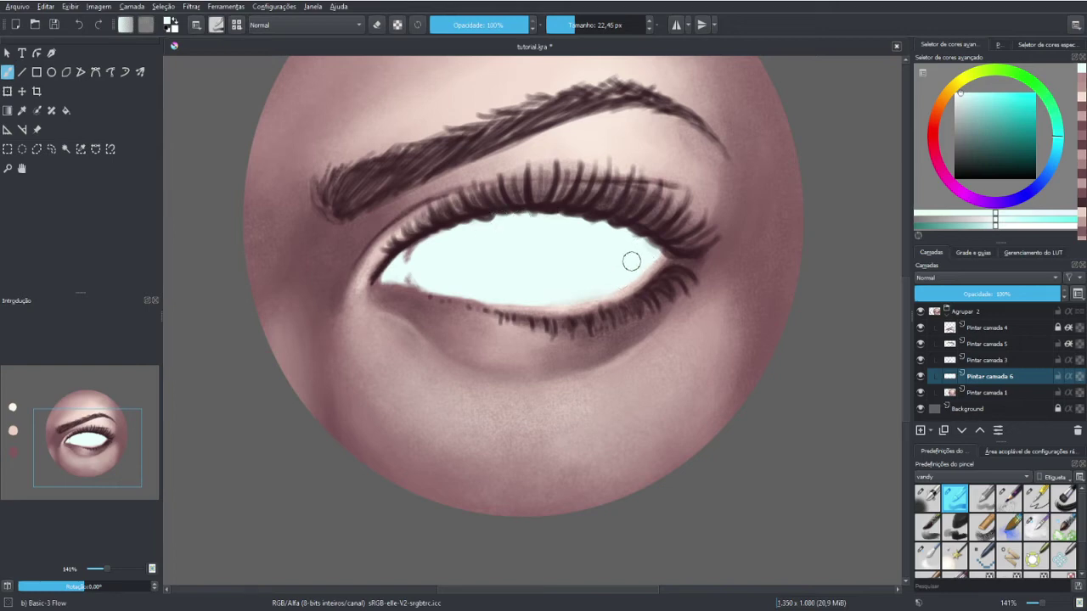
Alpha-lock Pintar camada 6 and load a smaller Airbrush Soft with greyish-cyan
click(1079, 383)
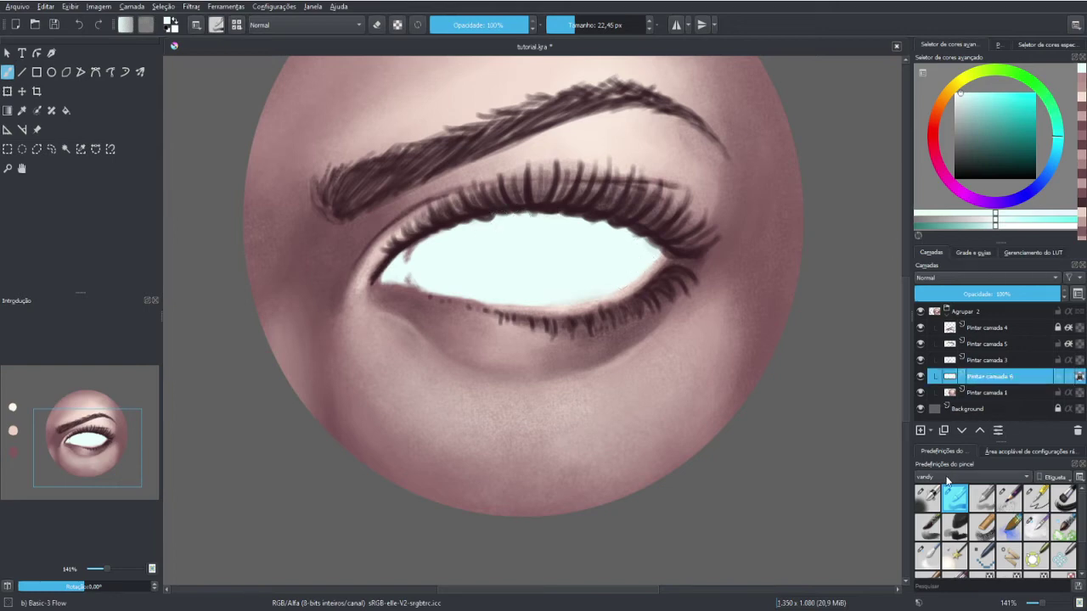
click(929, 501)
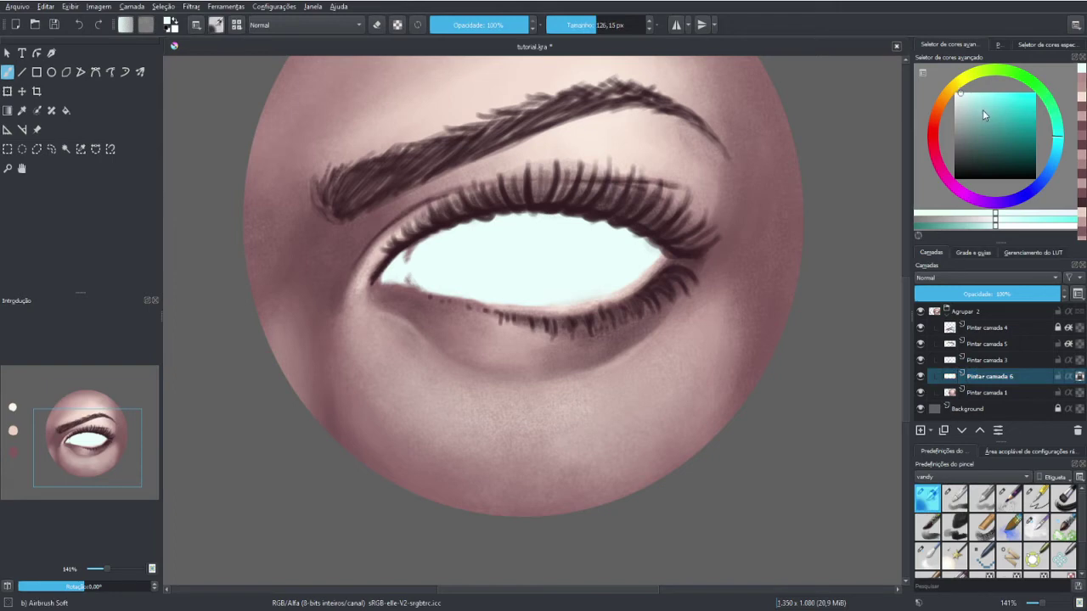
click(1058, 149)
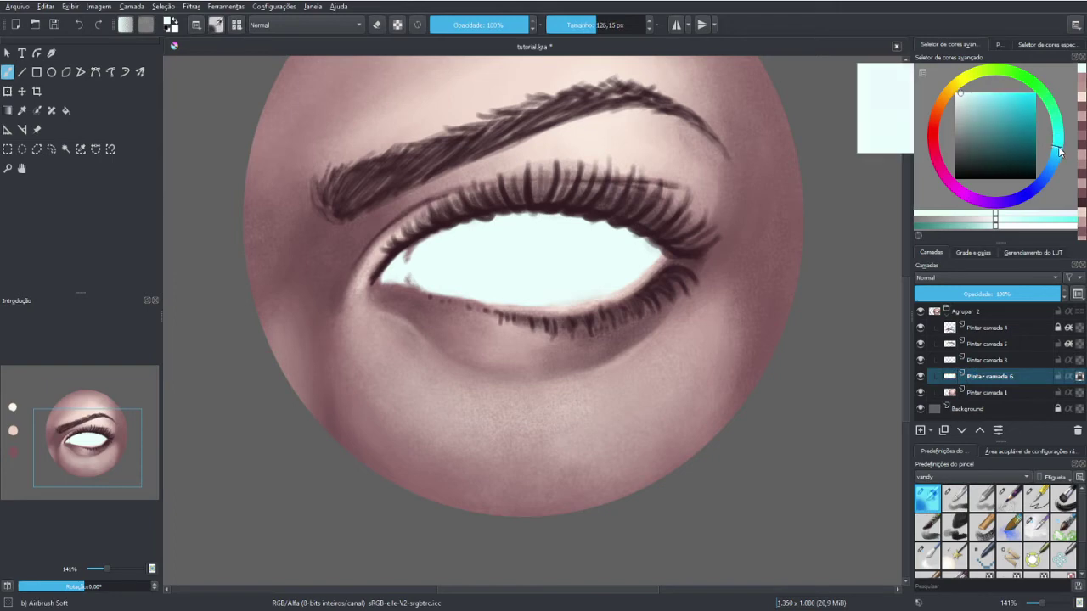
click(970, 109)
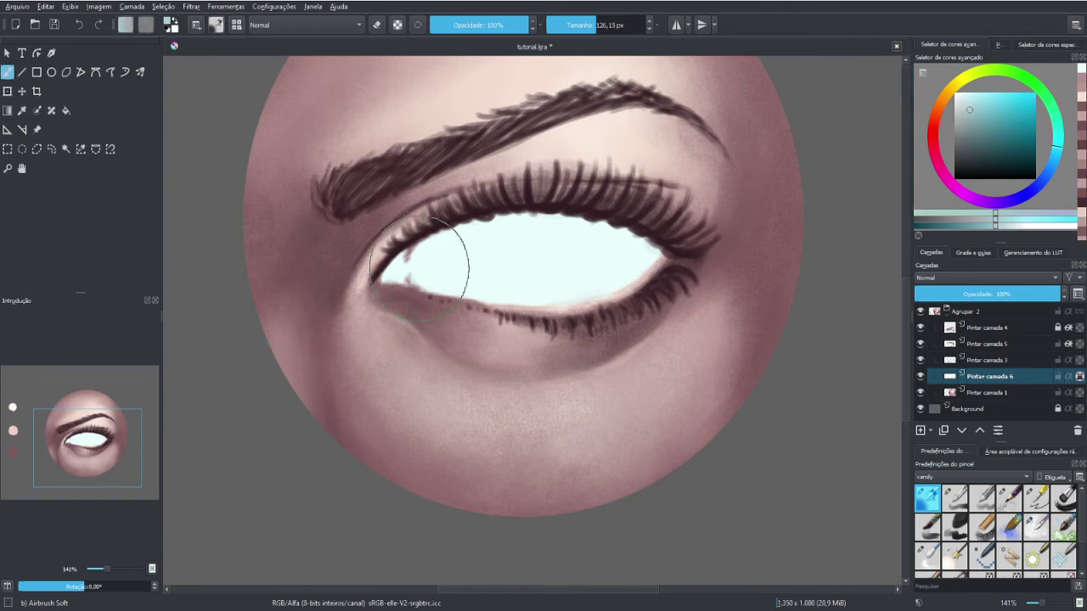
key(bracketleft)
key(bracketleft)
key(bracketleft)
Shade the upper eye white darker blue-cyan and tint the lower part more cyan
drag(365, 264, 444, 226)
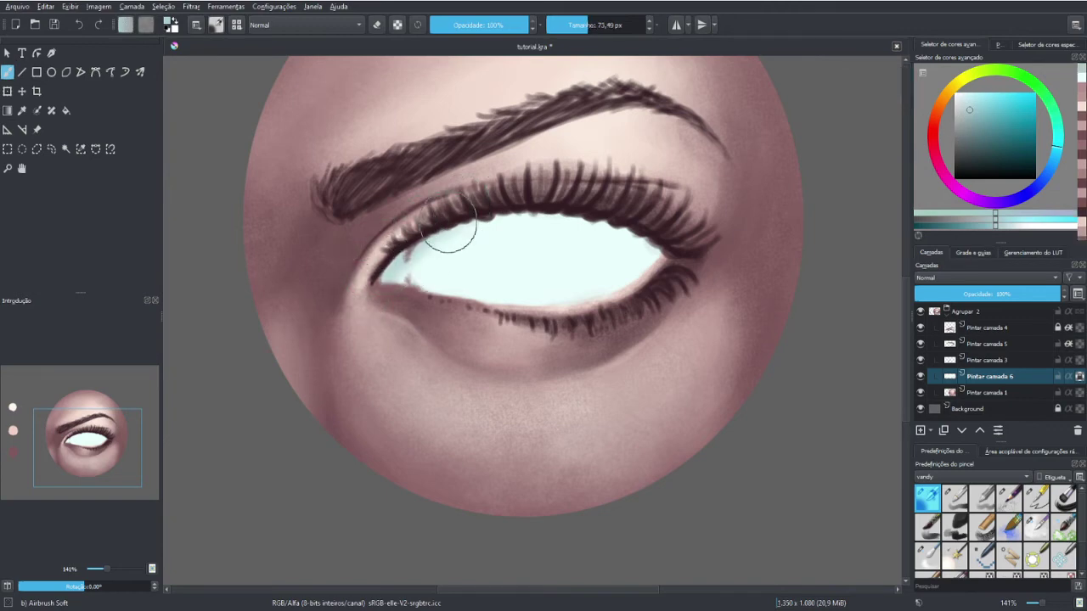
drag(389, 252, 662, 238)
drag(439, 250, 679, 244)
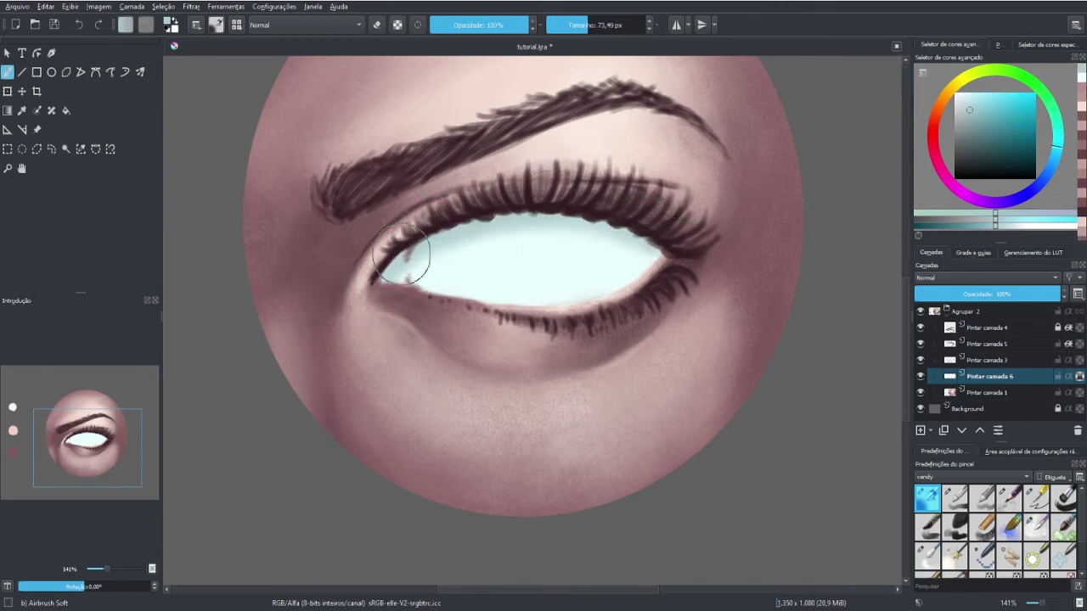
drag(413, 243, 678, 237)
drag(425, 266, 540, 252)
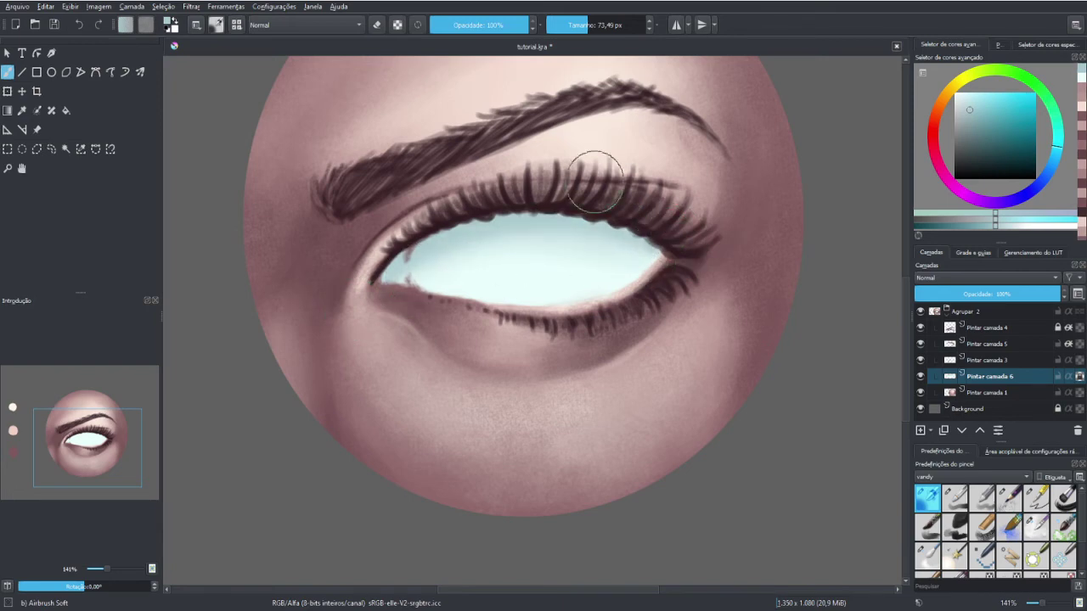
key(bracketleft)
key(bracketleft)
key(bracketleft)
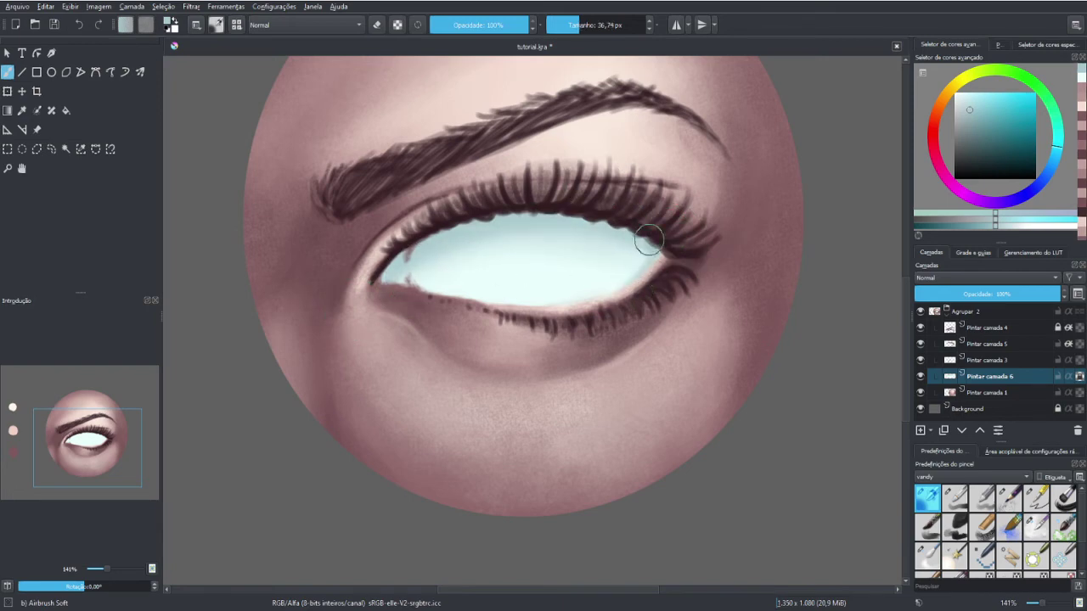
Cover the pink marks in both eye corners and lighten the lower waterline
mouse_move(637, 238)
mouse_down()
mouse_move(643, 270)
mouse_move(635, 235)
mouse_up()
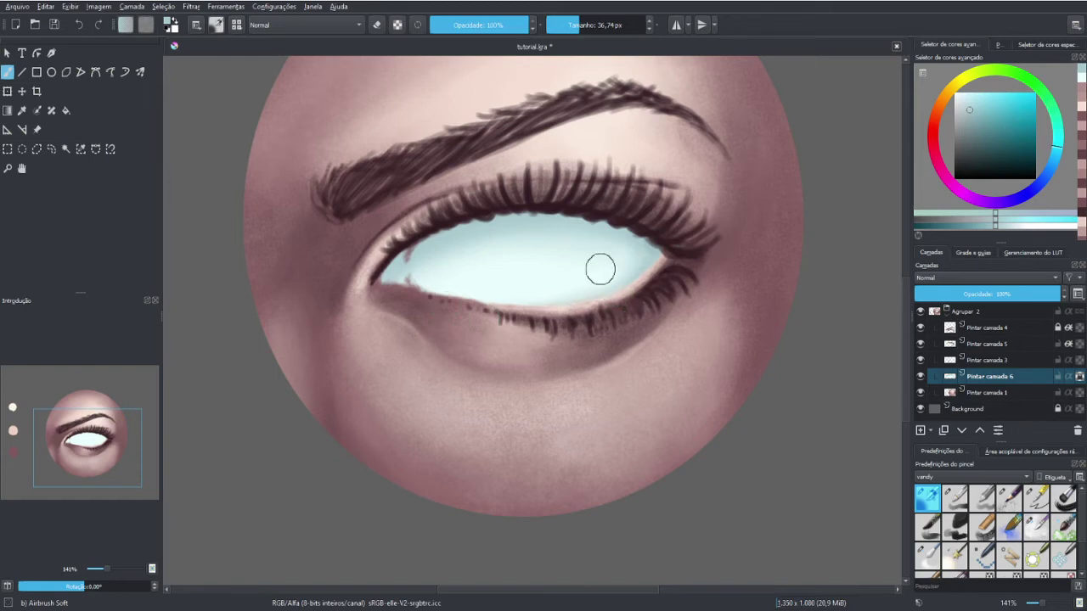
drag(408, 256, 416, 291)
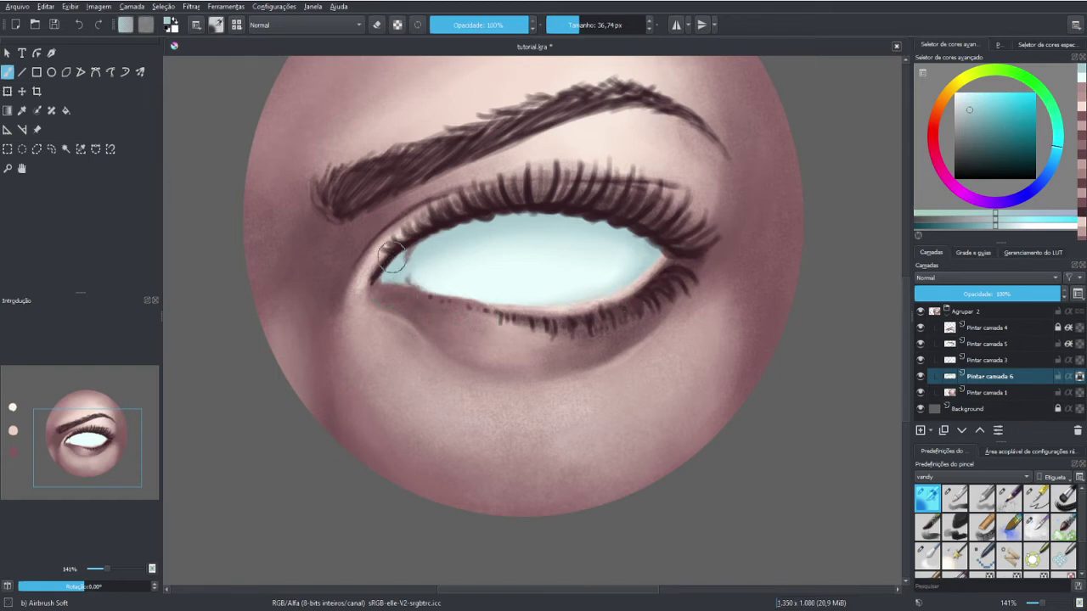
mouse_move(384, 248)
mouse_down()
mouse_move(401, 280)
mouse_move(485, 306)
mouse_up()
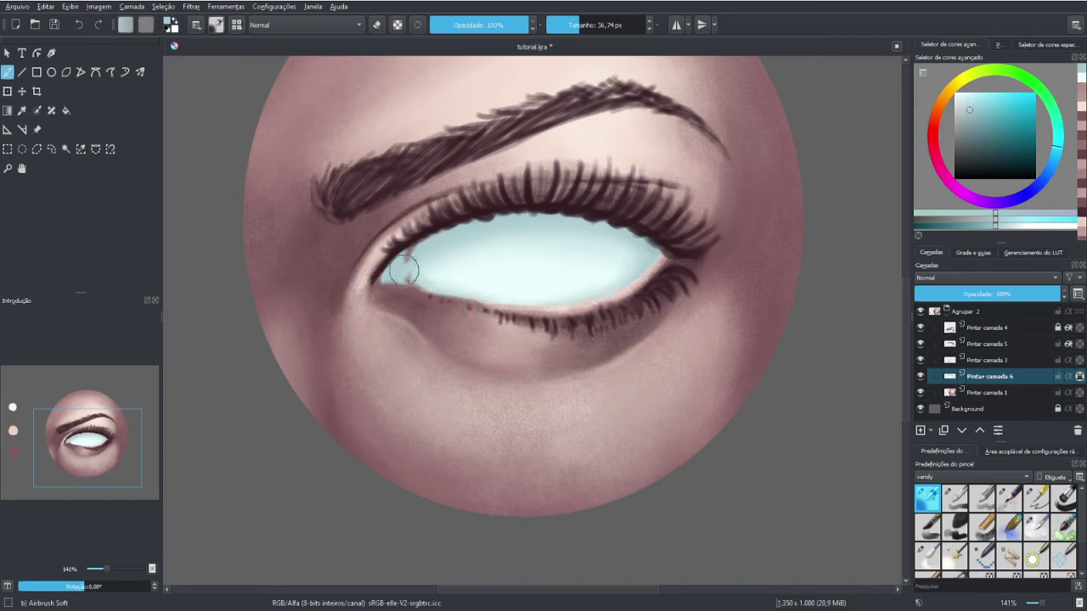
drag(405, 270, 572, 303)
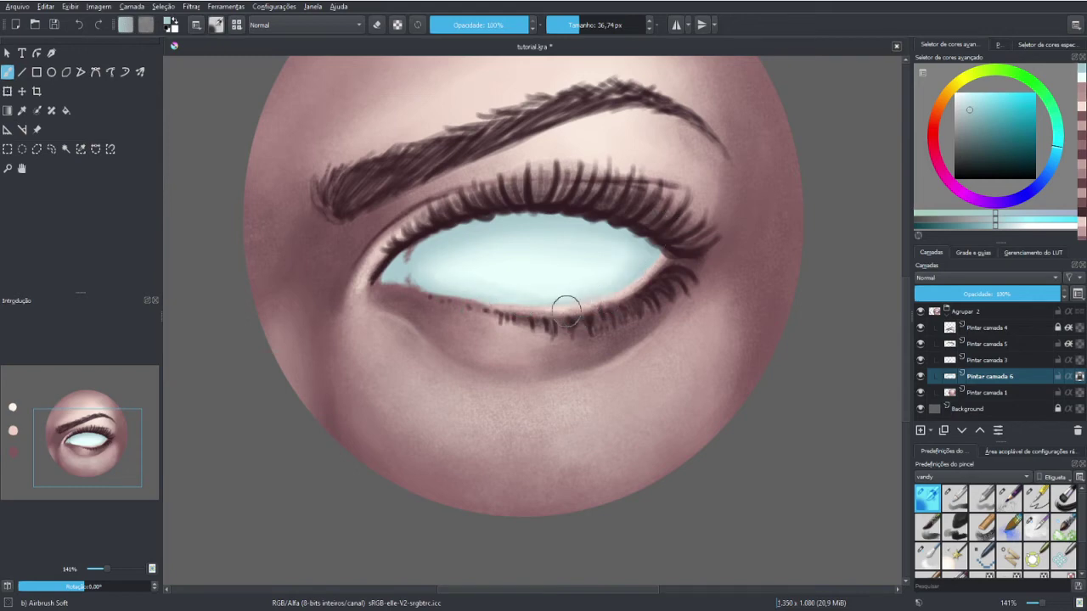
key(minus)
key(minus)
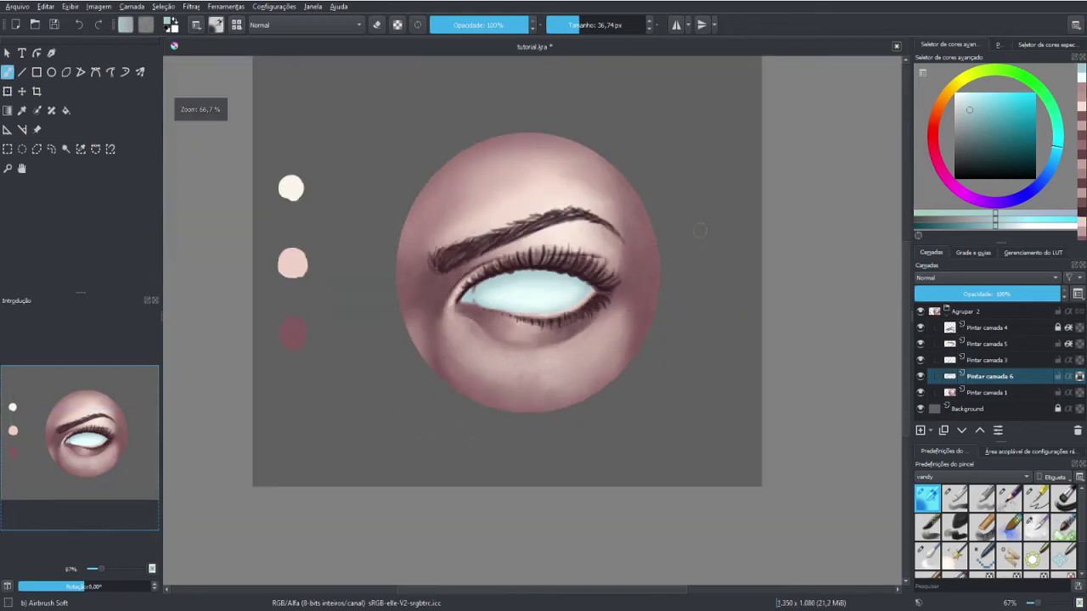
key(plus)
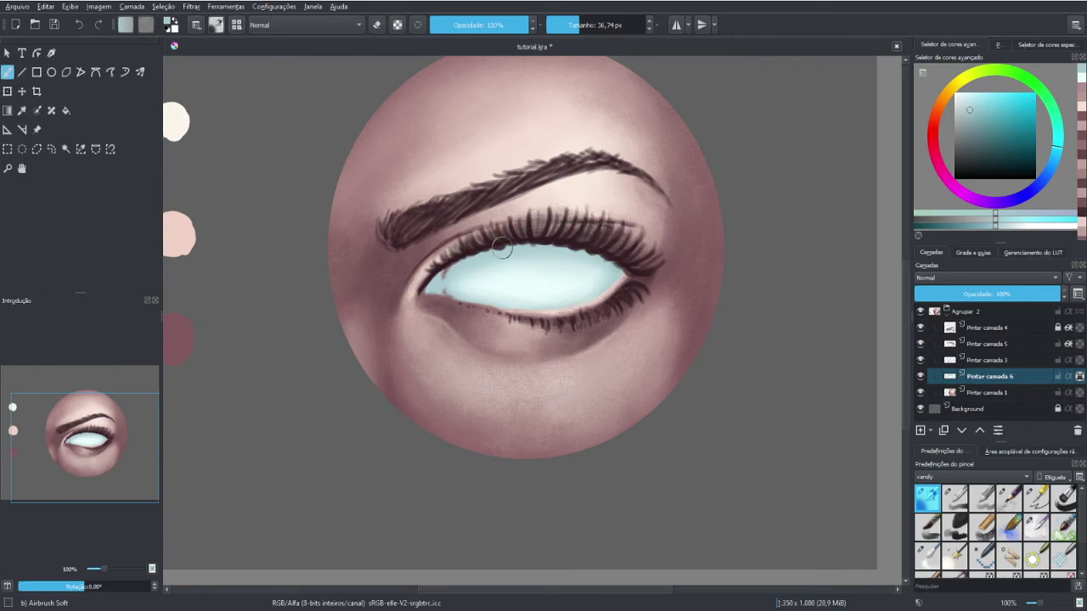
Pick a darker blue, then smooth the eye-white shading with the Blender Blur brush
click(1058, 159)
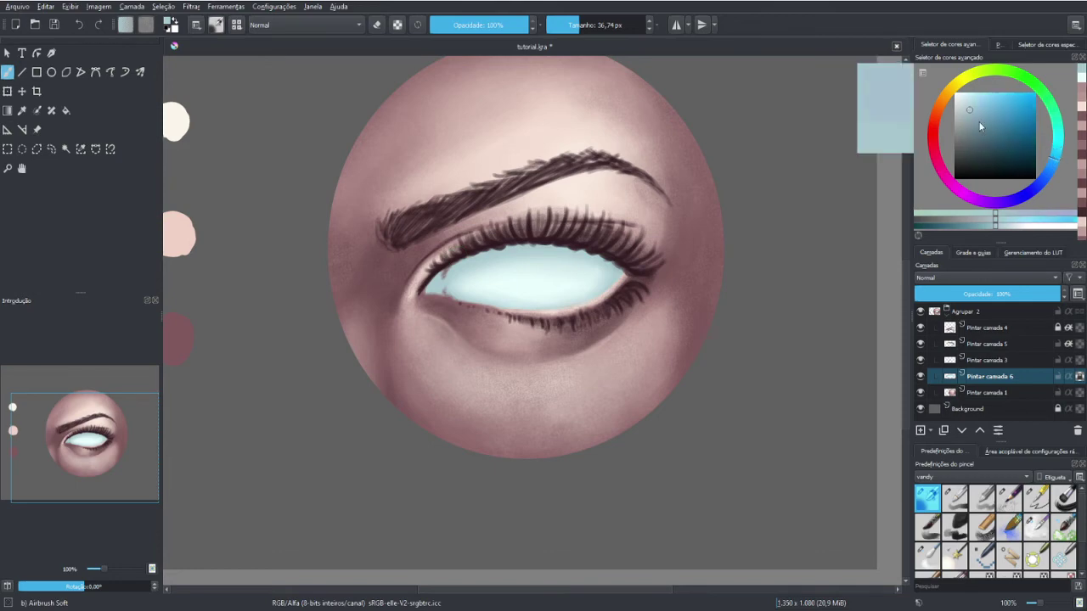
drag(978, 120, 976, 129)
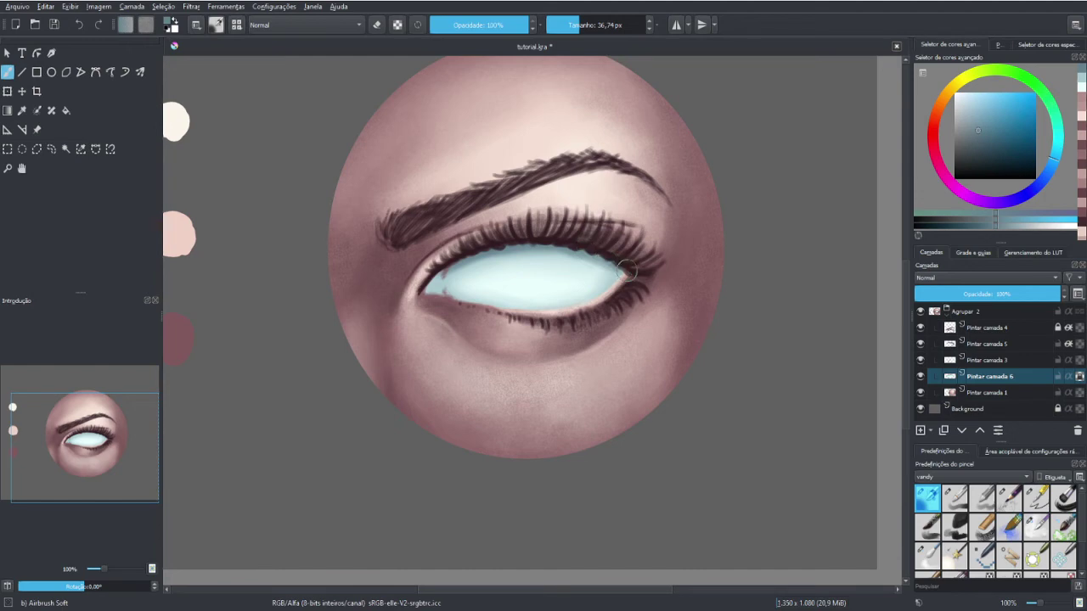
key(bracketleft)
key(bracketleft)
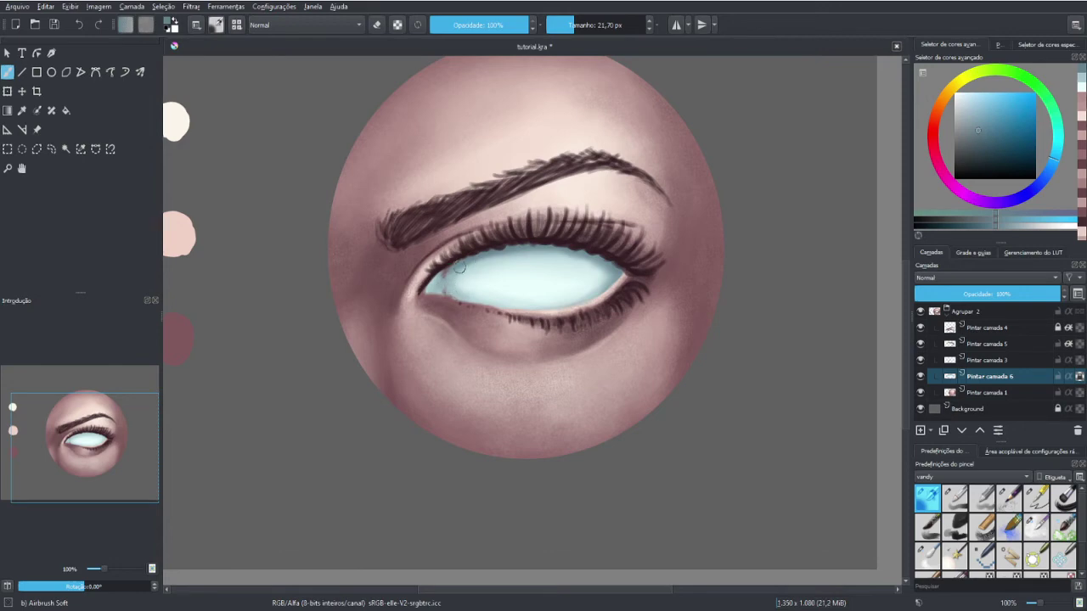
key(bracketright)
click(932, 561)
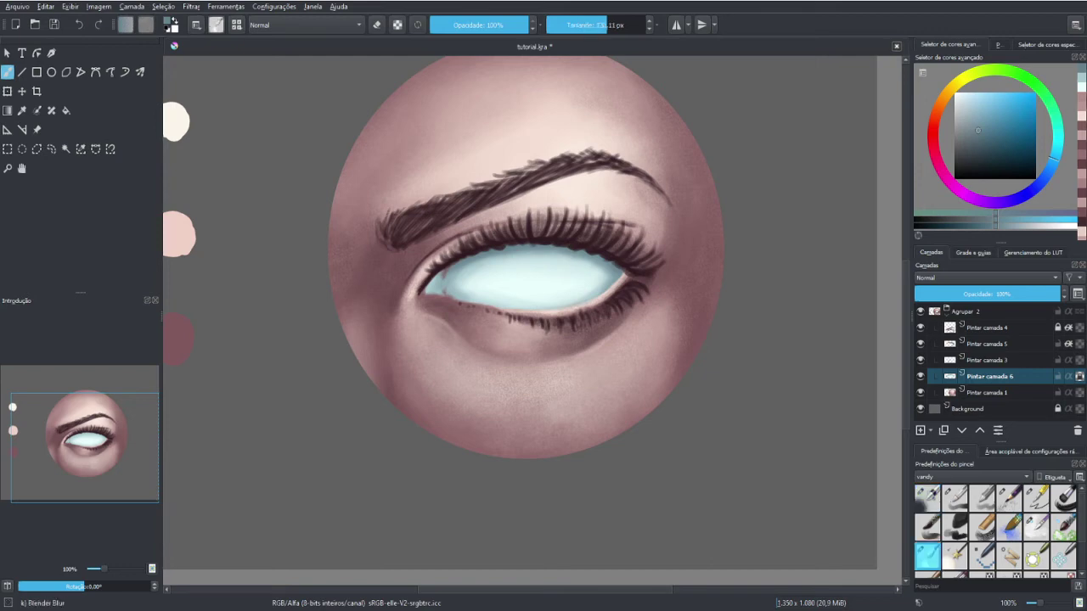
key(bracketleft)
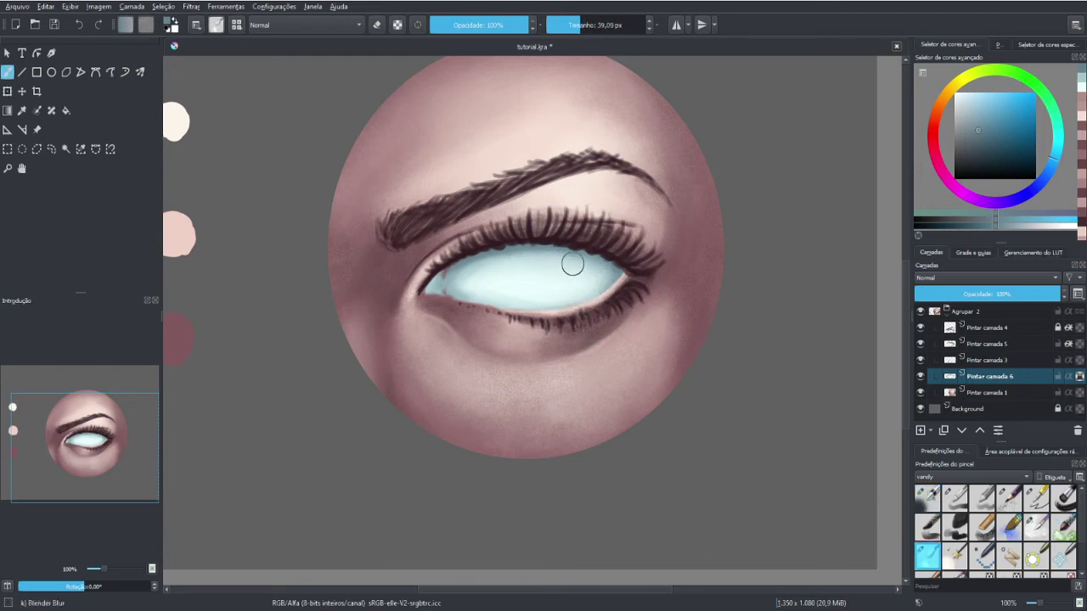
mouse_move(478, 277)
mouse_down()
mouse_move(464, 290)
mouse_move(608, 276)
mouse_up()
Add a new layer and load a saturated rust brown on the Basic-3 Flow brush
click(919, 431)
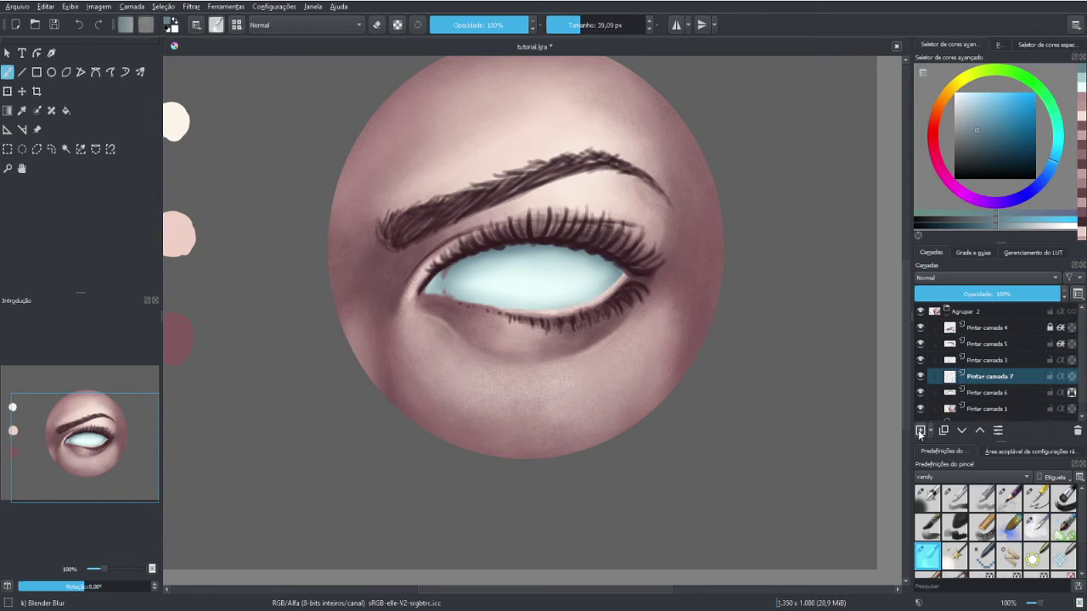
click(935, 126)
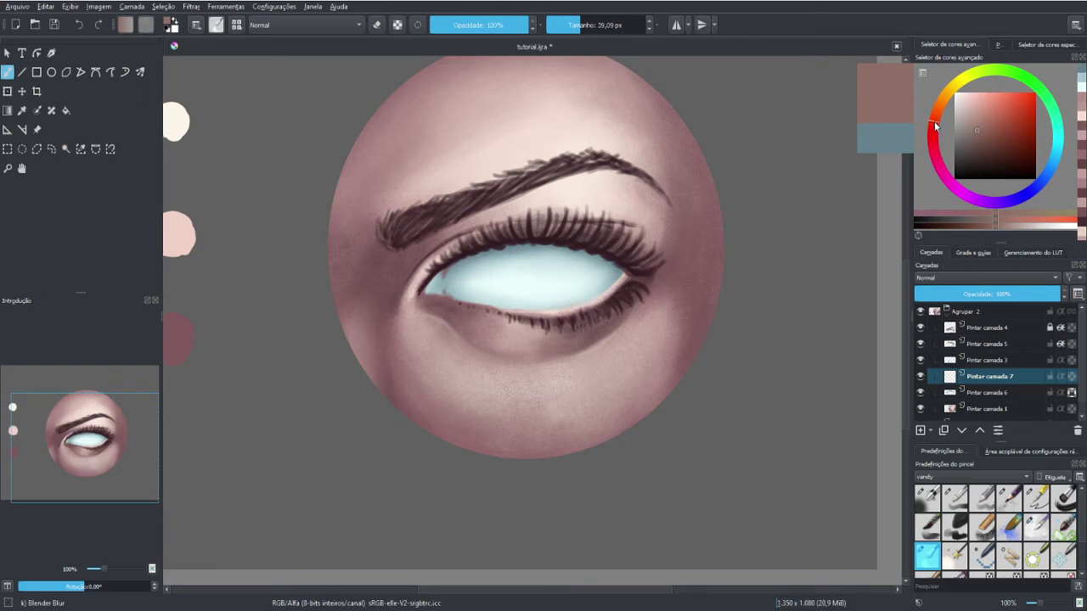
drag(935, 126, 937, 123)
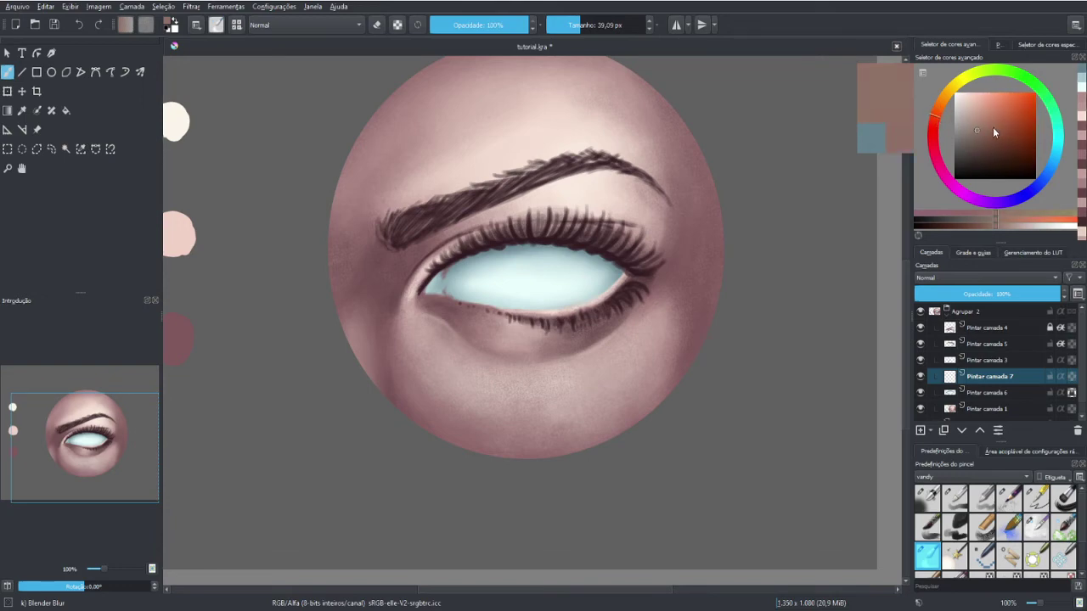
drag(1003, 127, 1006, 130)
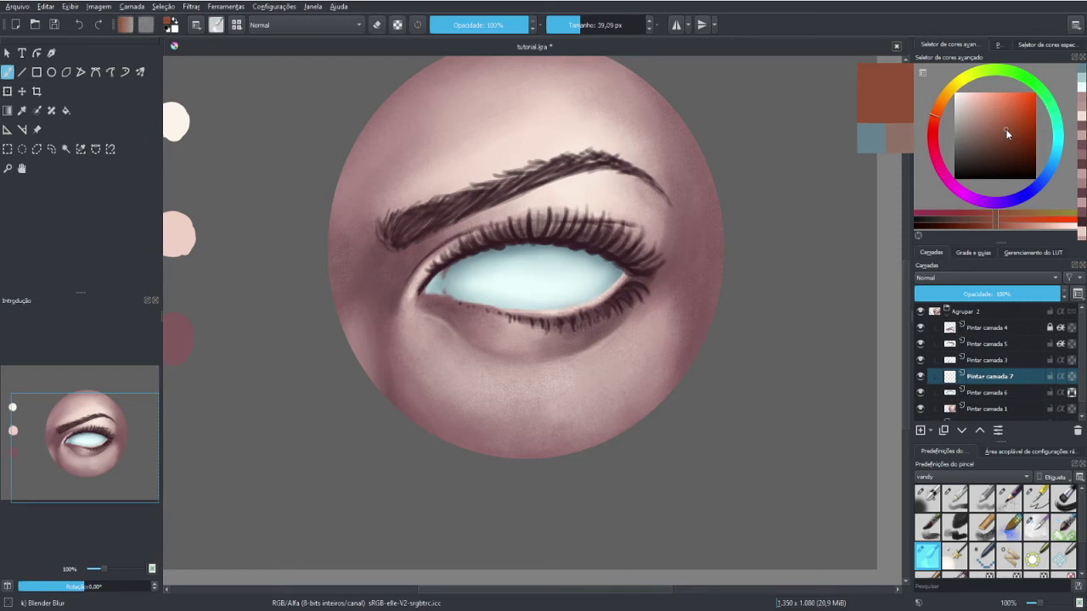
click(962, 504)
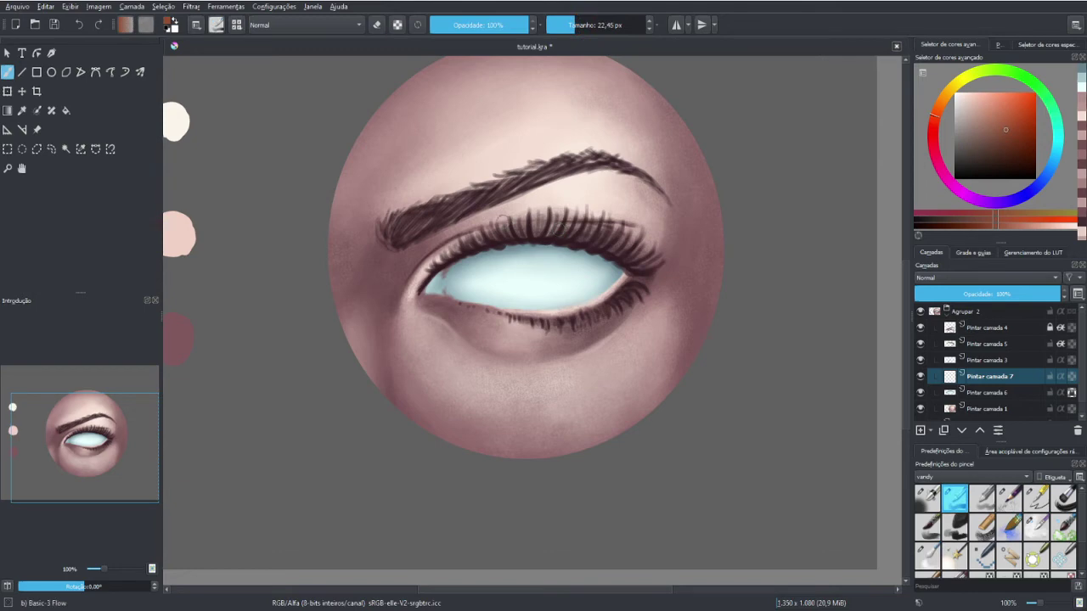
Paint the rust-brown iris disc on the eye white and tidy its edges in eraser mode
mouse_move(524, 266)
mouse_down()
mouse_move(552, 266)
mouse_move(513, 297)
mouse_move(501, 255)
mouse_move(523, 302)
mouse_up()
mouse_move(491, 255)
mouse_down()
mouse_move(500, 287)
mouse_move(547, 297)
mouse_move(556, 246)
mouse_move(545, 290)
mouse_move(567, 265)
mouse_move(553, 285)
mouse_up()
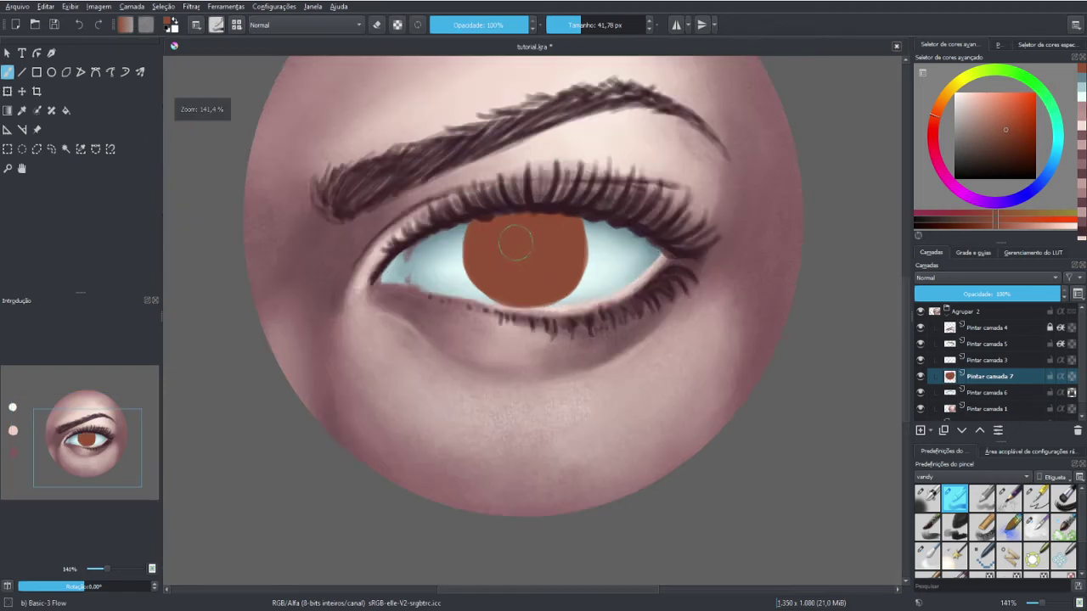
key(ctrl+plus)
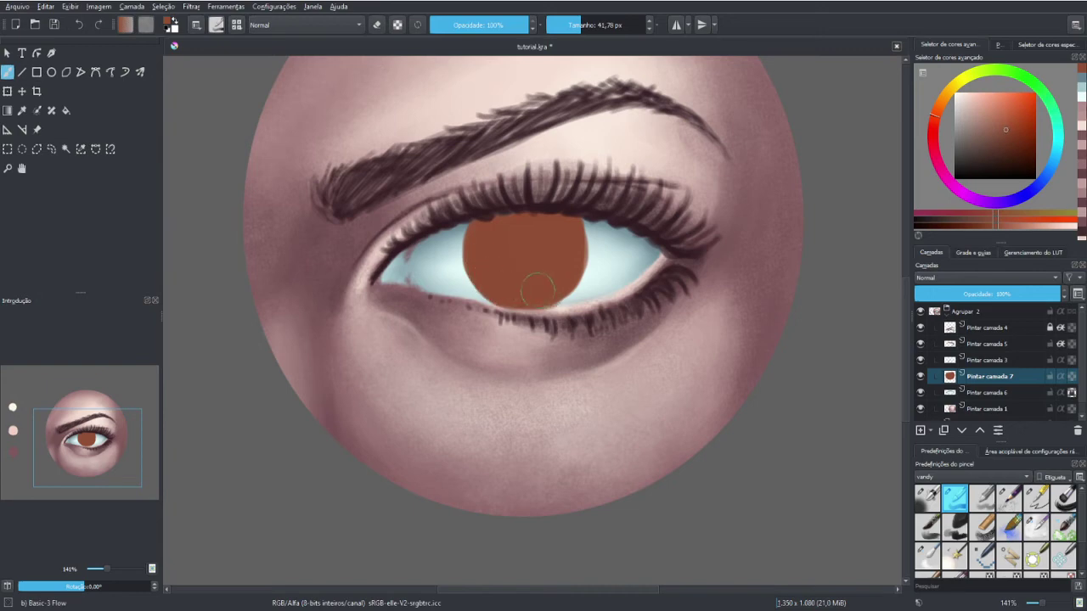
drag(566, 245, 560, 221)
key(e)
drag(493, 327, 549, 312)
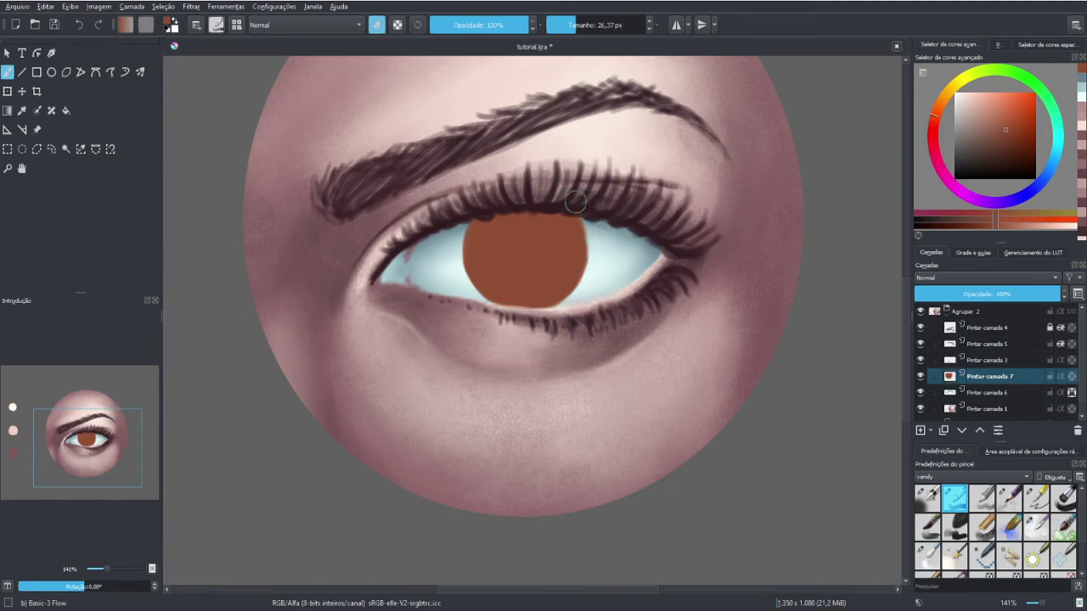
key(e)
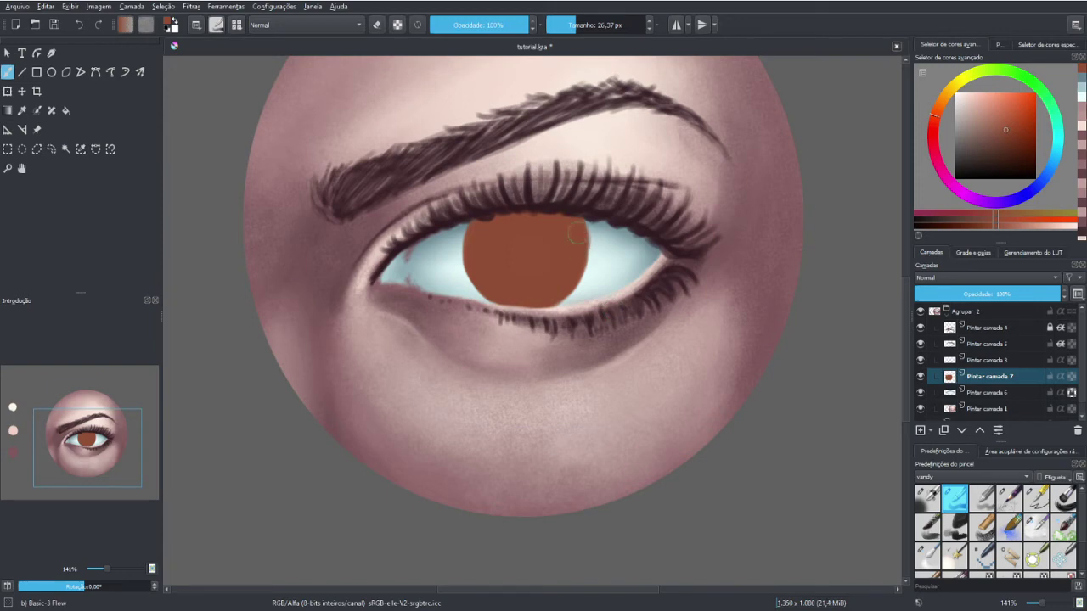
key(e)
click(1071, 378)
Paint a round dark-brown pupil in the iris centre
drag(936, 122, 936, 129)
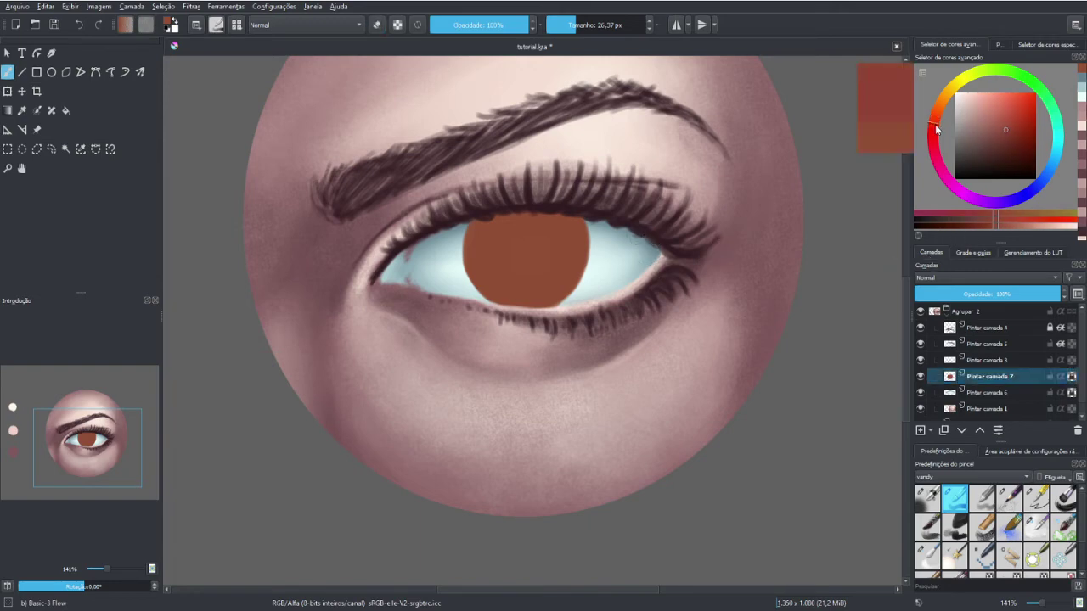
drag(1007, 136, 1012, 156)
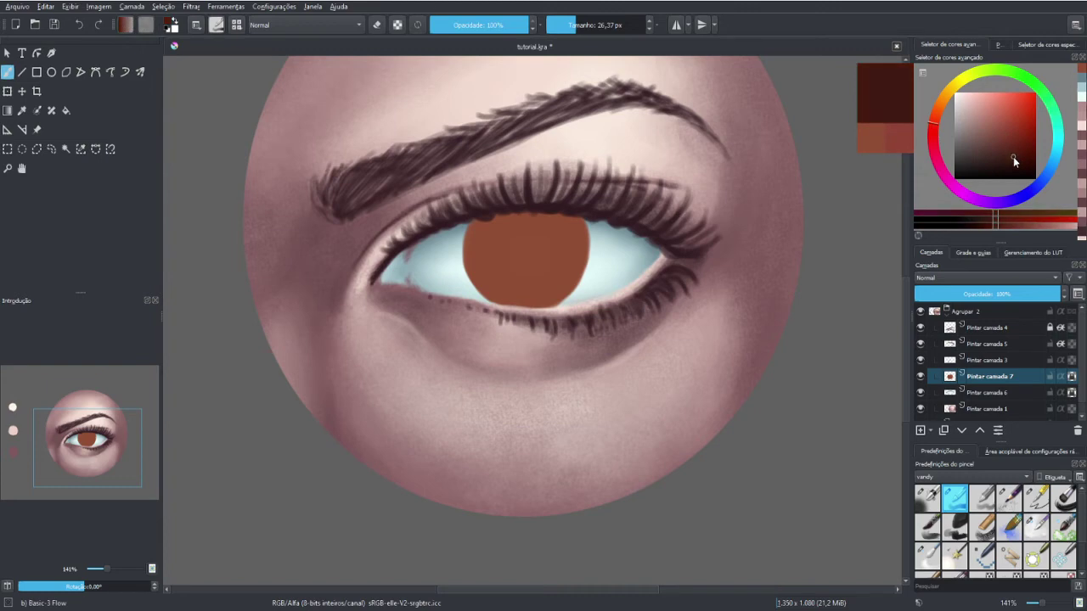
drag(524, 255, 533, 253)
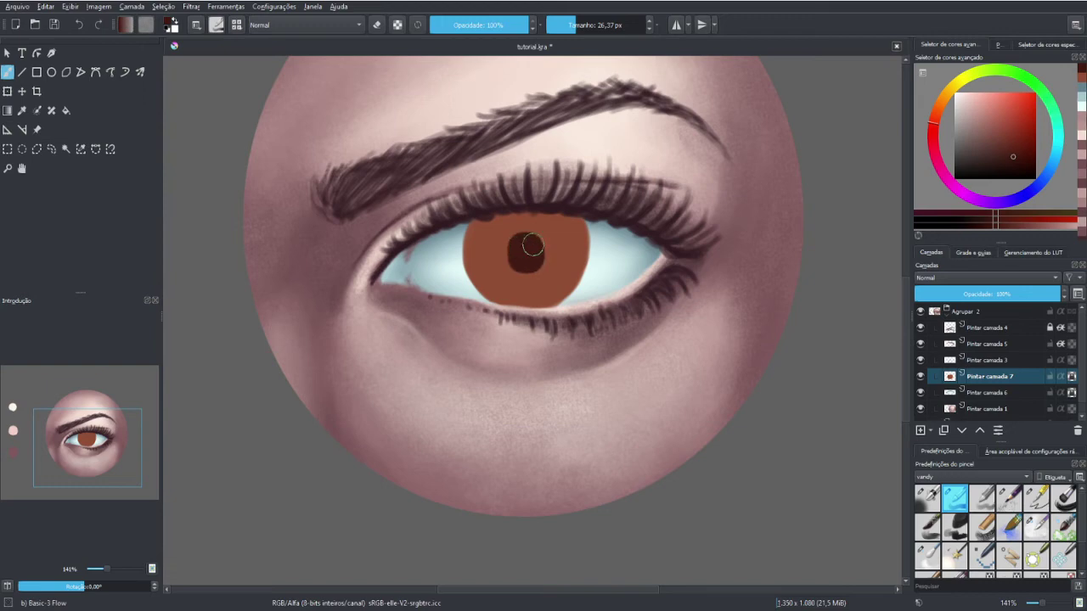
drag(534, 253, 520, 255)
Airbrush soft dark shading on the iris's right side and pupil edge, darkening its top with dark red
click(924, 501)
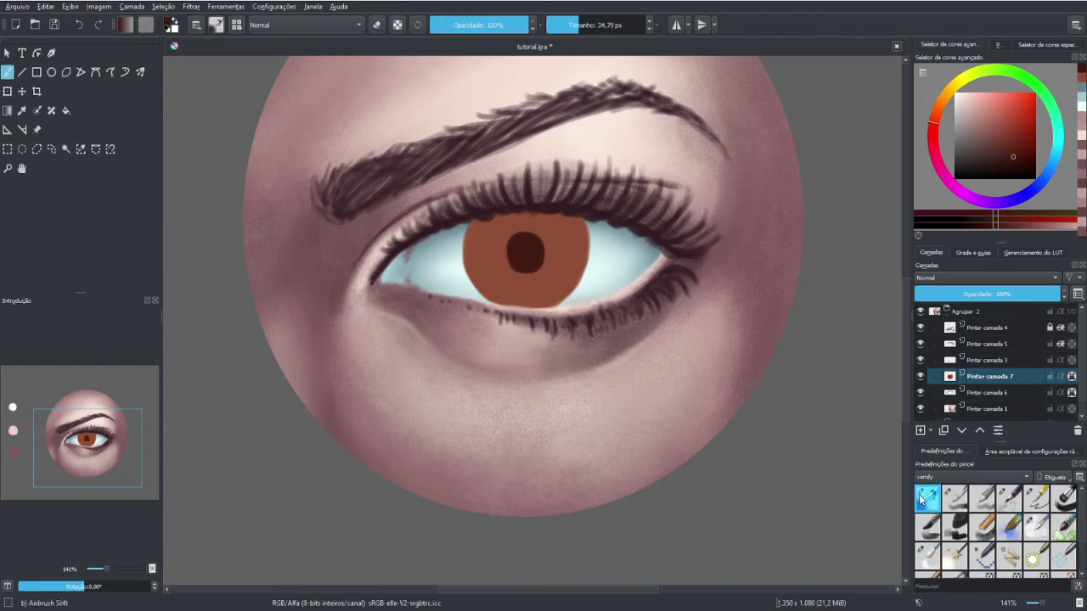
key(bracketright)
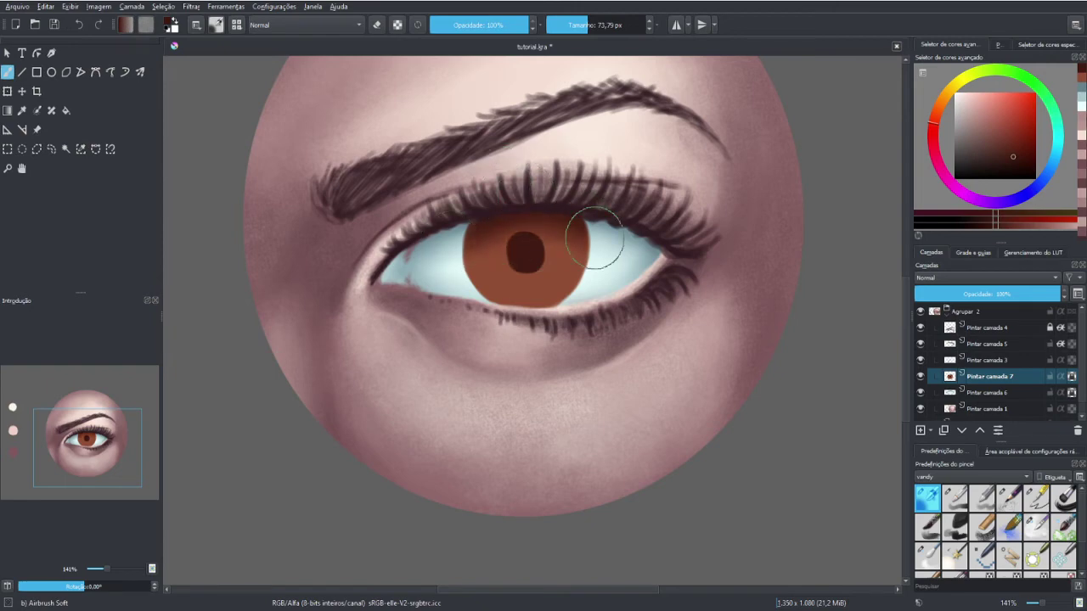
drag(450, 251, 464, 268)
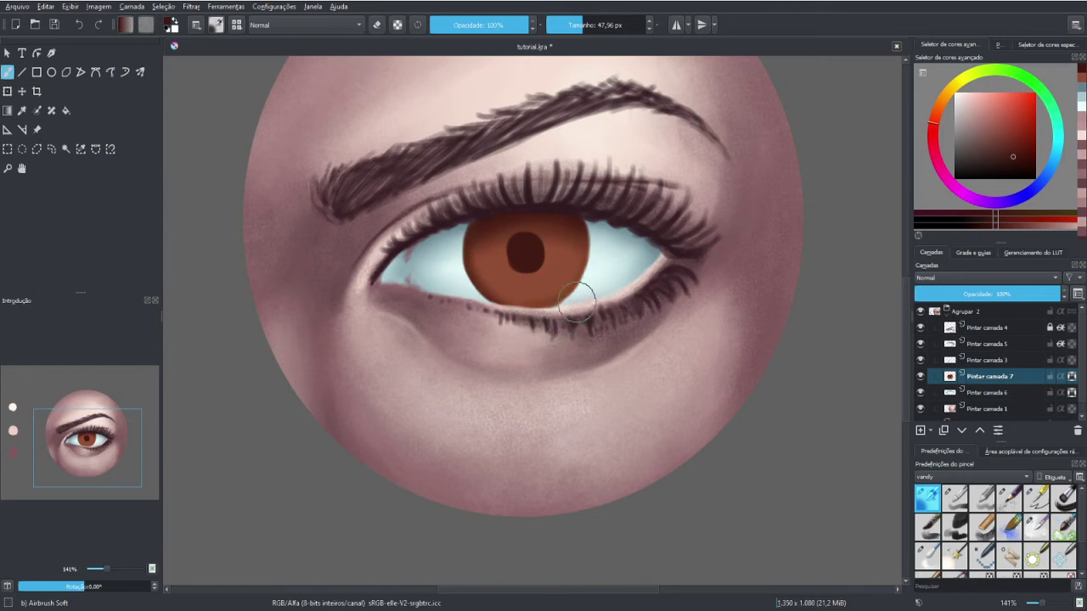
drag(583, 291, 592, 247)
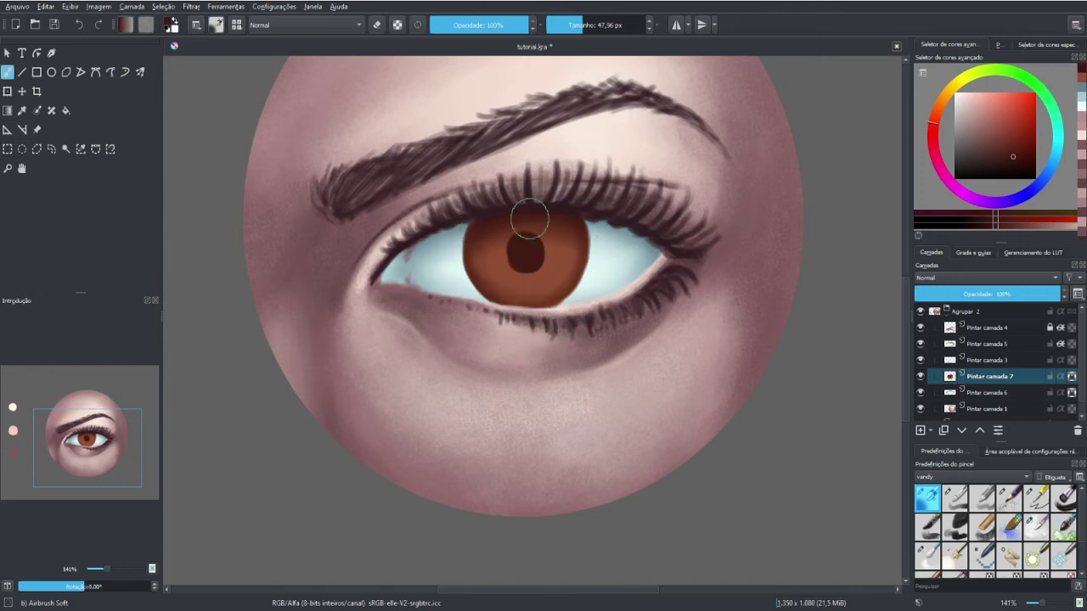
mouse_move(538, 230)
mouse_down()
mouse_move(517, 236)
mouse_move(533, 223)
mouse_up()
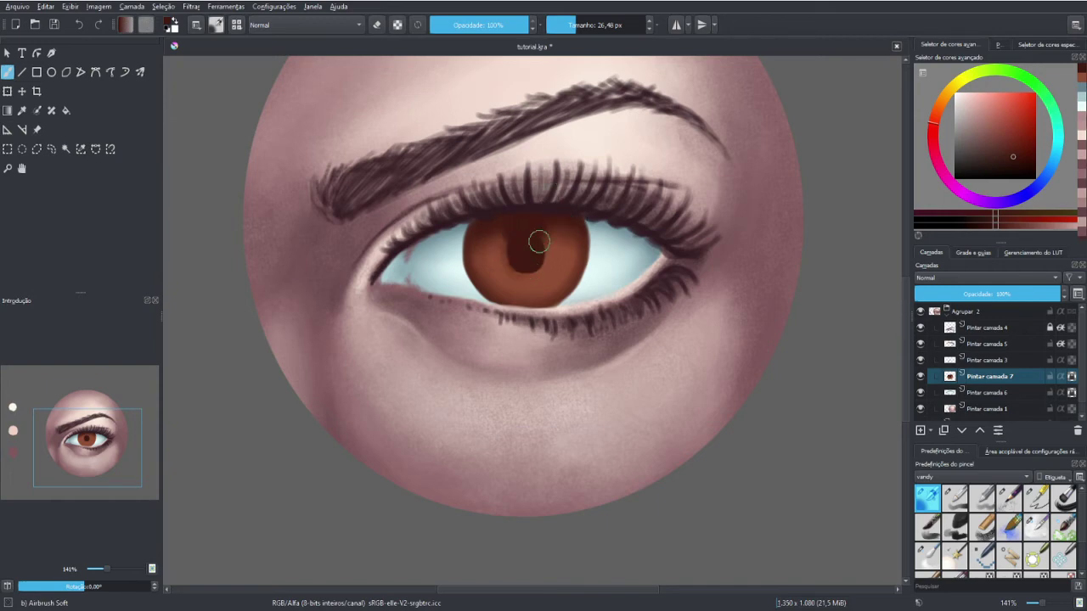
mouse_move(538, 242)
mouse_down()
mouse_move(521, 255)
mouse_move(509, 230)
mouse_move(546, 250)
mouse_move(528, 260)
mouse_move(531, 228)
mouse_up()
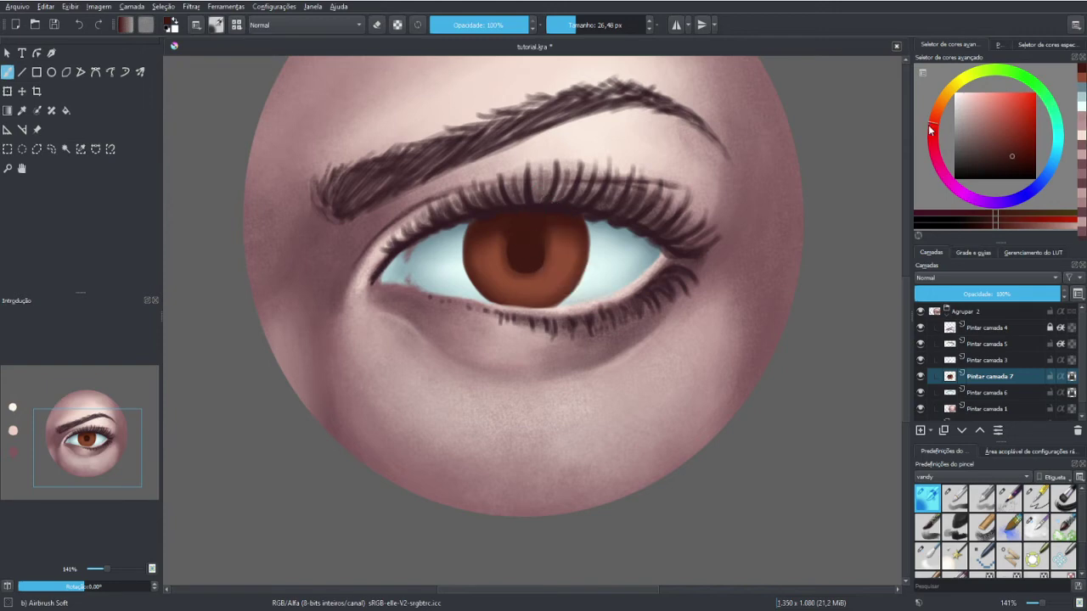
click(930, 129)
click(1010, 164)
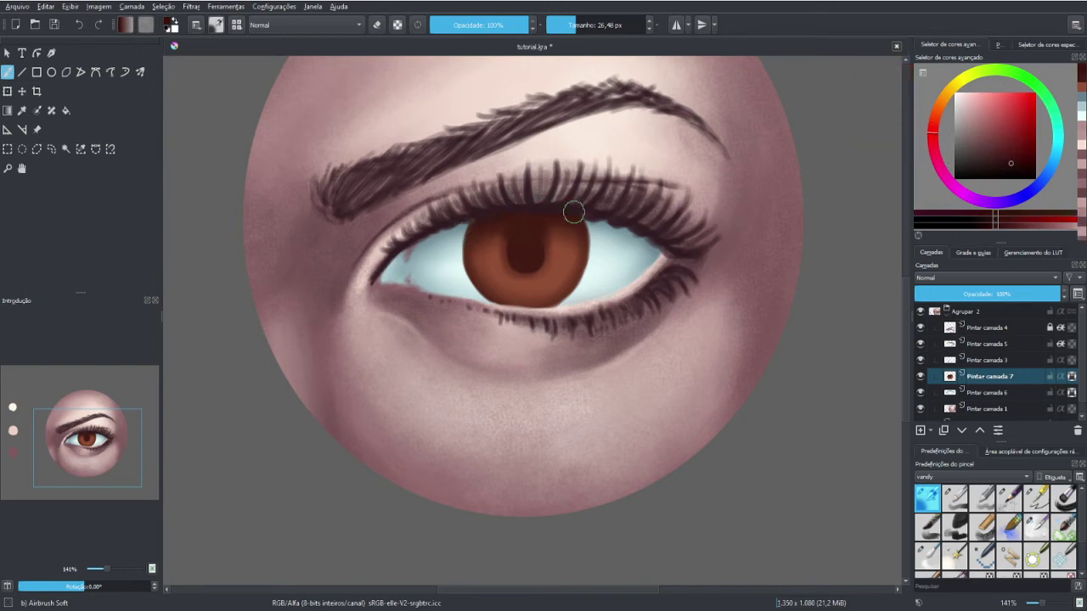
mouse_move(503, 213)
mouse_down()
mouse_move(532, 219)
mouse_move(519, 257)
mouse_move(515, 245)
mouse_up()
Draw fine dark radial streaks with the Pencil-2-Update brush at about 5 px and darken the pupil
ctrl+click(543, 253)
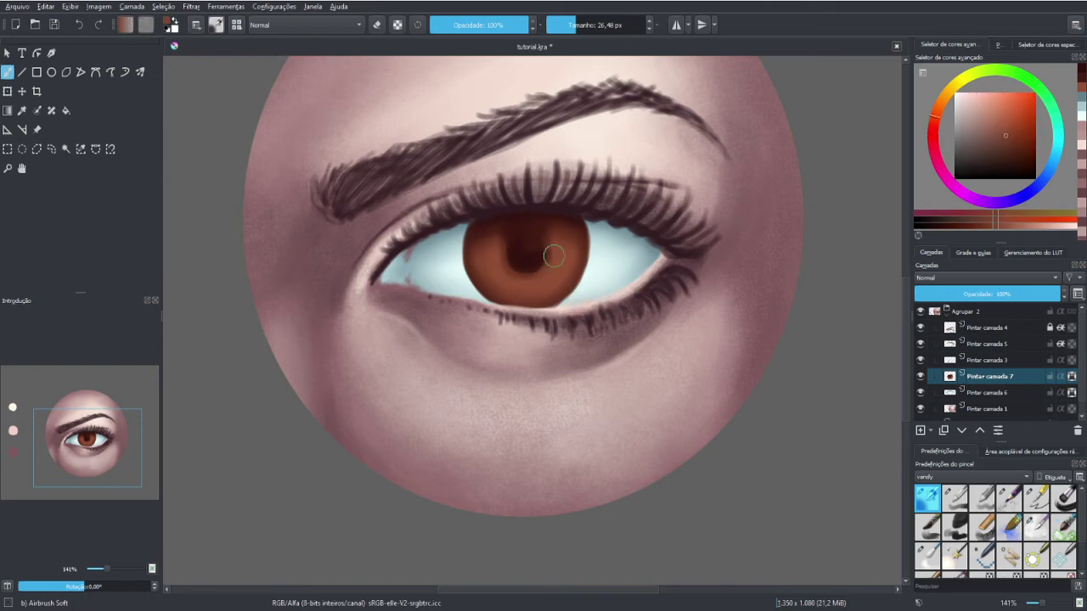
click(1006, 500)
ctrl+click(515, 244)
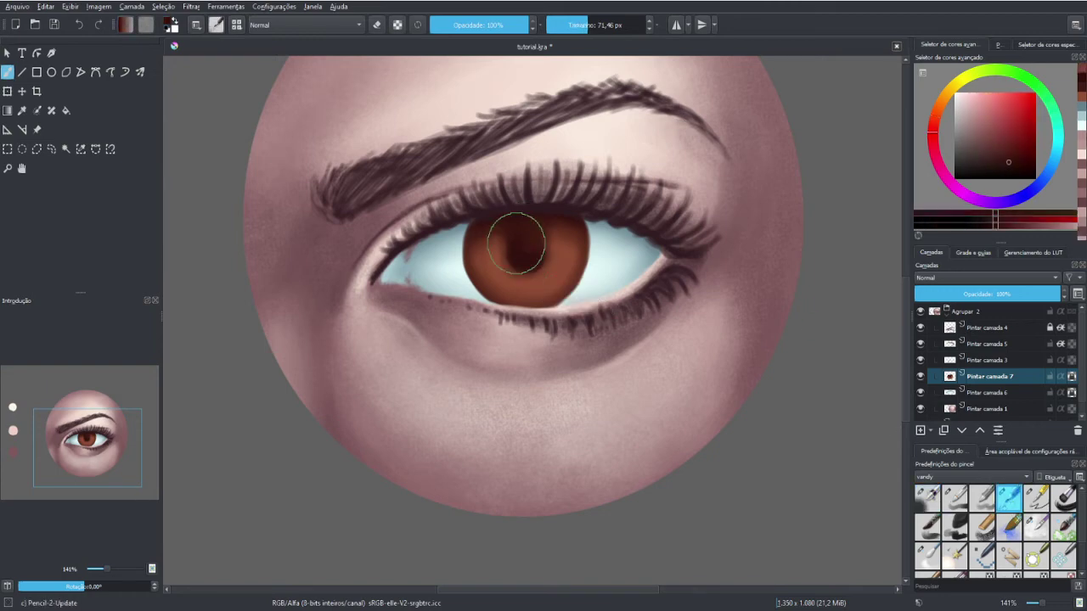
mouse_move(515, 243)
mouse_down()
mouse_move(499, 258)
mouse_move(515, 254)
mouse_up()
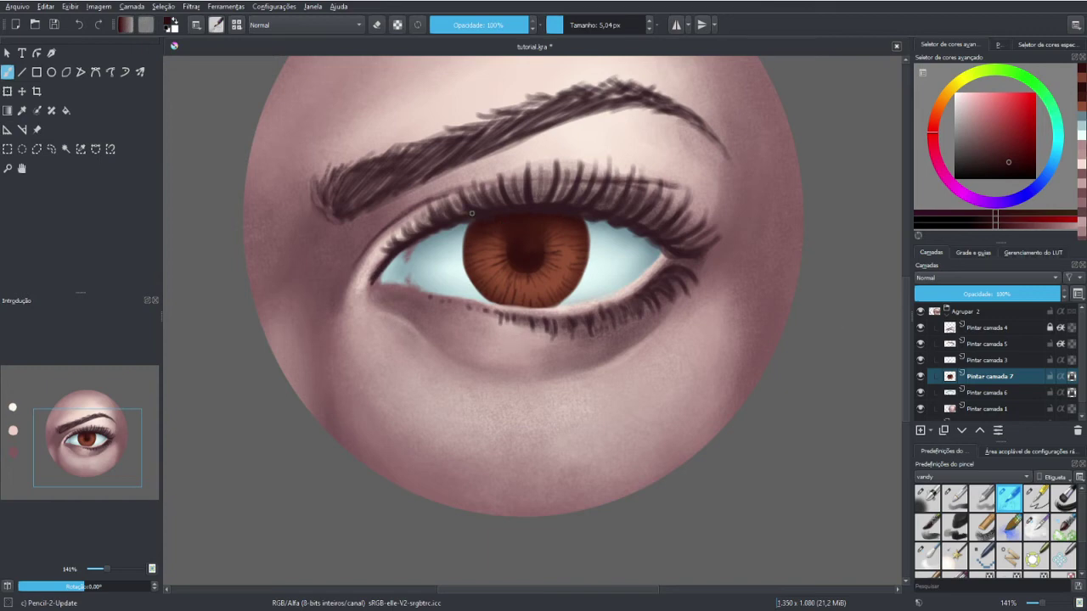
drag(472, 213, 509, 230)
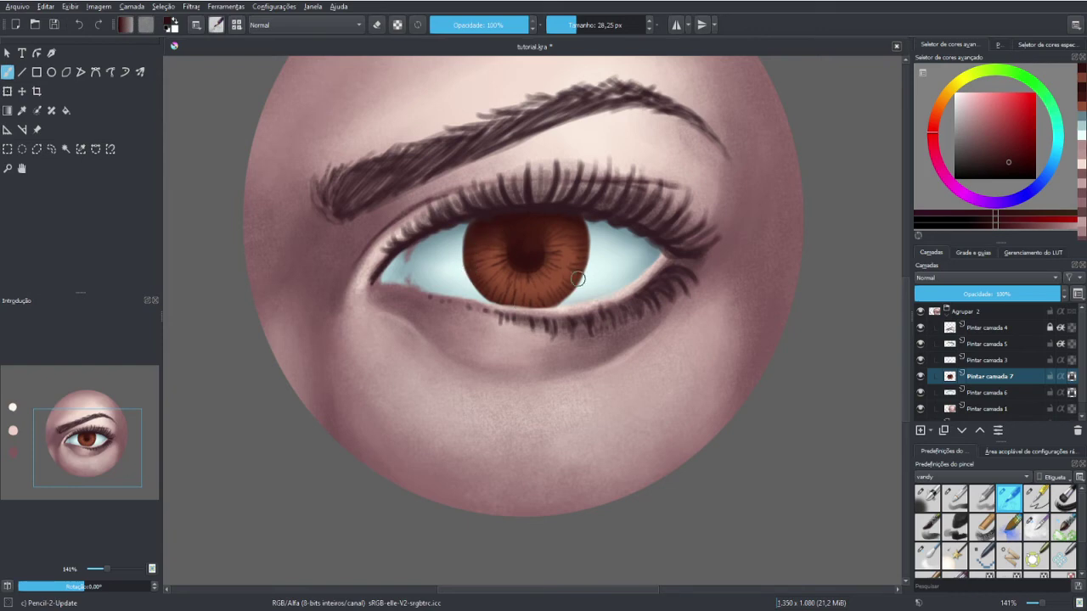
click(528, 253)
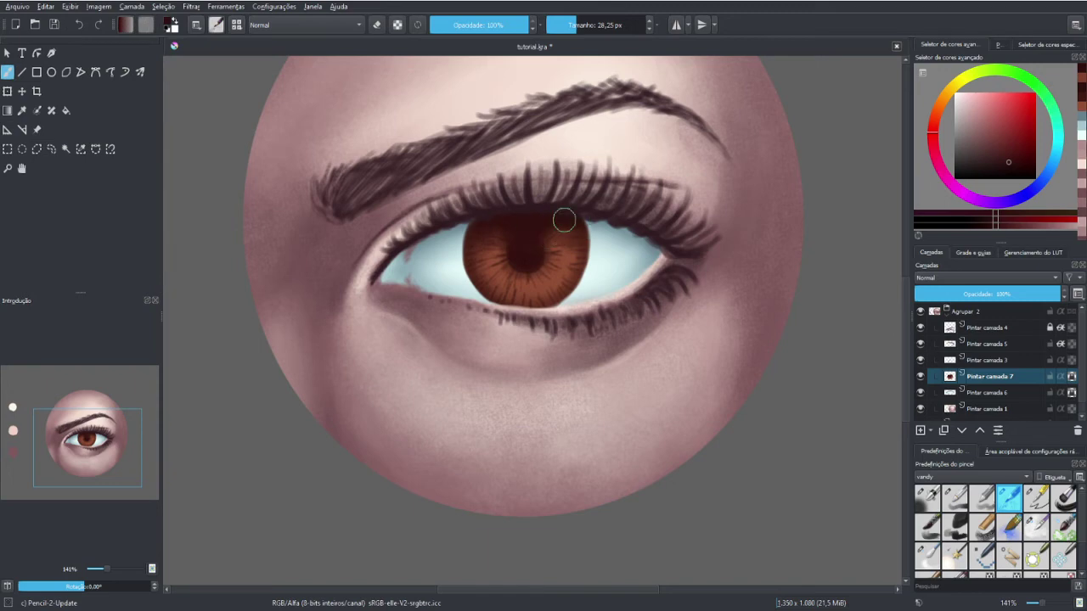
ctrl+click(503, 268)
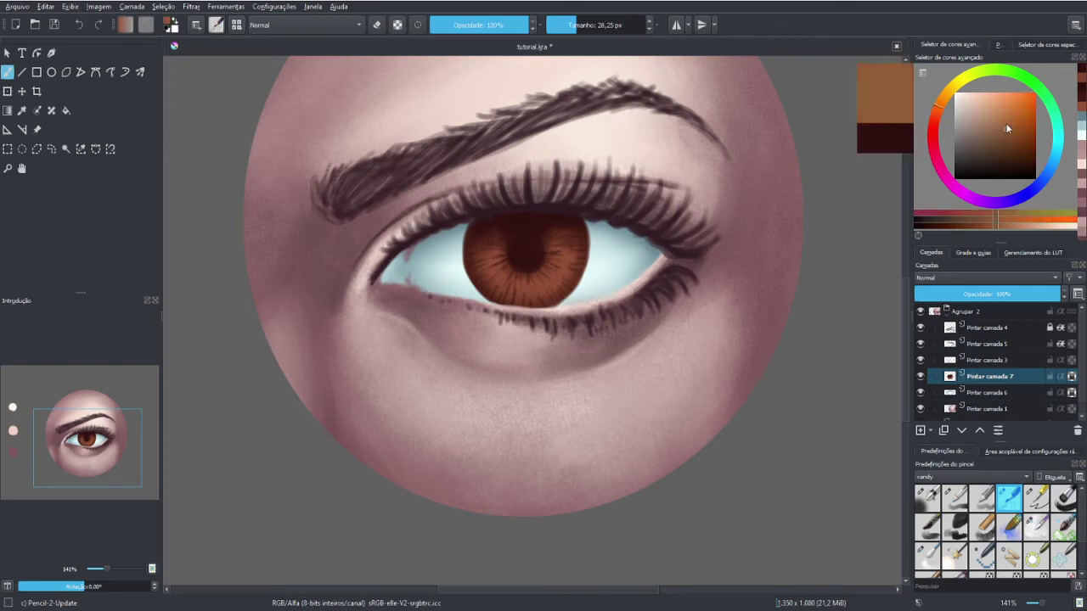
Pick a light peach and paint fine light fibres between the dark iris streaks
drag(995, 114, 985, 105)
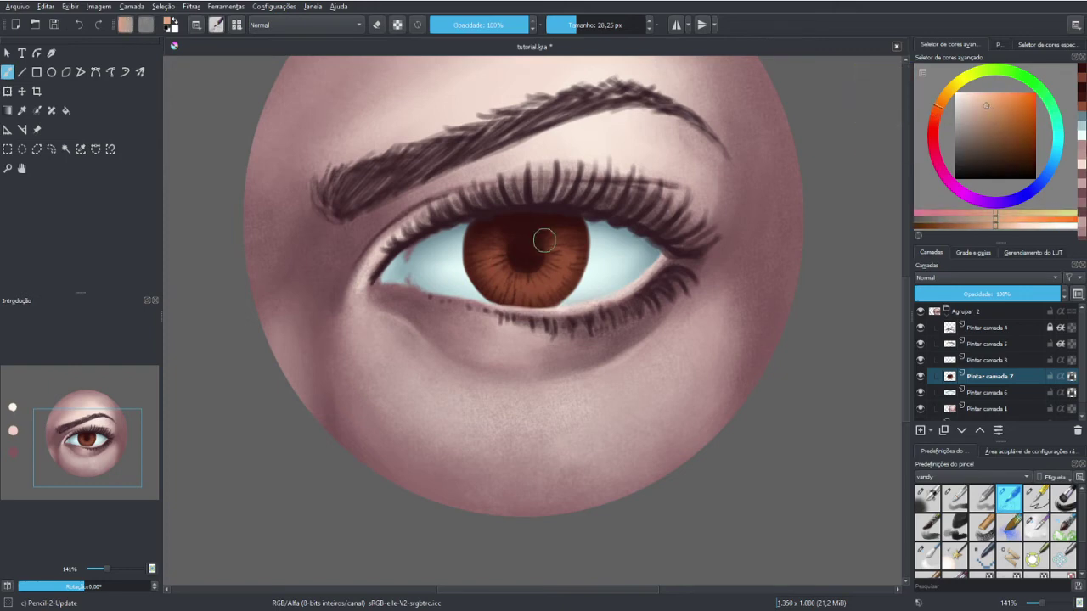
drag(543, 235, 501, 255)
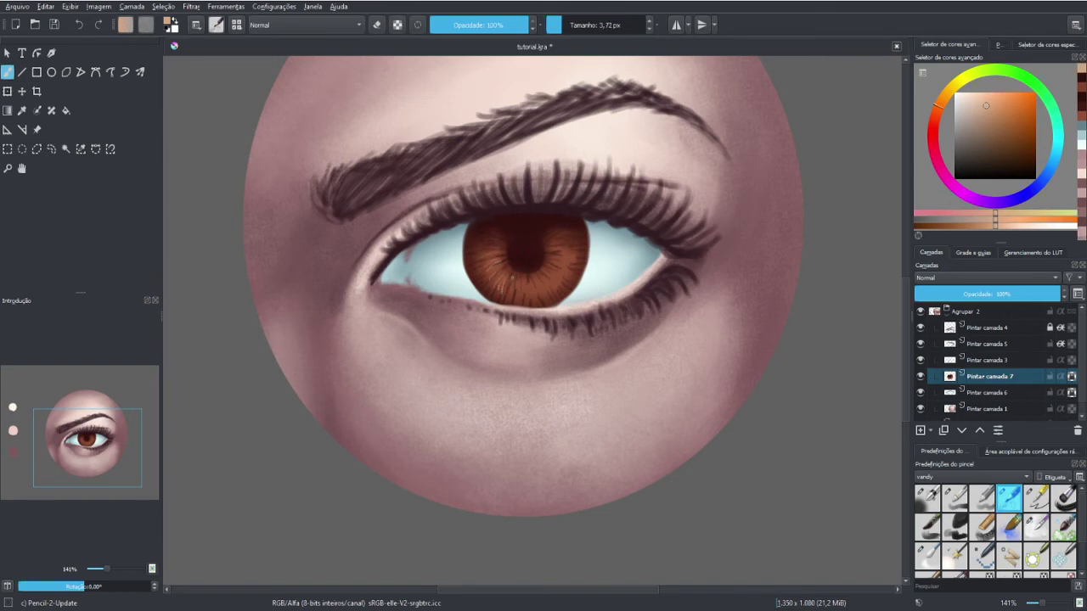
drag(550, 286, 543, 282)
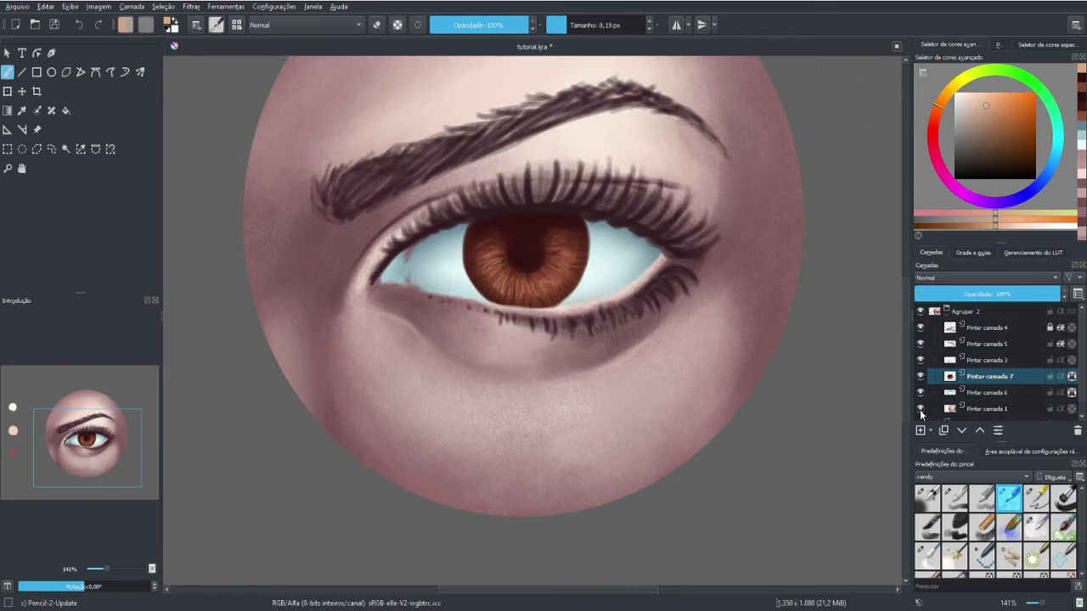
Add a new layer and paint a bright pale-cyan catchlight dot on the iris
click(919, 429)
drag(979, 111, 958, 89)
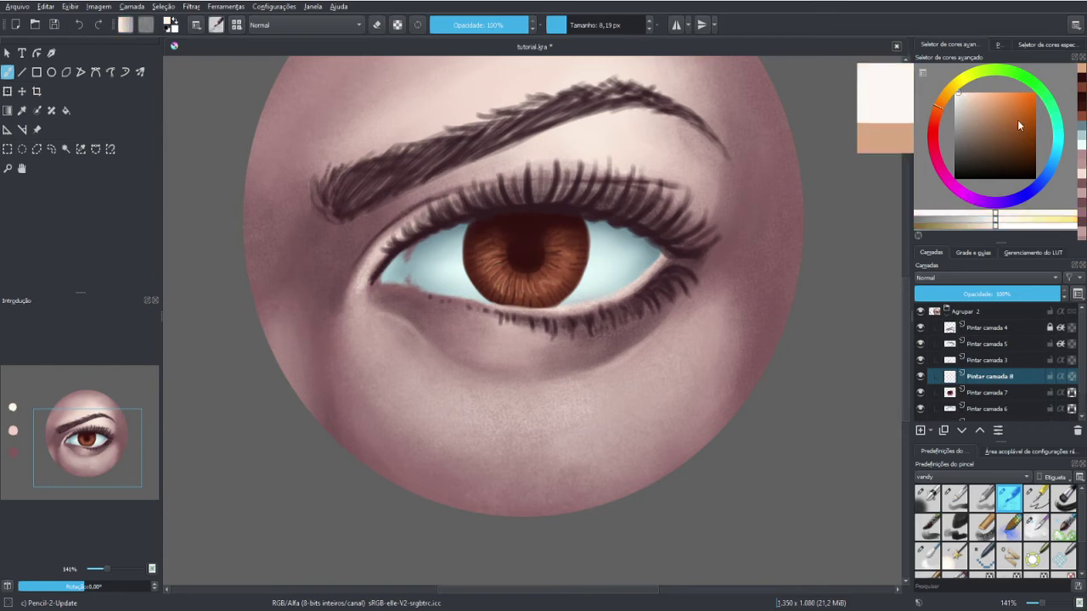
click(1059, 144)
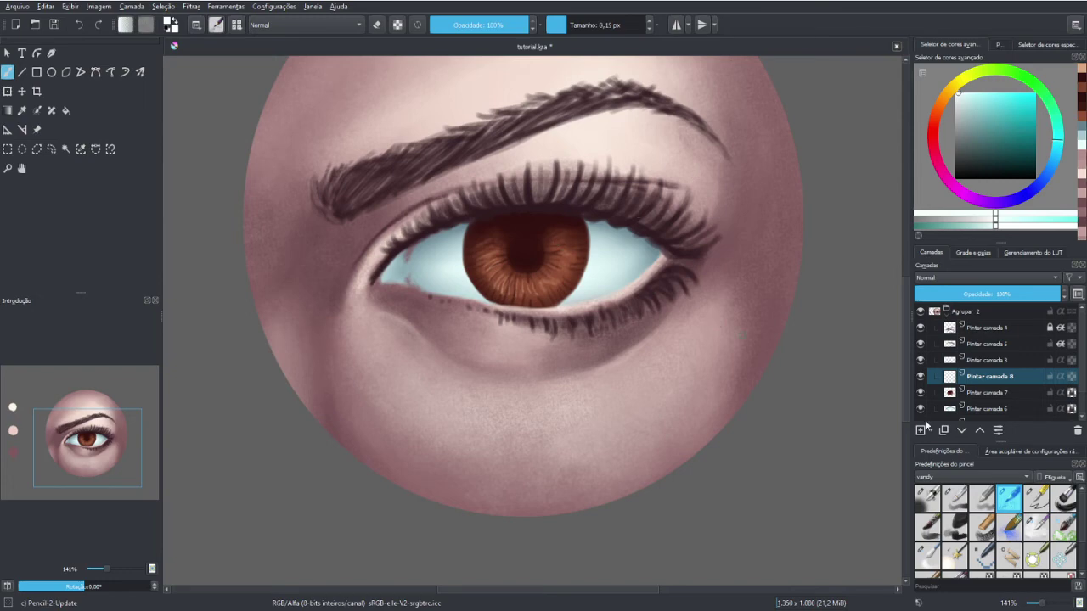
click(957, 502)
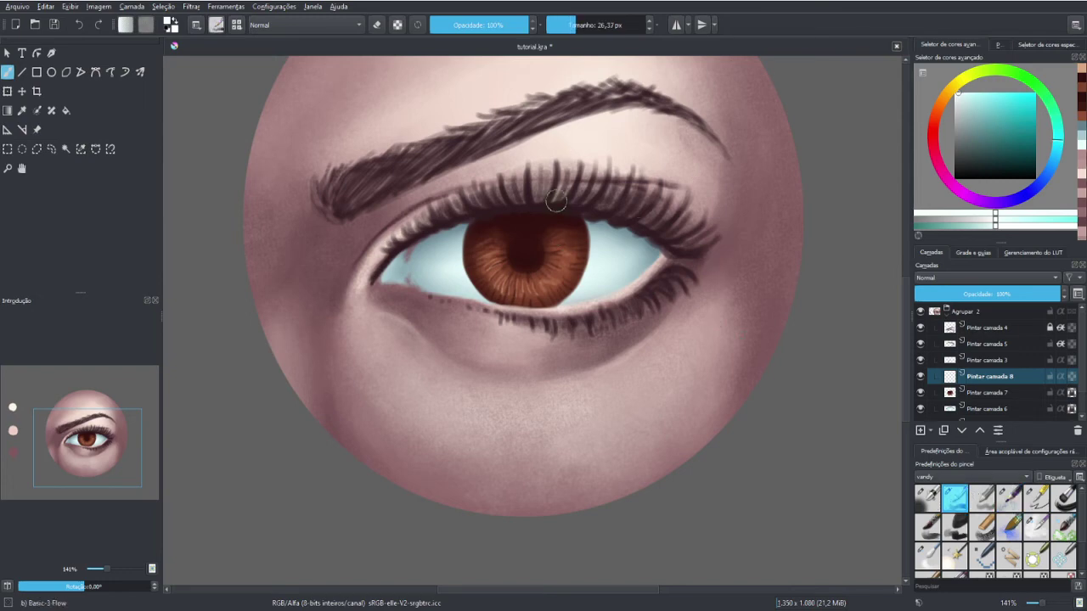
key(bracketleft)
click(551, 238)
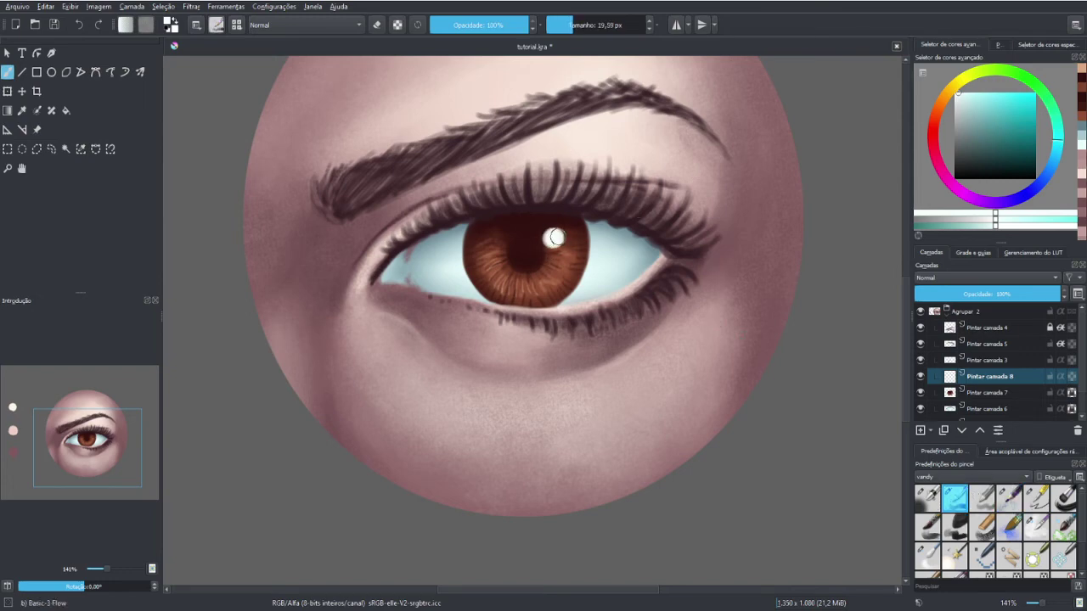
drag(556, 238, 554, 240)
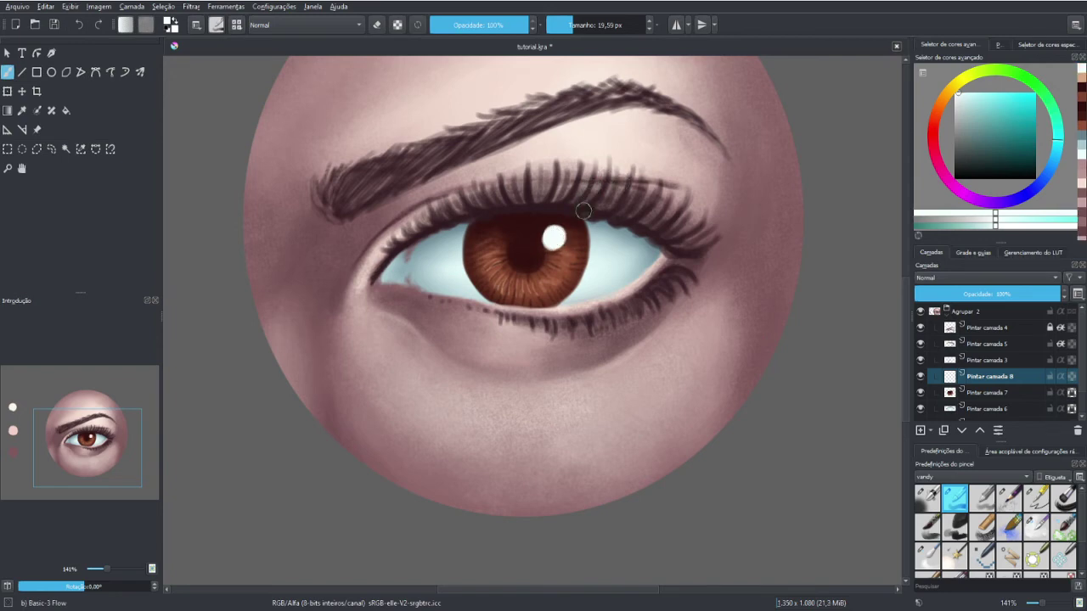
Airbrush soft light reflections on the upper-left of the iris
click(927, 497)
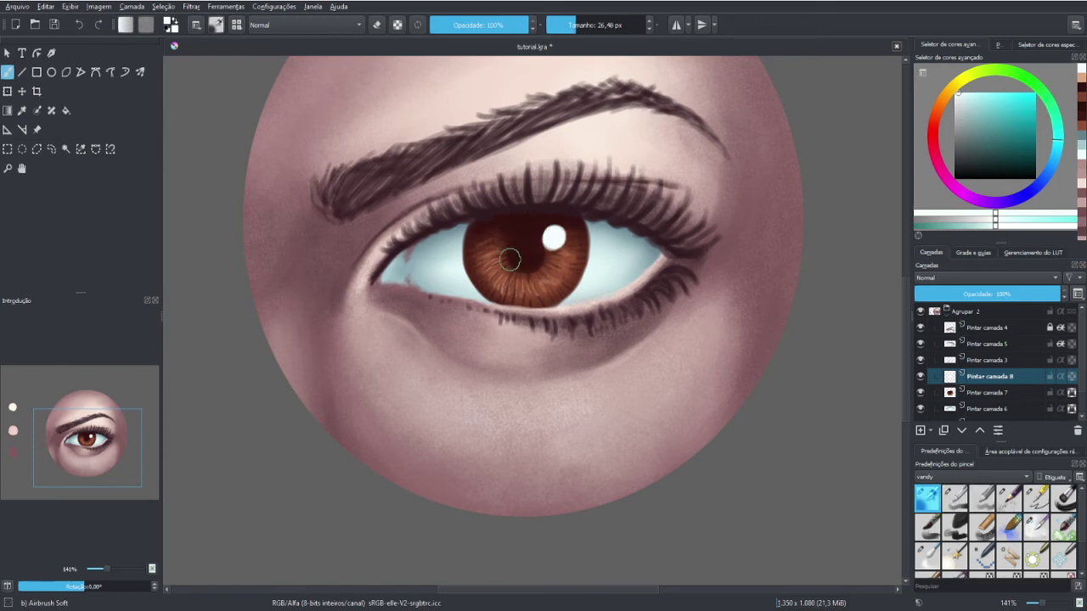
key(bracketleft)
drag(491, 257, 506, 264)
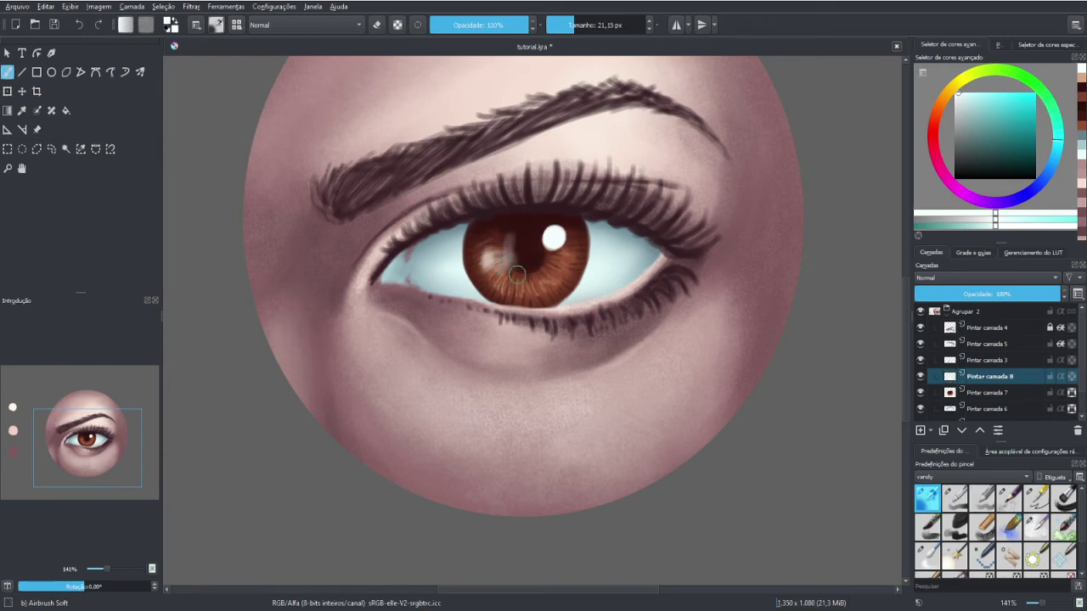
key(bracketleft)
key(bracketleft)
drag(515, 265, 546, 259)
Erase the excess lightening over the pupil in eraser mode
key(e)
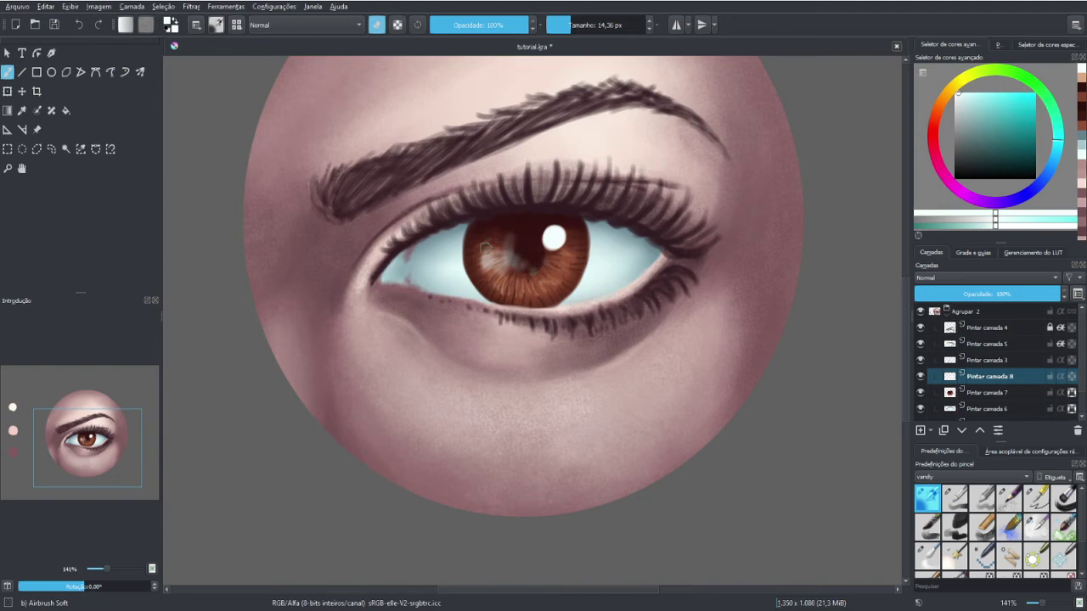
key(e)
key(bracketleft)
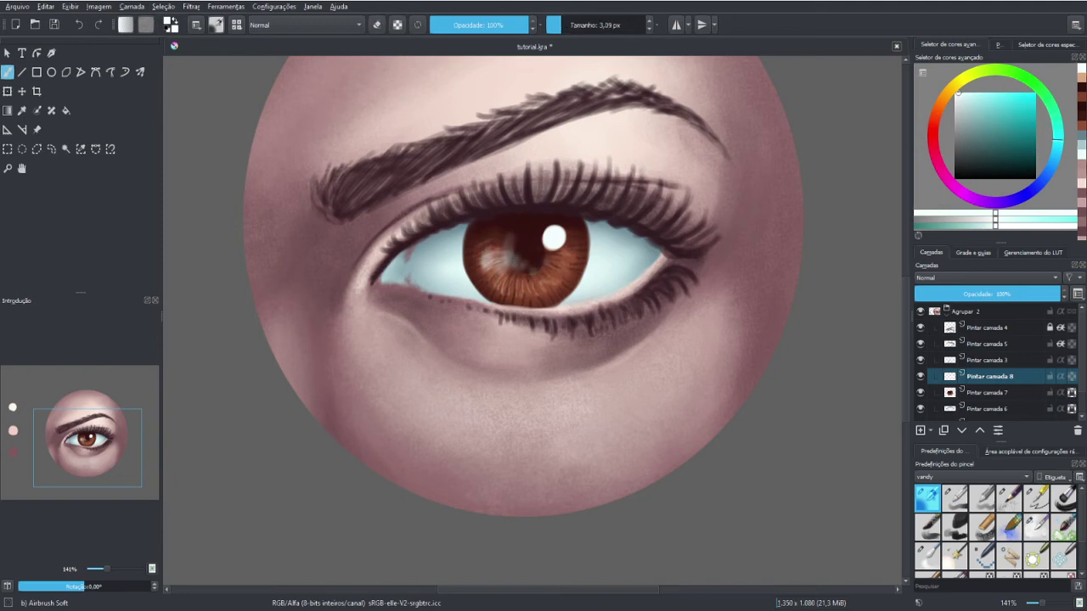
key(bracketleft)
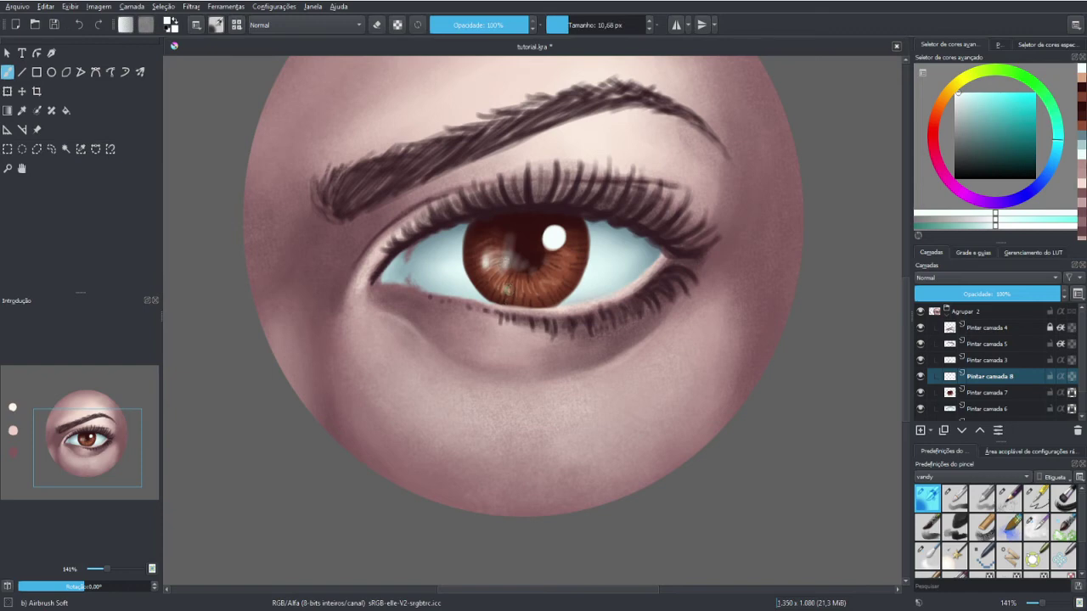
key(minus)
key(minus)
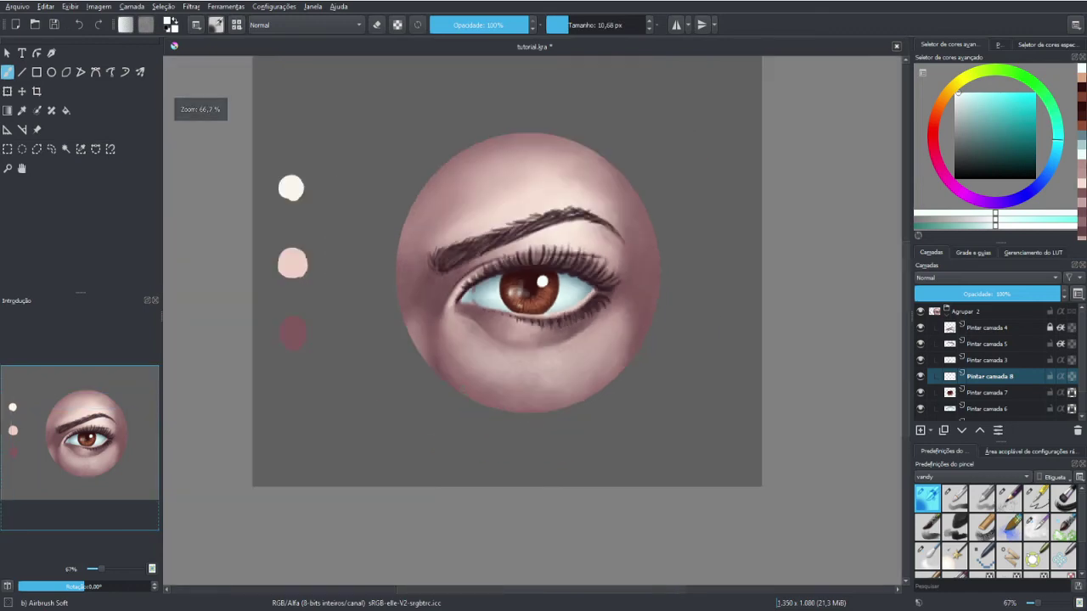
key(plus)
key(plus)
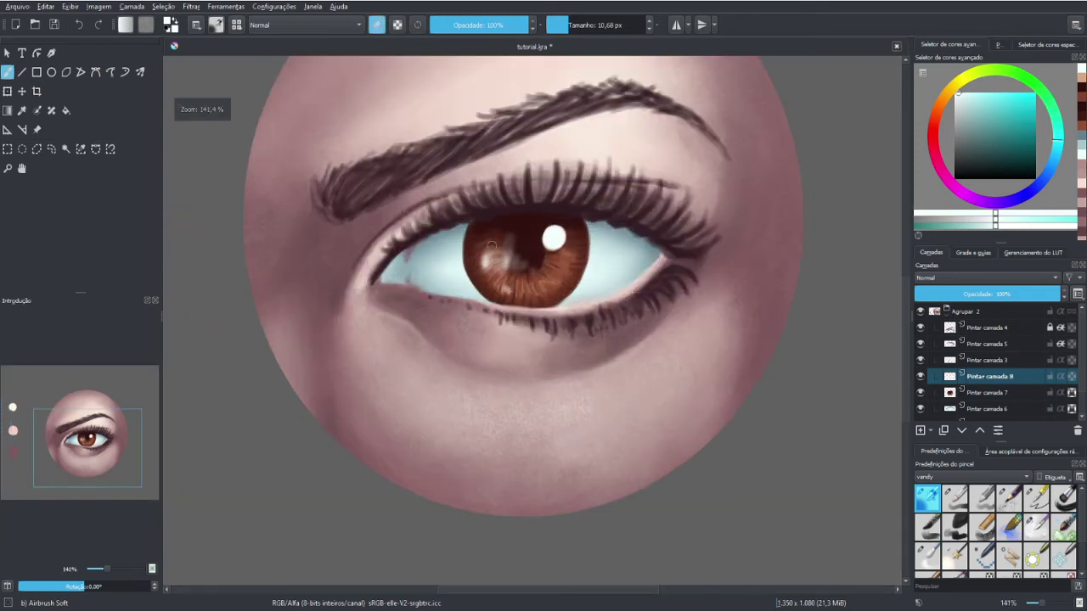
key(bracketright)
key(bracketright)
key(bracketright)
key(e)
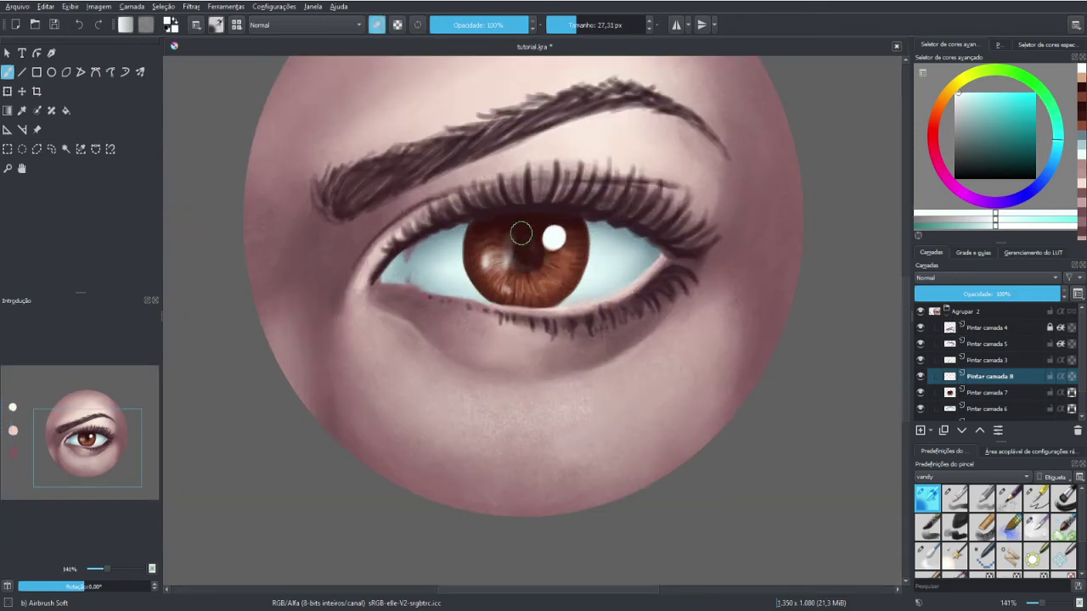
drag(533, 255, 526, 242)
Erase a small patch of the lower iris highlight with a smaller brush
key(minus)
key(minus)
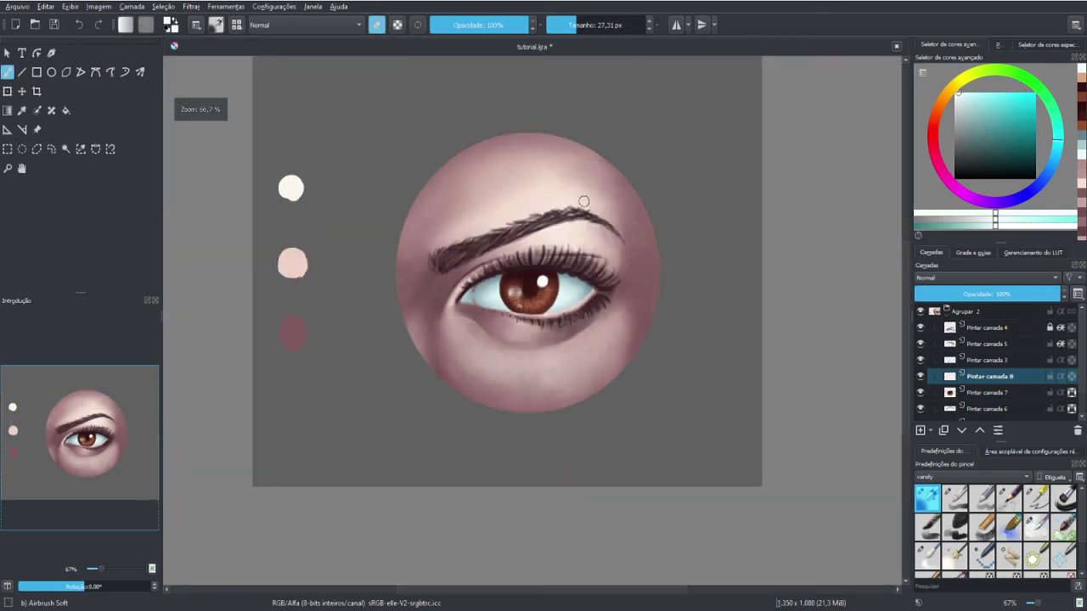
key(plus)
key(e)
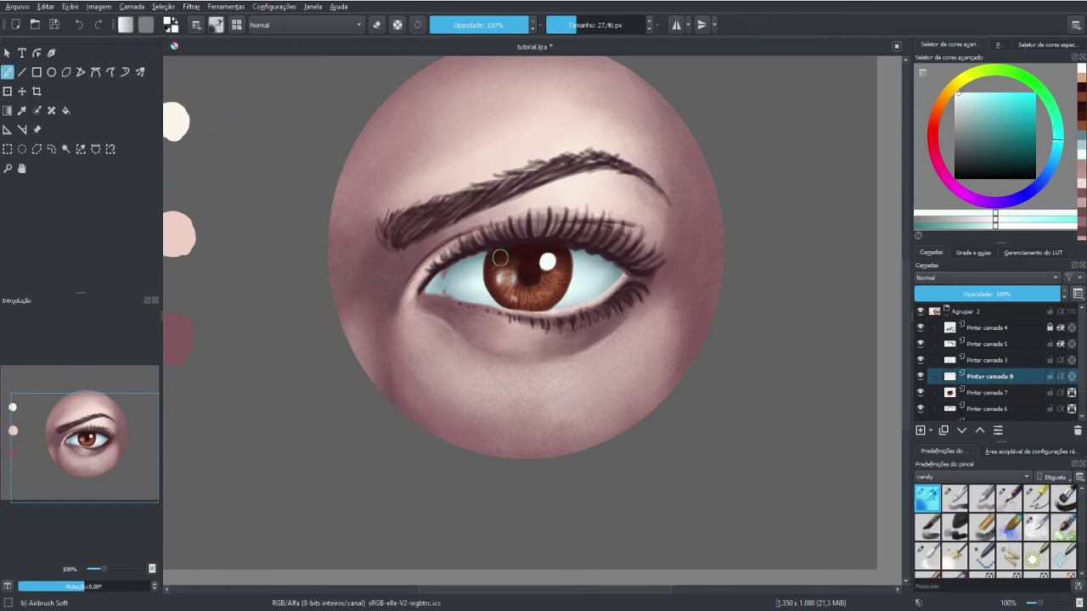
key(bracketleft)
key(e)
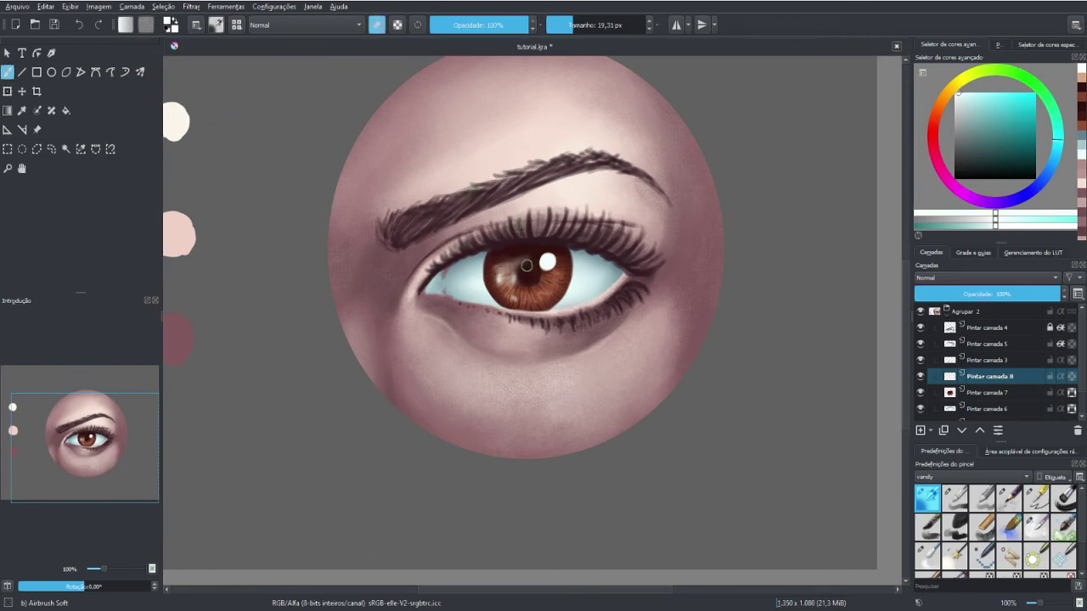
drag(528, 286, 511, 280)
key(e)
key(bracketleft)
Re-shade the iris's lower rim with sampled iris brown on Pintar camada 7
ctrl+click(531, 274)
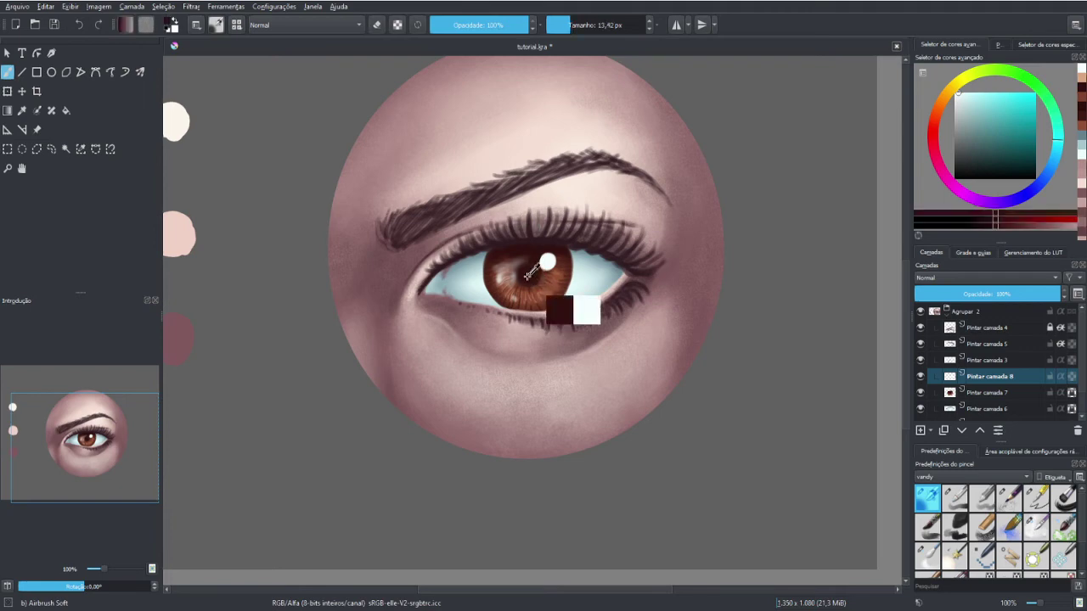
click(978, 395)
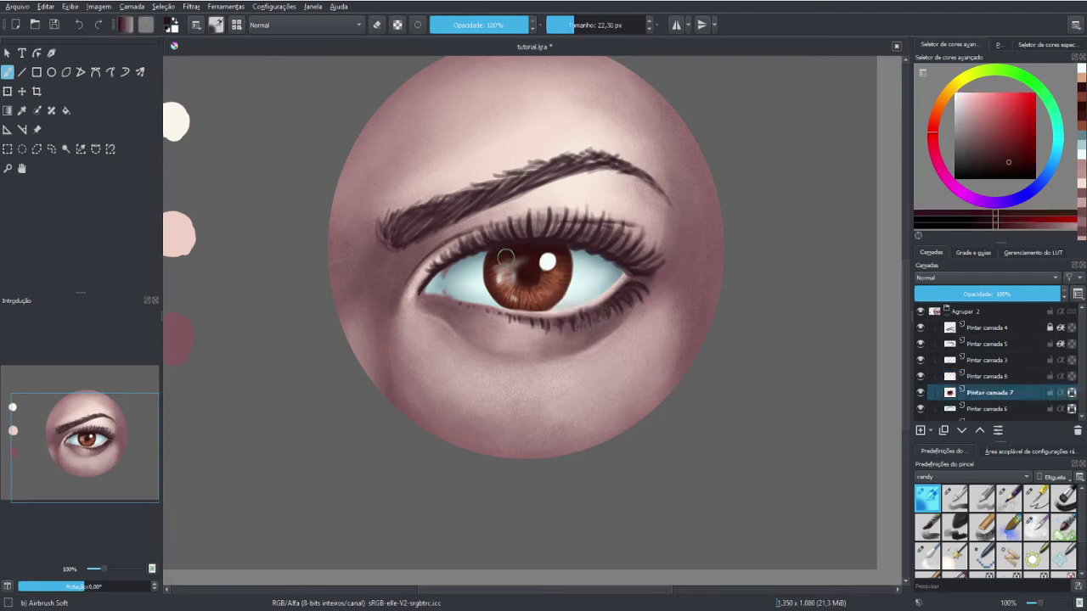
key(bracketright)
key(bracketright)
mouse_move(491, 289)
mouse_down()
mouse_move(574, 274)
mouse_move(516, 307)
mouse_move(545, 269)
mouse_up()
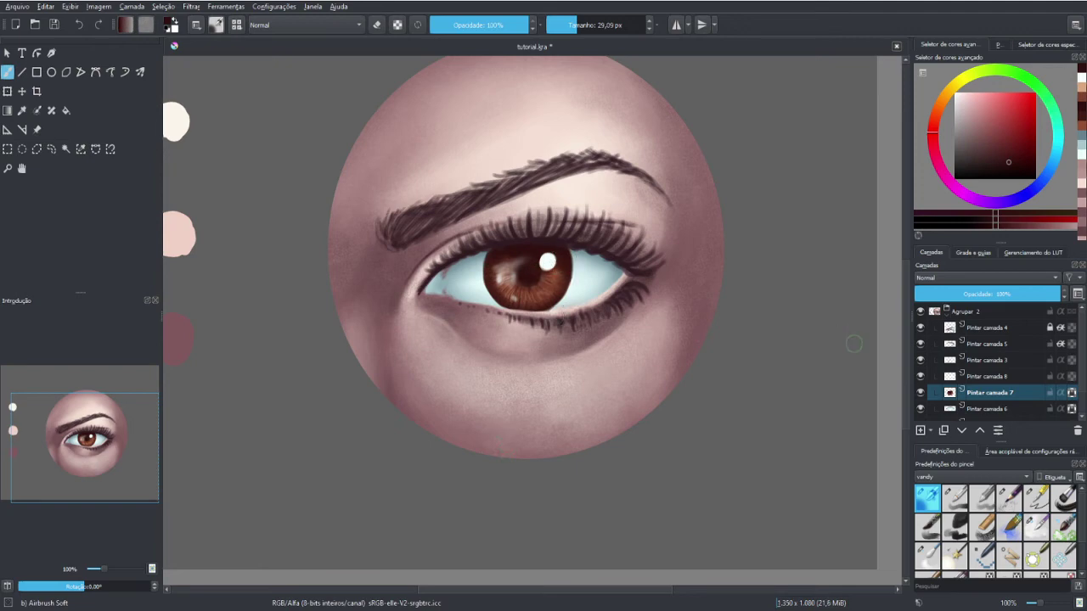
Merge the highlight layer Pintar camada 8 down into Pintar camada 7
double_click(989, 377)
key(ctrl+e)
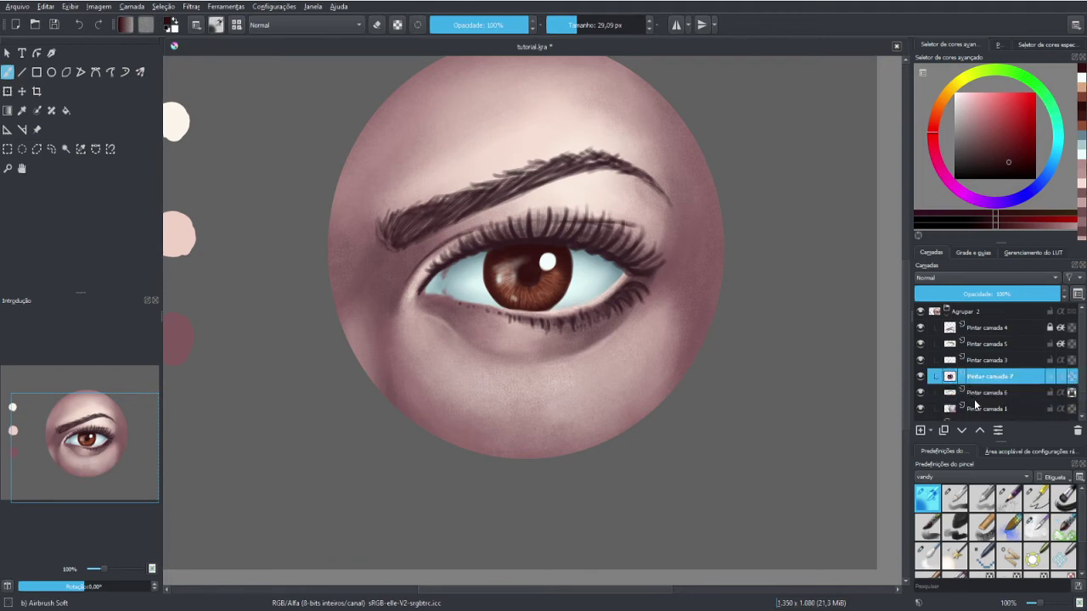
click(921, 376)
Soften the iris's right, left and lower-left edges with a small Blender Blur brush
click(930, 556)
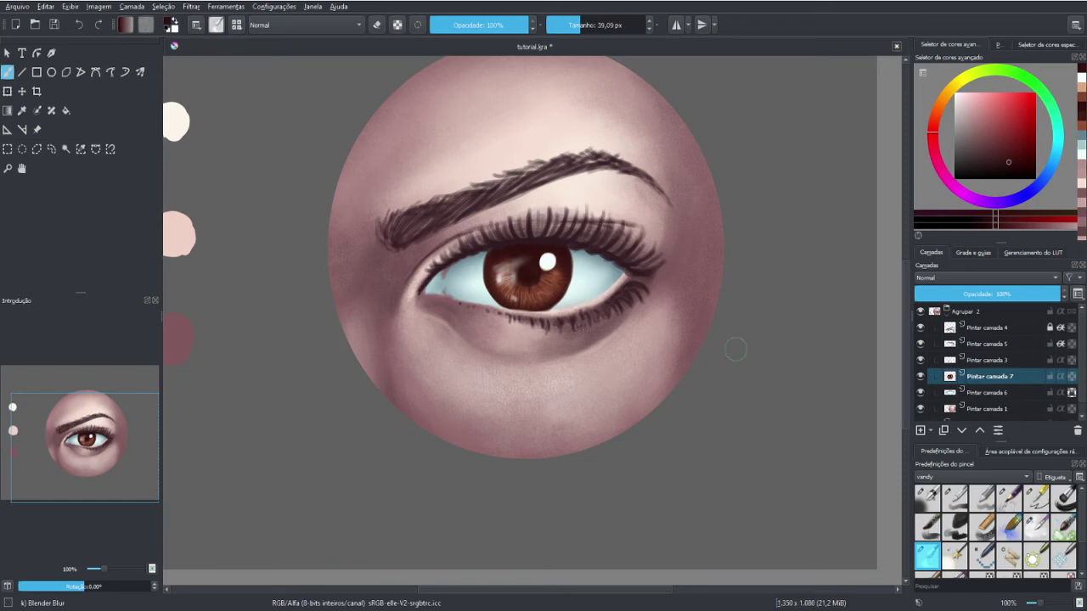
key(ctrl+plus)
key(ctrl+plus)
key(ctrl+plus)
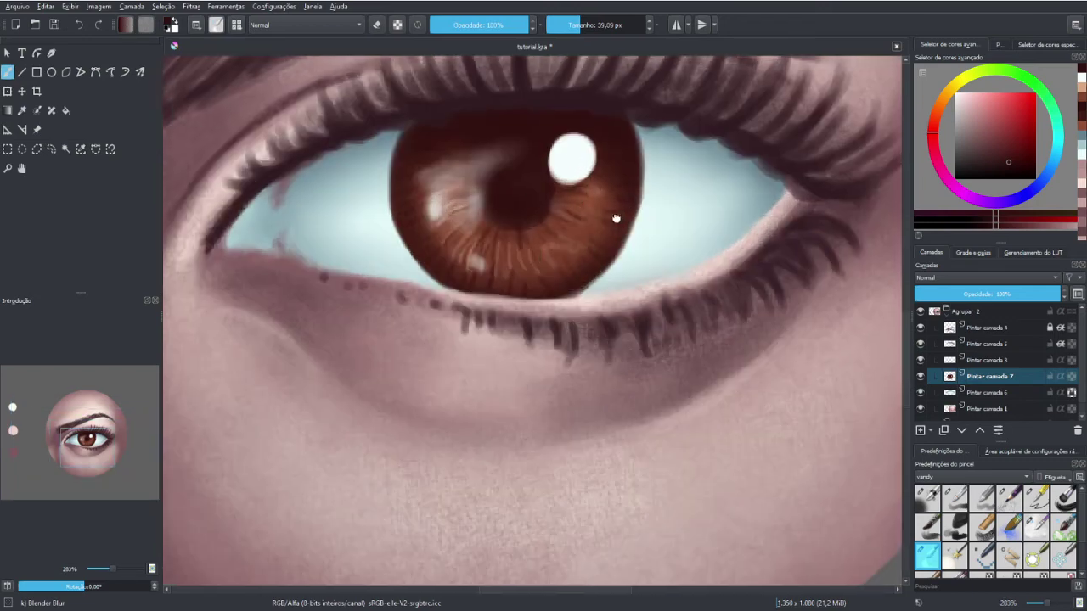
key(bracketleft)
key(bracketleft)
key(bracketleft)
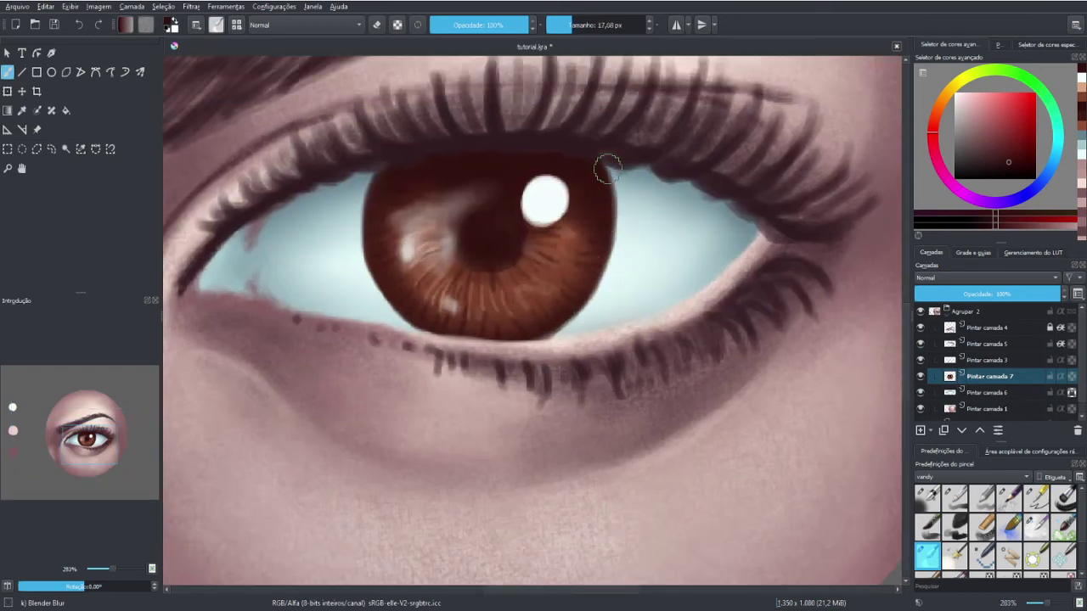
mouse_move(607, 168)
mouse_down()
mouse_move(618, 211)
mouse_move(609, 272)
mouse_move(567, 325)
mouse_move(538, 340)
mouse_up()
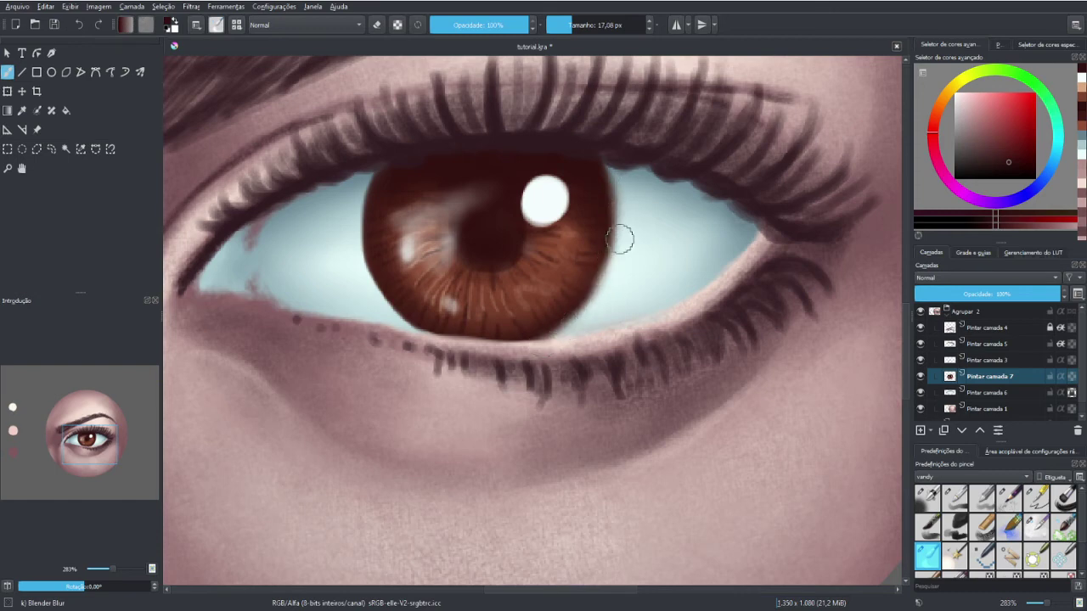
drag(606, 178, 575, 318)
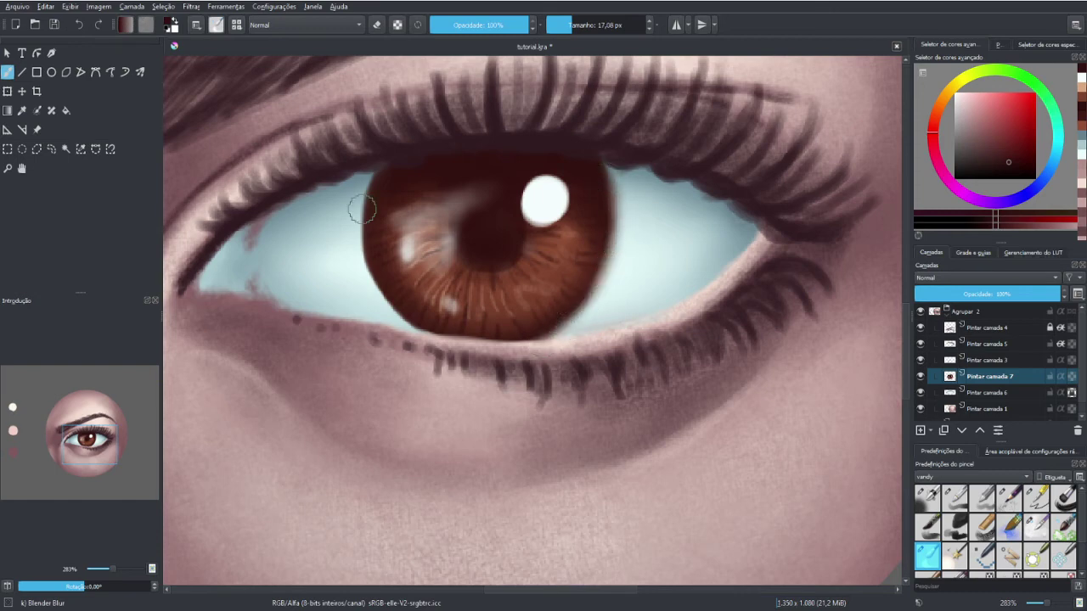
drag(376, 182, 378, 277)
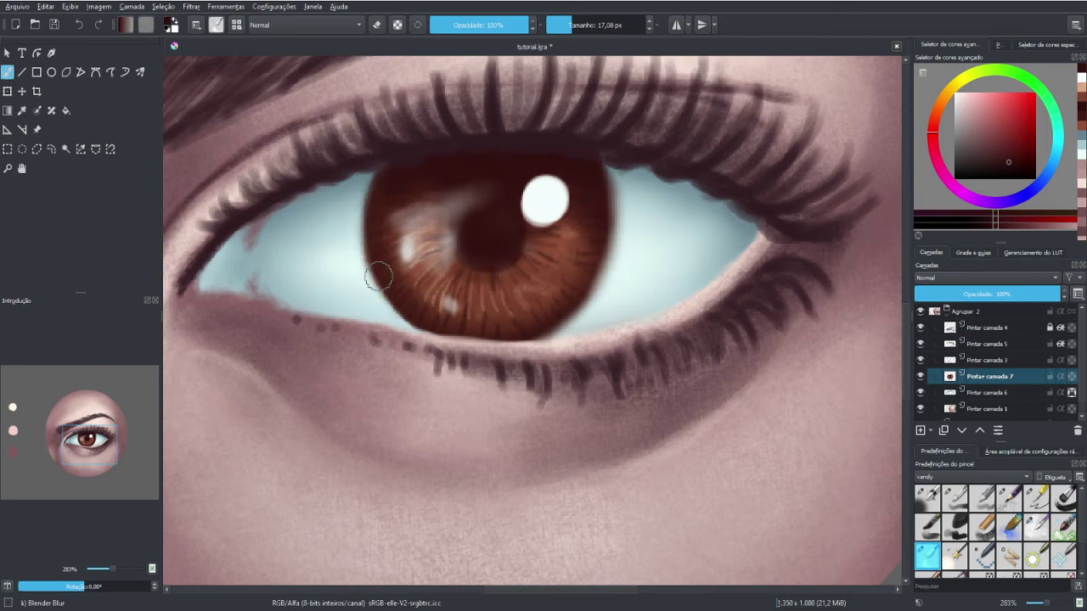
drag(408, 331, 376, 206)
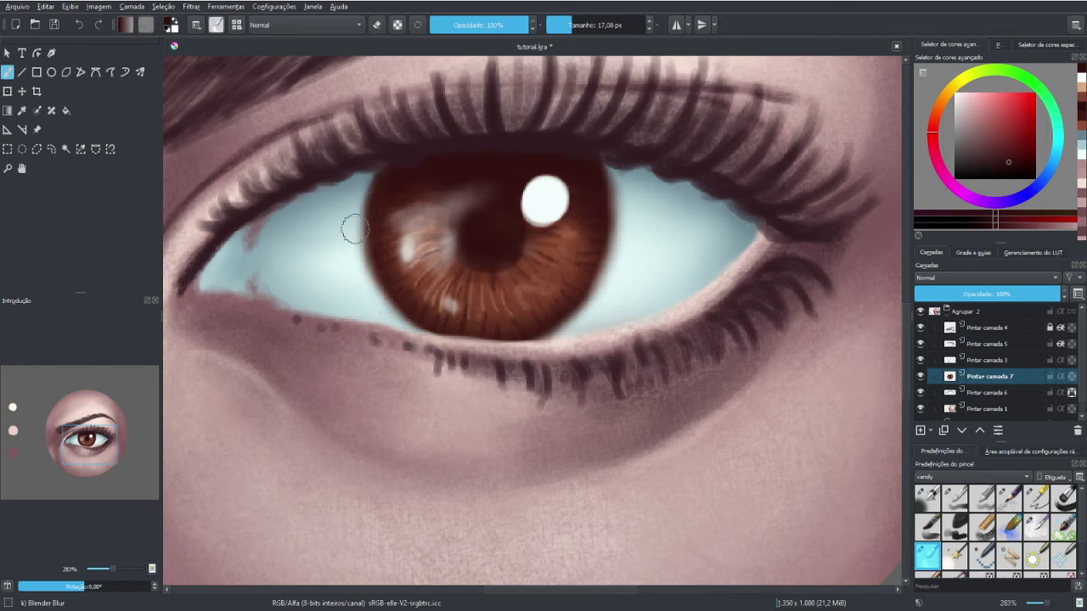
scroll(617, 276, down, 2)
scroll(624, 246, down, 3)
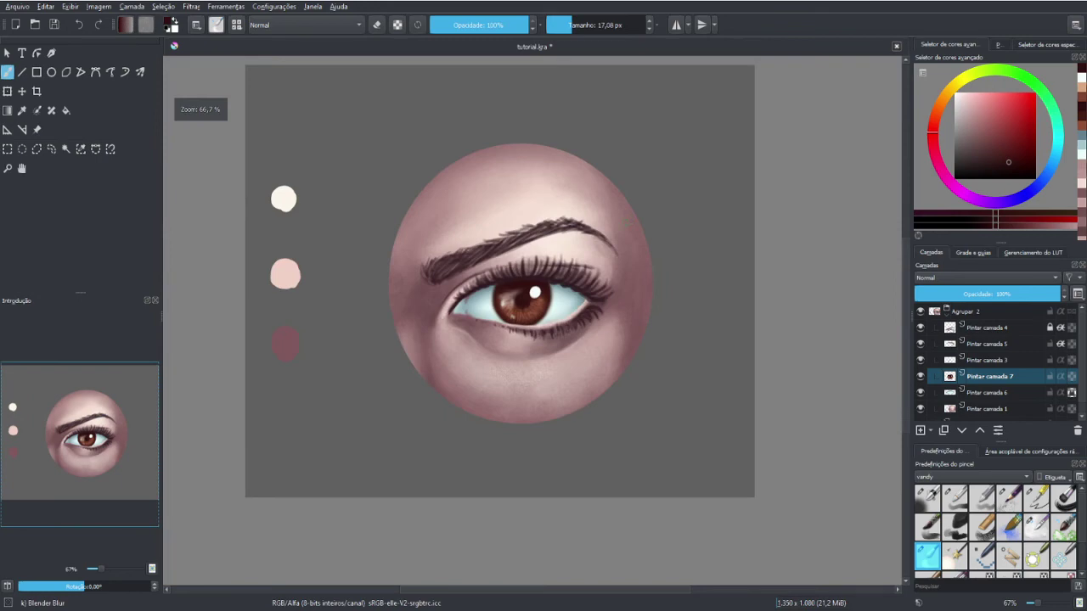
scroll(615, 242, up, 2)
scroll(606, 250, up, 2)
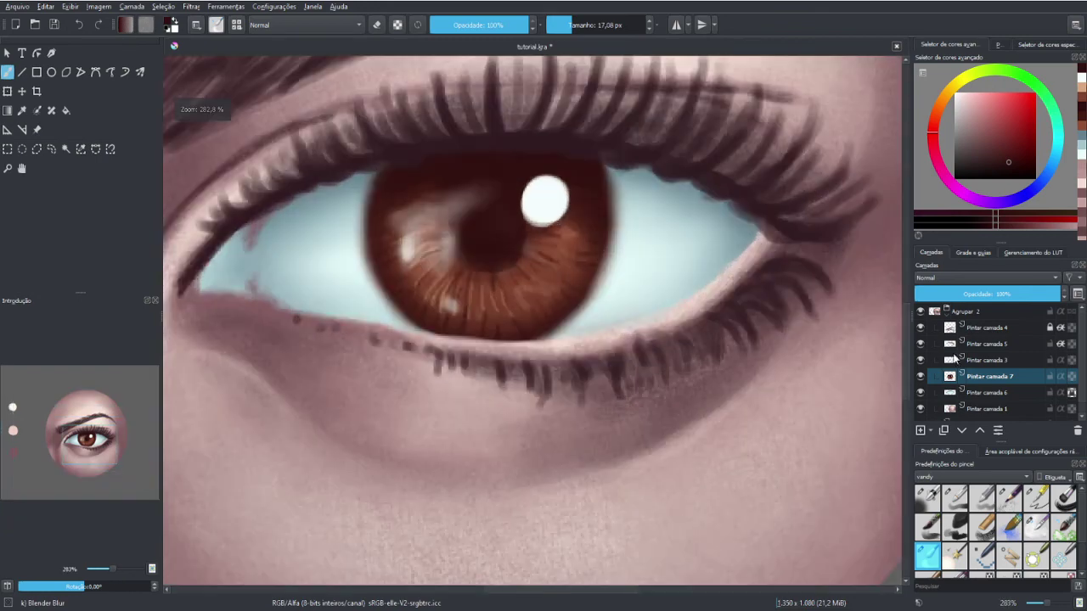
Set up a 10 px soft airbrush in erase mode and zoom to 141%
click(927, 496)
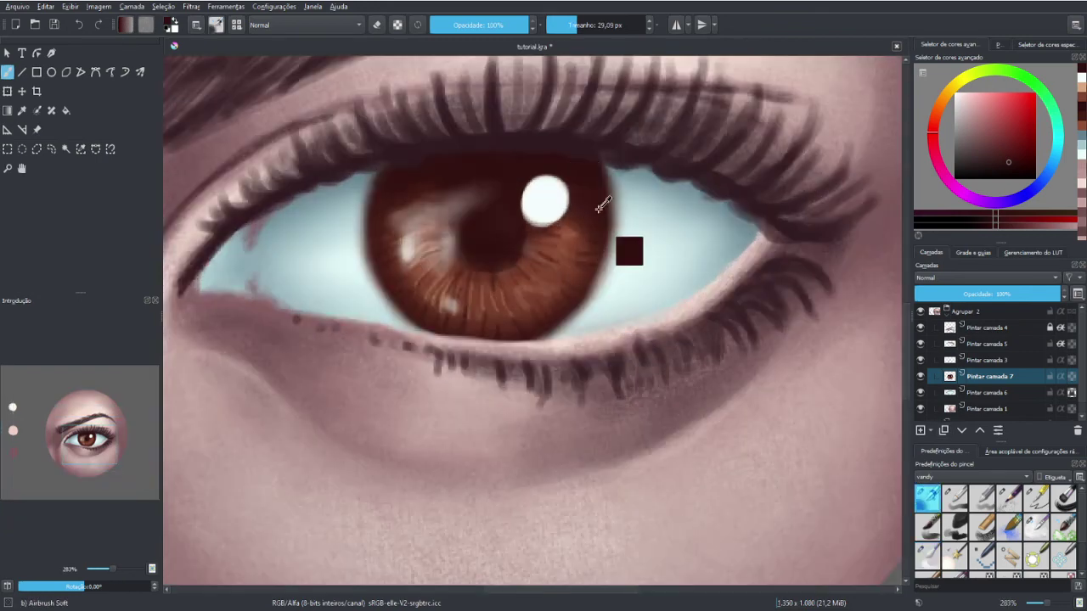
key(bracketleft)
key(bracketleft)
key(bracketleft)
key(bracketleft)
key(bracketleft)
key(bracketleft)
key(bracketleft)
key(bracketleft)
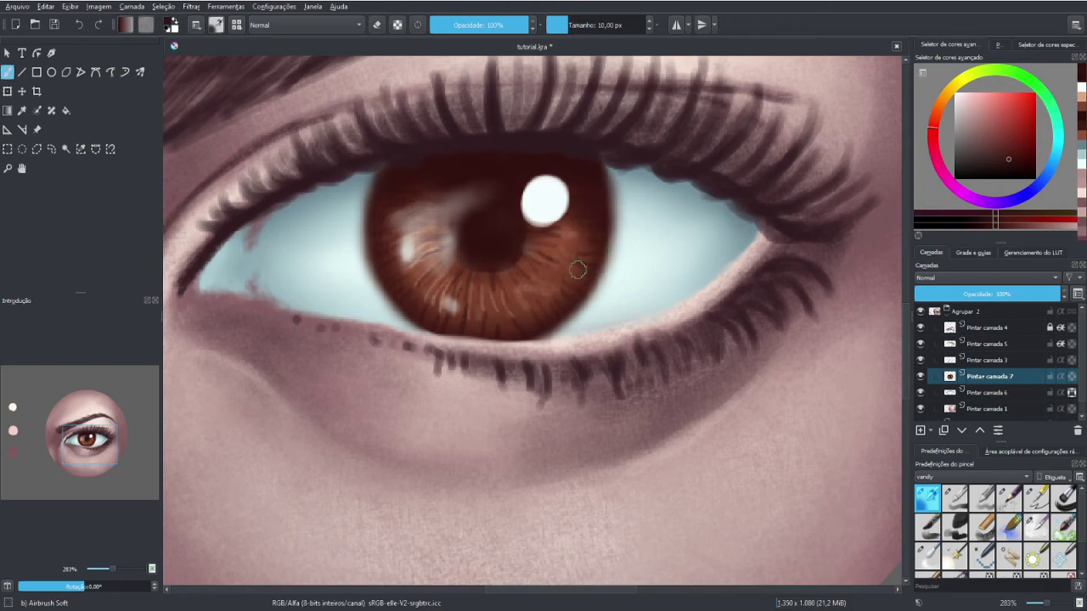
key(e)
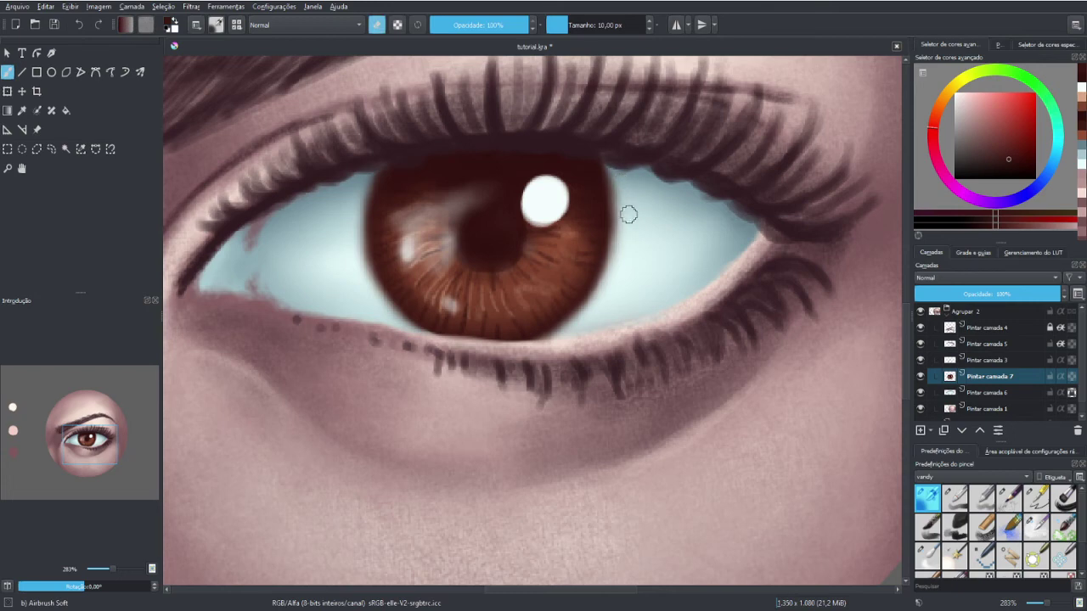
scroll(629, 214, down, 3)
scroll(629, 214, down, 3)
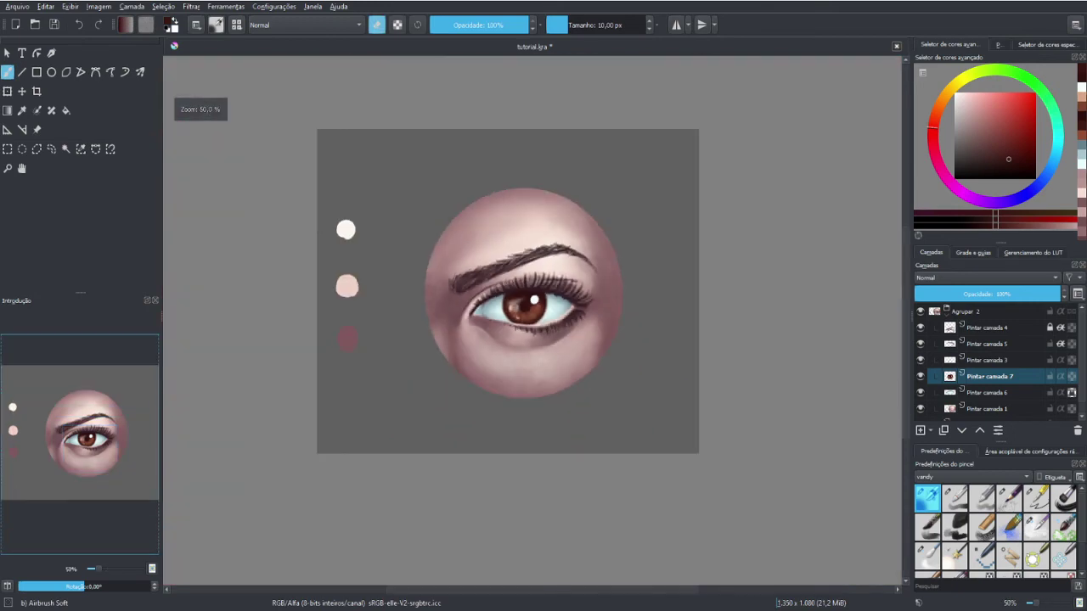
key(plus)
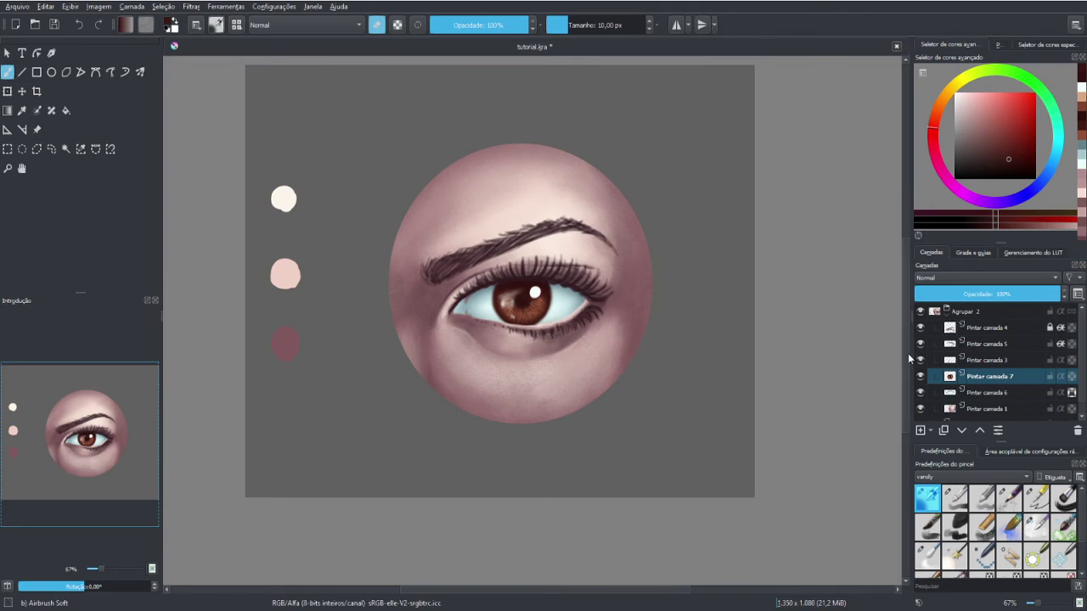
key(plus)
key(plus)
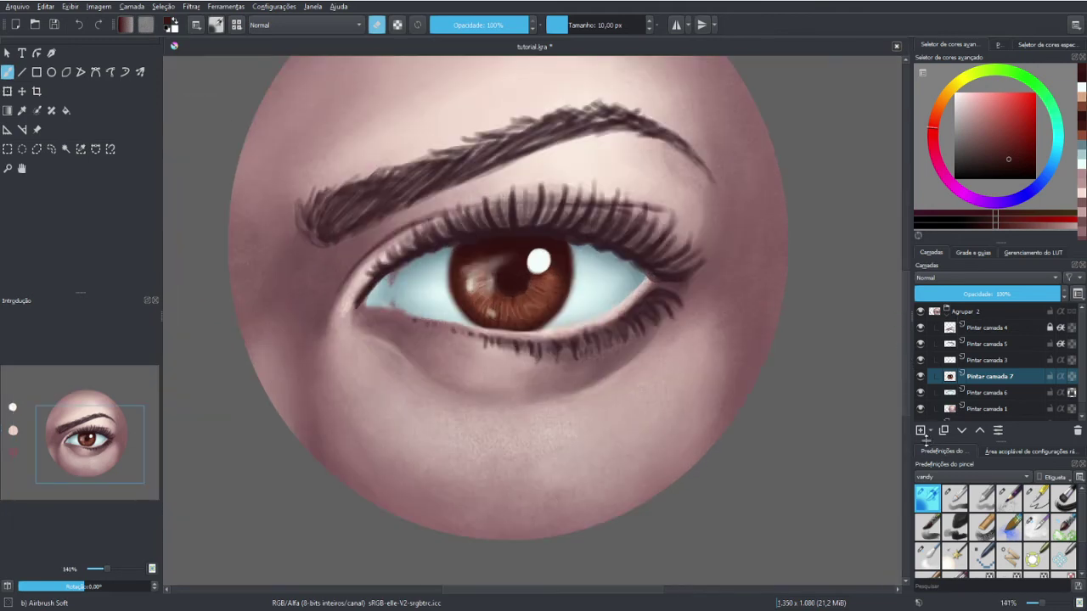
On a new layer, paint light skin pink into the inner eye corner with a flow brush
click(920, 431)
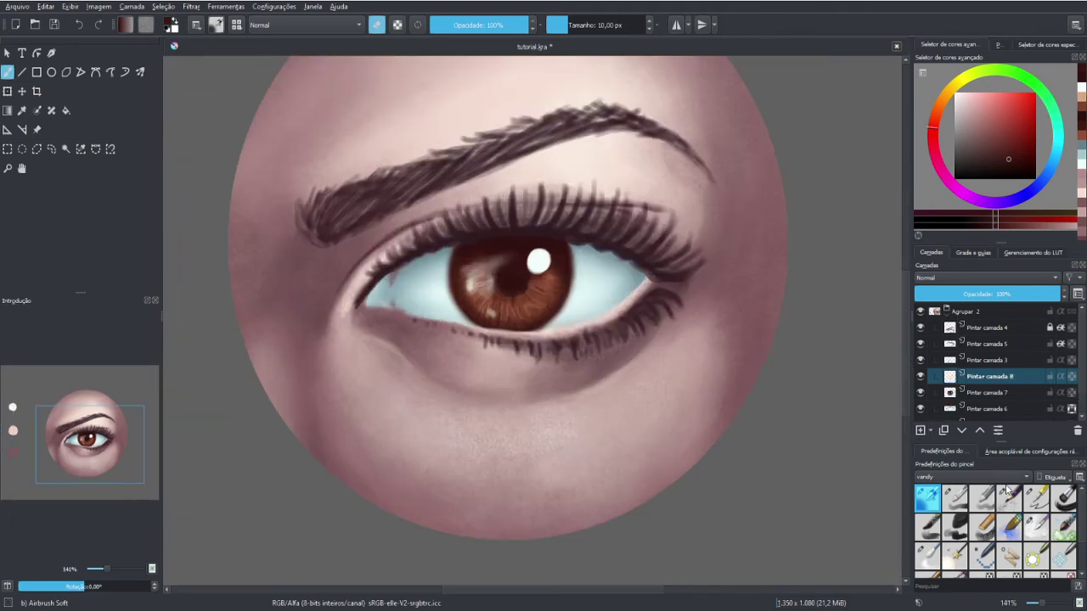
click(947, 498)
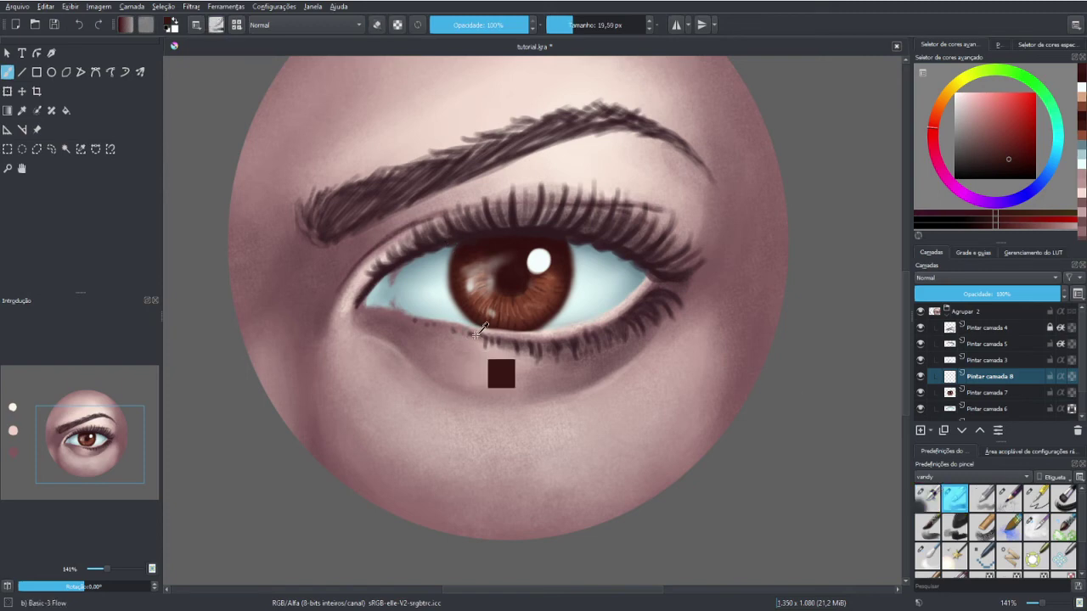
ctrl+click(495, 102)
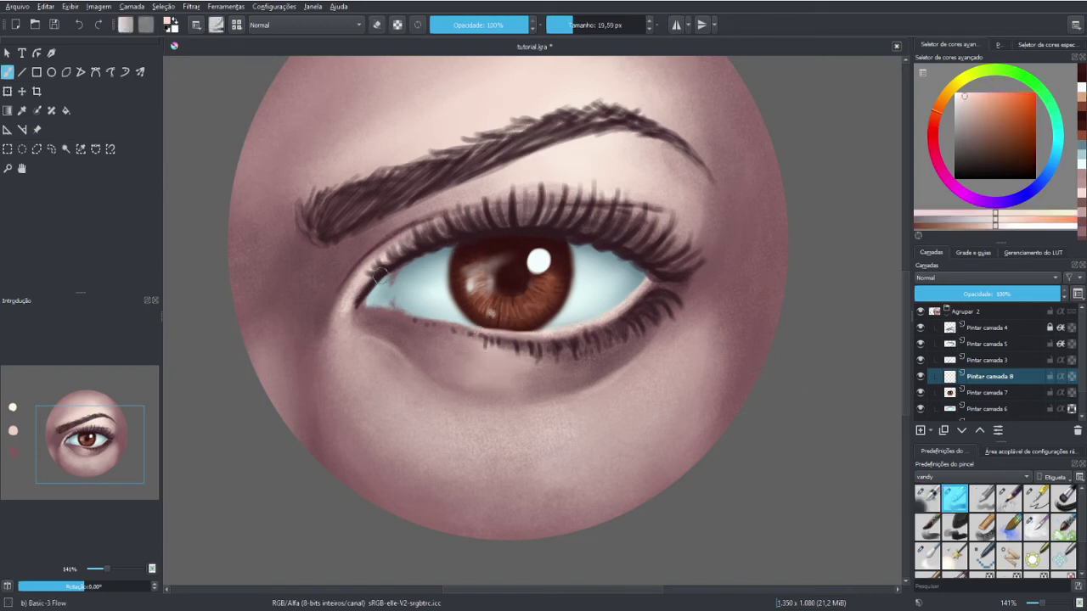
key(bracketleft)
drag(382, 285, 369, 302)
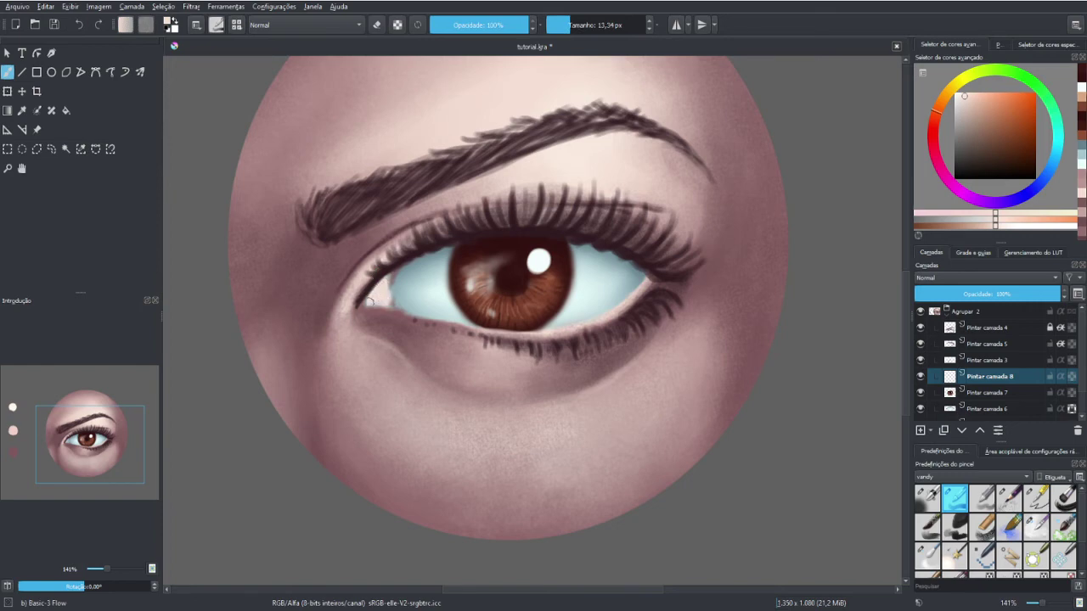
drag(370, 301, 389, 280)
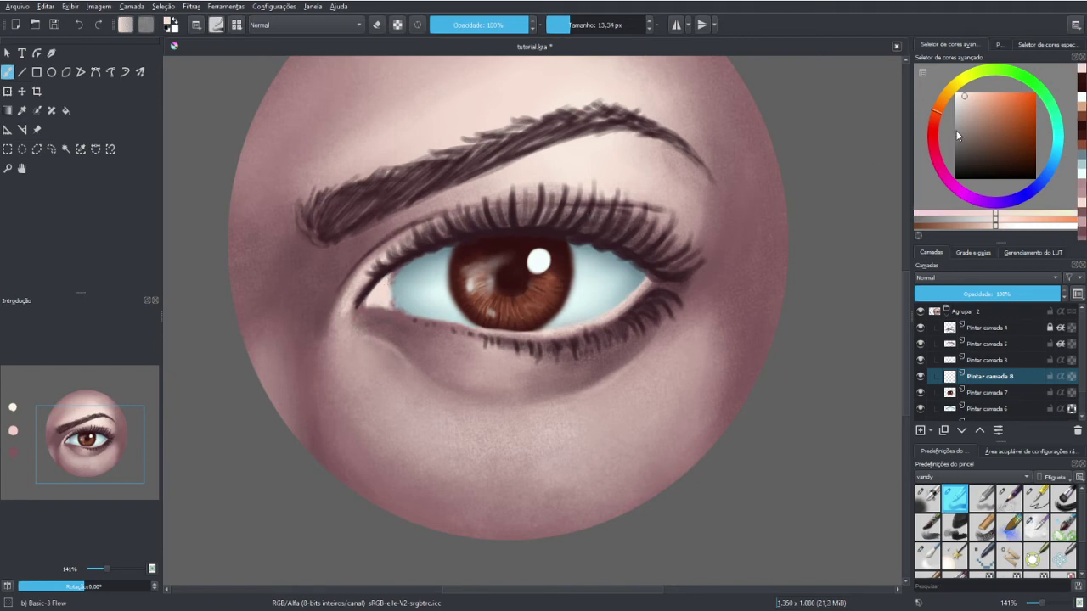
Enable Inherit Alpha and add reddish pink to the inner eye corner
mouse_move(942, 119)
mouse_down()
mouse_move(935, 132)
mouse_move(973, 112)
mouse_up()
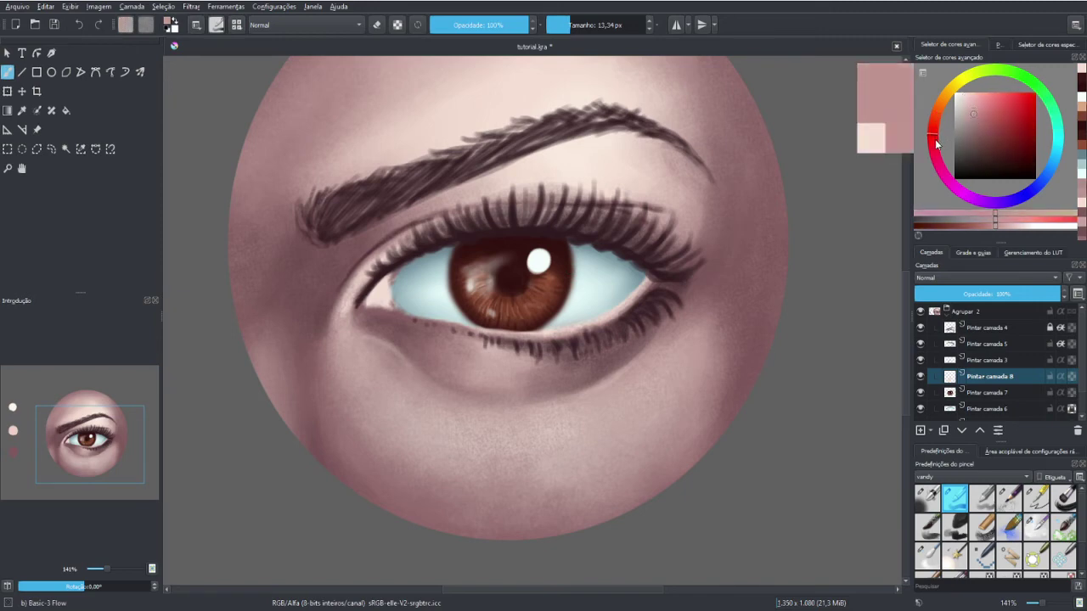
click(979, 112)
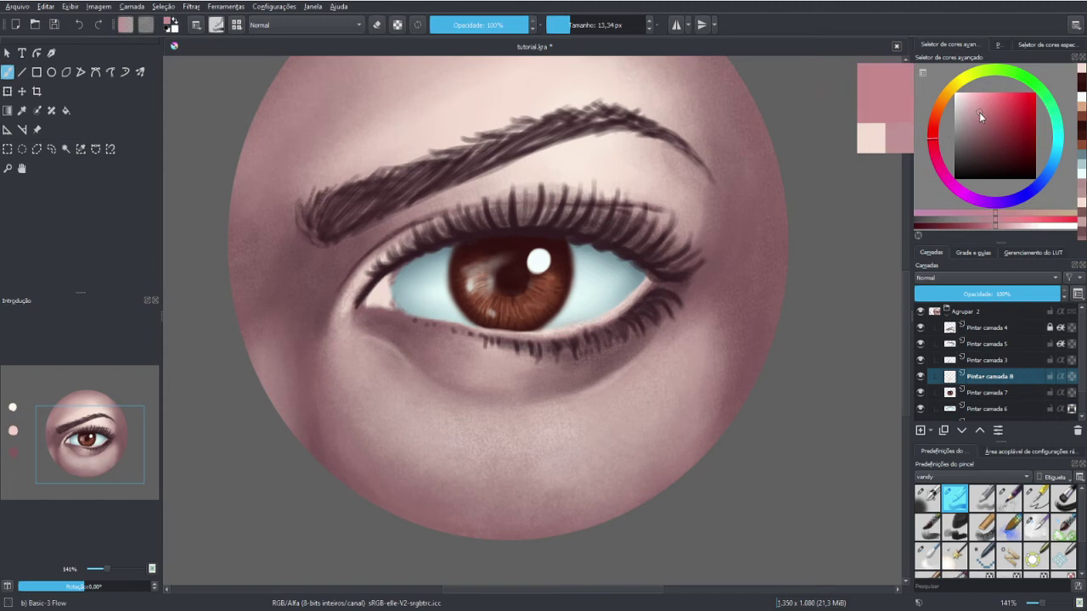
click(1071, 376)
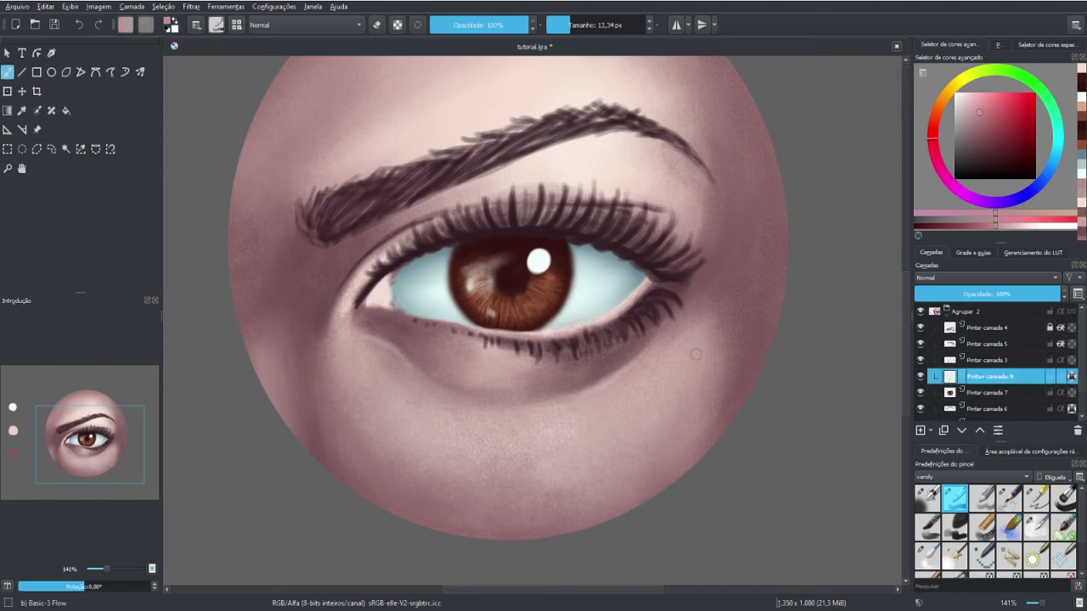
drag(392, 280, 400, 278)
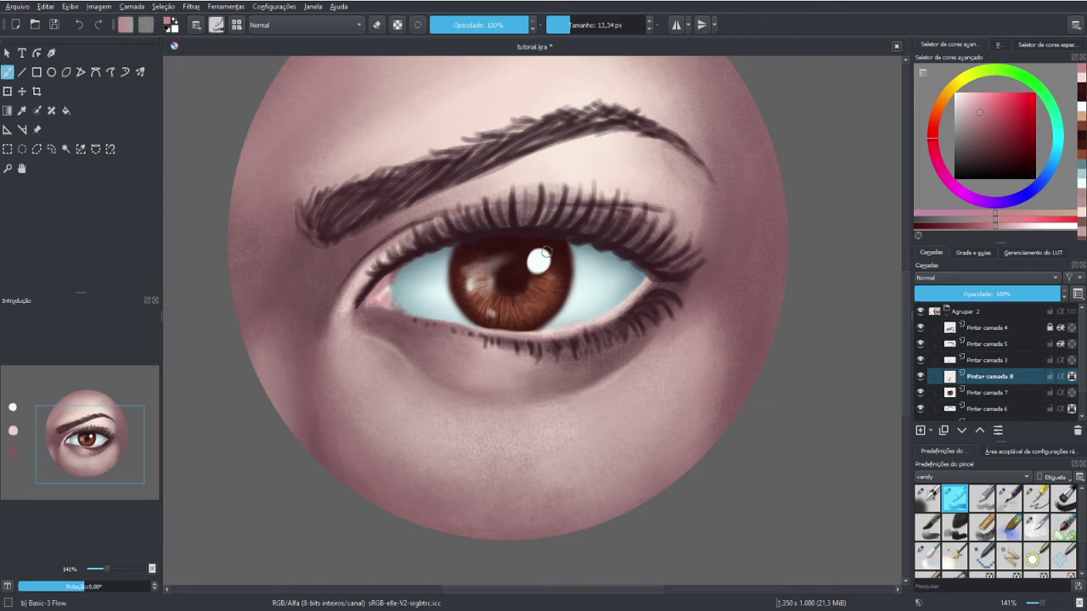
Add darker pink accents to the inner eye corner with a smaller brush
ctrl+click(382, 291)
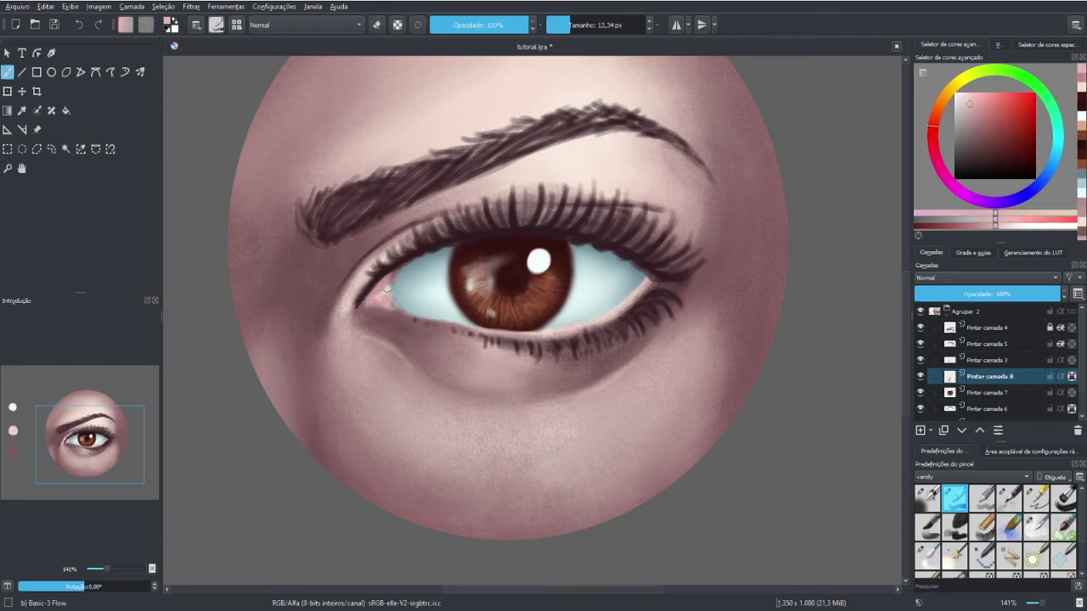
ctrl+click(388, 287)
click(936, 146)
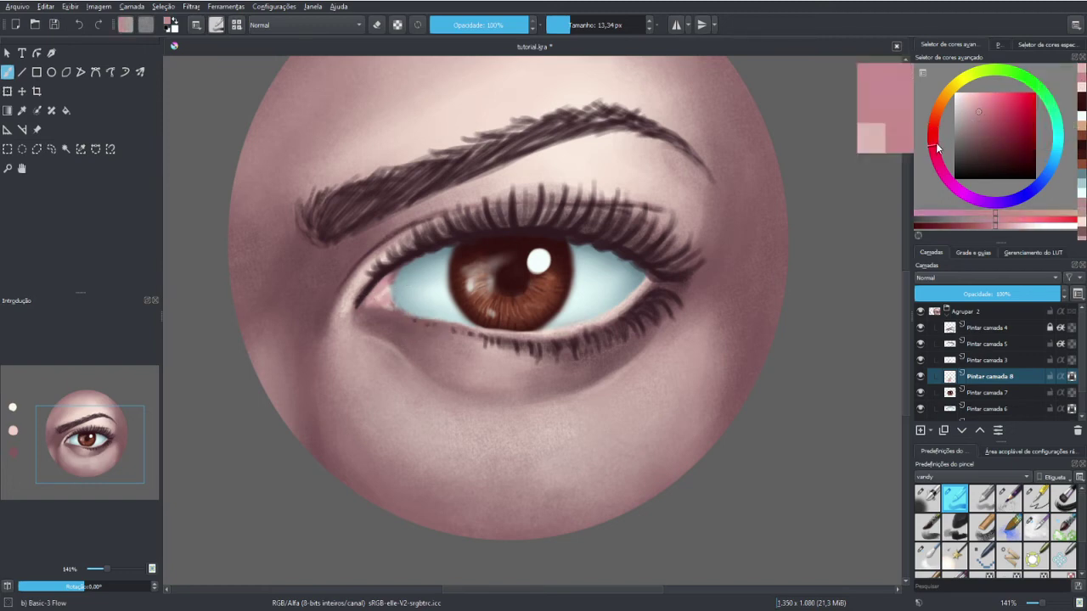
click(987, 127)
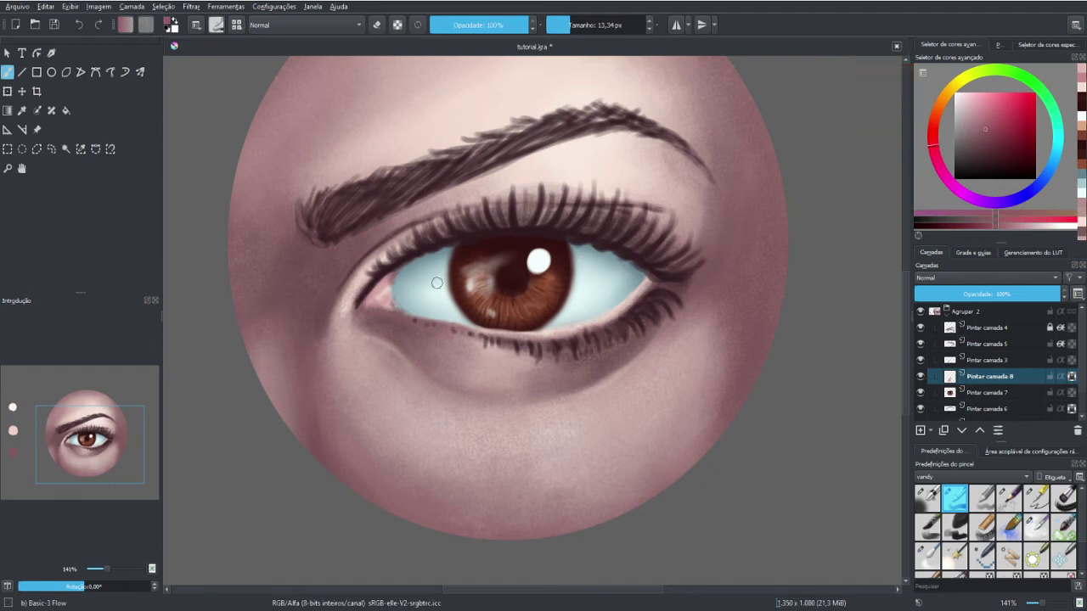
drag(385, 280, 364, 300)
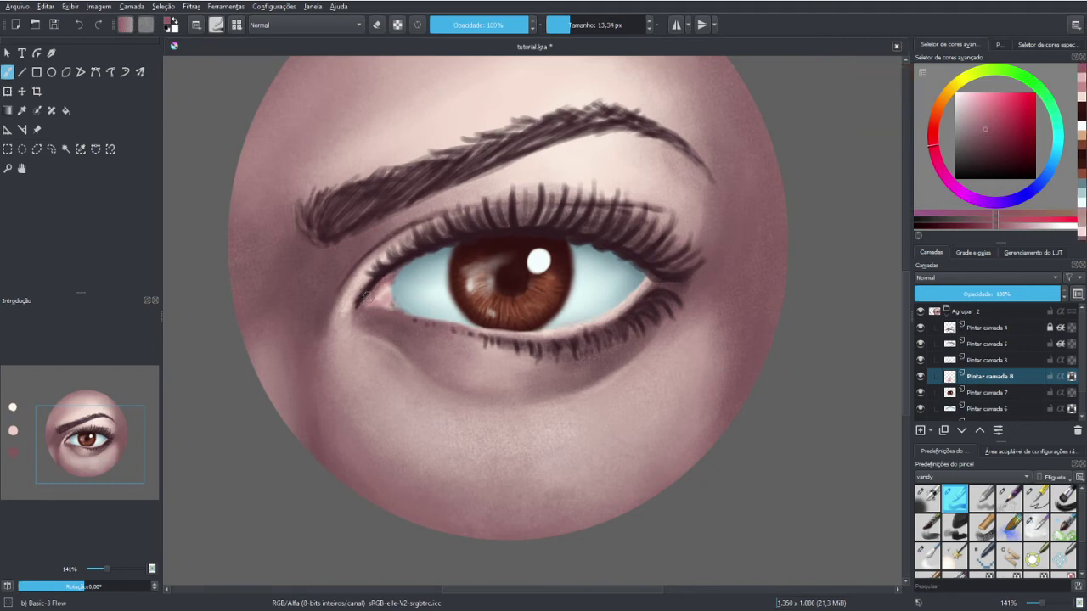
key(bracketleft)
key(bracketleft)
key(bracketleft)
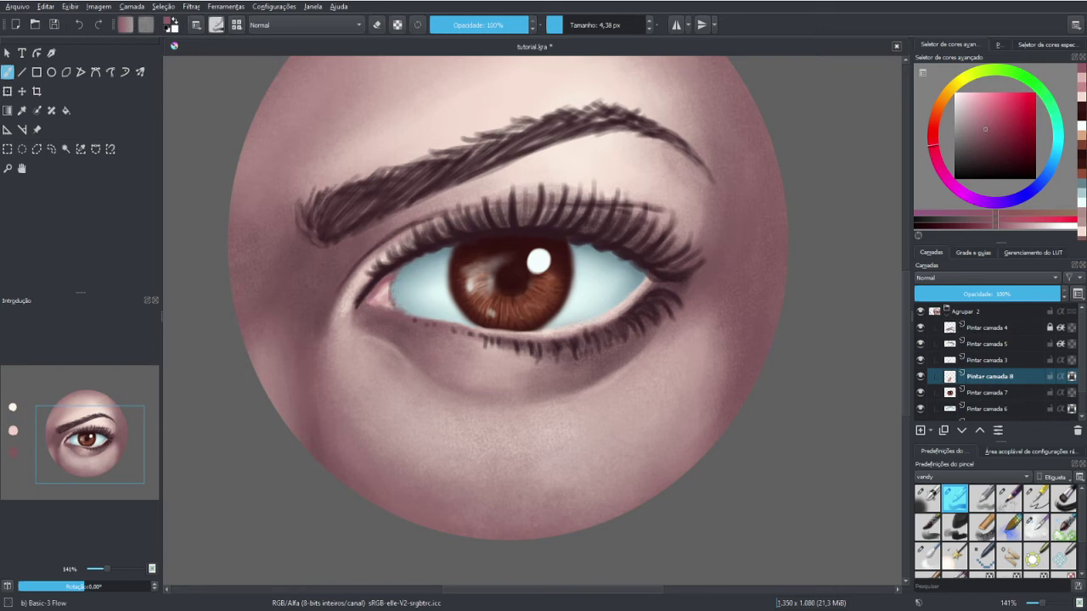
ctrl+click(524, 162)
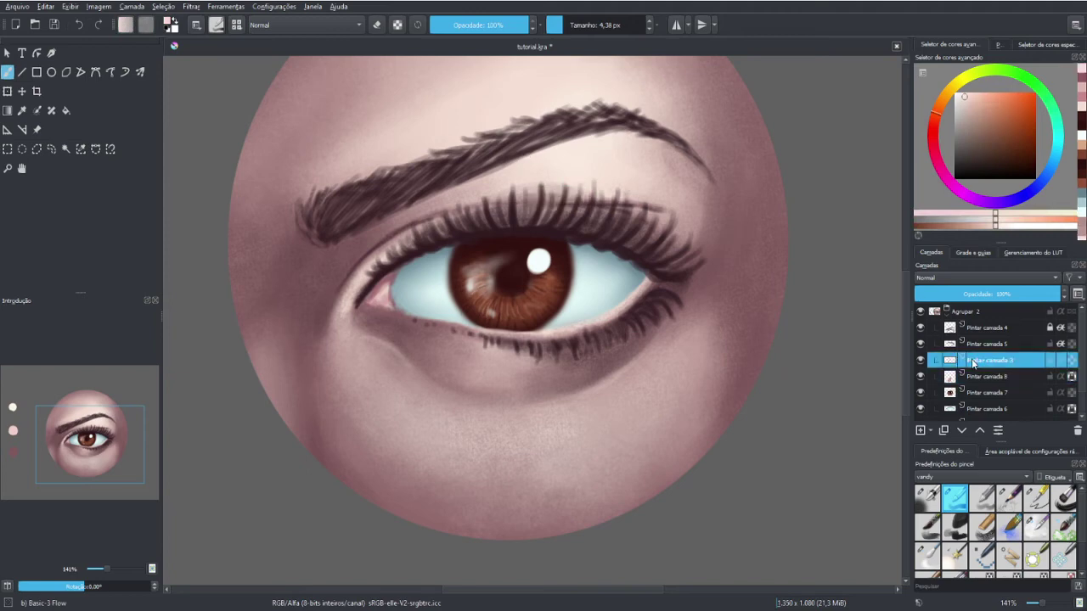
click(977, 363)
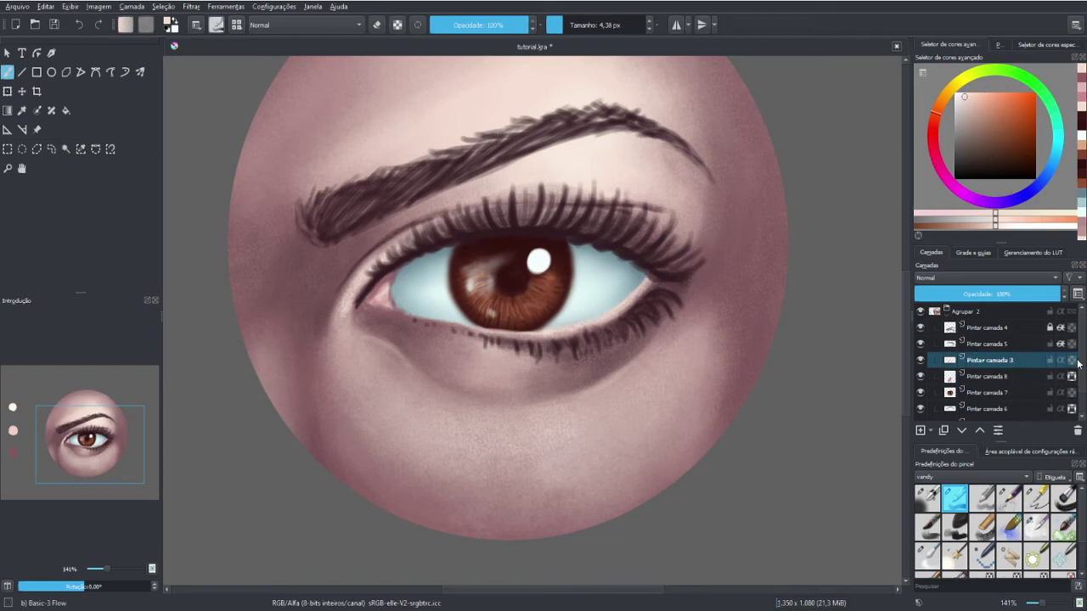
scroll(1080, 370, down, 2)
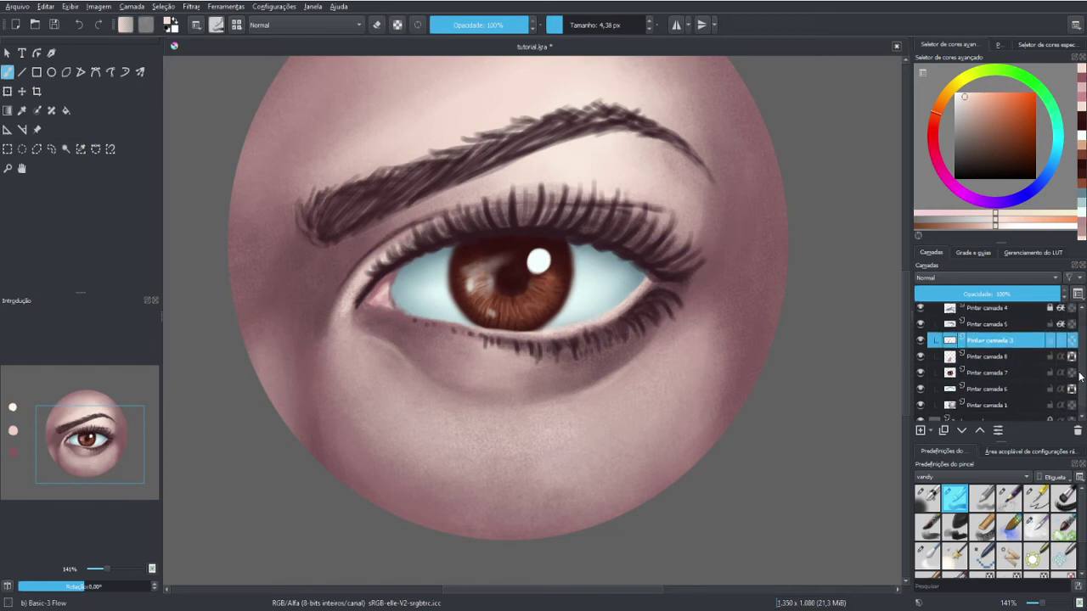
scroll(1079, 377, down, 1)
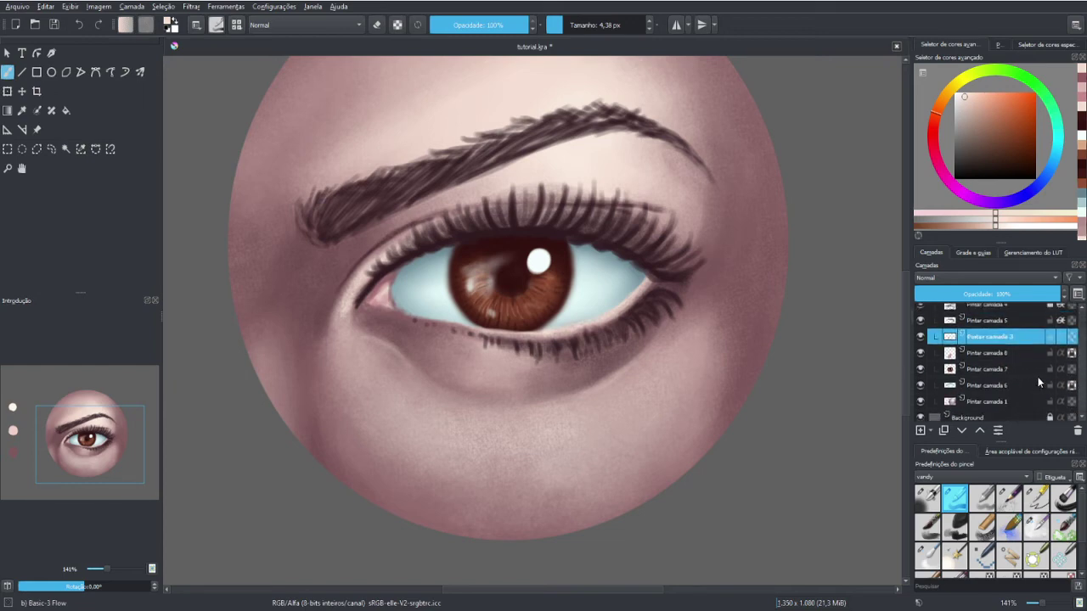
click(982, 357)
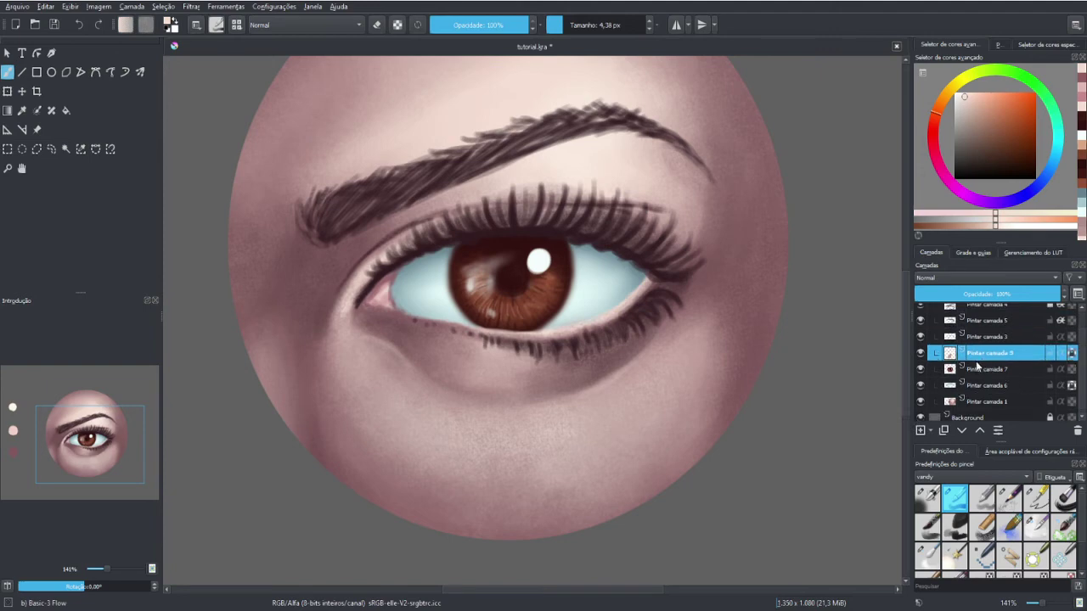
click(975, 374)
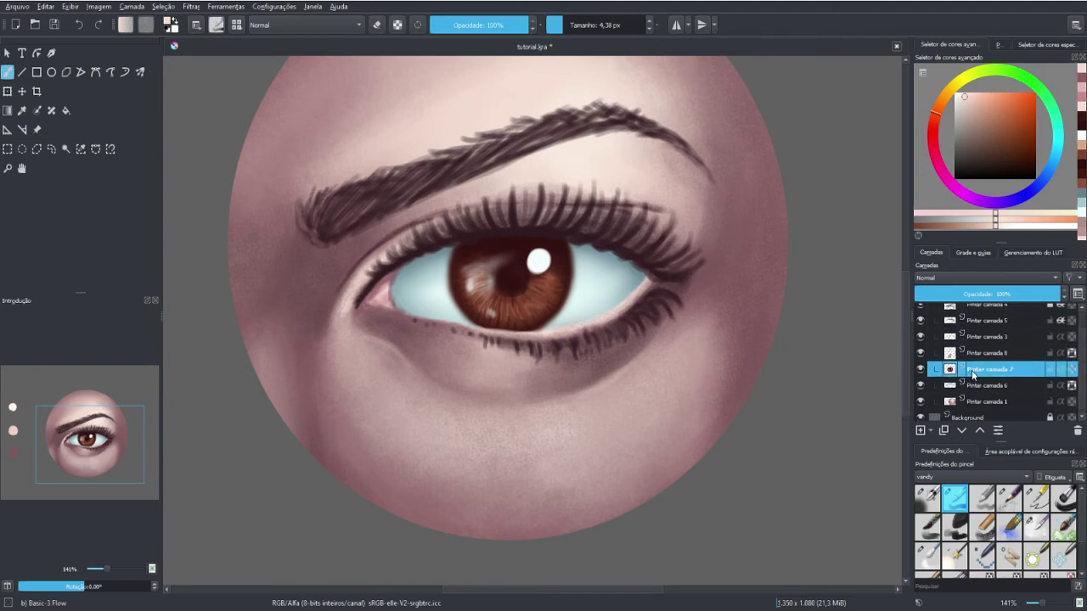
key(ctrl+e)
click(977, 363)
key(ctrl+e)
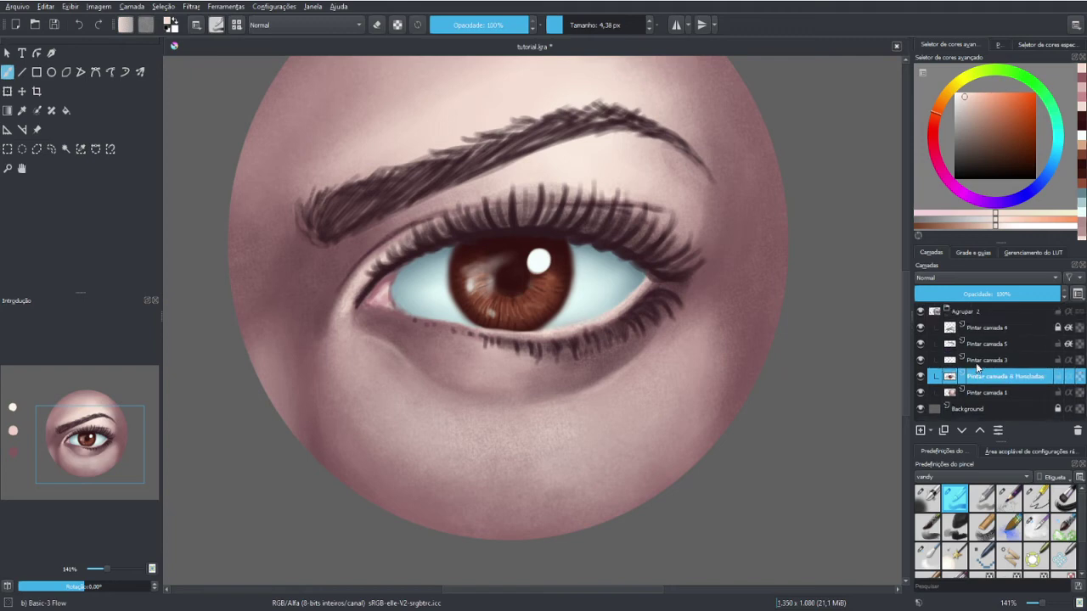
ctrl+click(978, 359)
key(ctrl+e)
ctrl+click(978, 344)
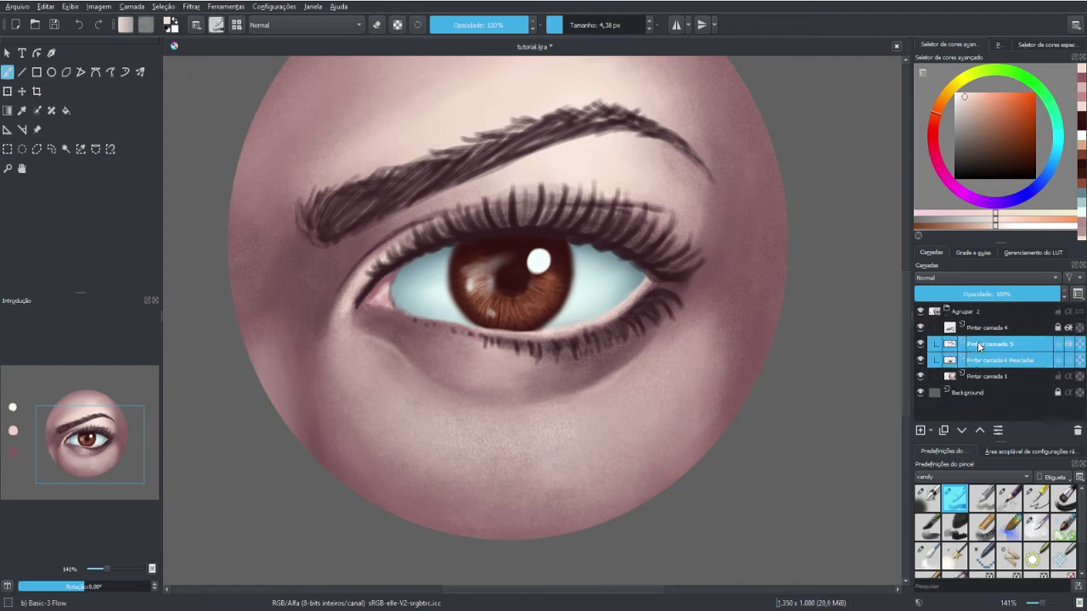
key(ctrl+e)
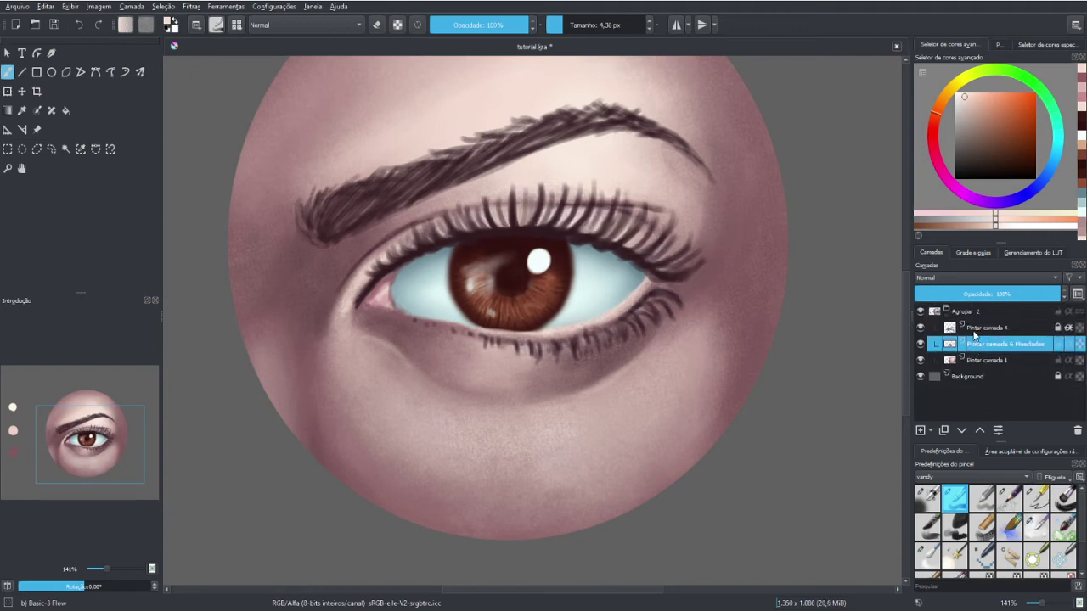
key(ctrl+z)
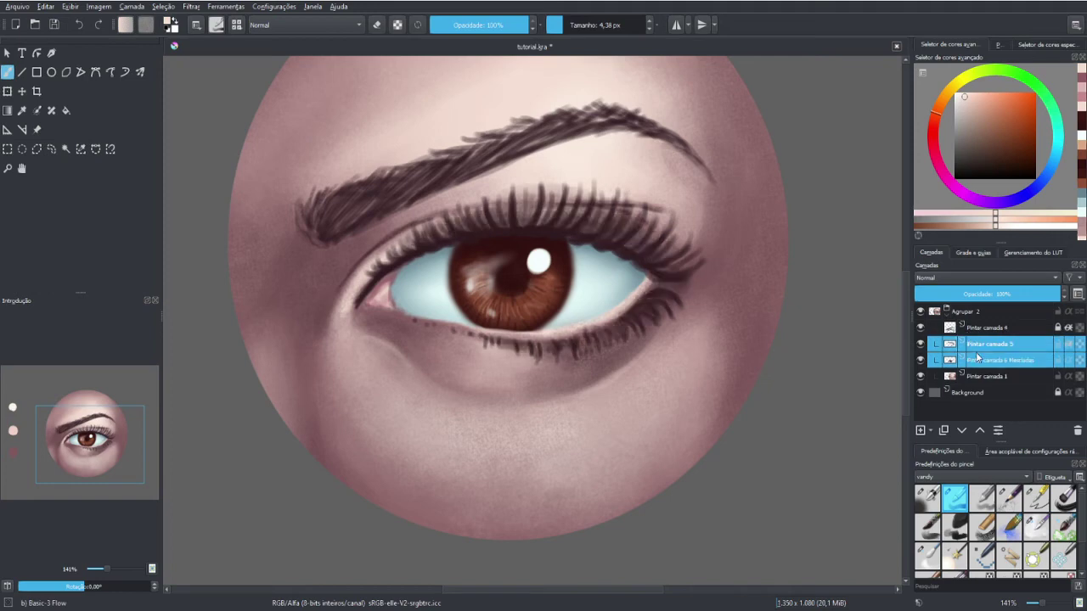
click(998, 344)
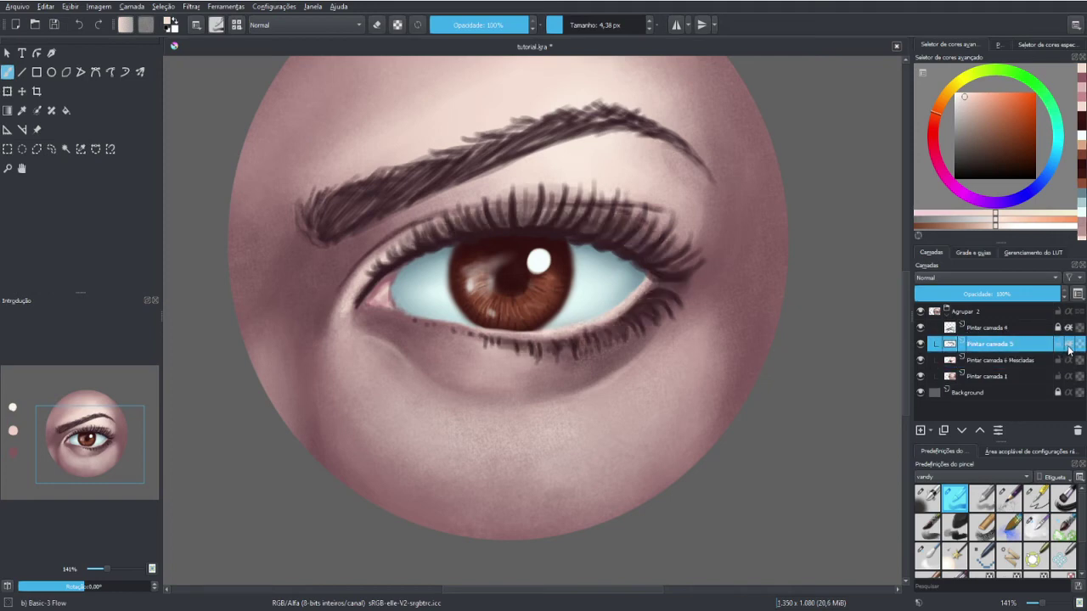
key(ctrl+e)
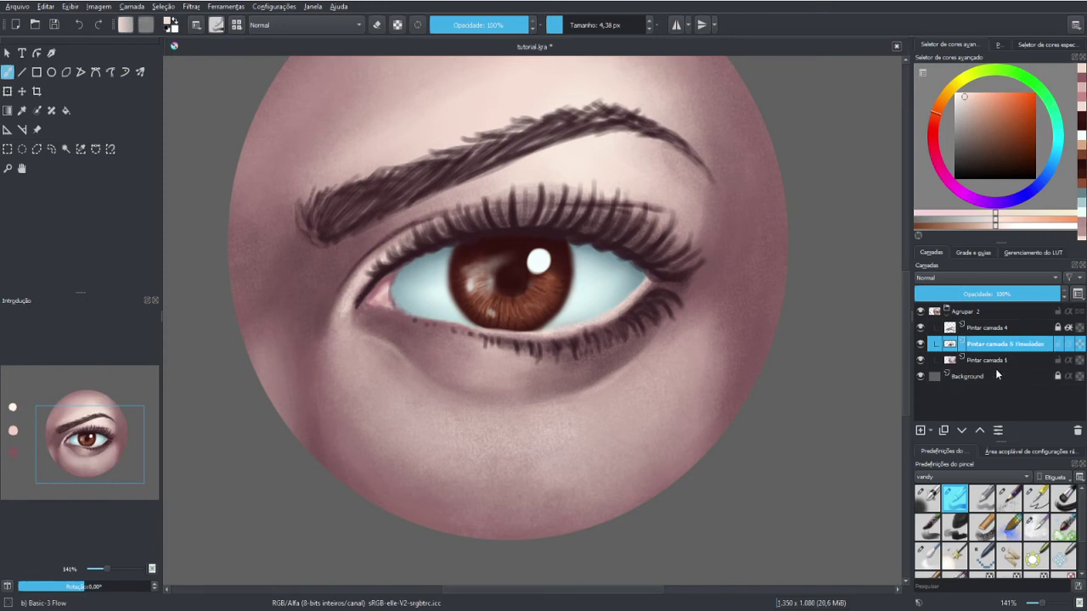
ctrl+click(978, 333)
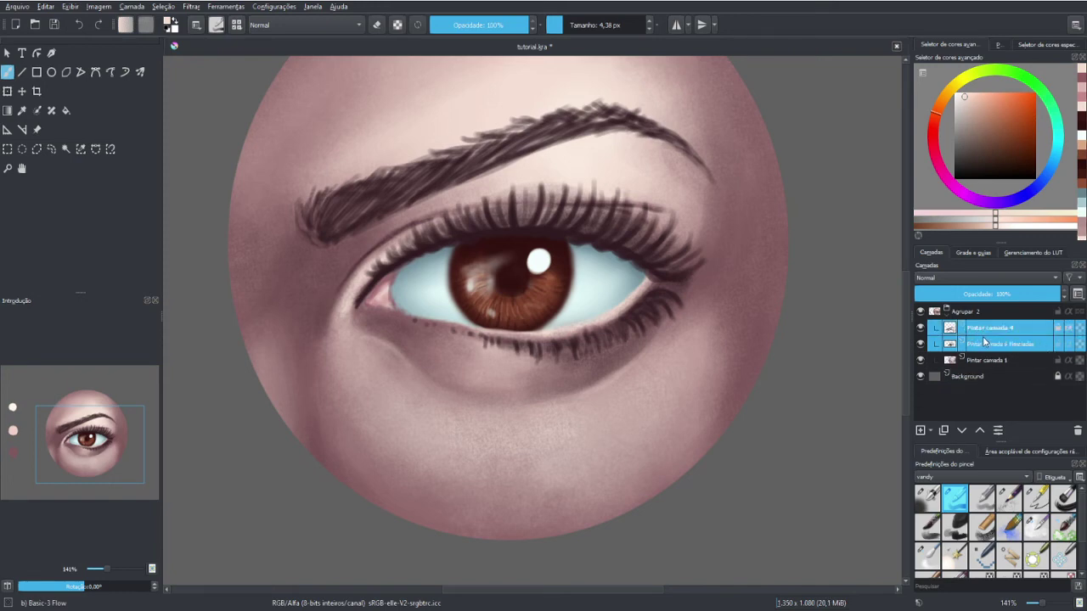
key(ctrl+e)
click(995, 334)
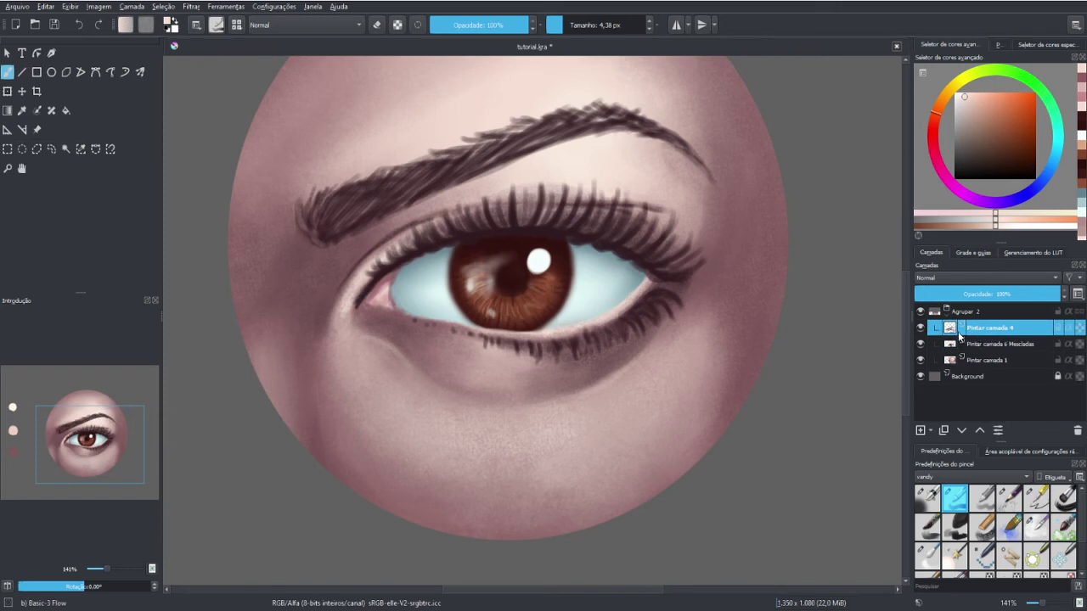
click(921, 330)
key(ctrl+e)
click(921, 329)
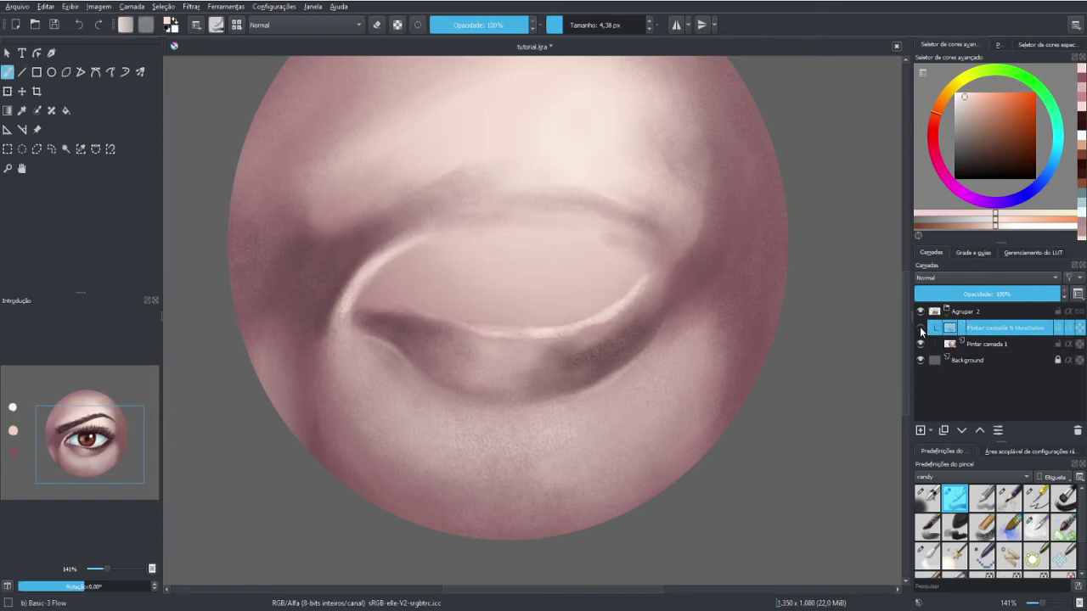
click(921, 329)
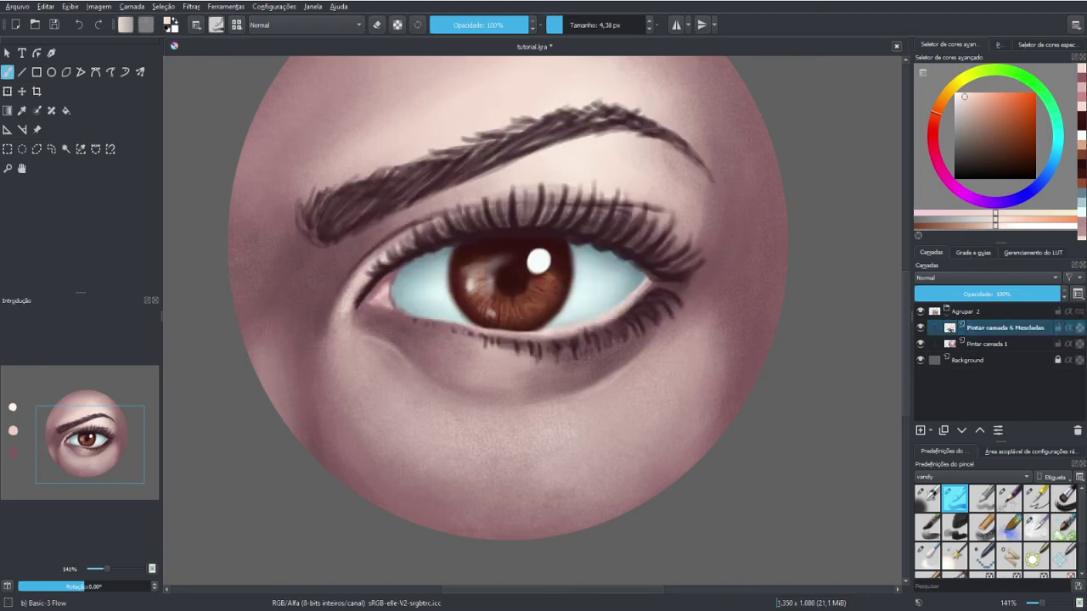
Sample and darken the colour to a desaturated dark red, then zoom out to 67%
ctrl+click(582, 159)
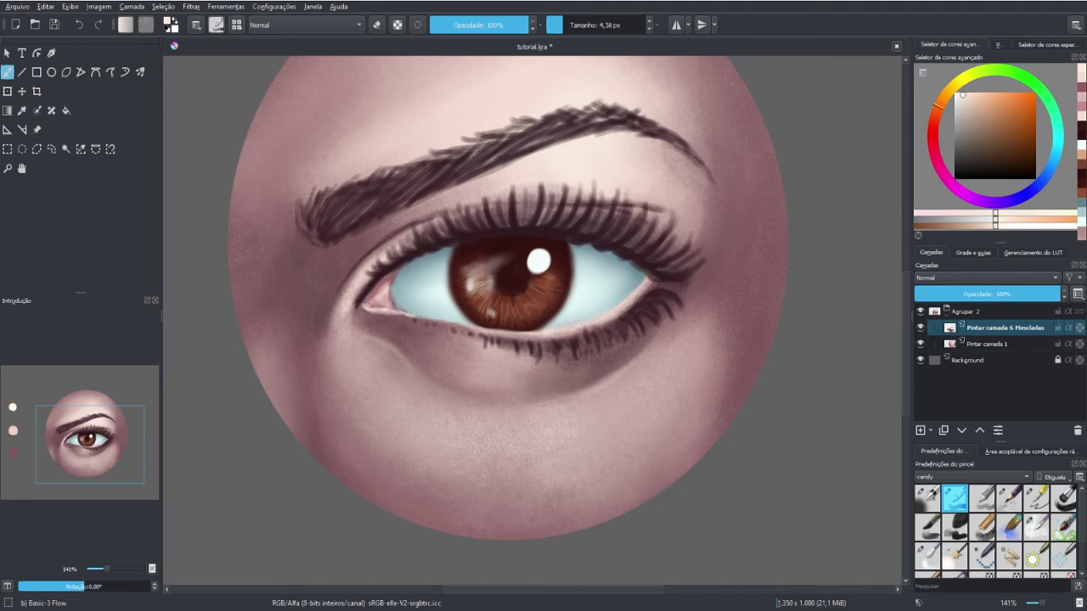
ctrl+click(363, 307)
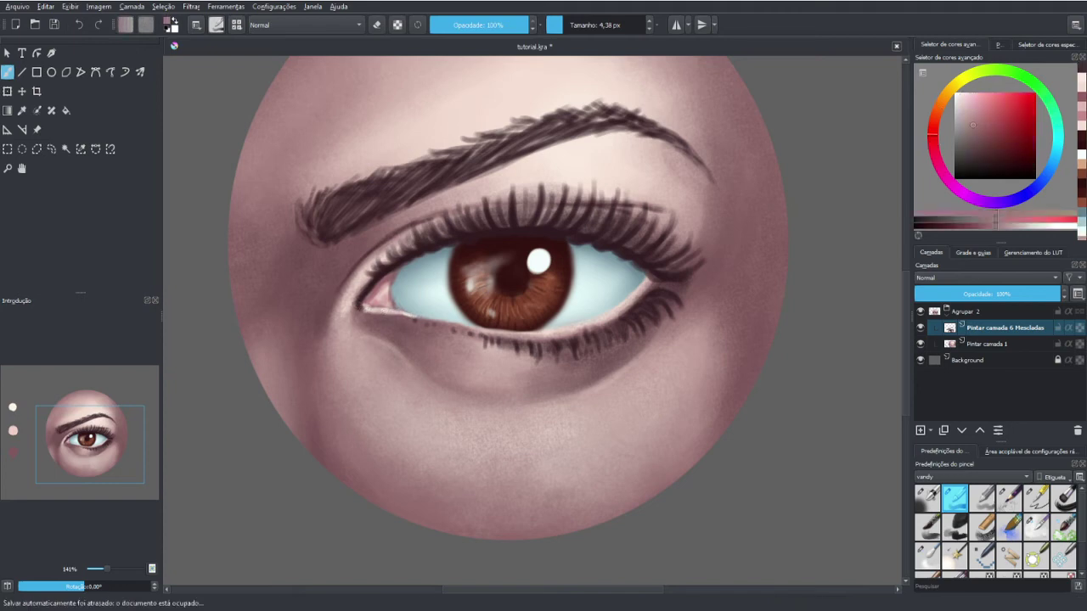
ctrl+click(378, 276)
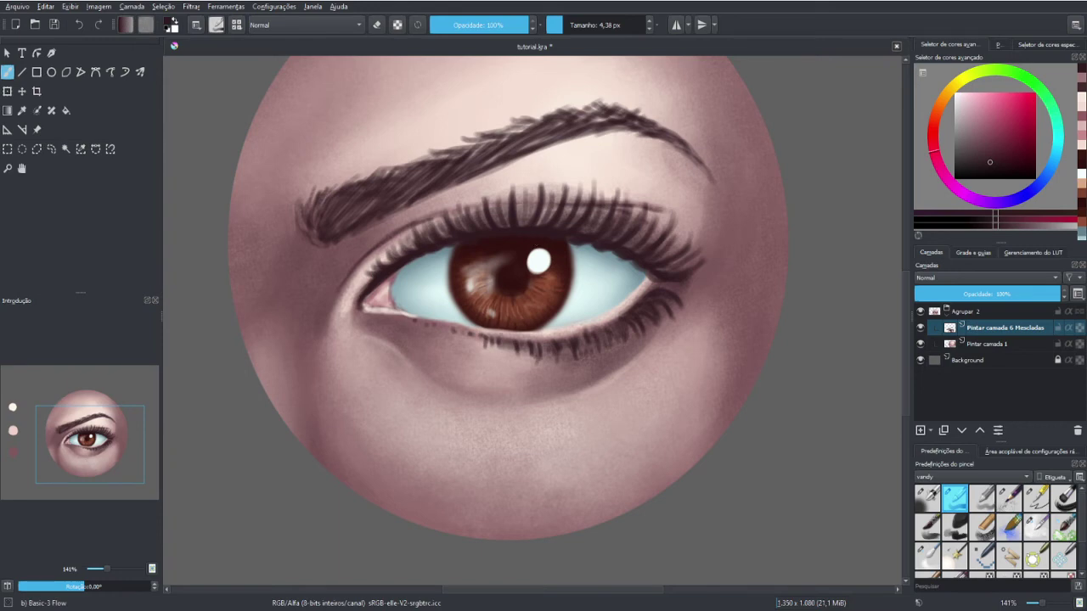
ctrl+click(508, 328)
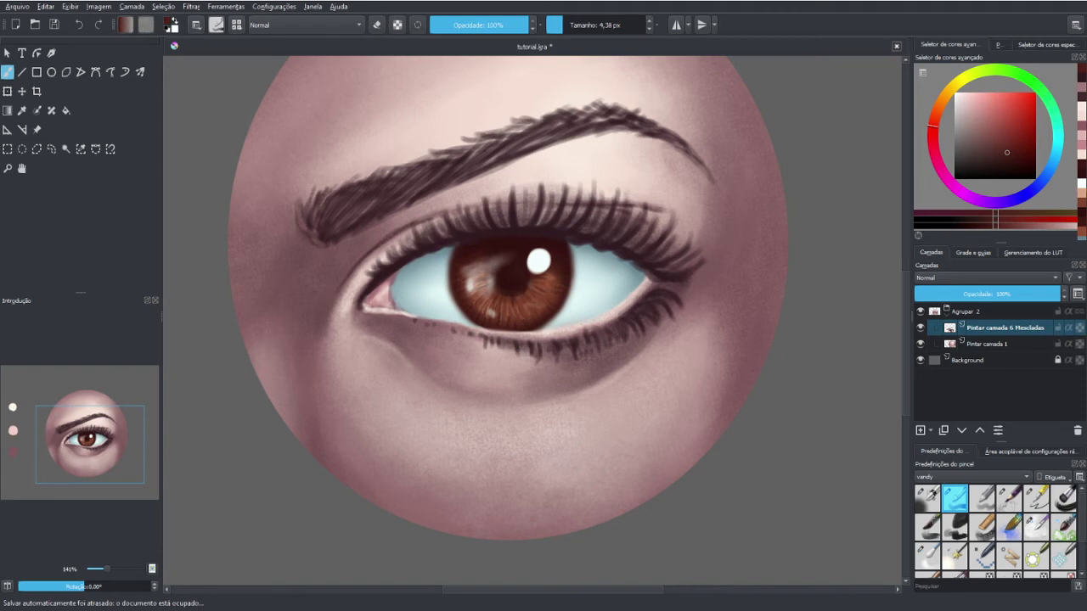
scroll(499, 280, down, 5)
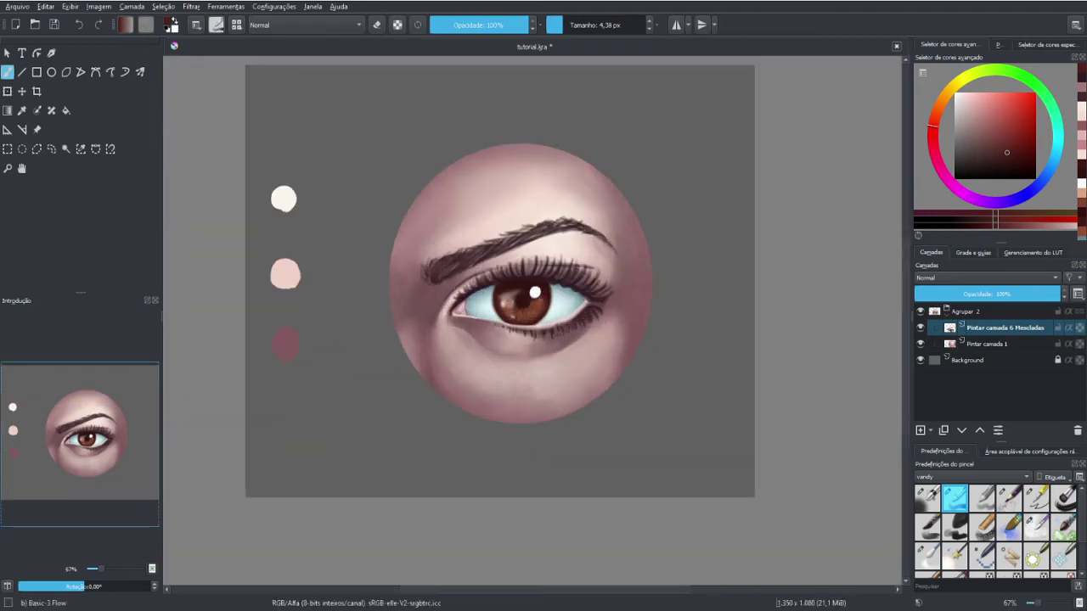
Merge the eye detail into Pintar camada 1, zoom to 100%, and load an 80 px Distort Move brush
click(920, 329)
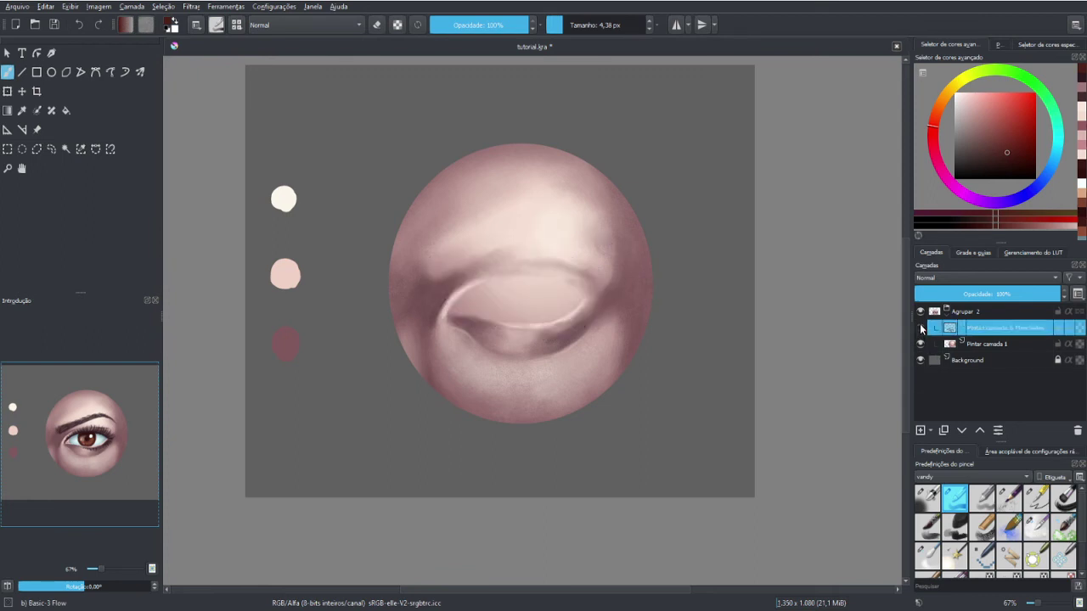
click(920, 329)
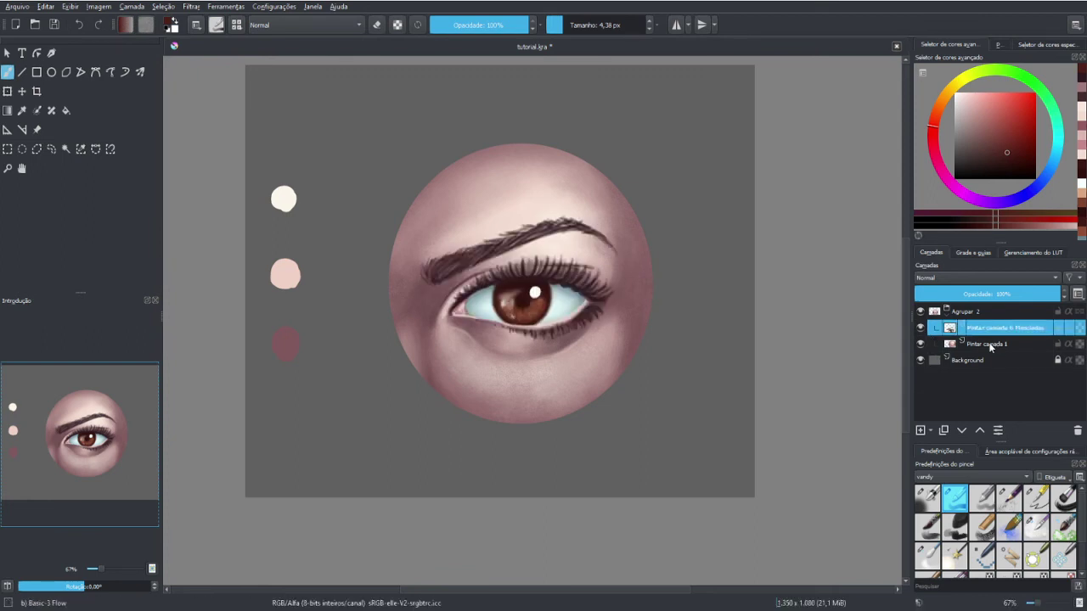
key(ctrl+e)
click(920, 329)
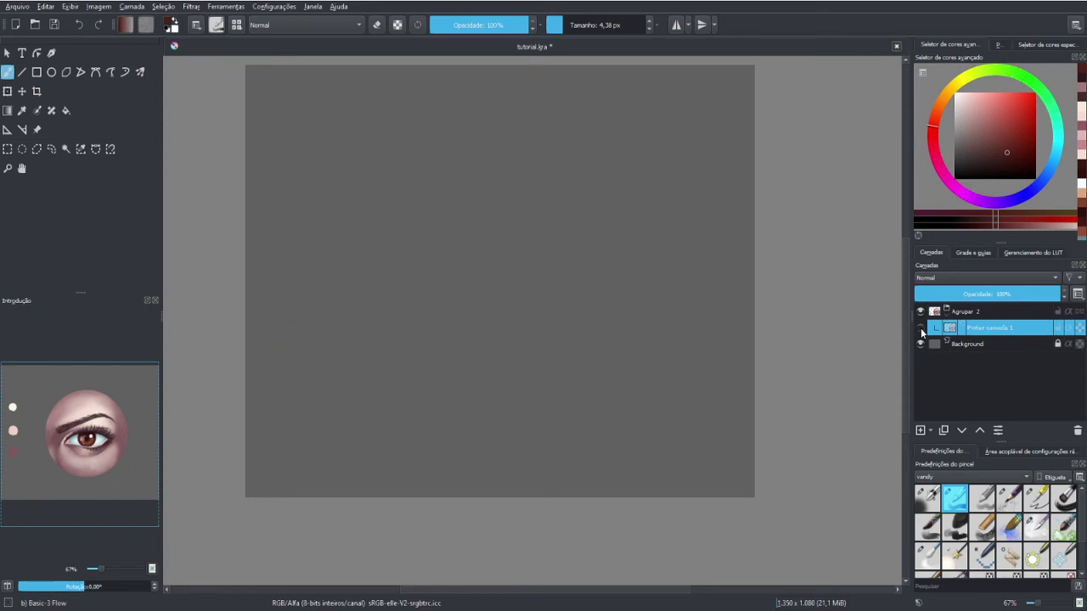
click(919, 329)
key(1)
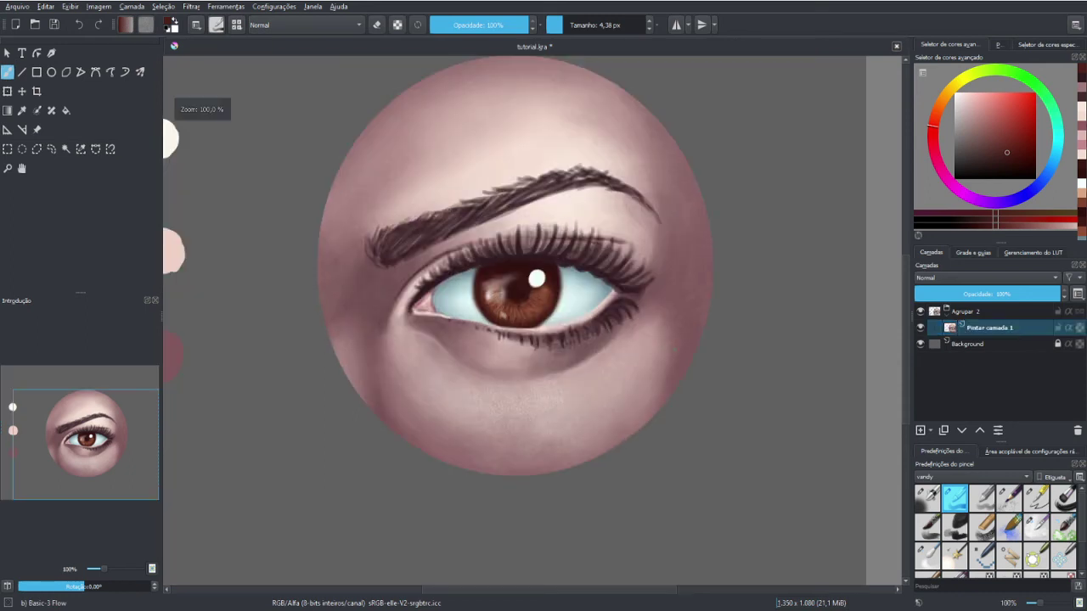
click(1064, 560)
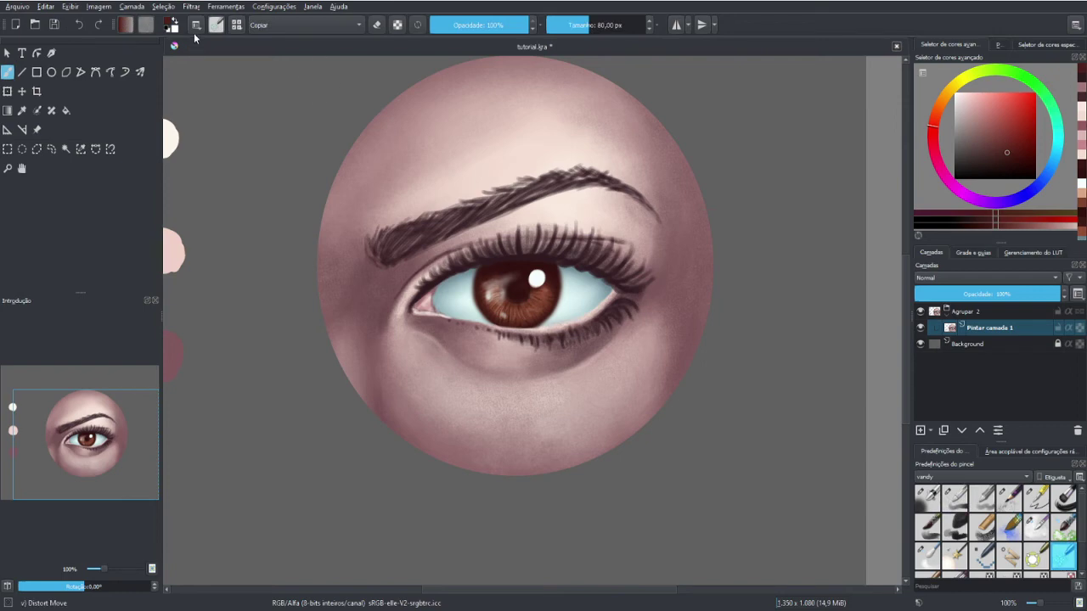
Warp the under-eye shadow, lower lid, iris and eye corners with a resized Distort Move brush
click(219, 26)
click(237, 26)
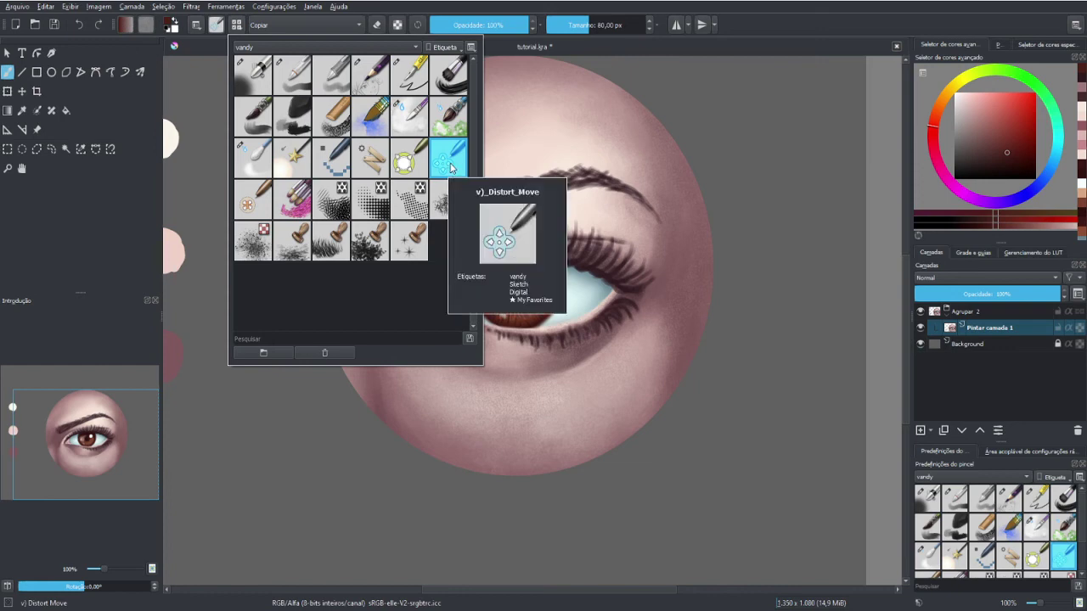
click(606, 222)
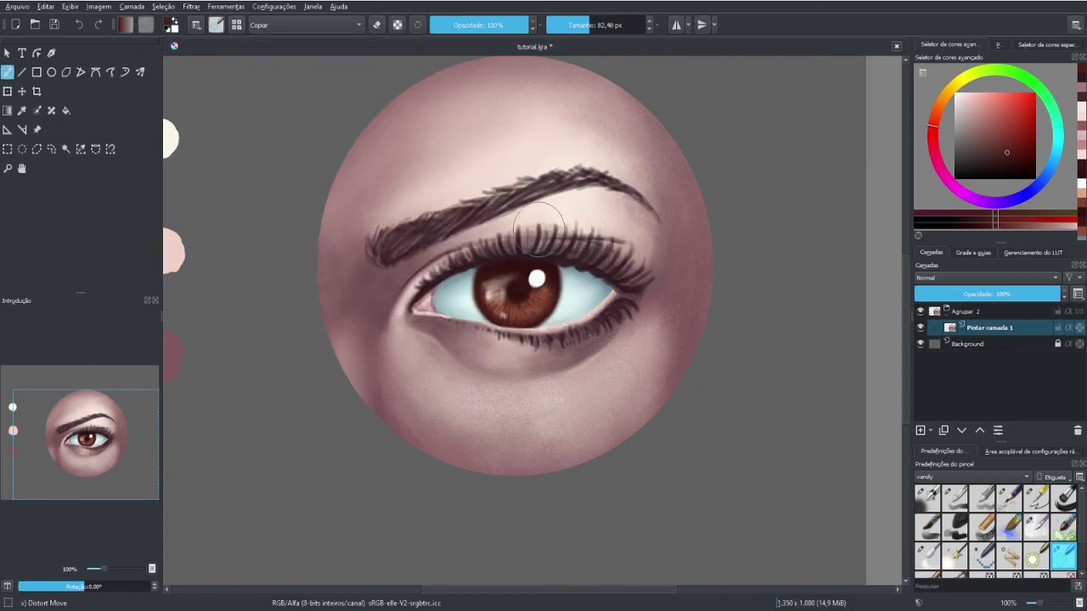
key(bracketright)
key(bracketright)
key(bracketright)
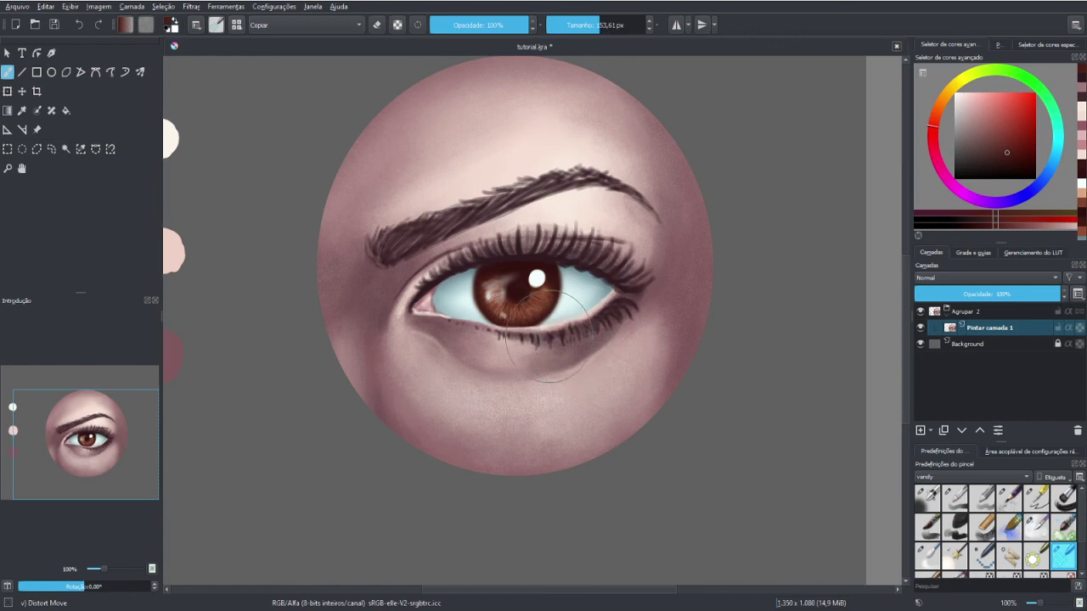
key(bracketleft)
key(bracketleft)
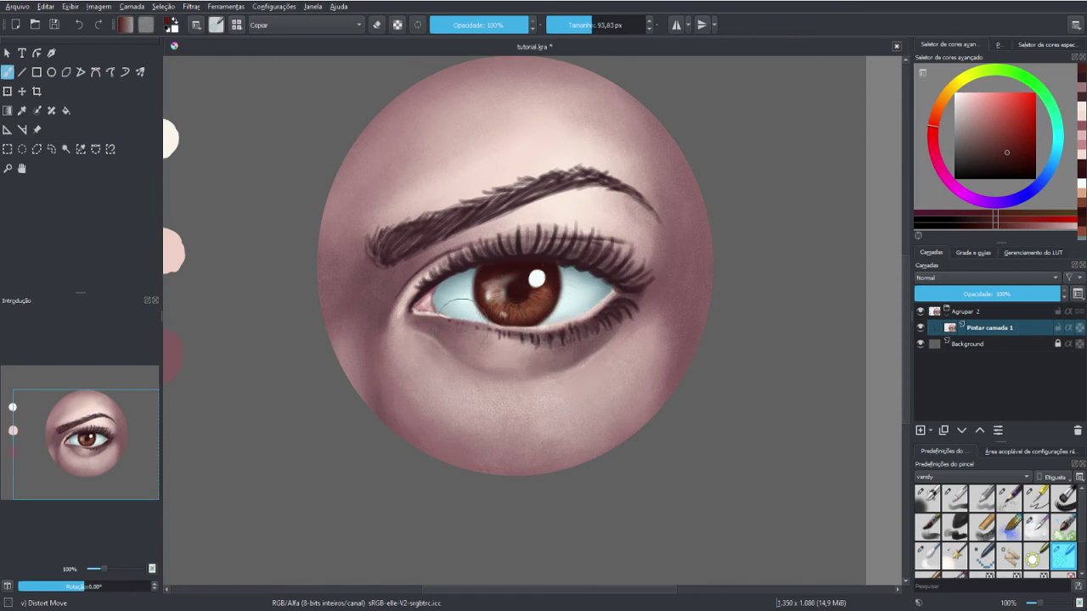
key(bracketleft)
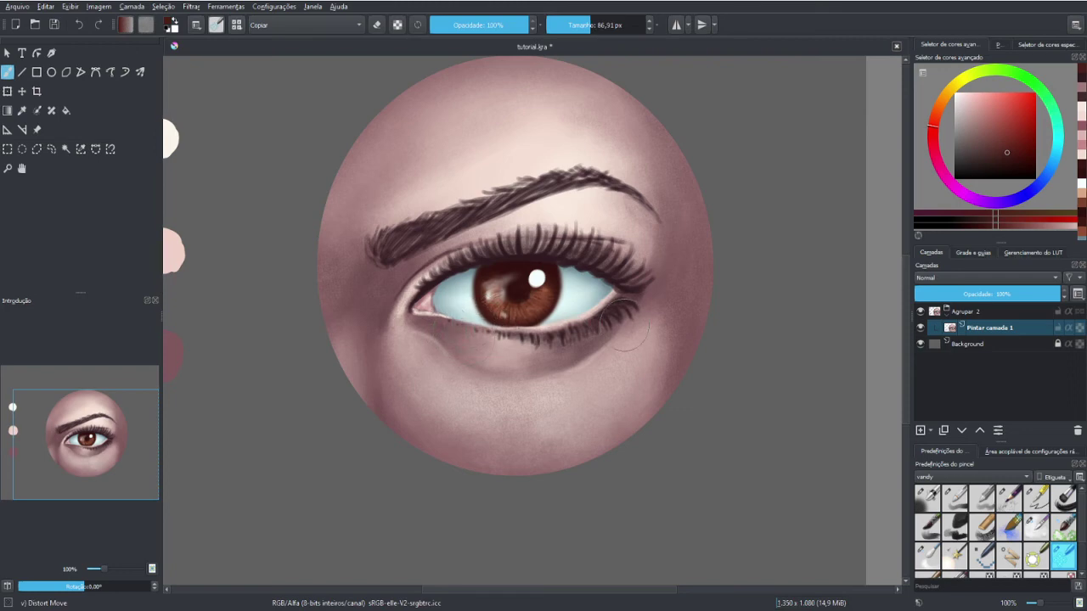
key(bracketleft)
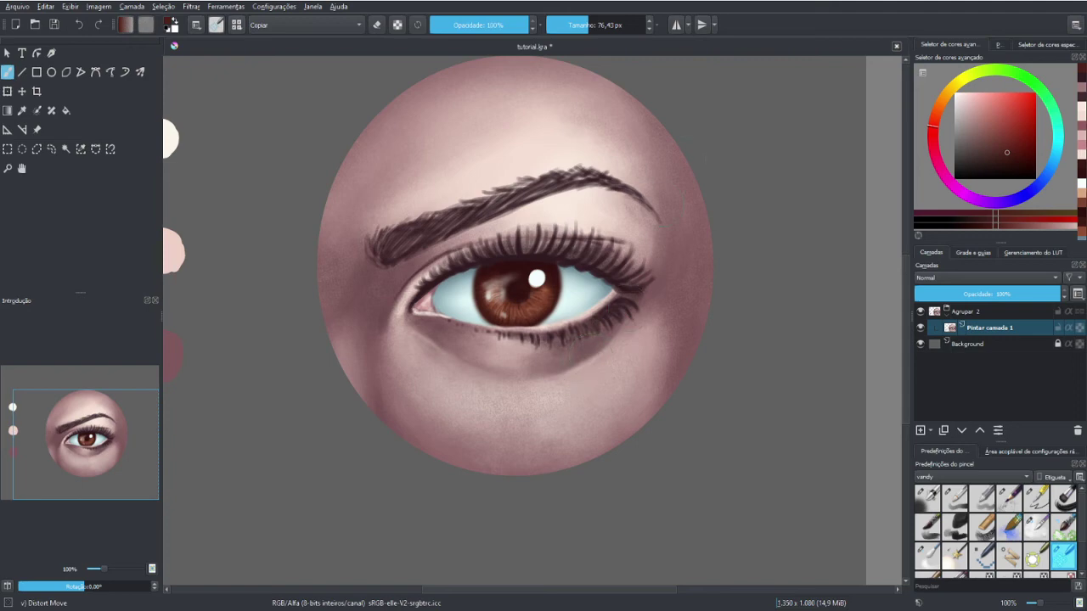
key(bracketright)
key(bracketleft)
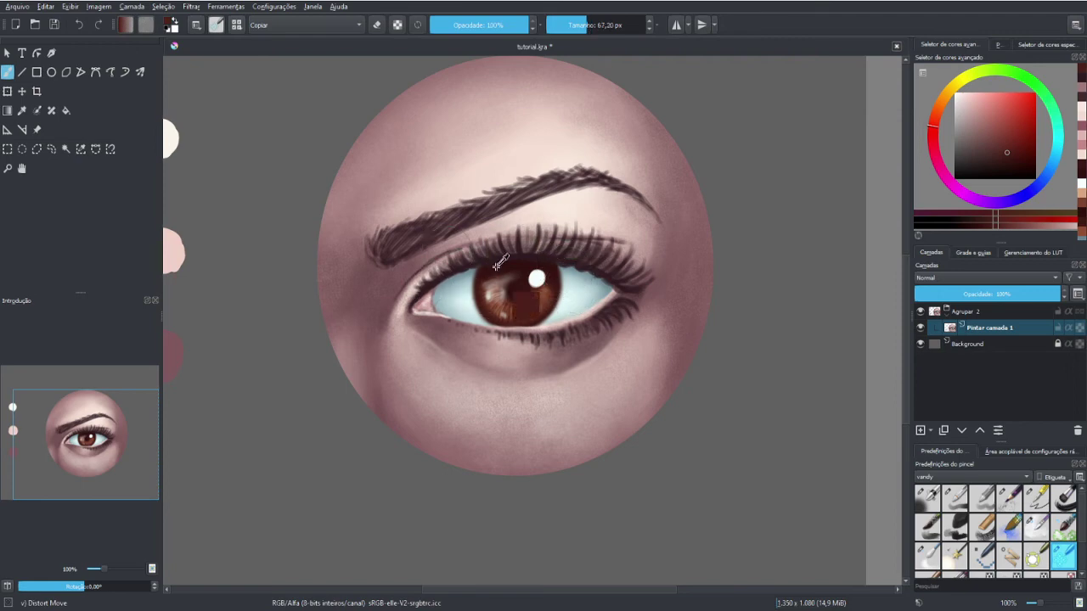
click(1010, 492)
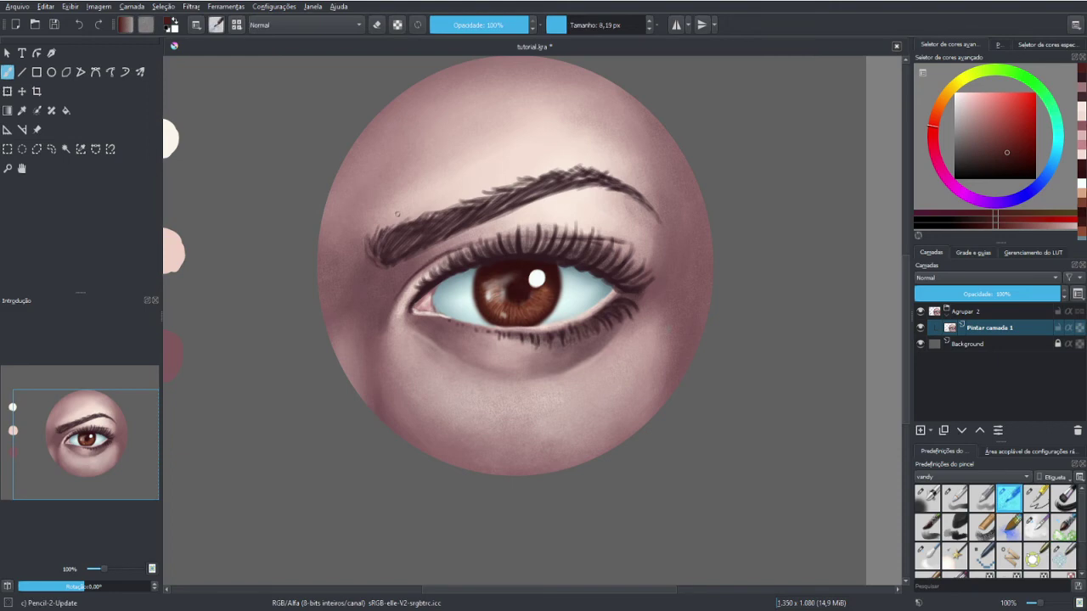
Dab light pink and dark maroon touches into the inner eye corner with the pencil
ctrl+click(416, 280)
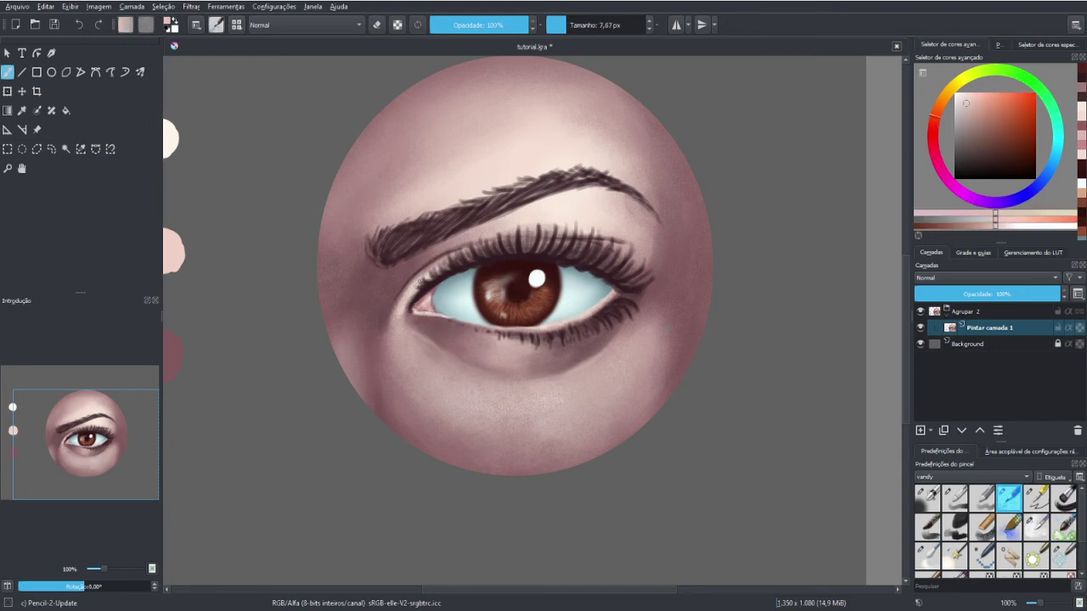
click(419, 281)
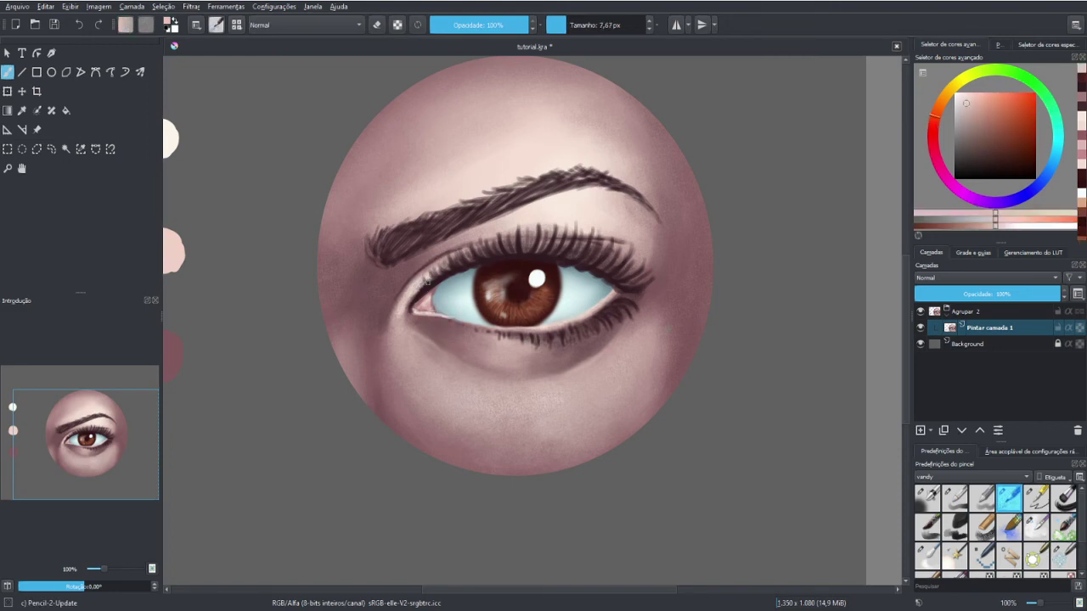
ctrl+click(426, 280)
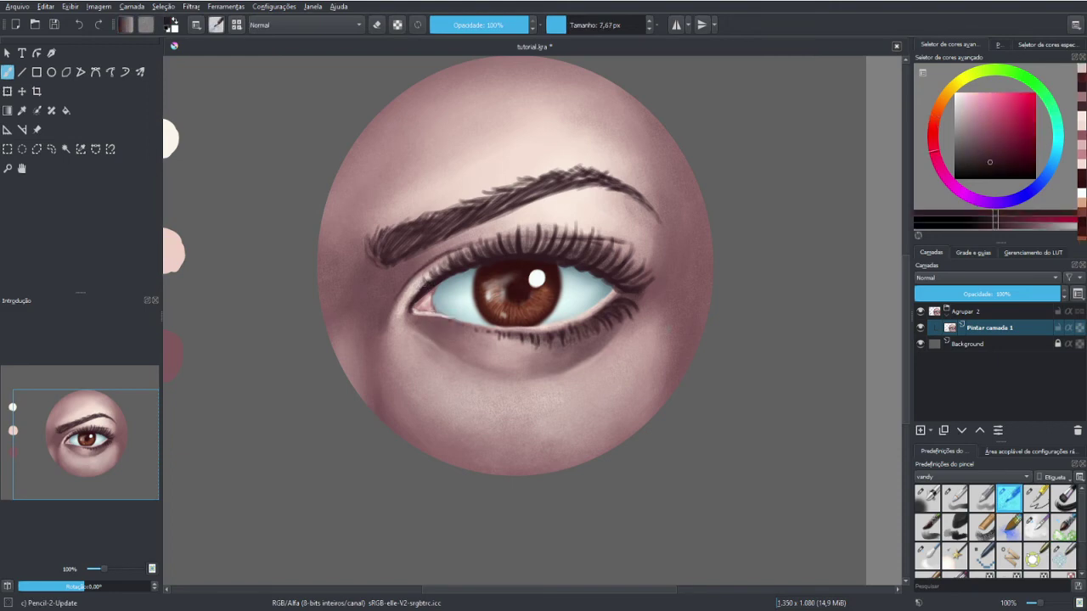
ctrl+click(422, 283)
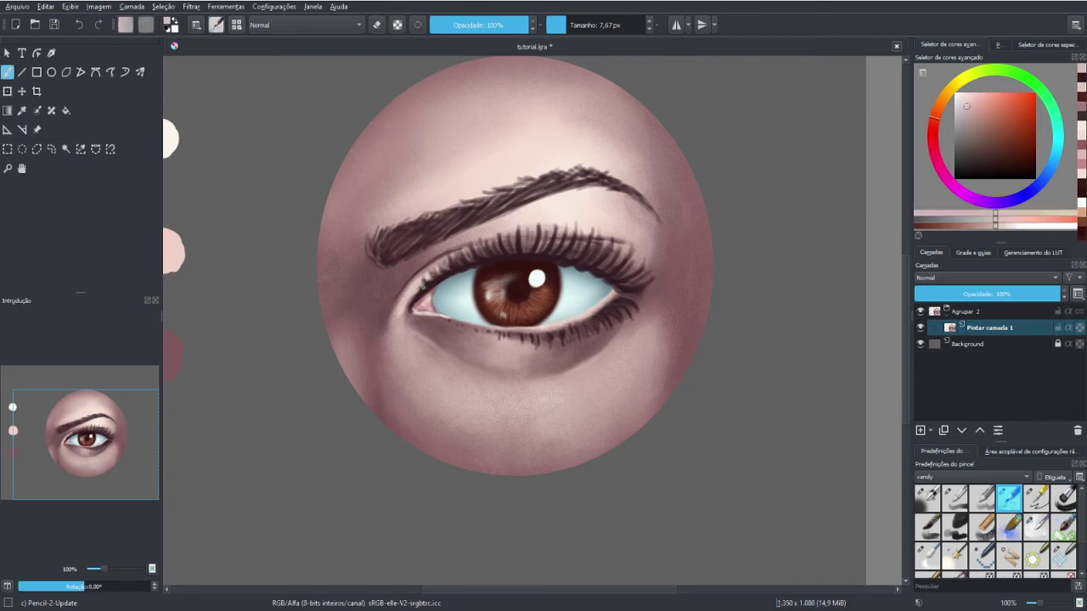
ctrl+click(431, 283)
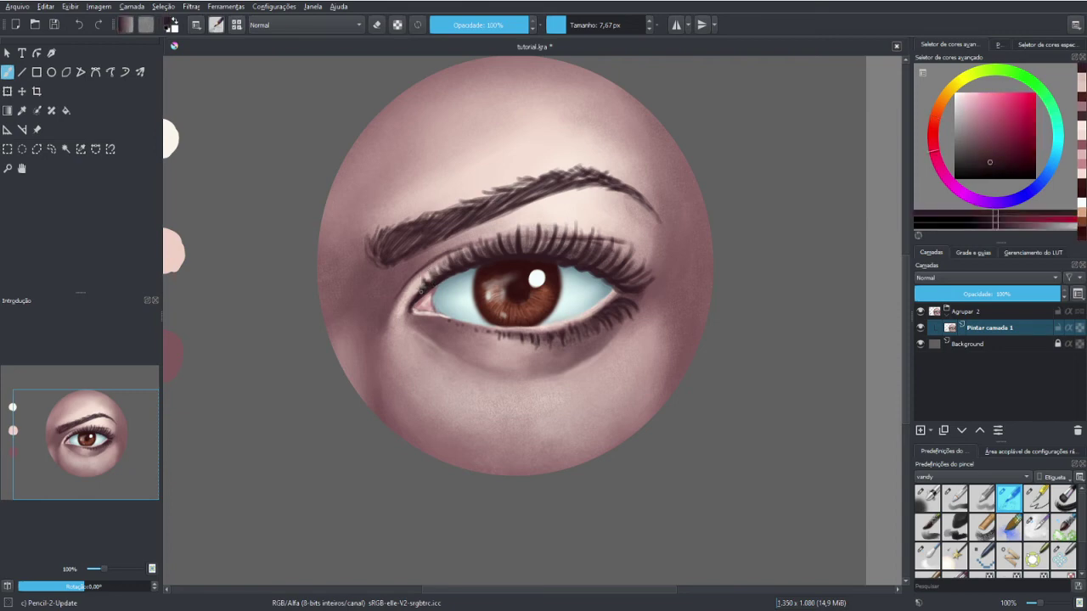
ctrl+click(413, 290)
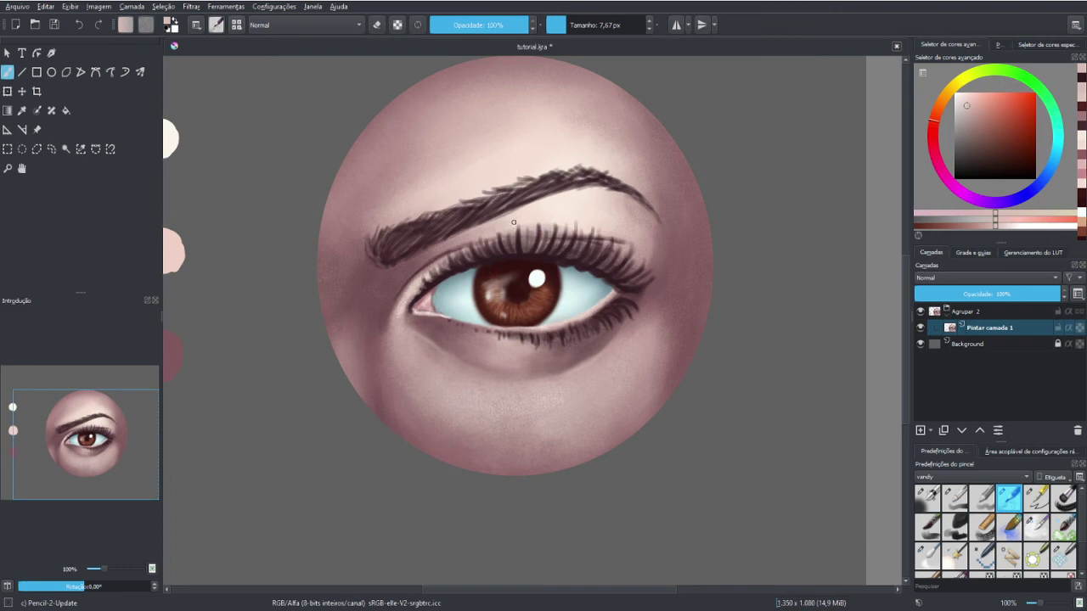
ctrl+click(463, 242)
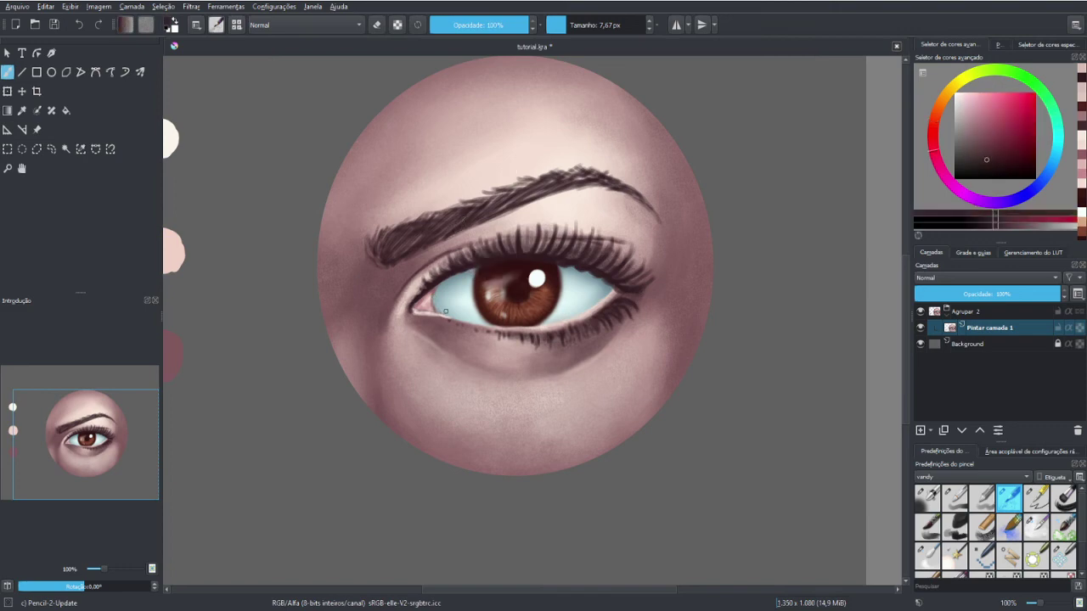
Add a new layer Pintar camada 3 and darken the lower lash line below the outer corner
click(920, 430)
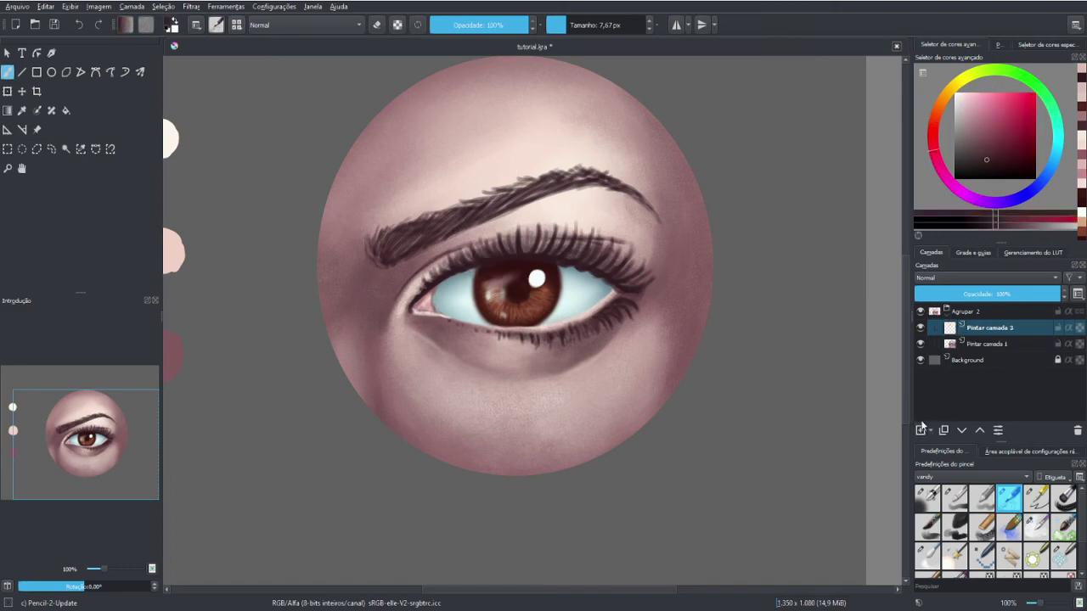
key(F2)
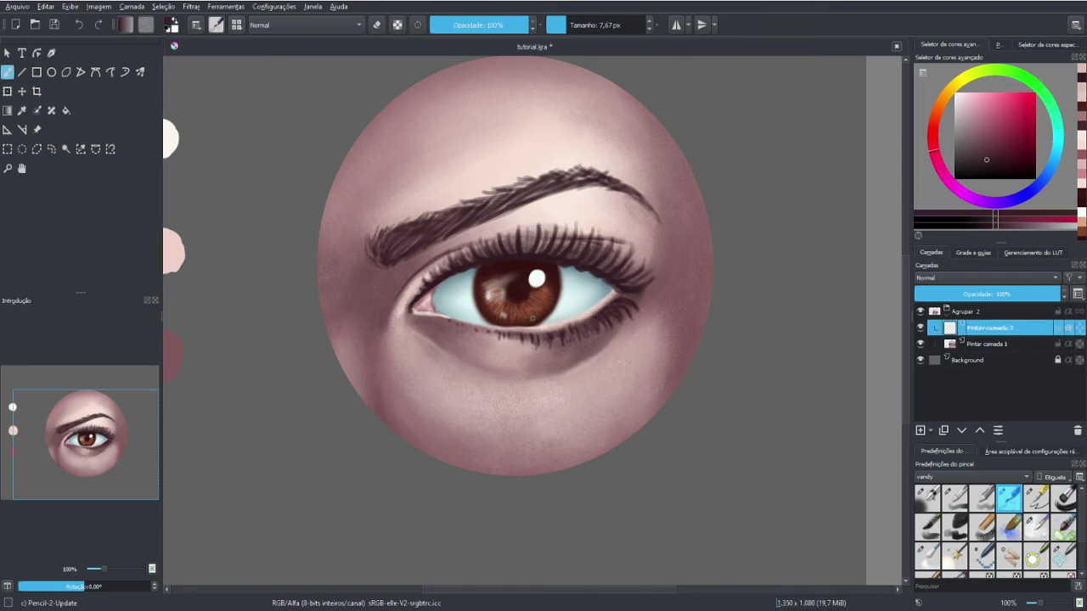
key(Return)
mouse_move(358, 295)
mouse_down()
mouse_move(376, 290)
mouse_move(387, 312)
mouse_up()
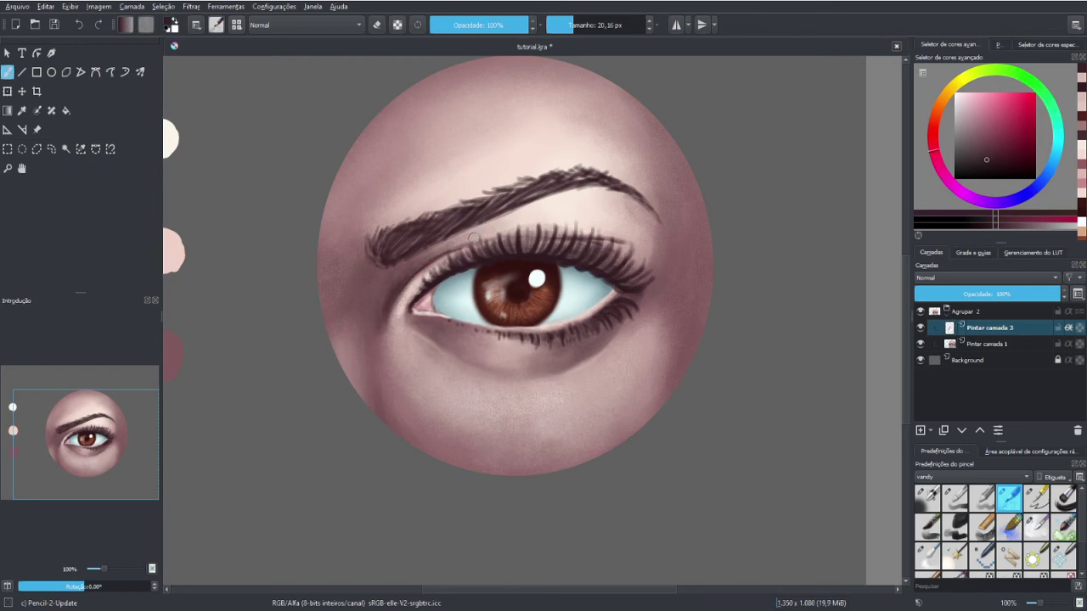
key(bracketright)
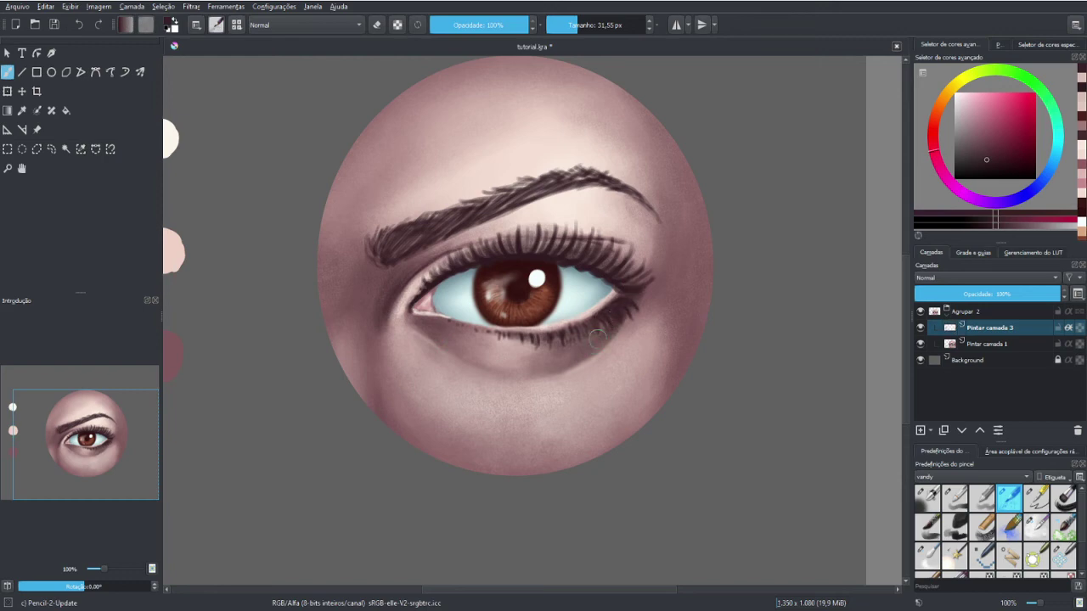
mouse_move(620, 325)
mouse_down()
mouse_move(577, 338)
mouse_move(590, 357)
mouse_up()
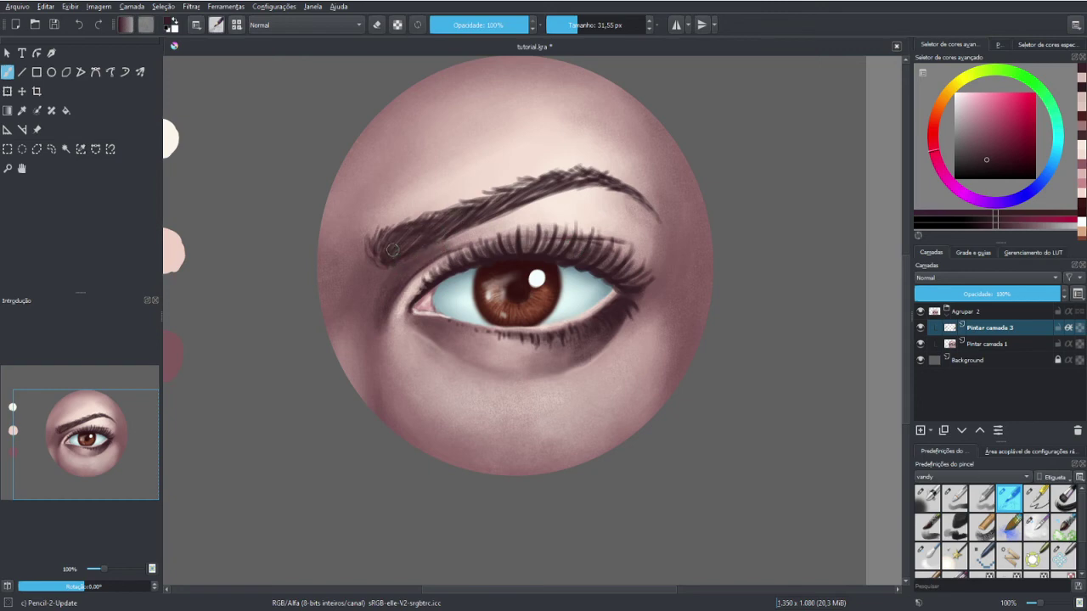
Thicken the eyebrow's upper right with dark hair strokes
drag(486, 204, 536, 180)
mouse_move(497, 211)
mouse_down()
mouse_move(569, 177)
mouse_move(539, 178)
mouse_move(609, 171)
mouse_up()
mouse_move(548, 185)
mouse_down()
mouse_move(594, 174)
mouse_move(611, 189)
mouse_up()
key(bracketleft)
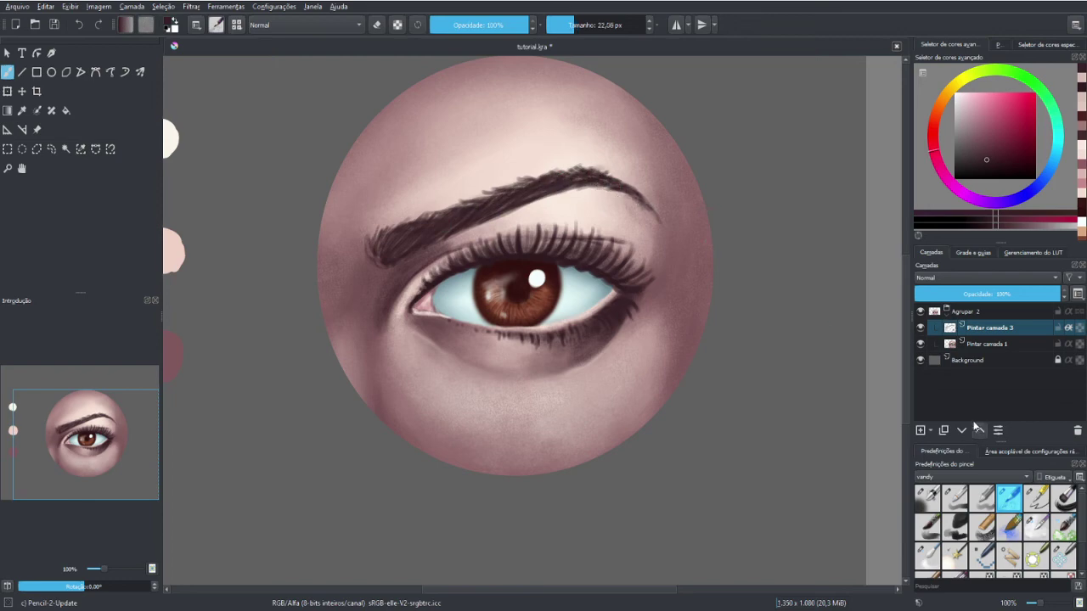
Load a large Pencil-2-Update brush and lightly blend the right cheek edge with skin pink
click(985, 533)
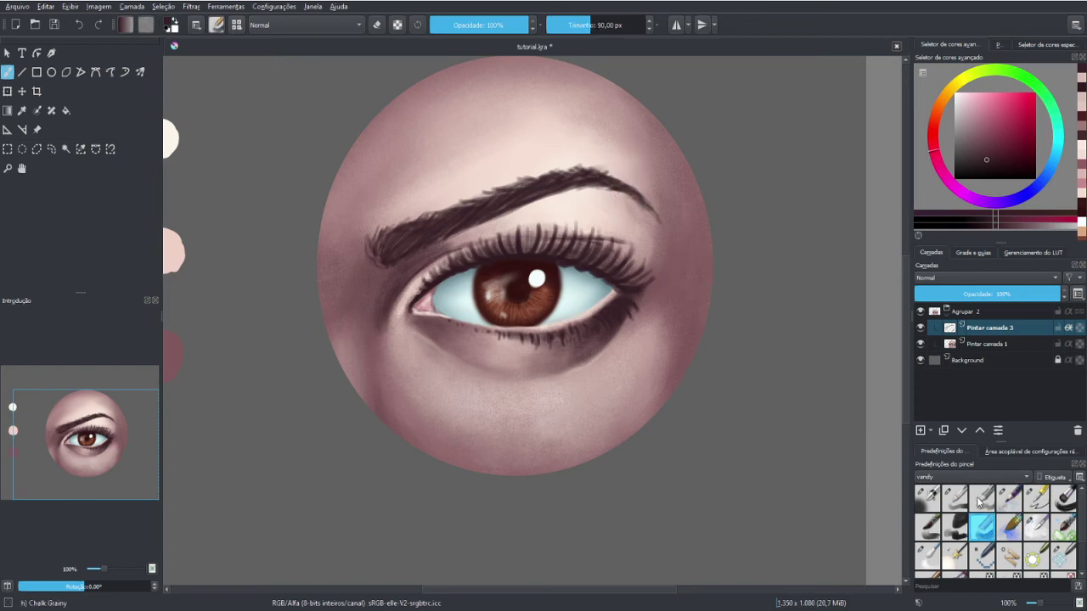
click(1008, 503)
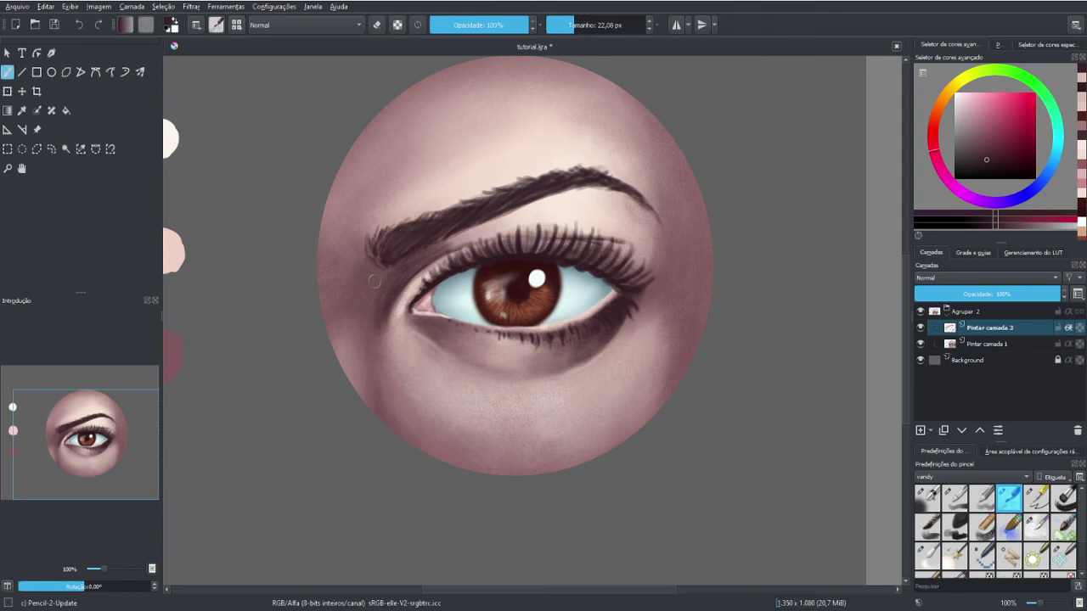
drag(373, 280, 380, 285)
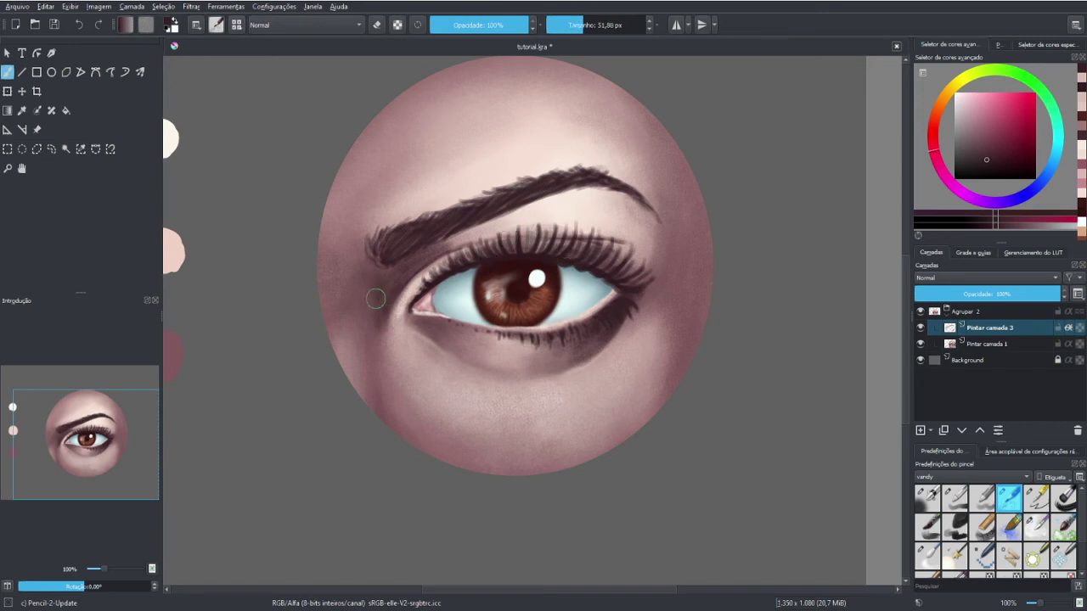
key(e)
key(e)
ctrl+click(396, 387)
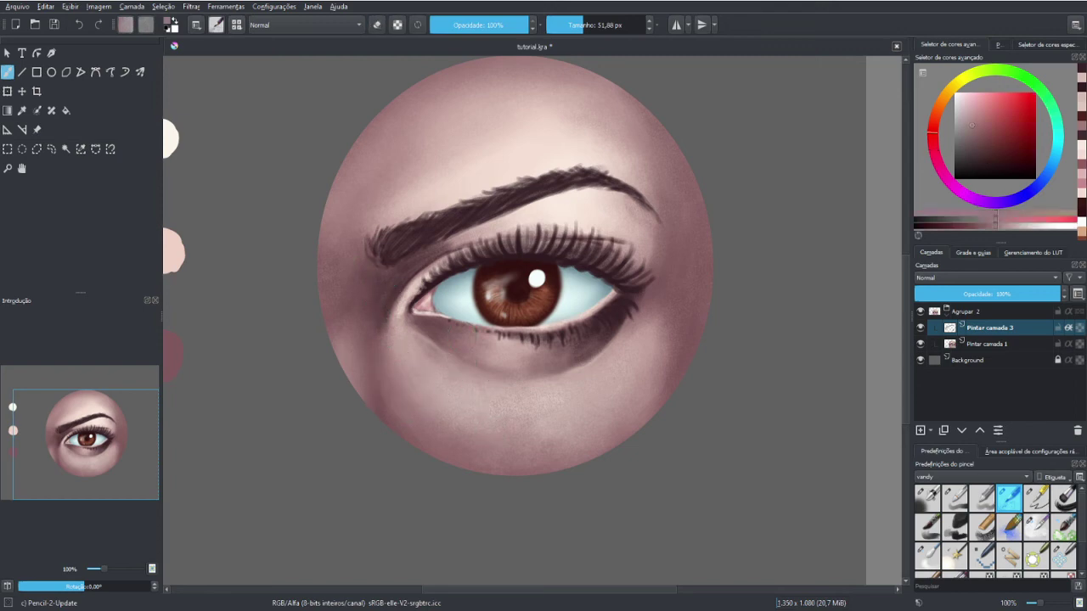
key(bracketright)
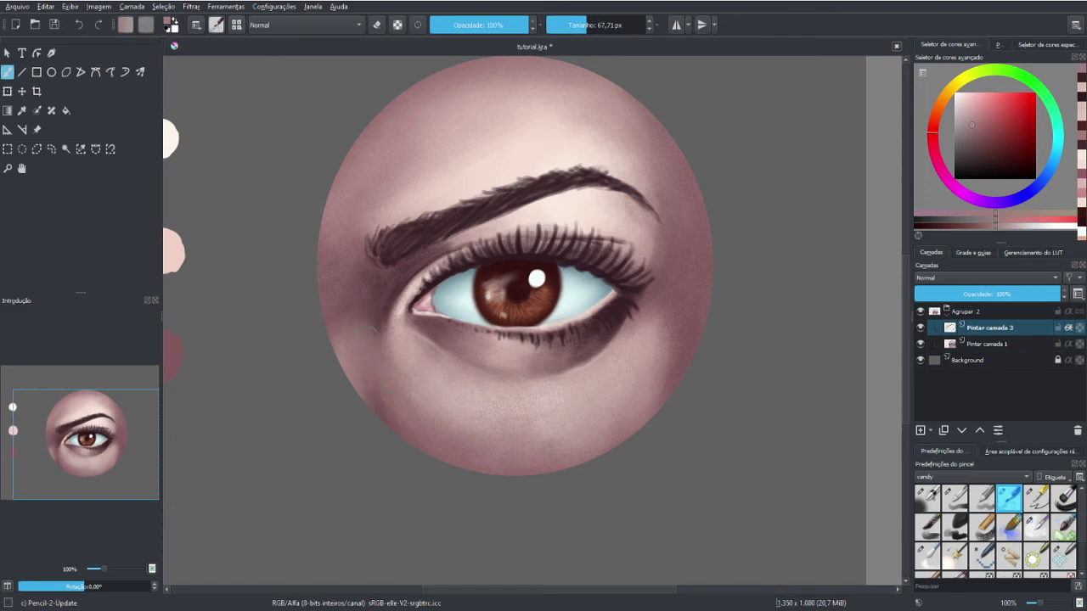
ctrl+click(404, 359)
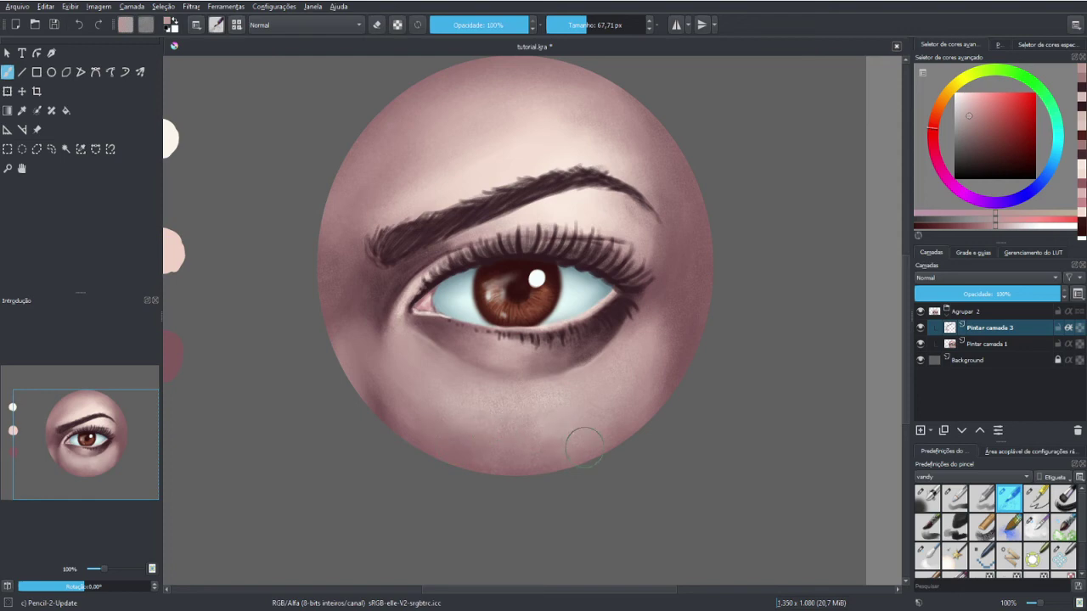
ctrl+click(650, 348)
drag(666, 352, 675, 382)
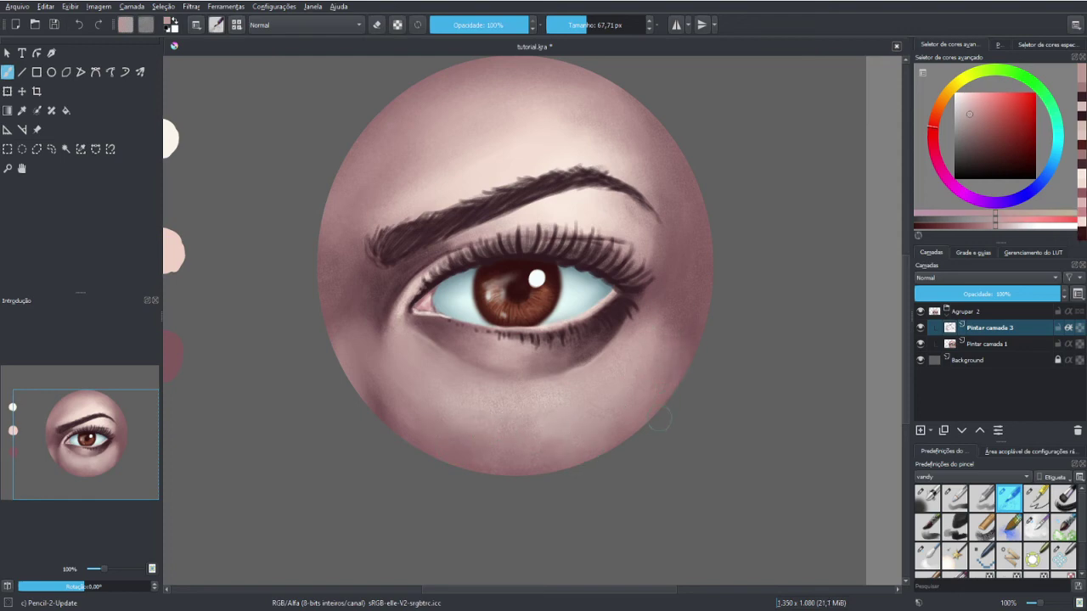
ctrl+click(687, 311)
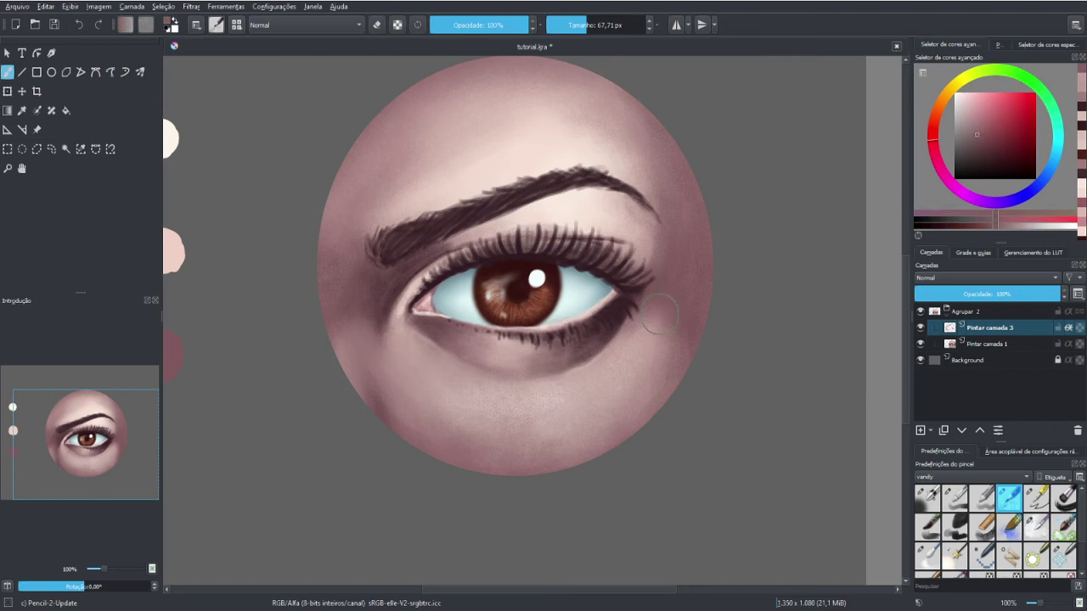
Soften and shorten the eyebrow's tail by repainting it with skin tones
drag(616, 170, 649, 216)
ctrl+click(650, 218)
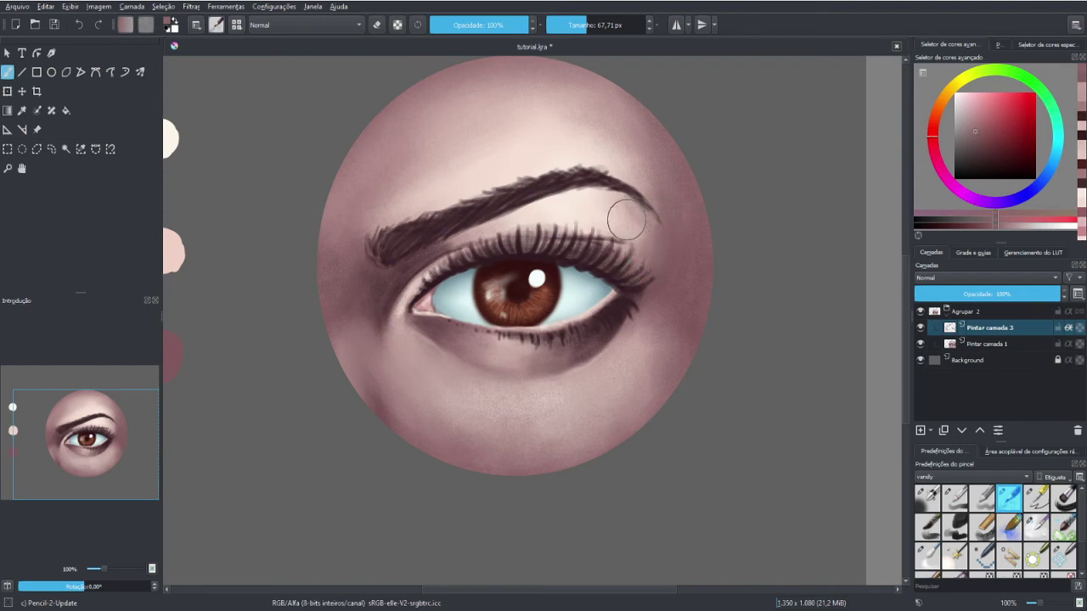
ctrl+click(622, 216)
drag(622, 215, 633, 219)
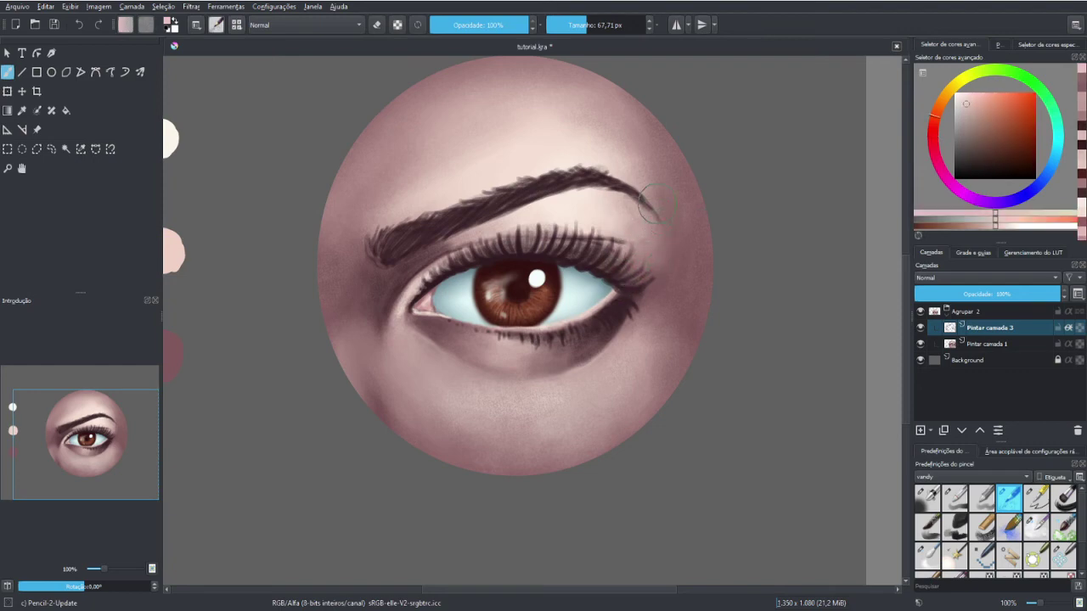
ctrl+click(684, 219)
drag(670, 203, 640, 175)
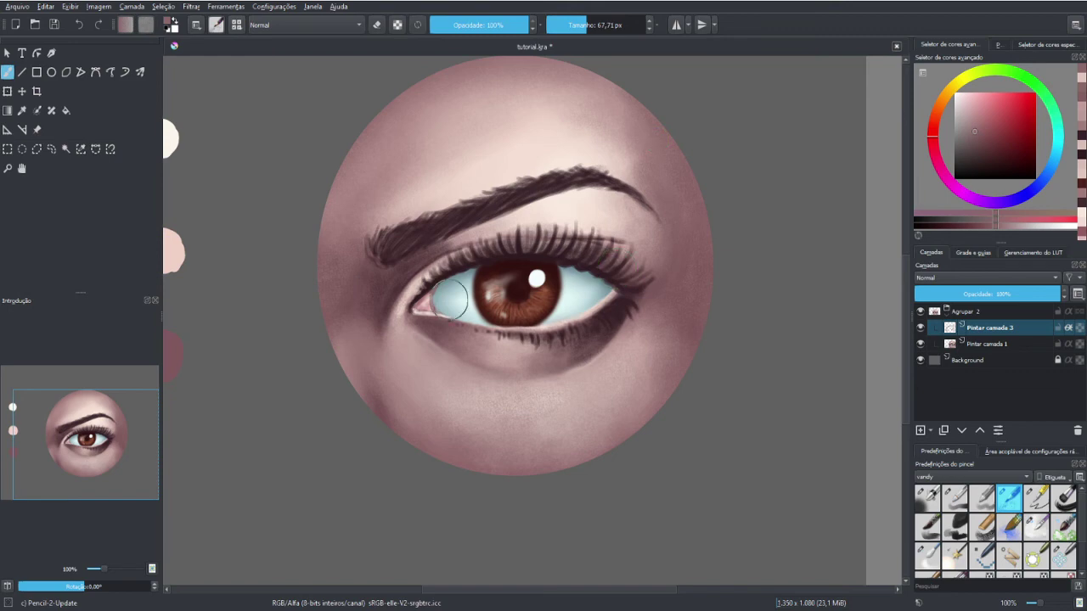
Darken a patch near the cheek edge, then sample light skin pinks in paint mode
ctrl+click(393, 293)
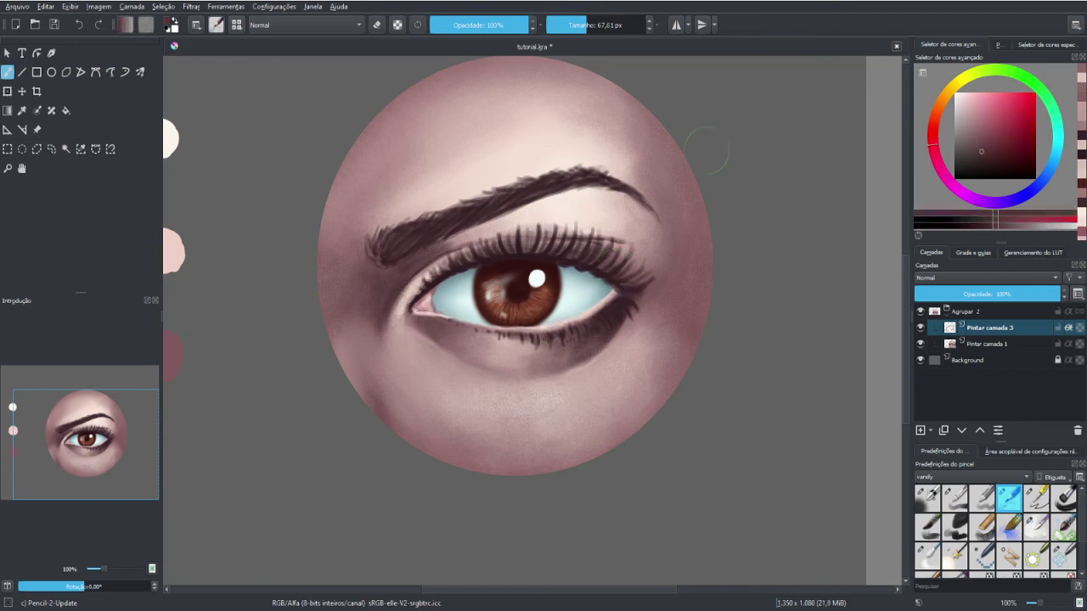
drag(684, 180, 694, 197)
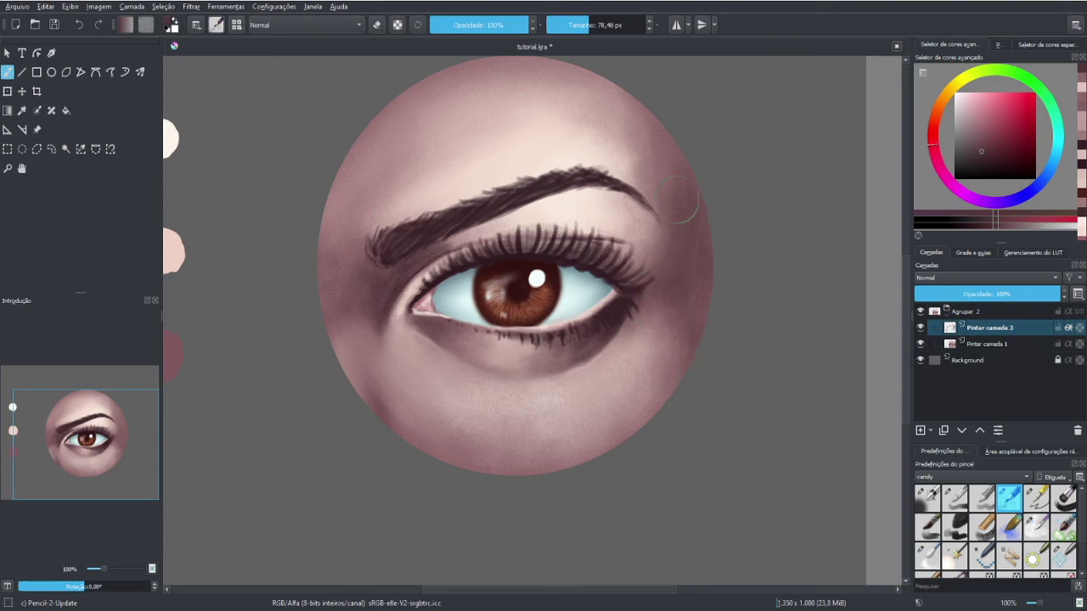
key(e)
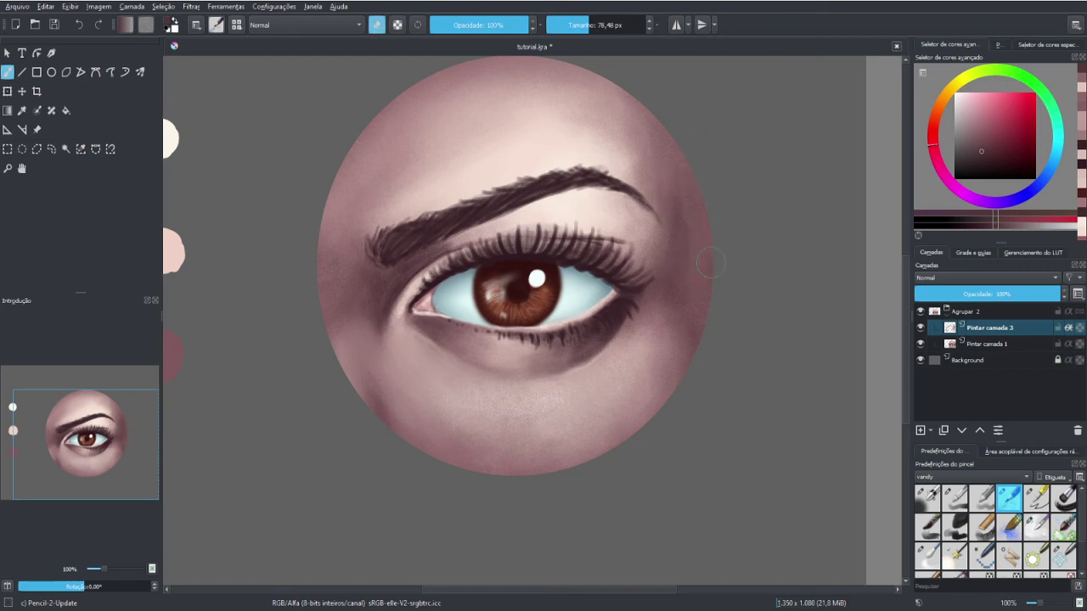
key(e)
key(e)
key(e)
ctrl+click(666, 157)
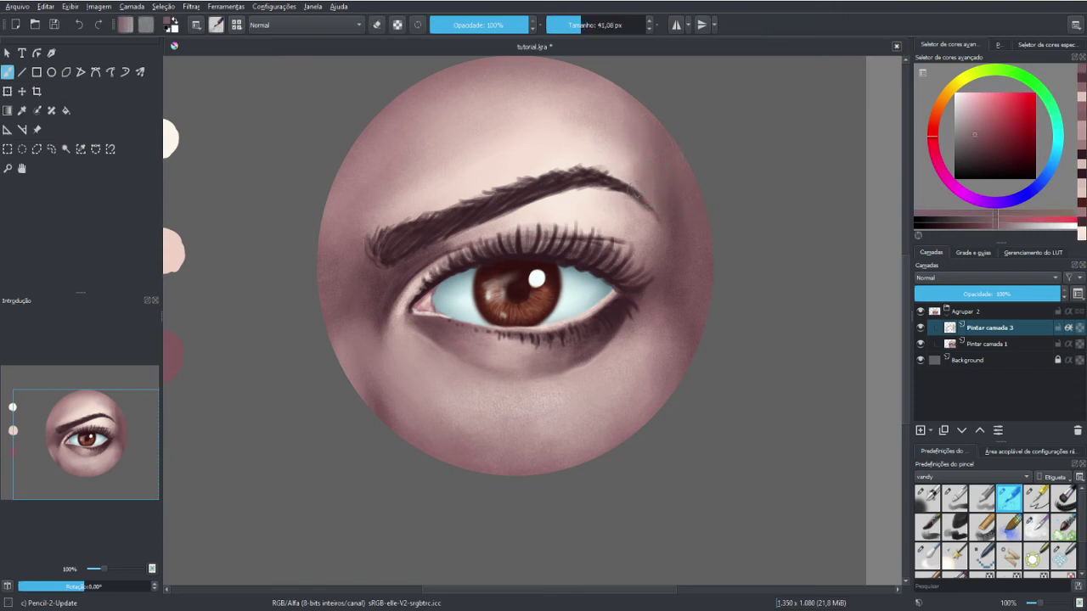
ctrl+click(622, 151)
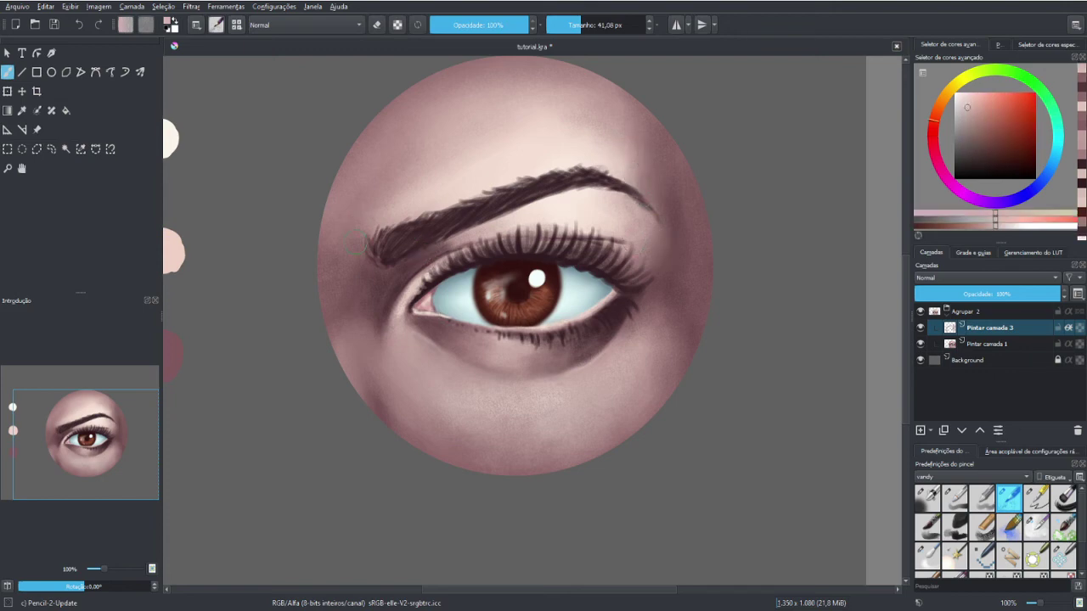
Blend skin pinks around the eyebrow's inner end with a roughly 20 px brush
ctrl+click(418, 310)
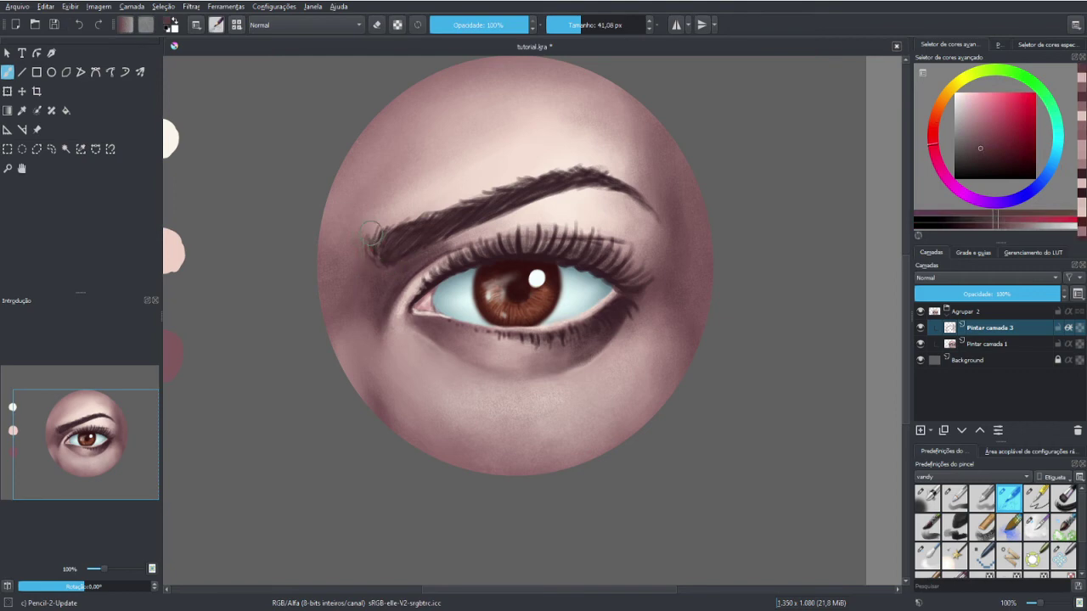
drag(371, 233, 357, 200)
ctrl+click(400, 211)
mouse_move(381, 212)
mouse_down()
mouse_move(365, 247)
mouse_move(362, 219)
mouse_up()
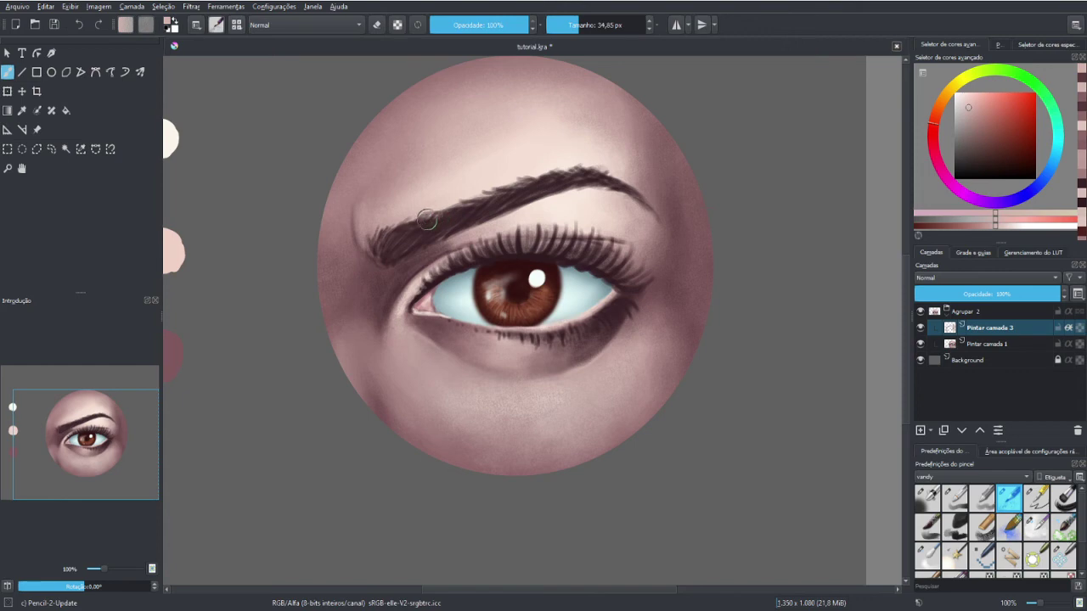
ctrl+click(368, 259)
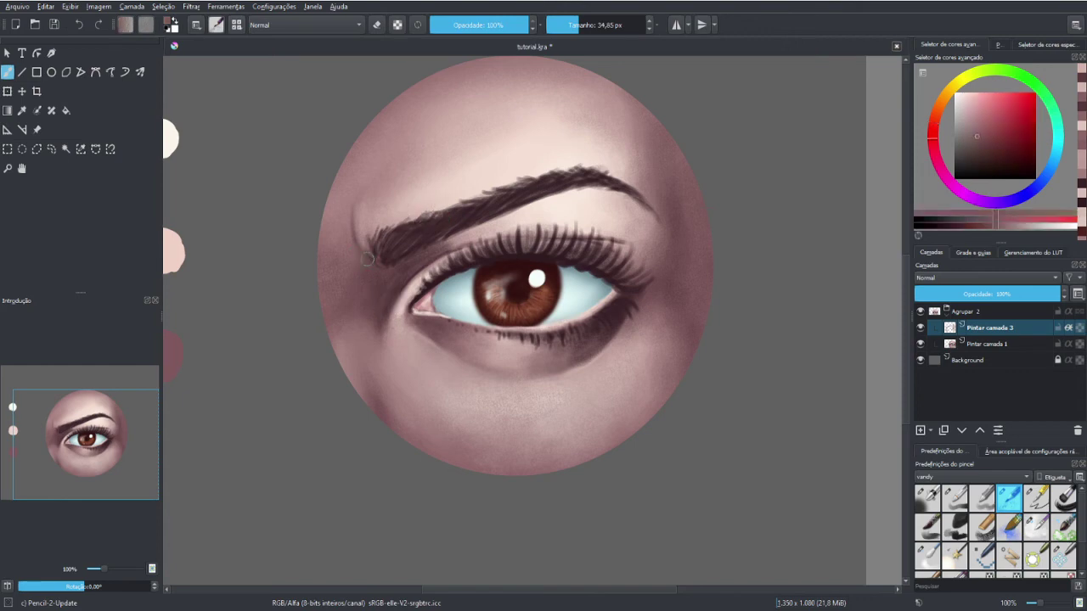
ctrl+click(340, 246)
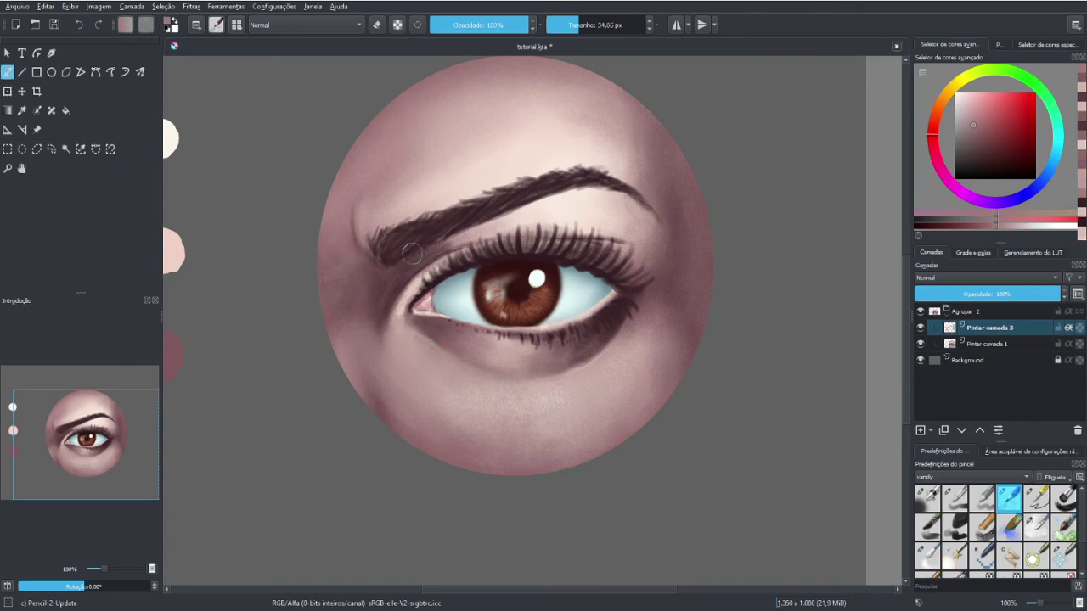
Paint dark brown lash strokes near the eye's outer corner, then pick a light peach
key(minus)
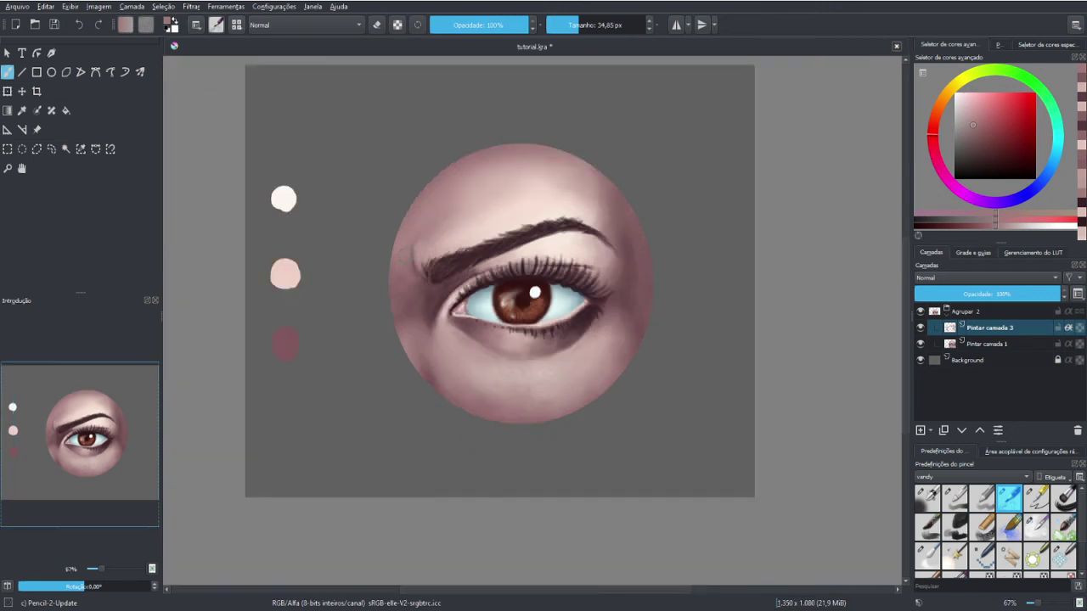
key(plus)
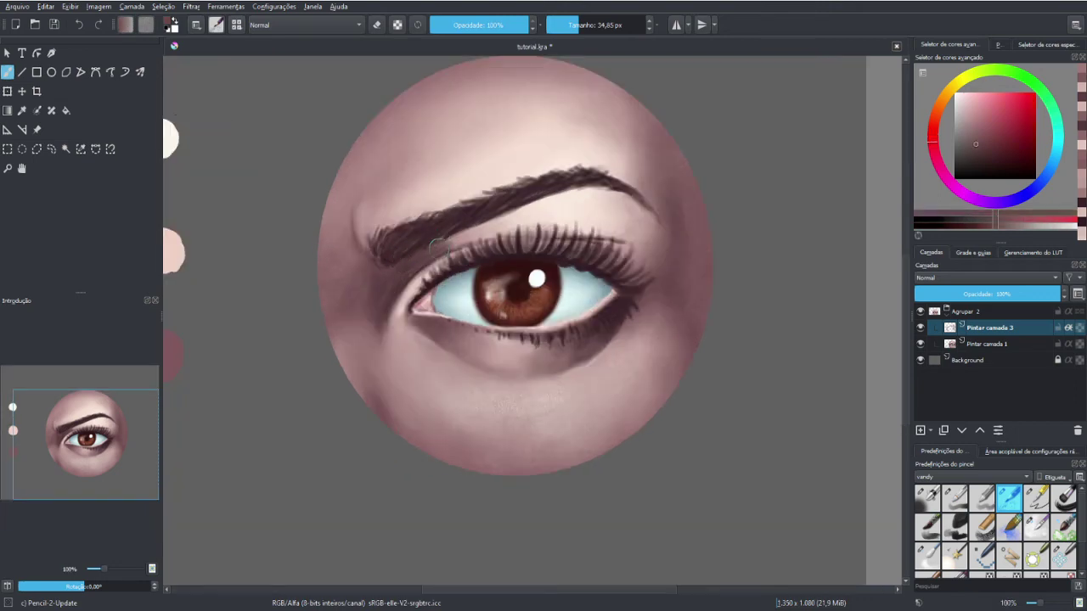
ctrl+click(422, 257)
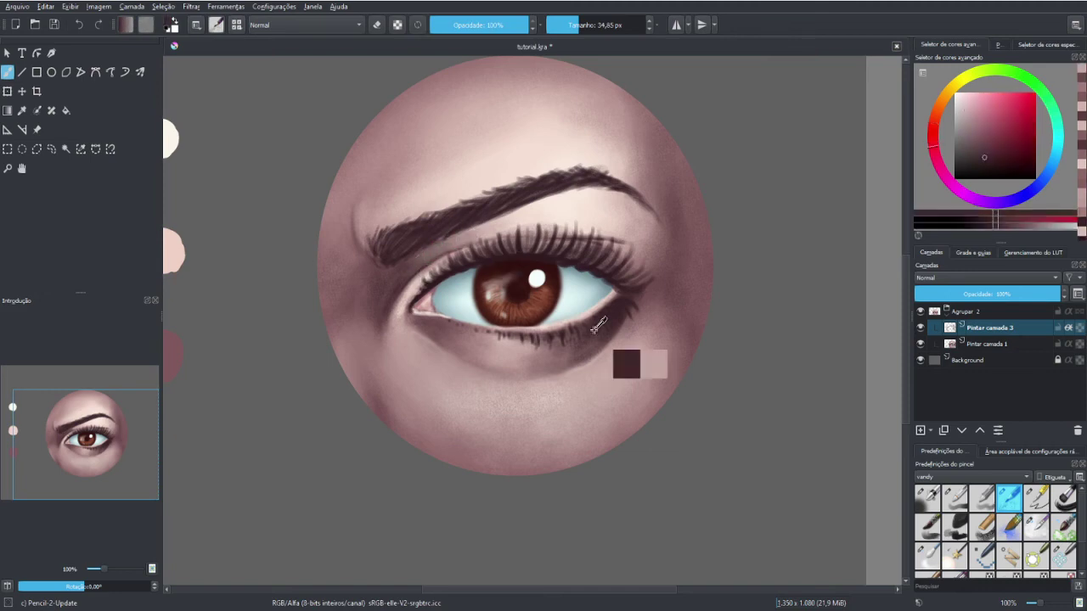
ctrl+click(590, 333)
mouse_move(463, 264)
mouse_down()
mouse_move(494, 240)
mouse_move(550, 231)
mouse_up()
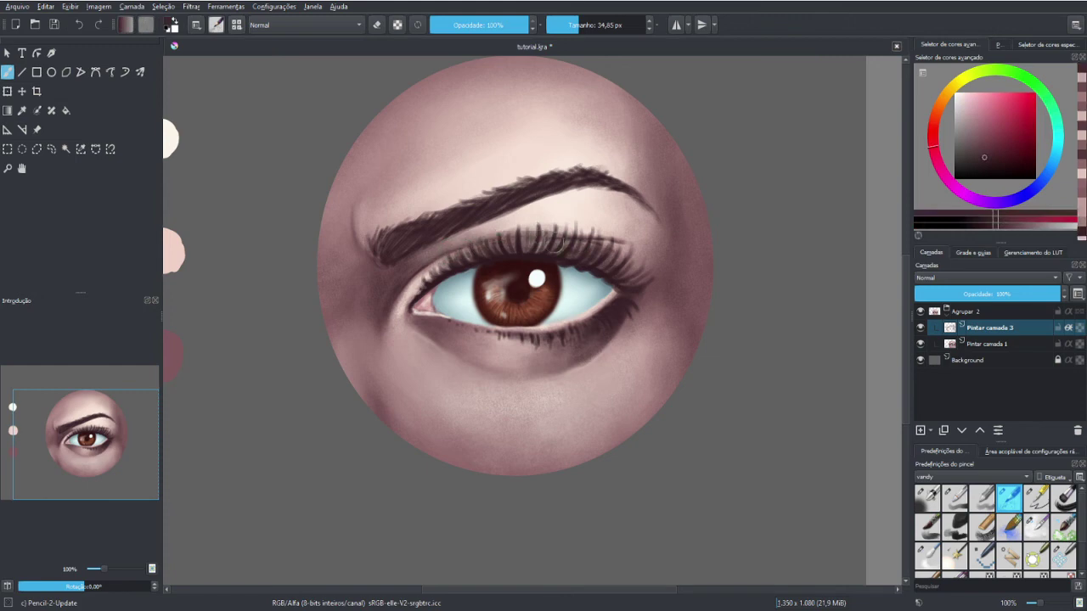
ctrl+click(517, 216)
Shrink the brush to about 10 px and sample skin and lash colours, ending on light skin
key(e)
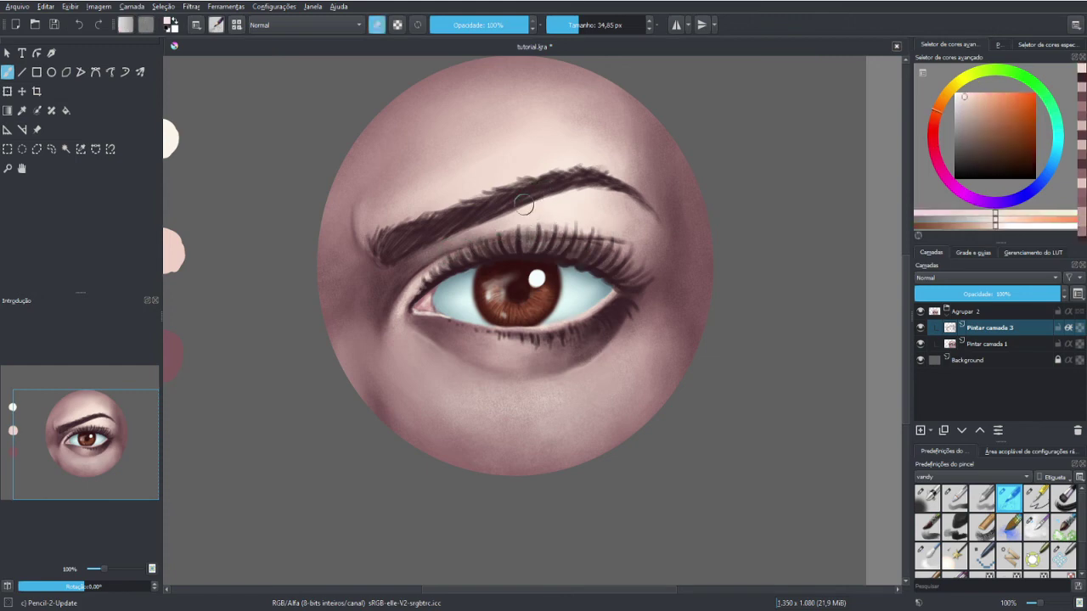
ctrl+click(615, 225)
key(e)
drag(615, 224, 594, 225)
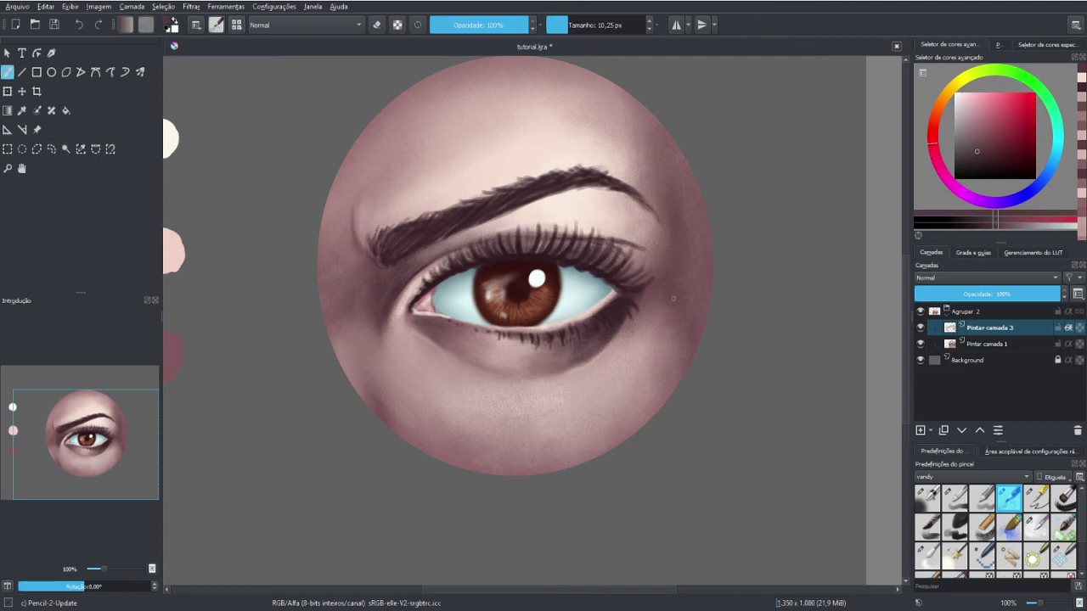
ctrl+click(632, 330)
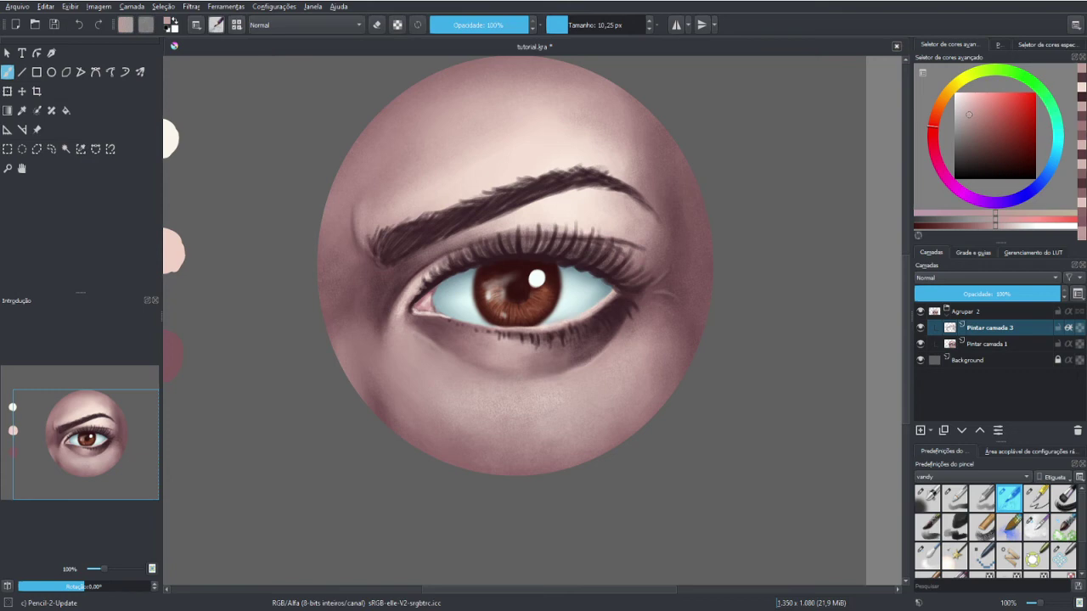
ctrl+click(684, 248)
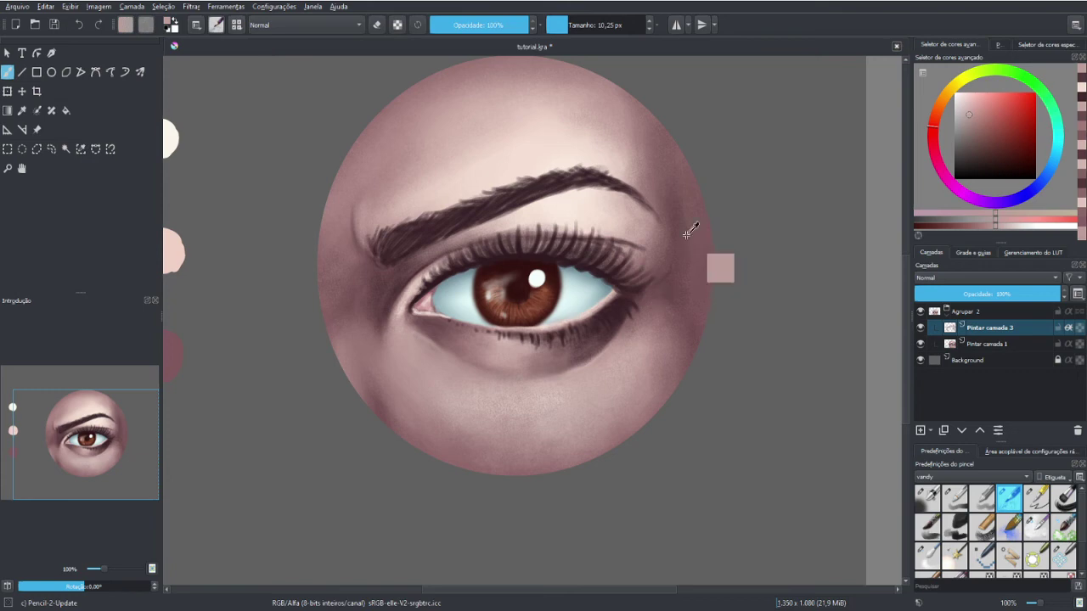
ctrl+click(636, 292)
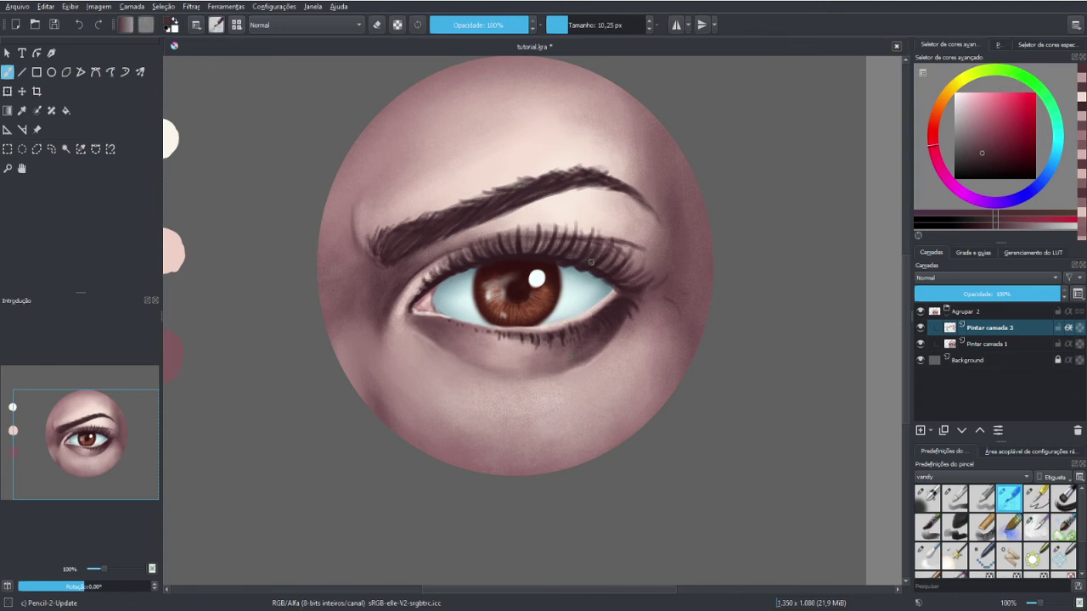
ctrl+click(667, 300)
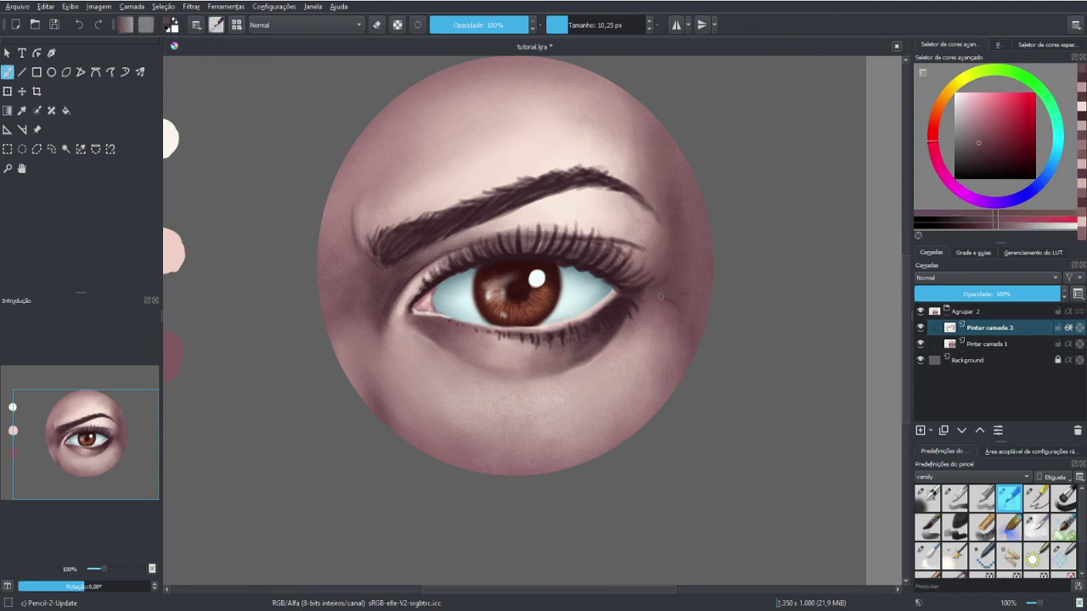
ctrl+click(679, 301)
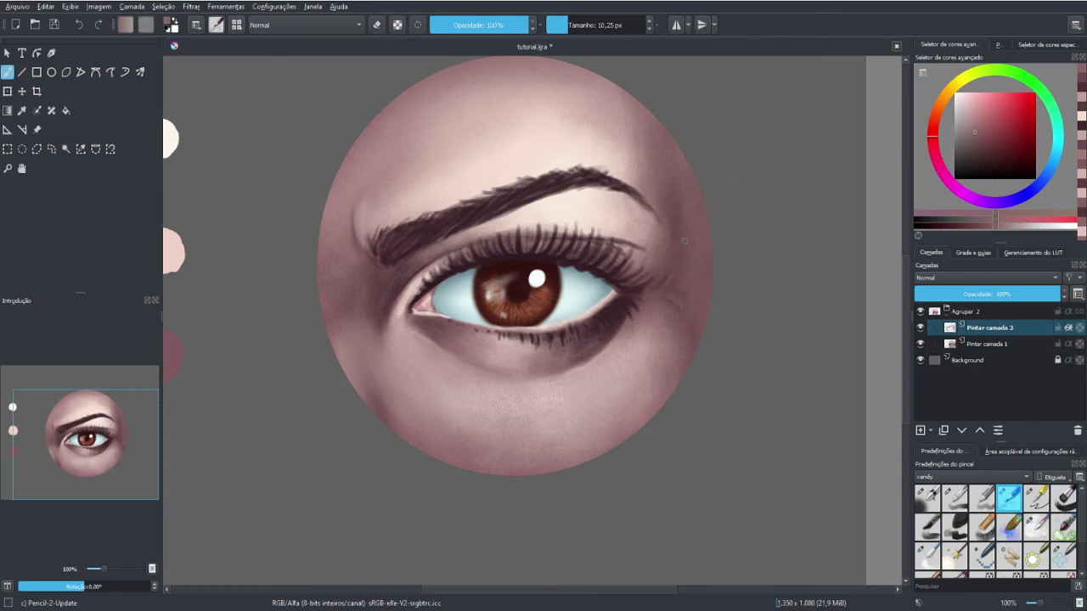
key(minus)
key(minus)
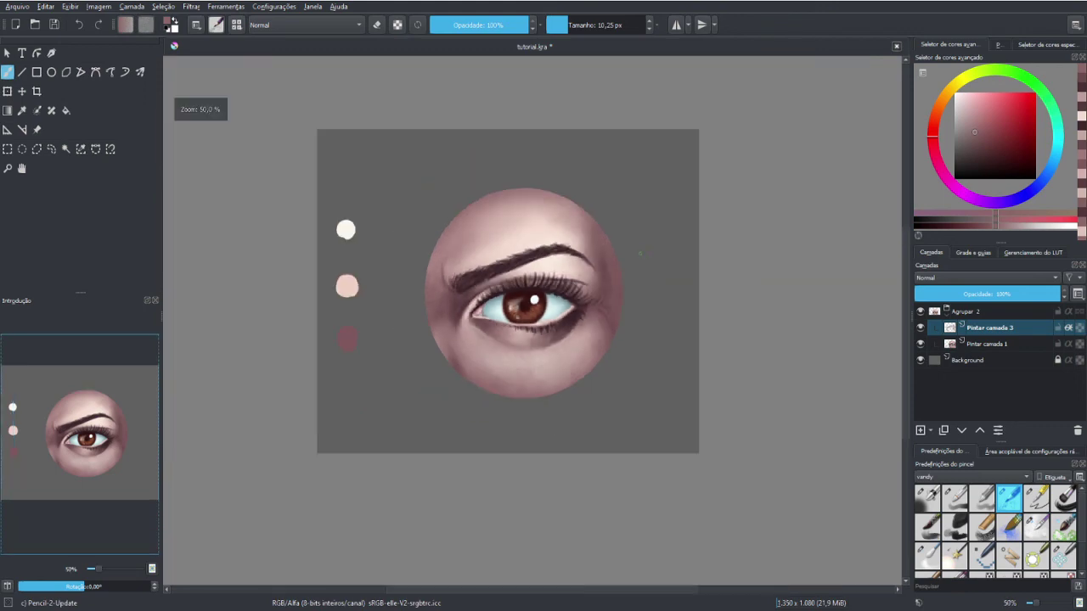
Sample the dark brown of the lashes and paint extra lashes along the upper lid
key(plus)
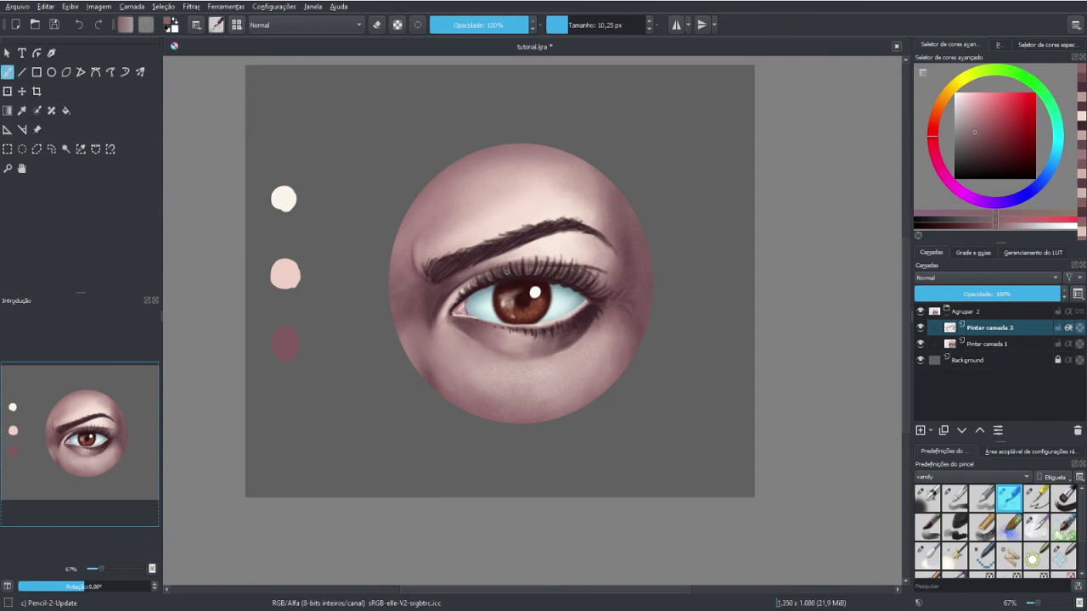
key(plus)
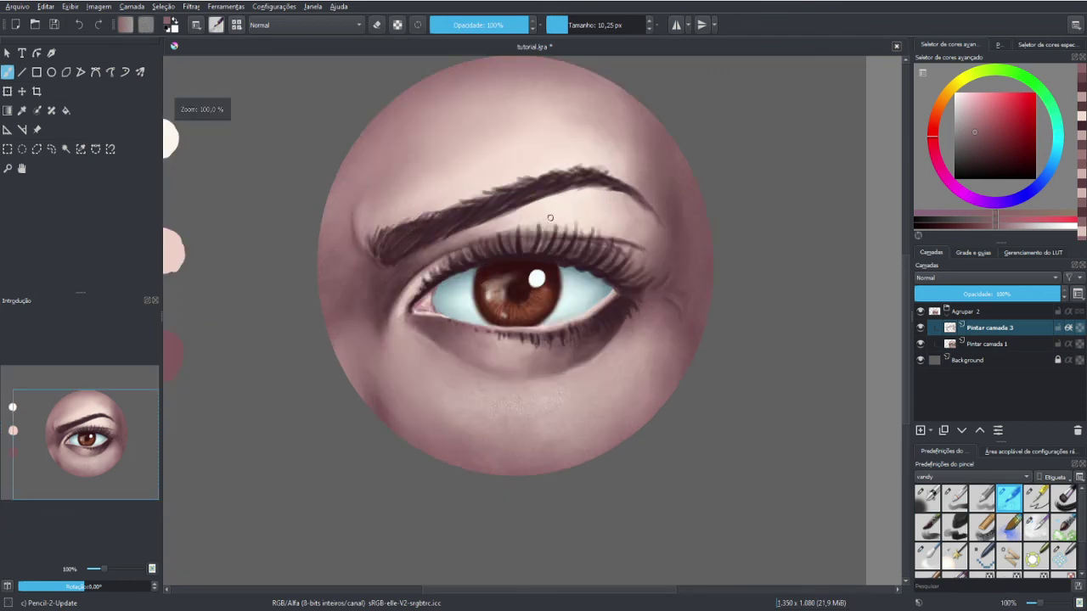
ctrl+click(528, 248)
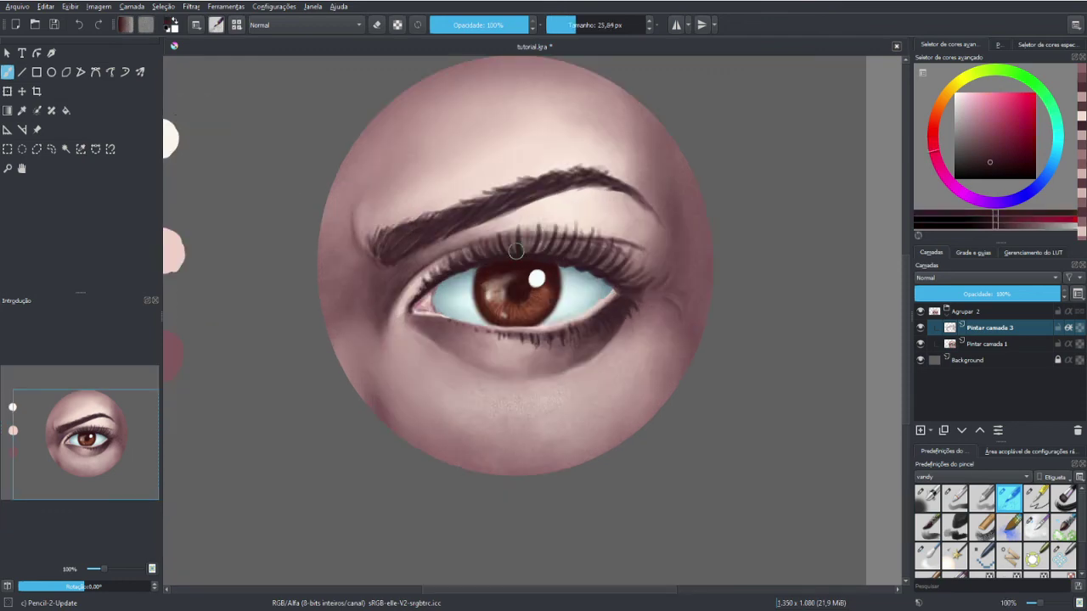
mouse_move(515, 250)
mouse_down()
mouse_move(532, 229)
mouse_move(584, 229)
mouse_move(610, 261)
mouse_move(648, 272)
mouse_up()
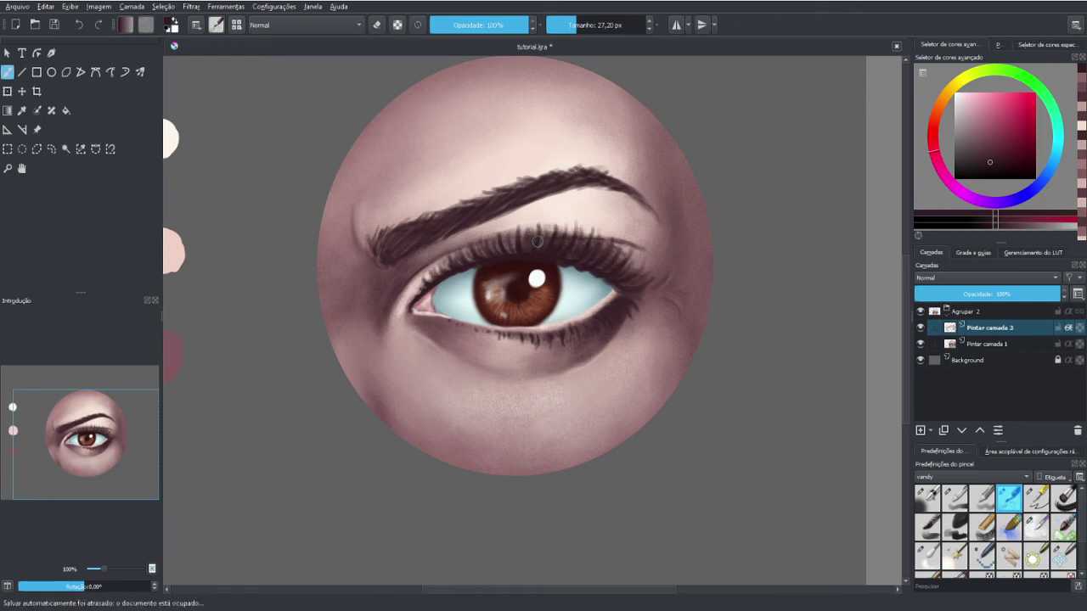
drag(478, 258, 493, 244)
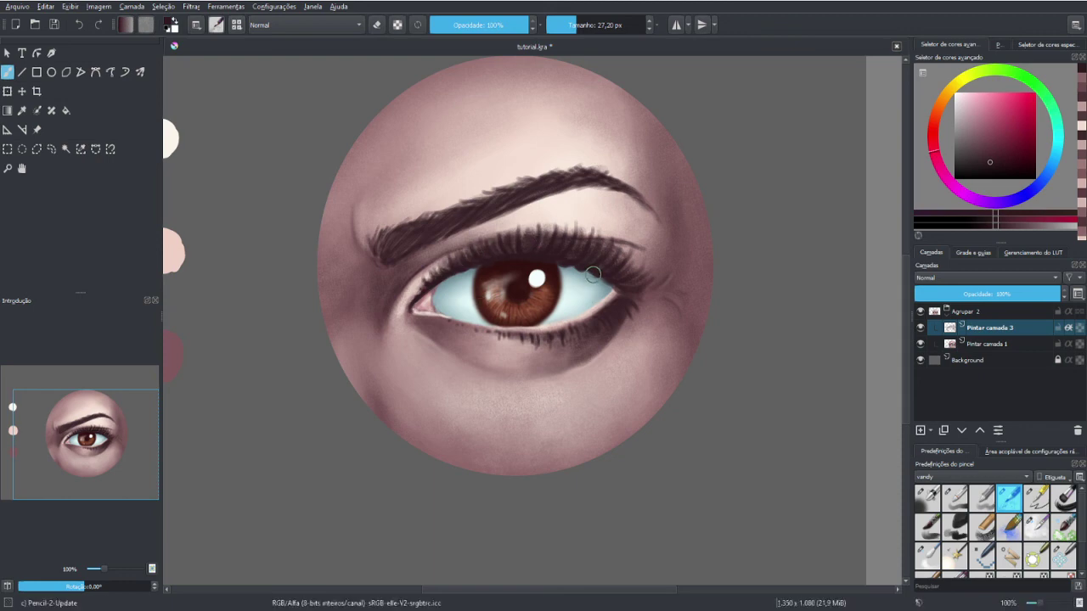
Thicken the outer end of the upper lash line with more lash strokes
key(minus)
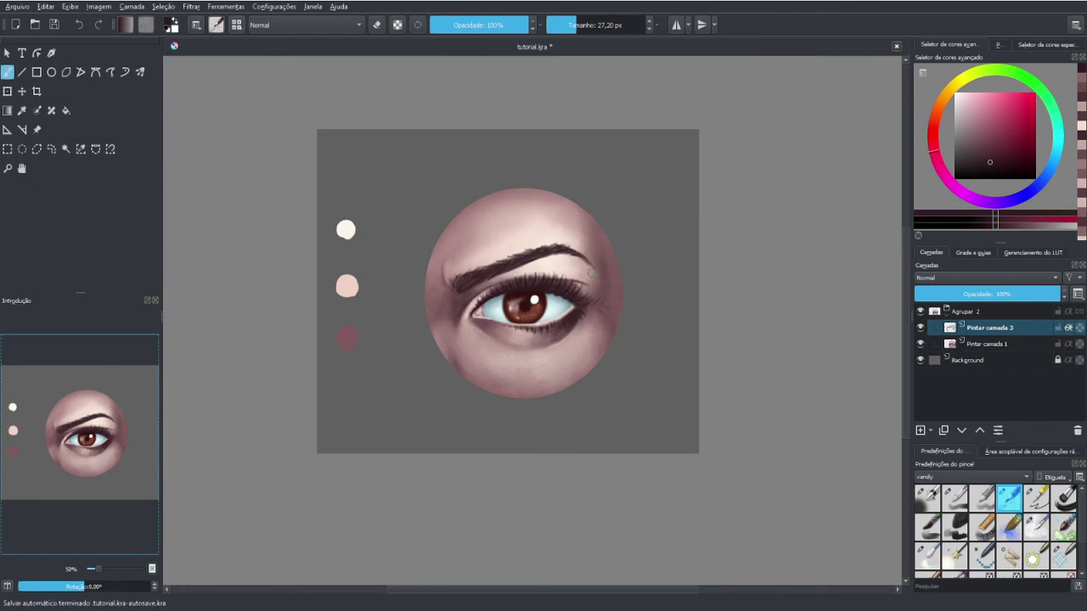
key(plus)
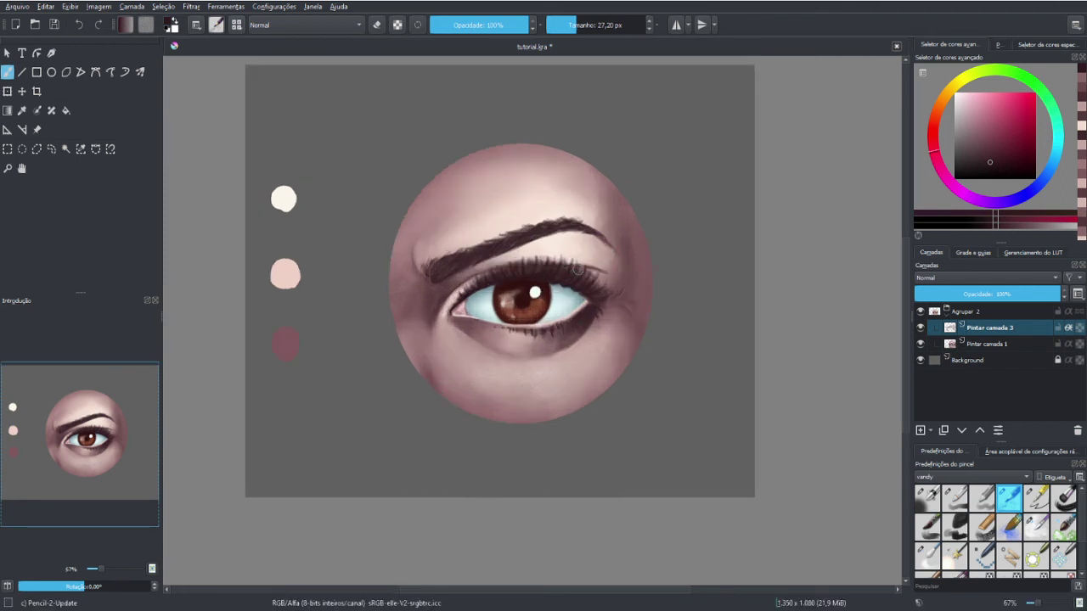
key(plus)
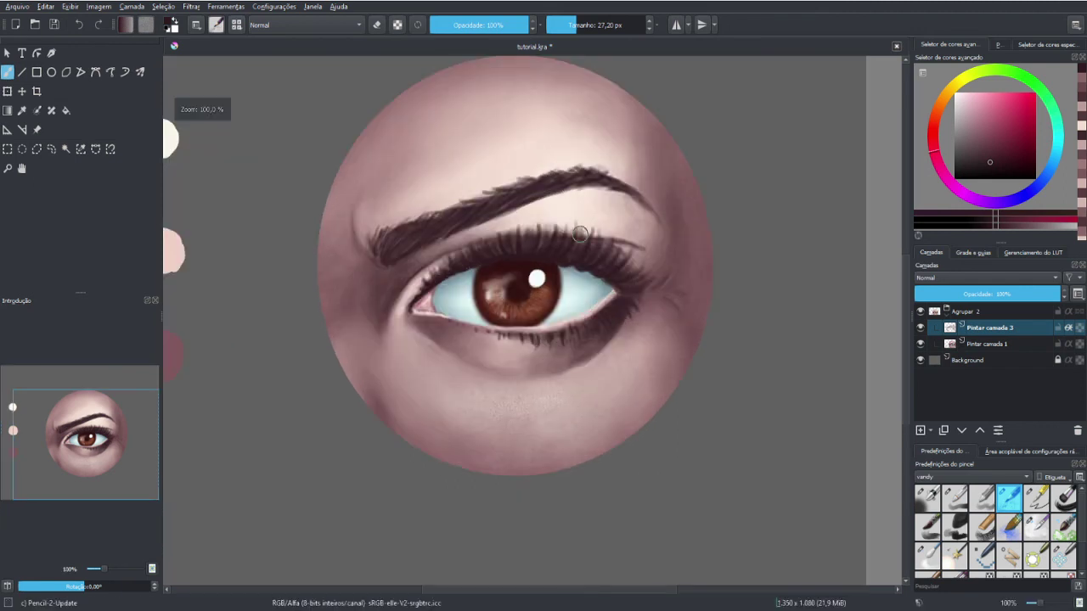
mouse_move(557, 223)
mouse_down()
mouse_move(540, 231)
mouse_move(572, 211)
mouse_up()
mouse_move(575, 239)
mouse_down()
mouse_move(578, 219)
mouse_move(600, 219)
mouse_move(649, 255)
mouse_up()
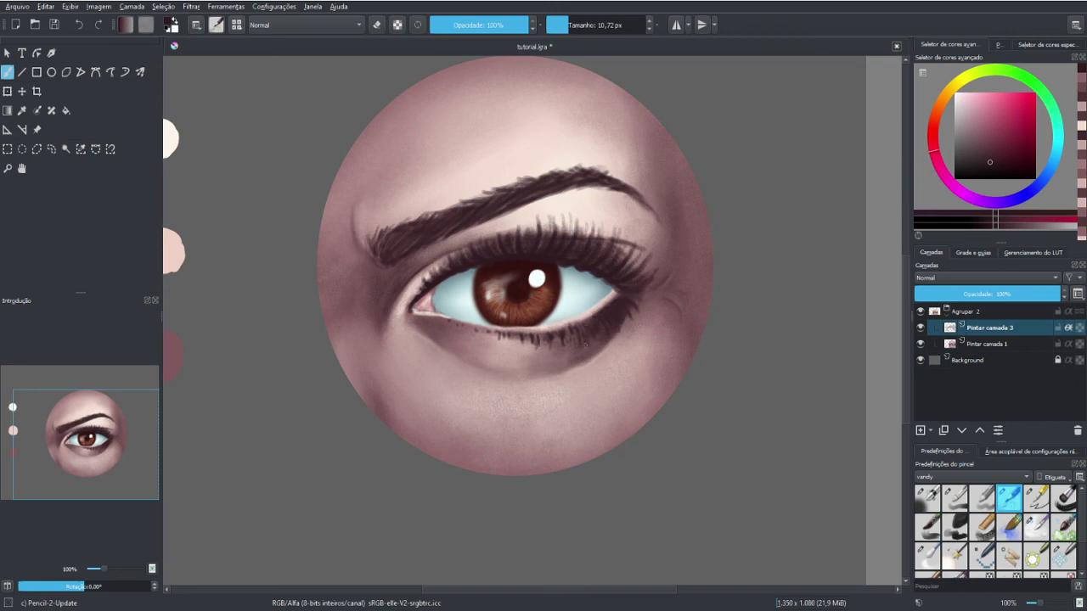
ctrl+click(563, 322)
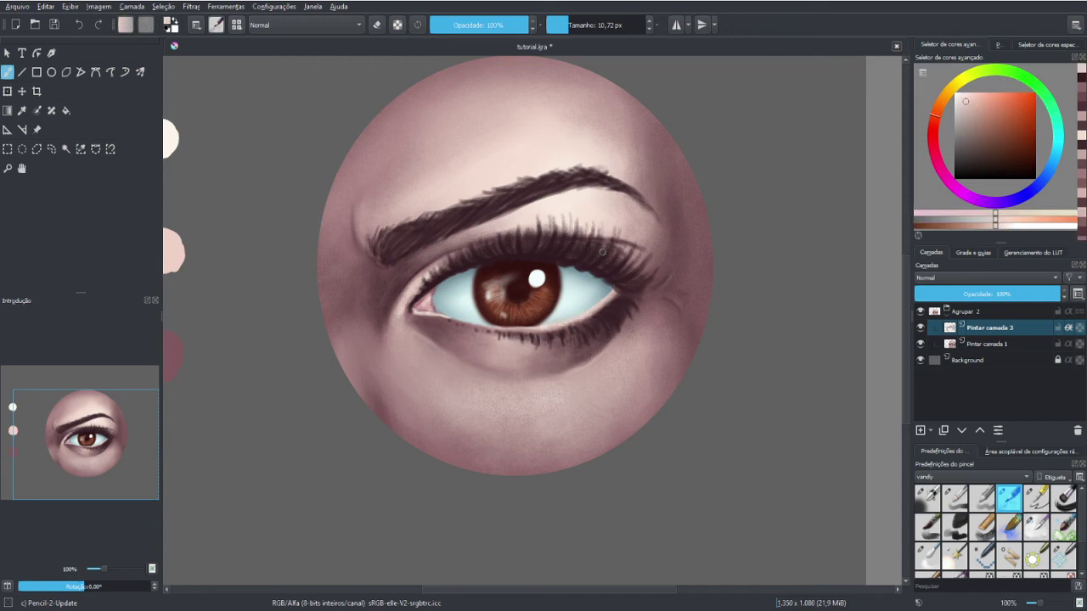
Paint the eye white right of the iris in a paler sampled blue with a larger brush
key(plus)
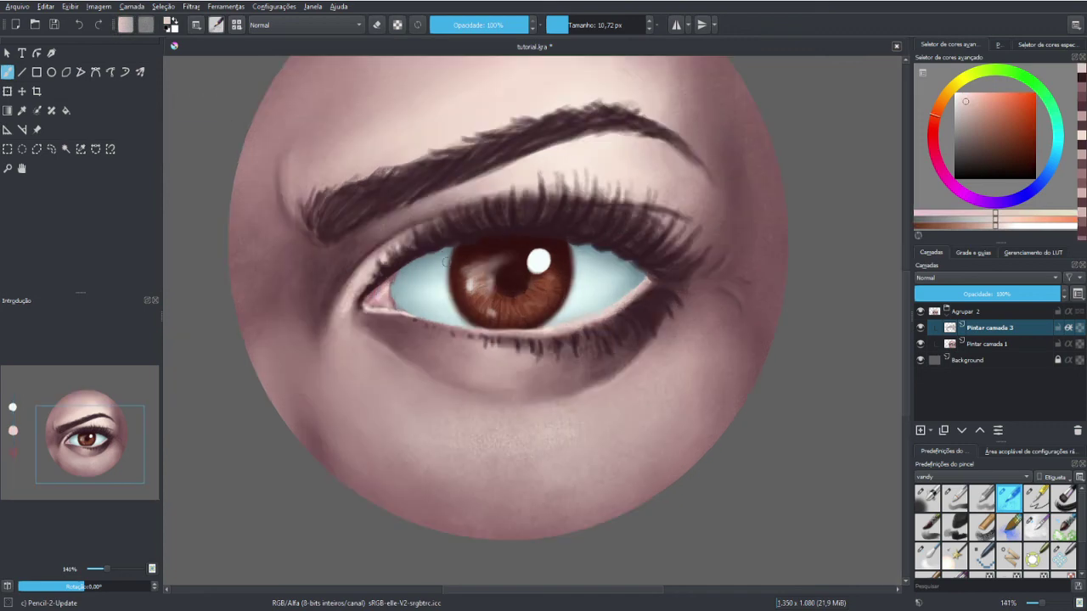
ctrl+click(588, 278)
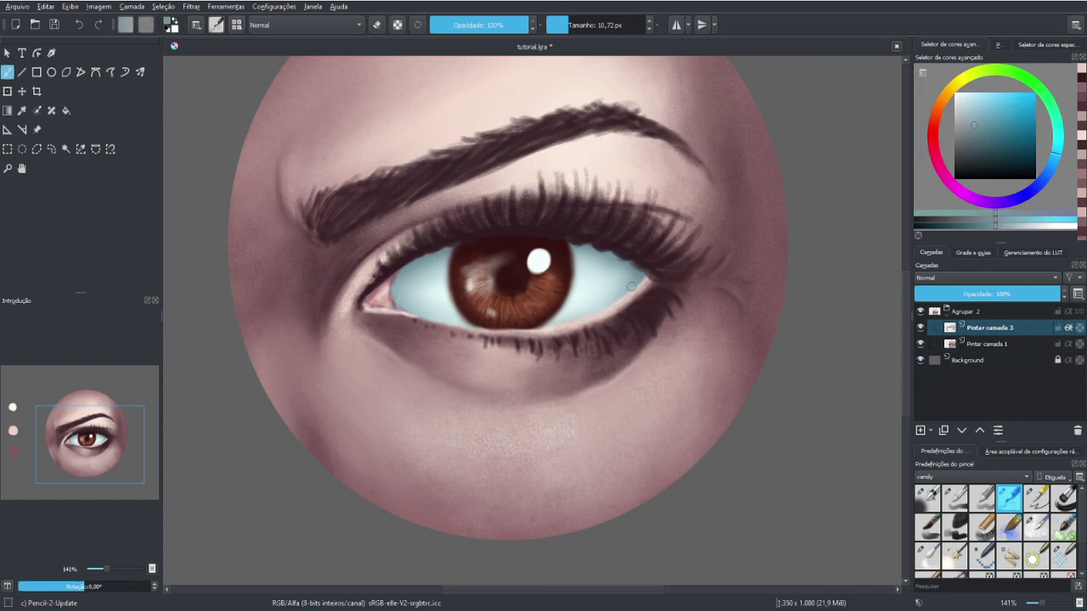
key(bracketleft)
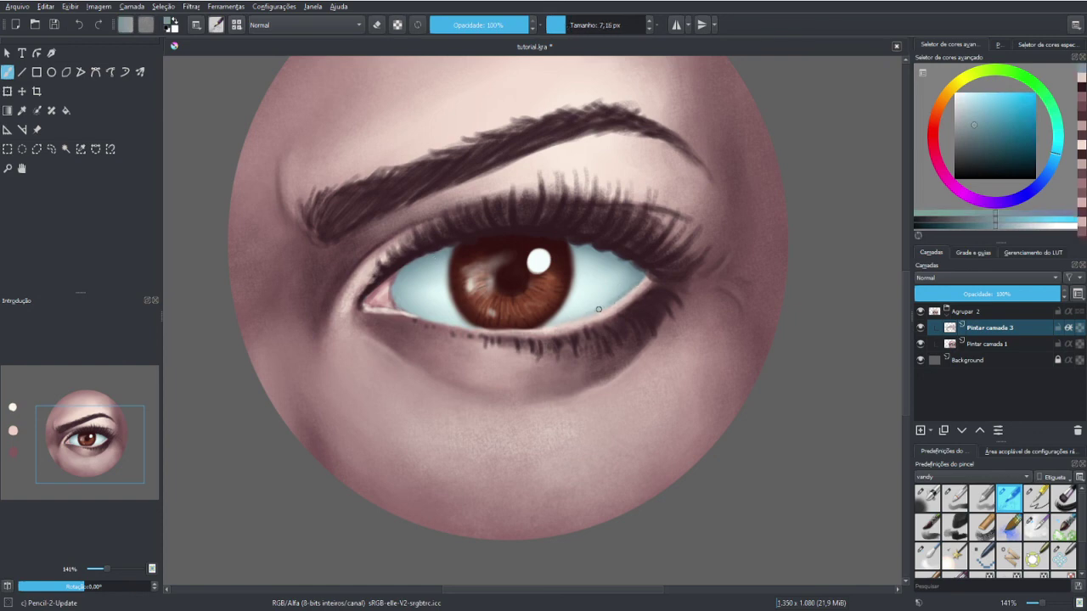
ctrl+click(588, 299)
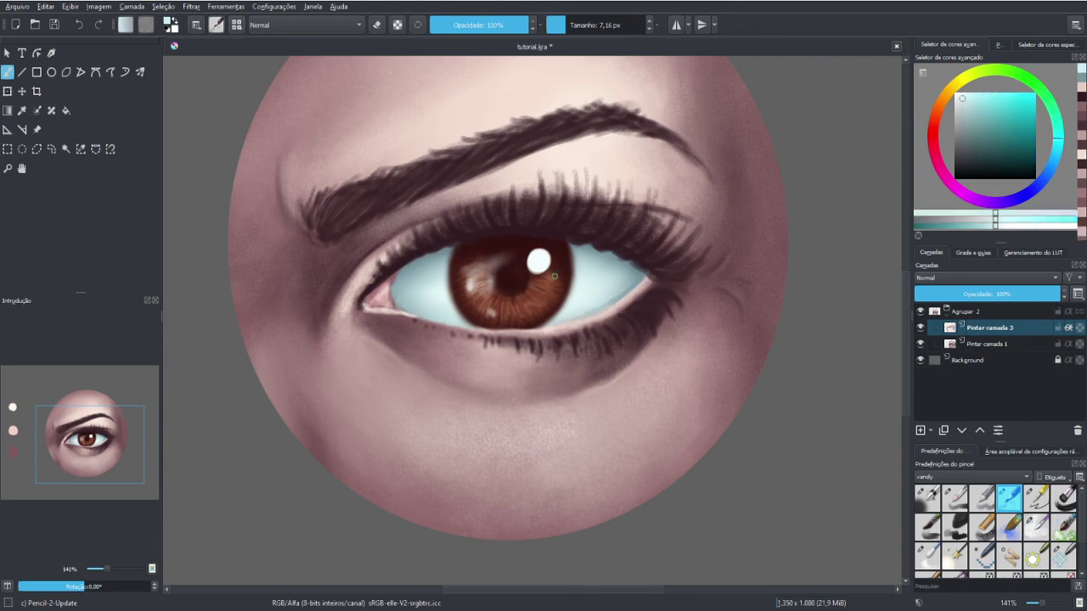
click(958, 97)
drag(439, 286, 417, 288)
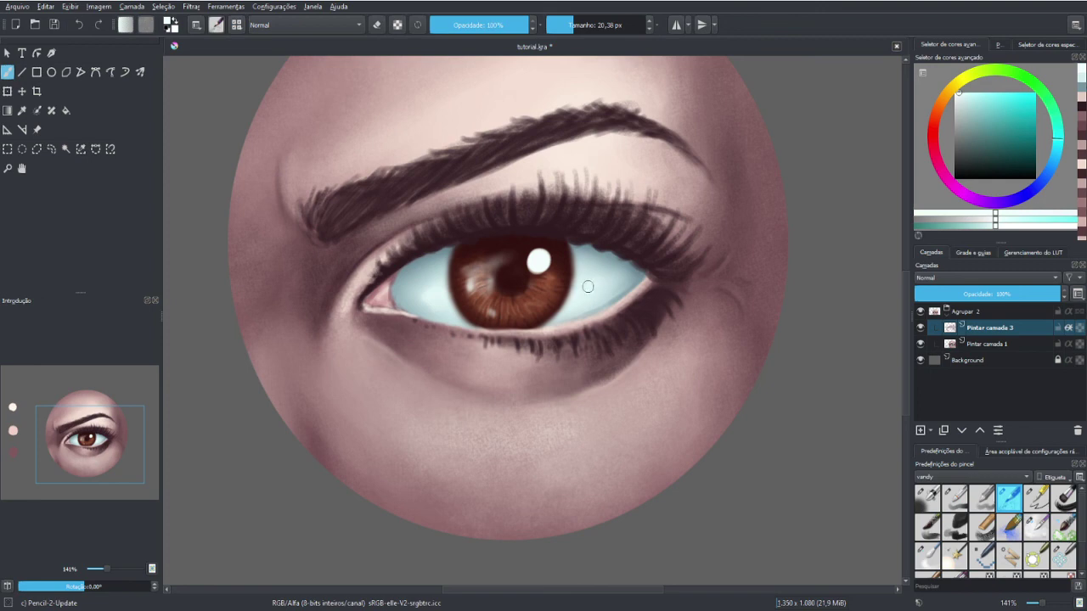
drag(609, 283, 586, 285)
Set the paint colour to a light pink shade
click(943, 173)
click(971, 109)
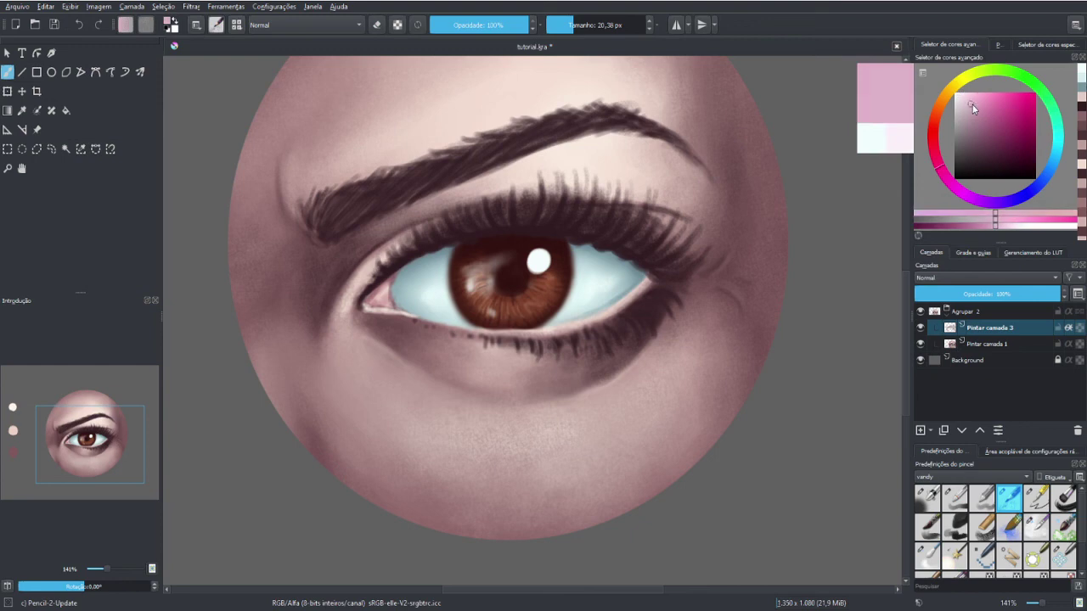
drag(972, 105, 973, 106)
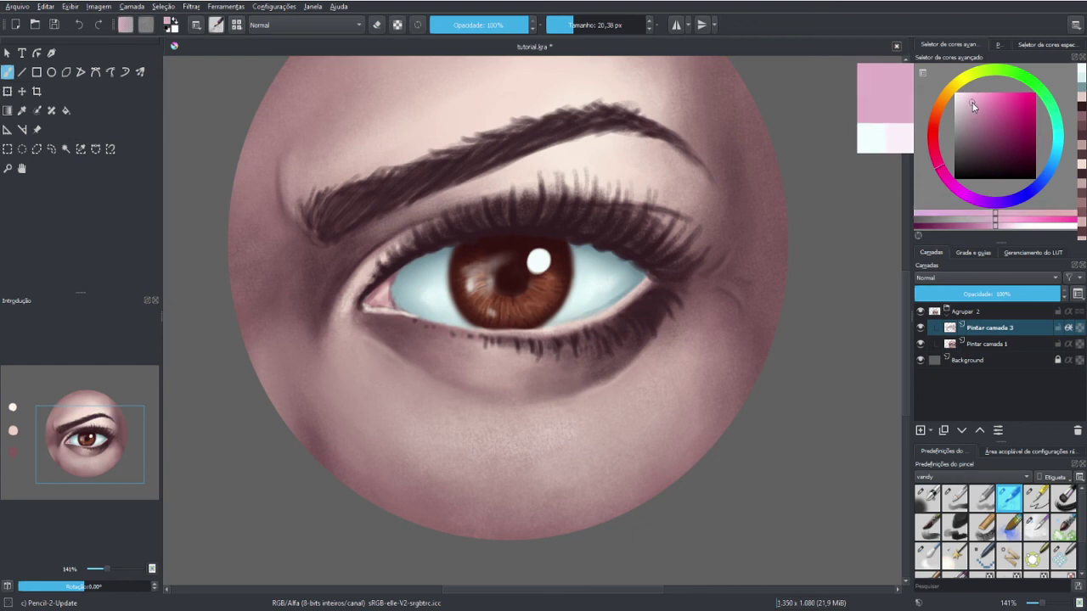
Add layer Pintar camada 4 and load a 3.86 px Basic-3 Flow brush in dark pink
click(920, 430)
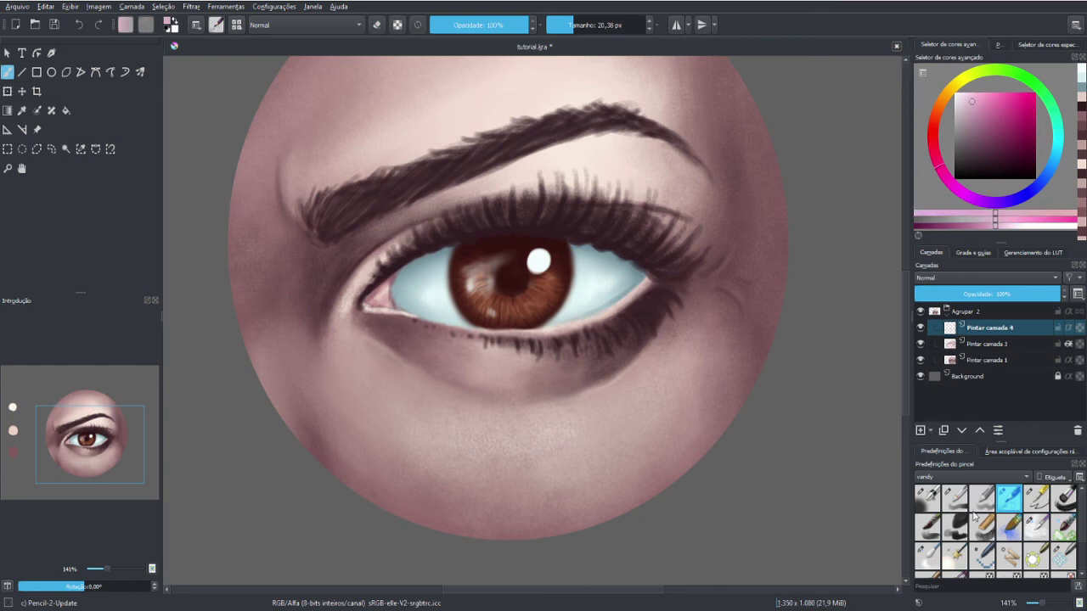
click(955, 499)
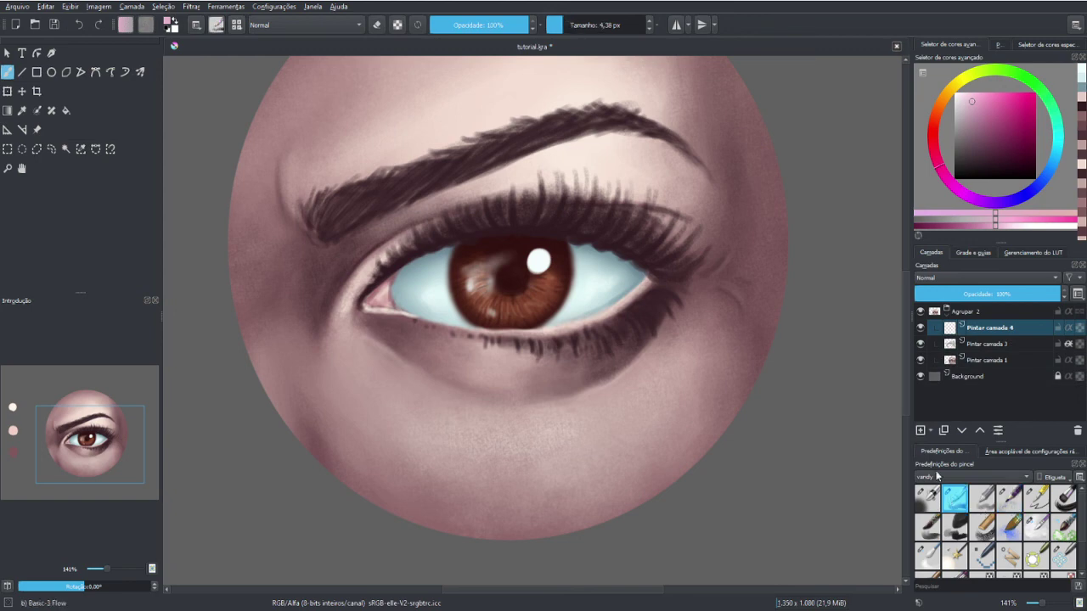
key(bracketleft)
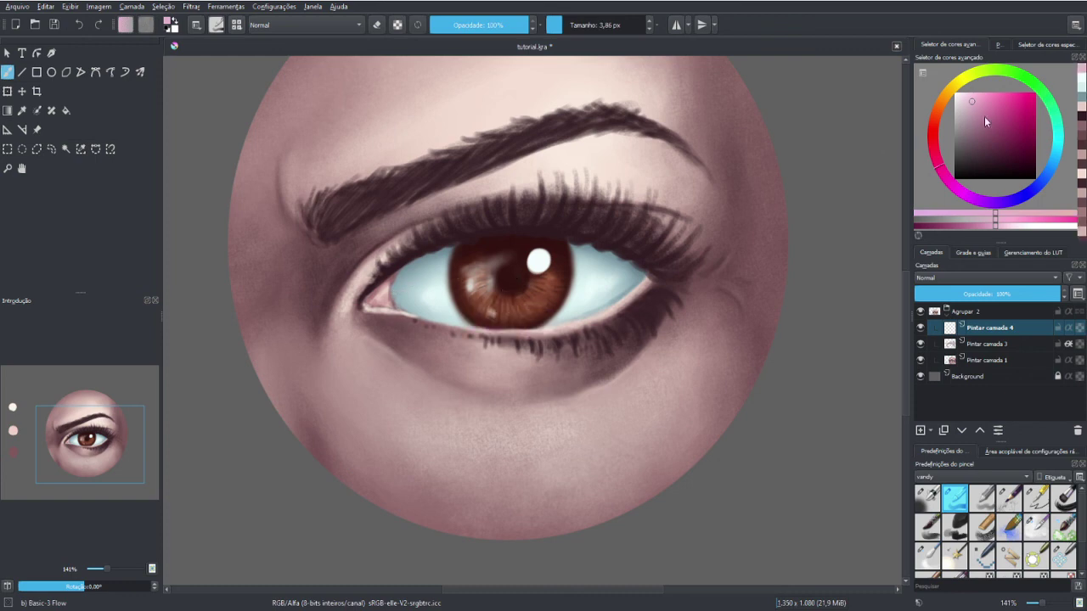
drag(984, 117, 988, 122)
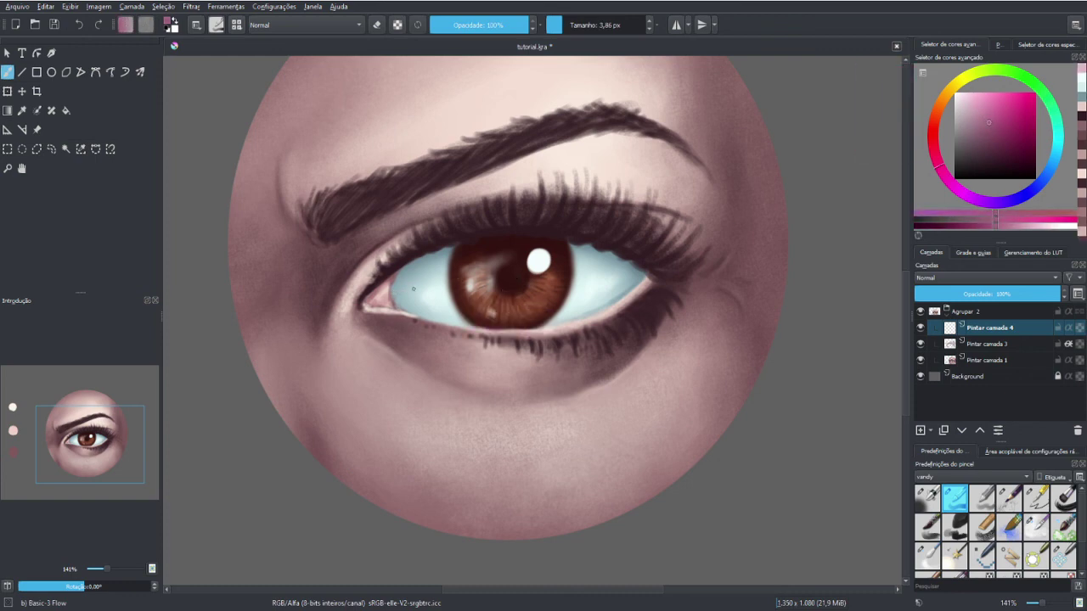
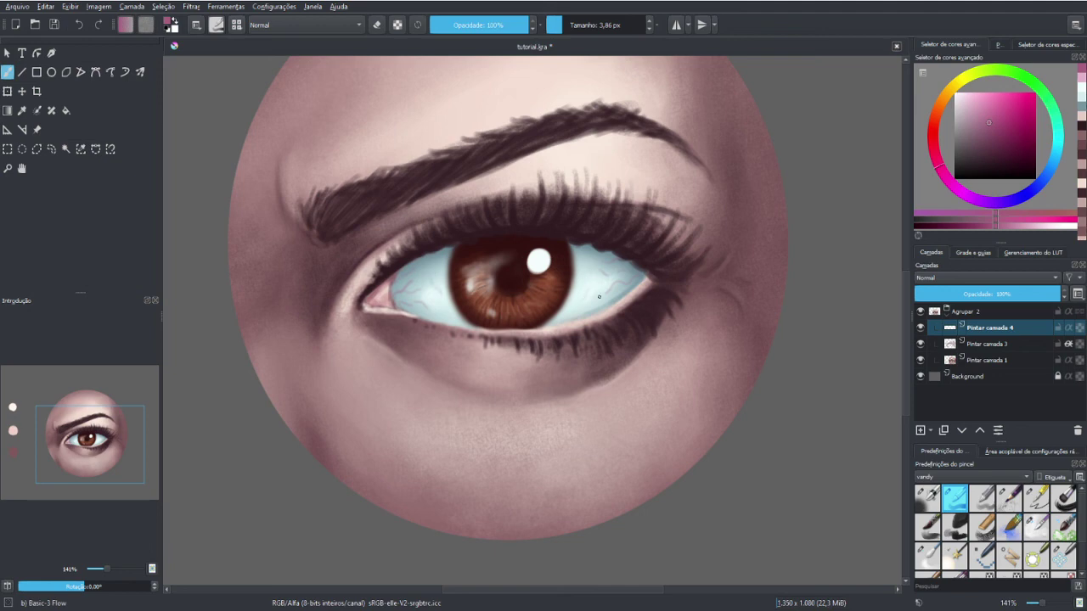
Toggle the Pintar camada 4 layer's visibility and switch to the Airbrush Soft brush
key(minus)
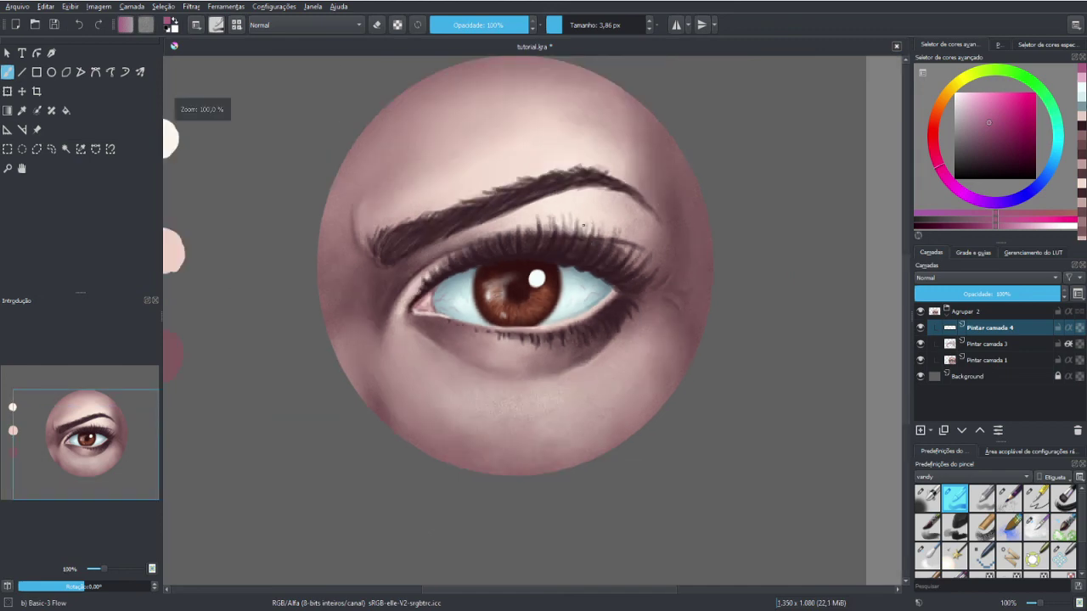
key(minus)
key(1)
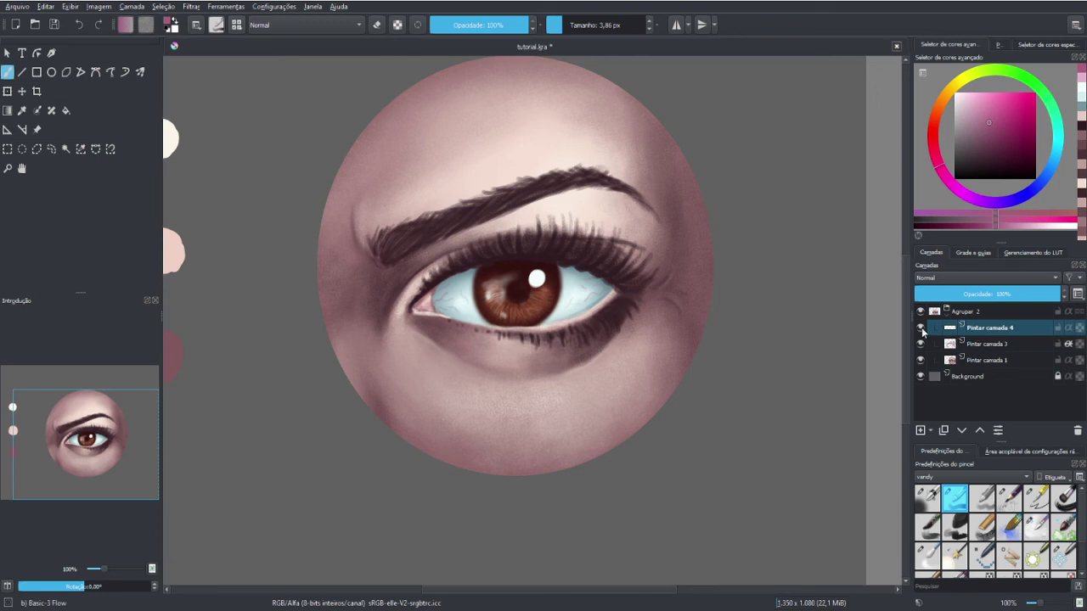
click(921, 331)
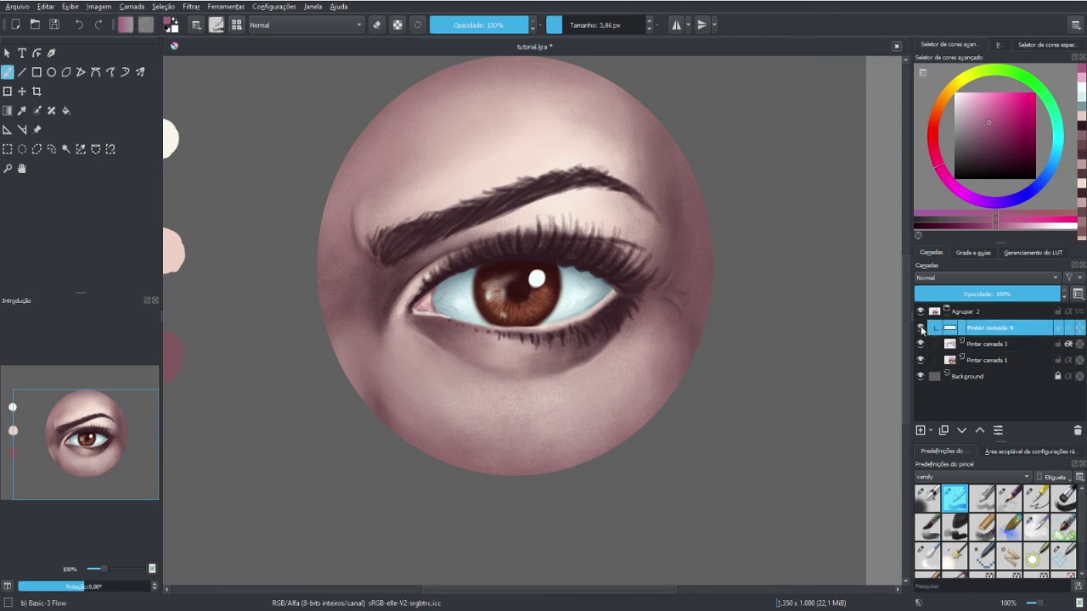
click(927, 497)
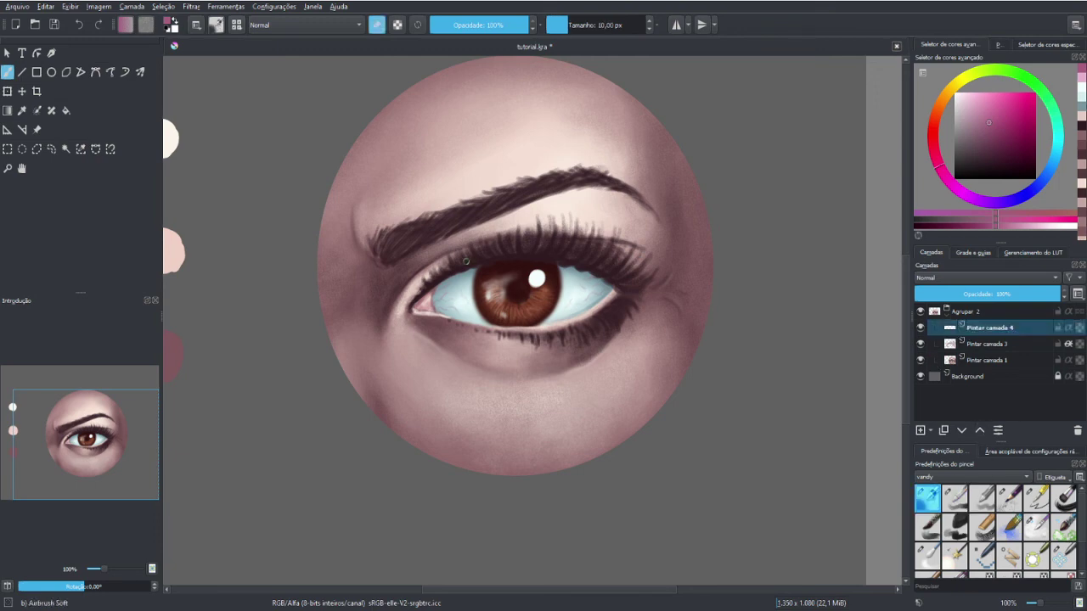
drag(456, 299, 453, 308)
Sample the iris's brownish red and draw a thin line along the lower lid rim
key(plus)
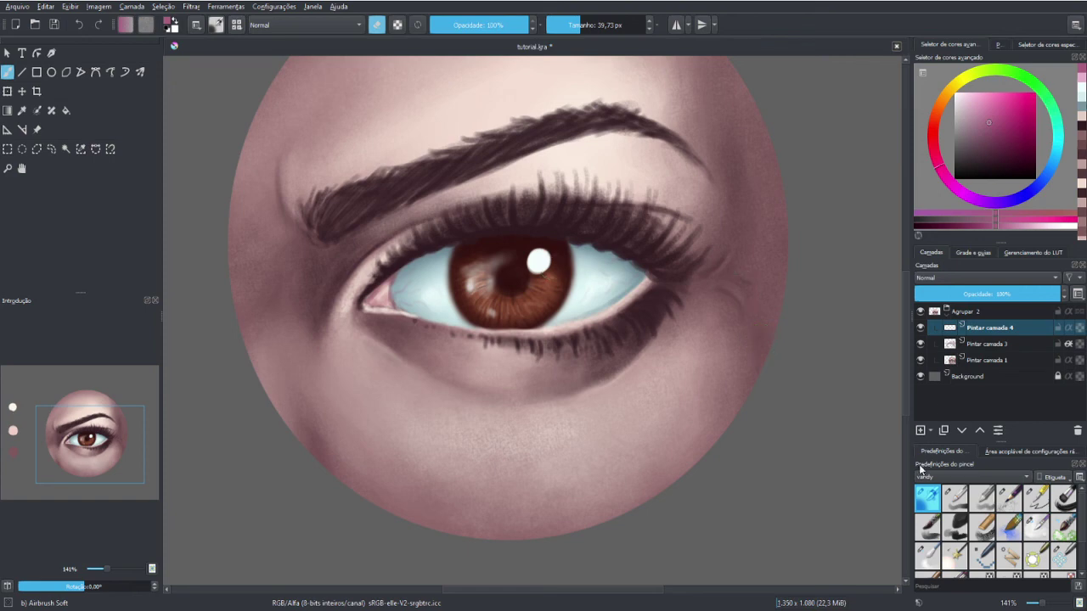
key(ctrl)
ctrl+click(479, 313)
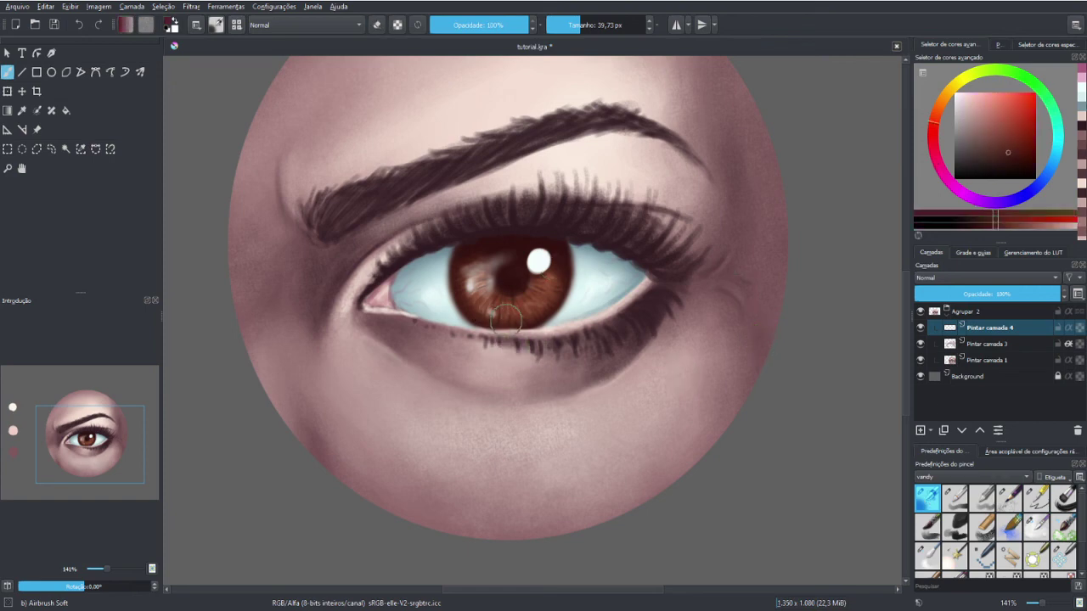
mouse_move(498, 330)
mouse_down()
mouse_move(521, 328)
mouse_move(494, 327)
mouse_up()
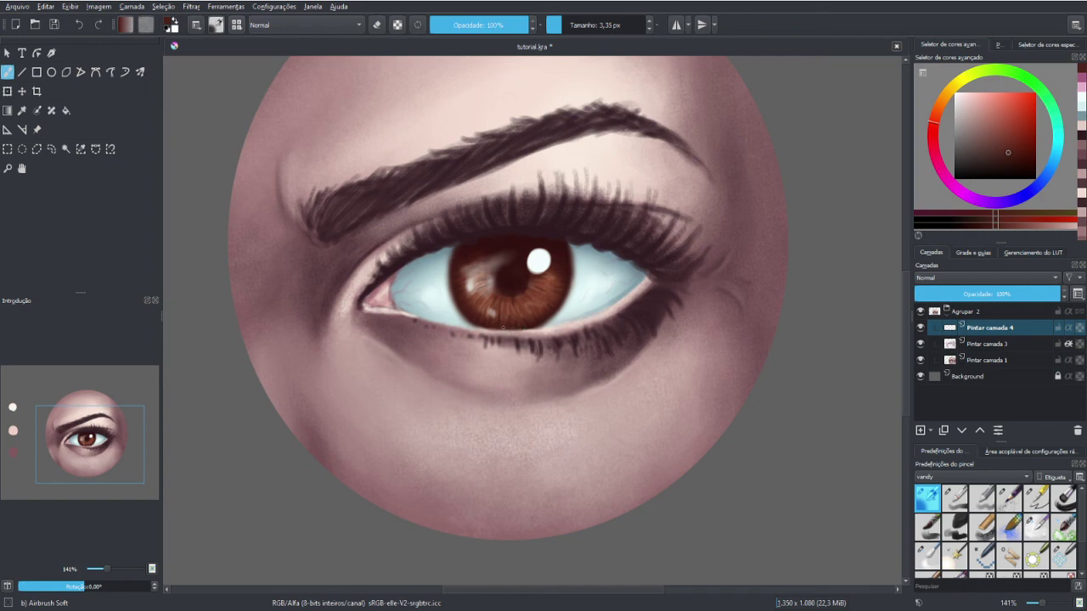
Paint a light pink waterline along the lower lid with the Ink-3 Gpen brush
click(1036, 496)
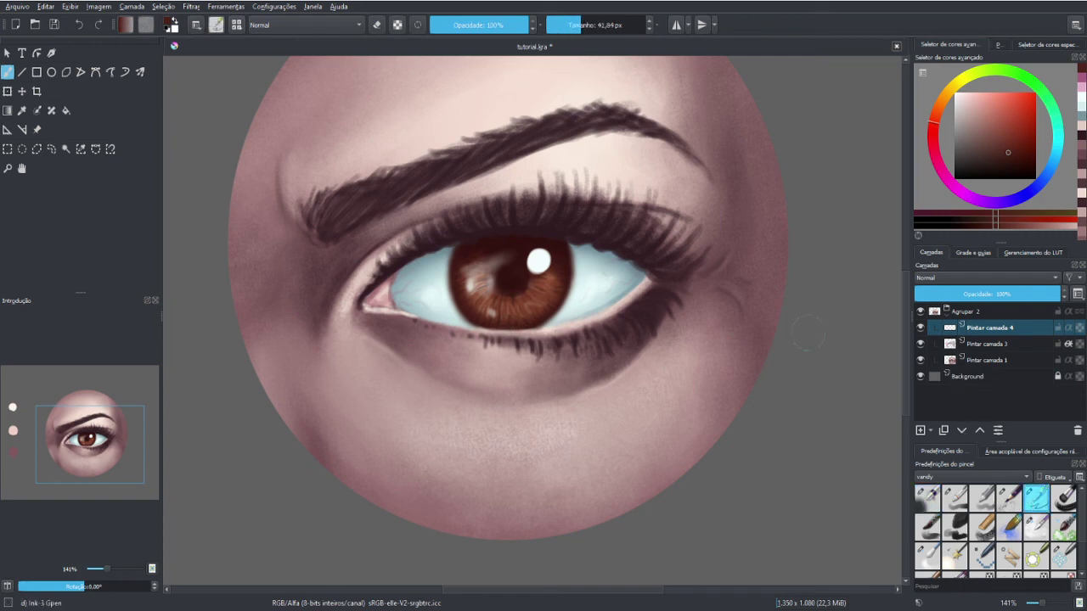
click(960, 97)
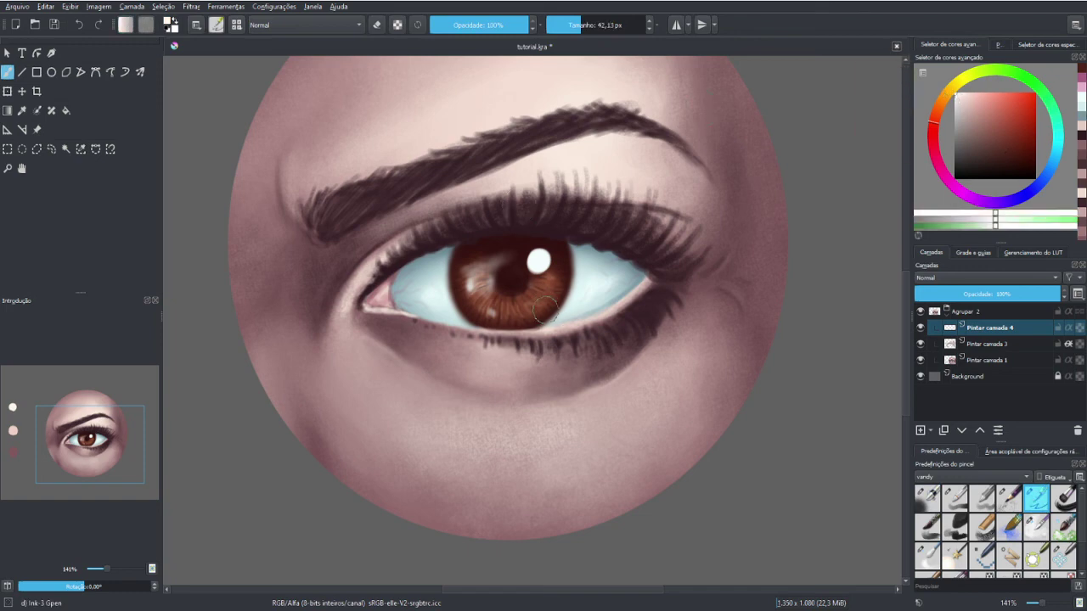
mouse_move(509, 325)
mouse_down()
mouse_move(495, 326)
mouse_move(534, 330)
mouse_up()
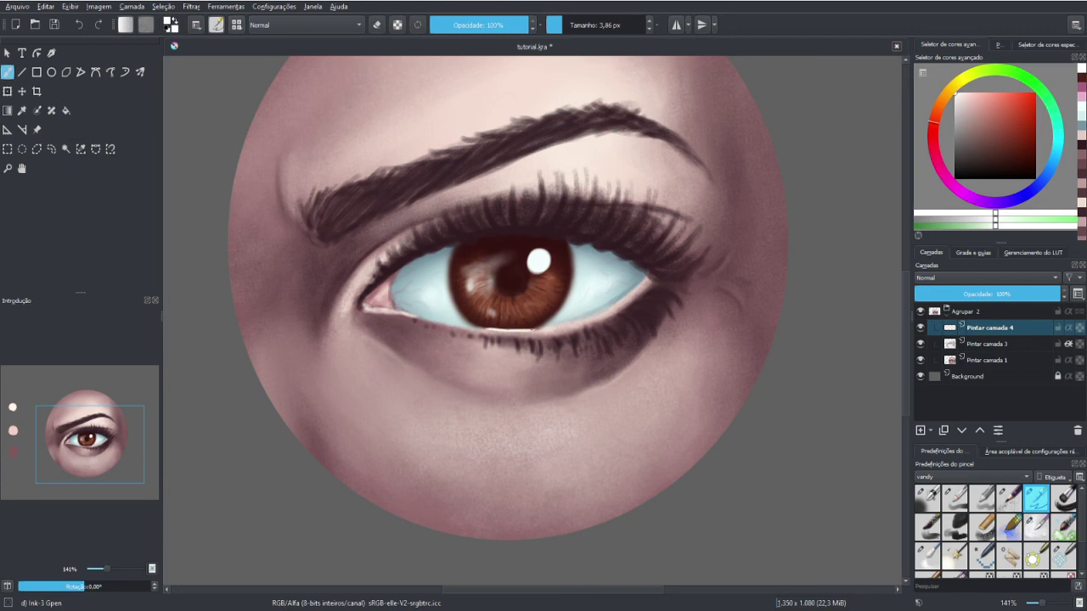
drag(526, 328, 549, 327)
Erase part of the light pink waterline
key(e)
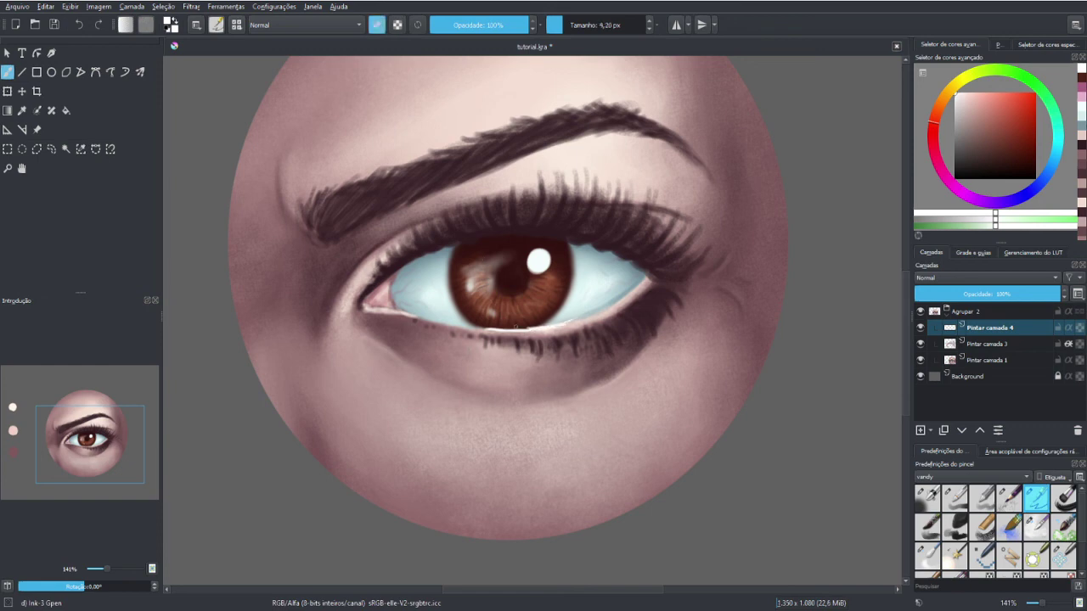
drag(524, 328, 548, 325)
key(minus)
key(minus)
key(minus)
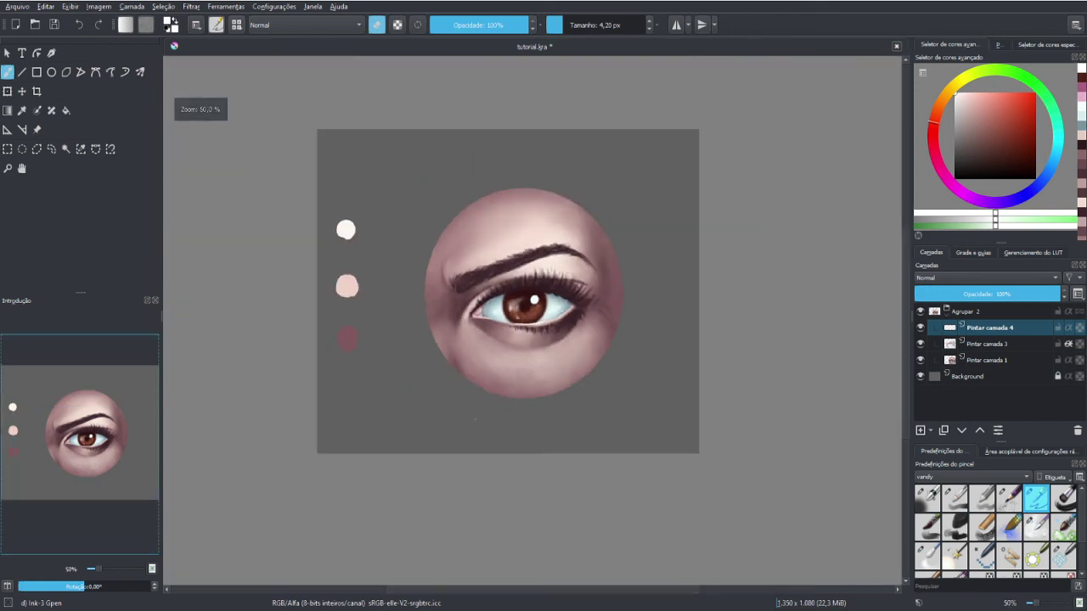
key(minus)
key(plus)
key(plus)
key(plus)
key(plus)
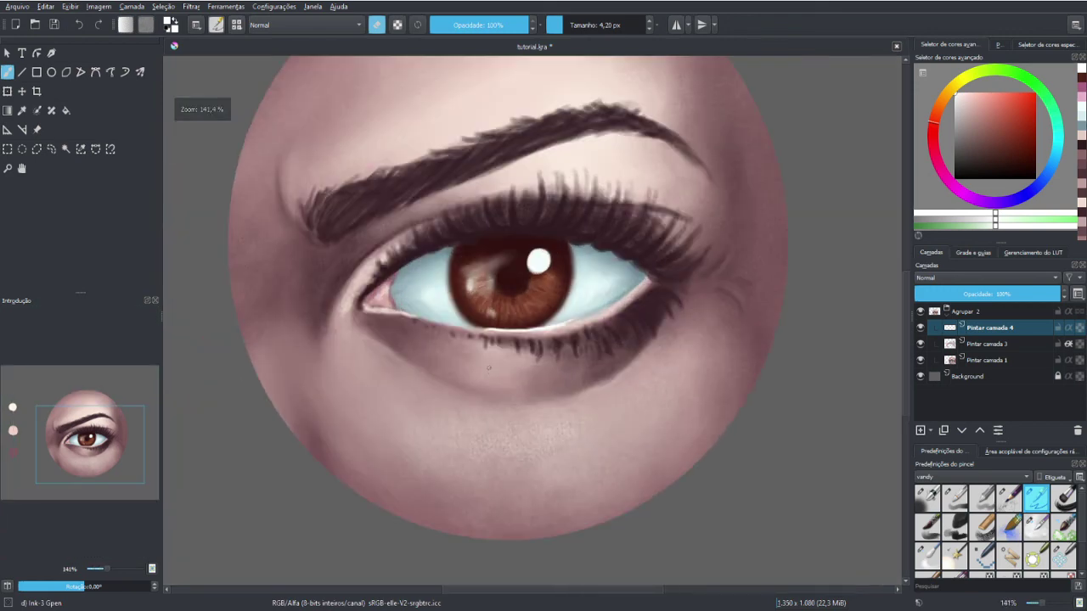
key(plus)
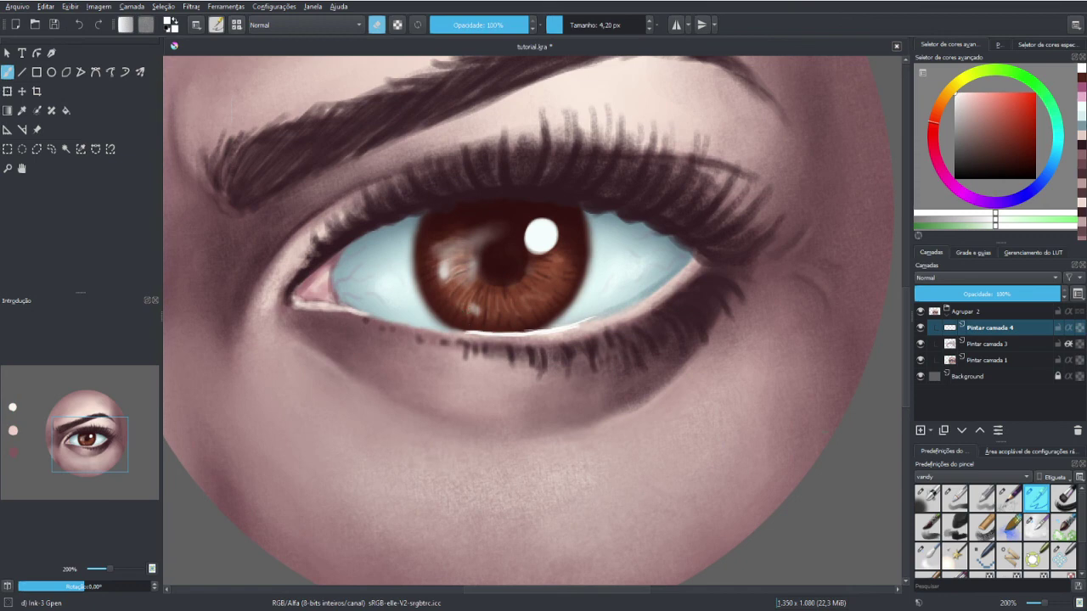
Tone down the white lower-lid highlight with the Basic-3 Flow brush at about 13 px
click(955, 496)
key(bracketright)
key(bracketright)
key(bracketright)
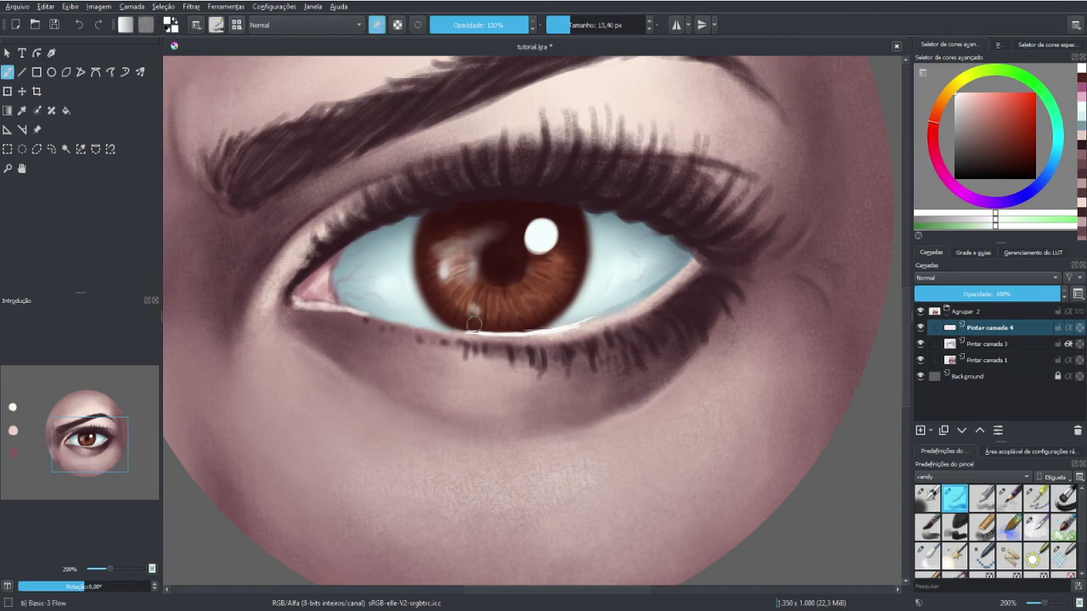
key(e)
key(e)
drag(500, 328, 572, 333)
key(1)
key(minus)
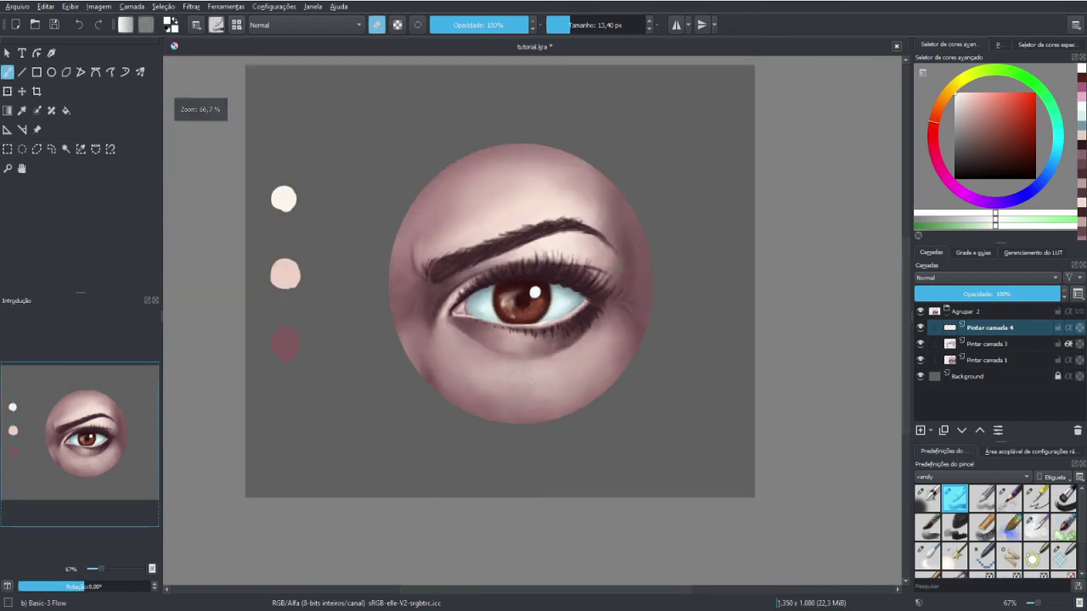
key(minus)
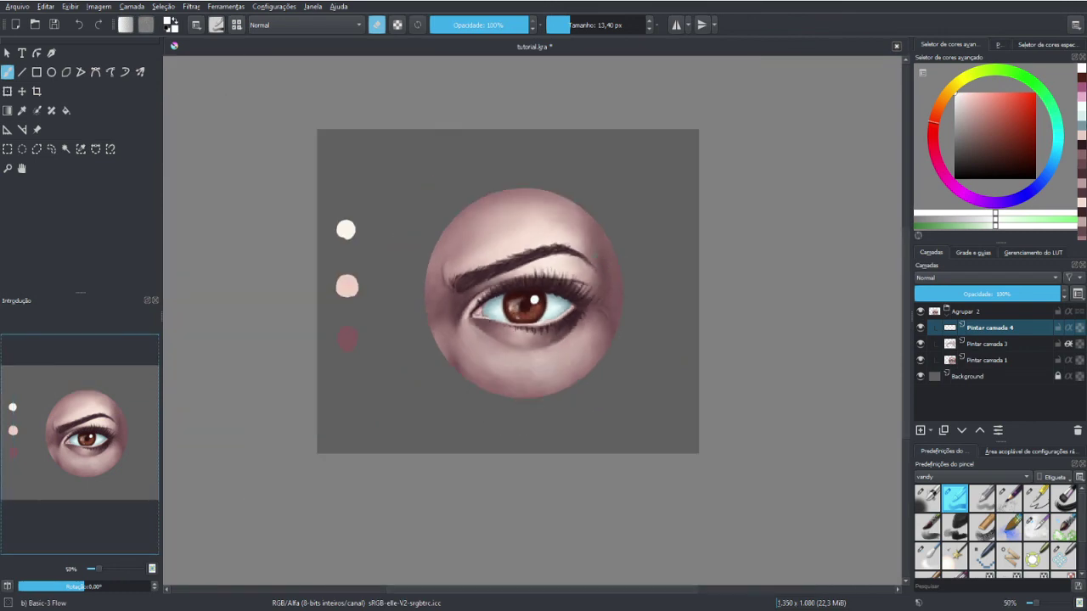
Use Pencil-2-Update in the sampled brow colour to sketch a faint forehead crease line
click(1009, 497)
key(plus)
key(plus)
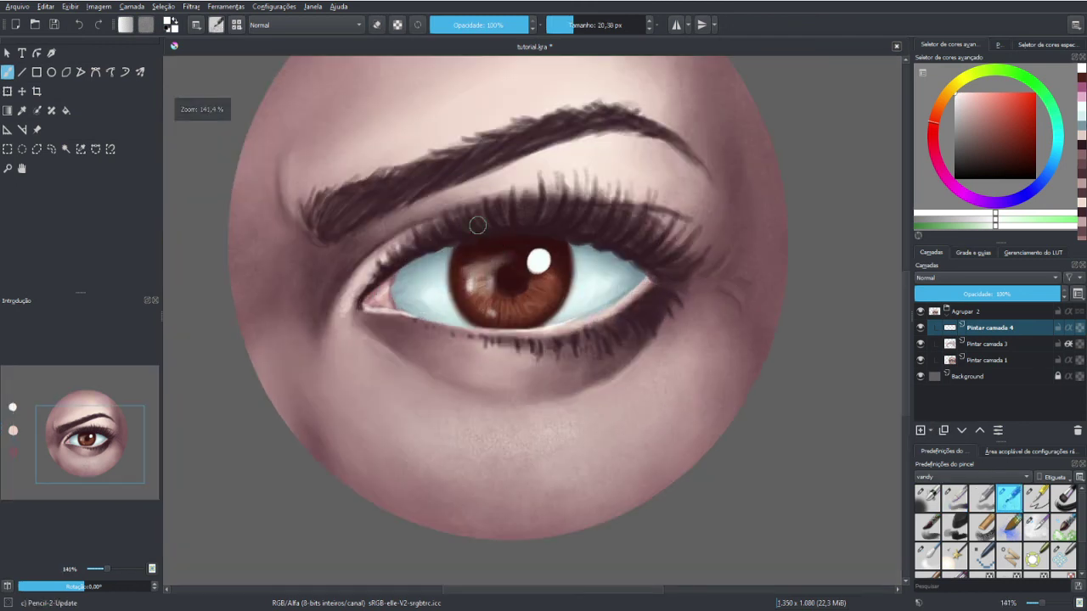
key(plus)
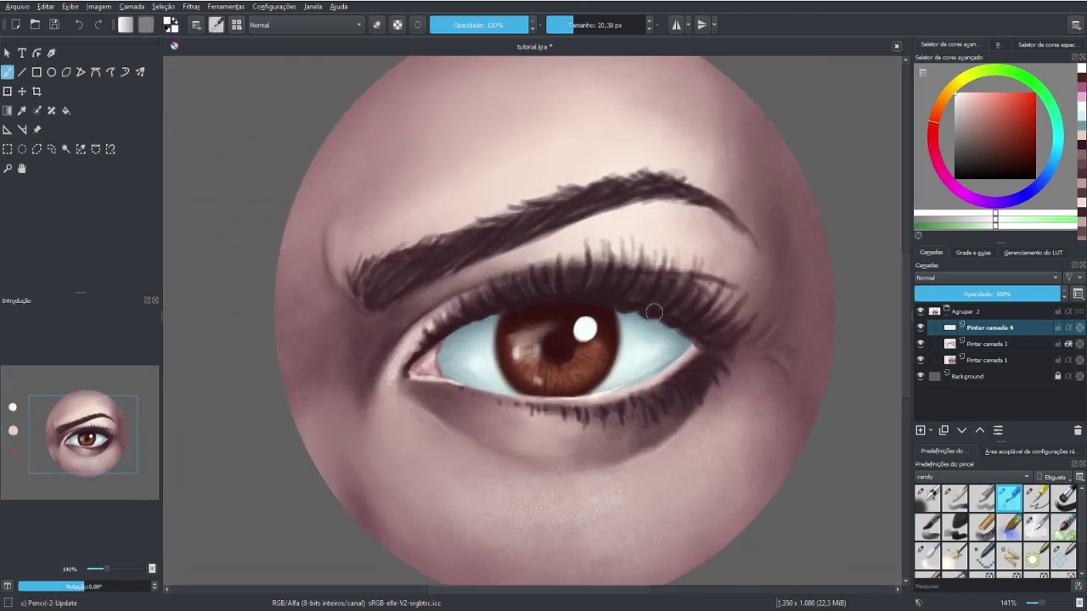
key(ctrl)
ctrl+click(495, 242)
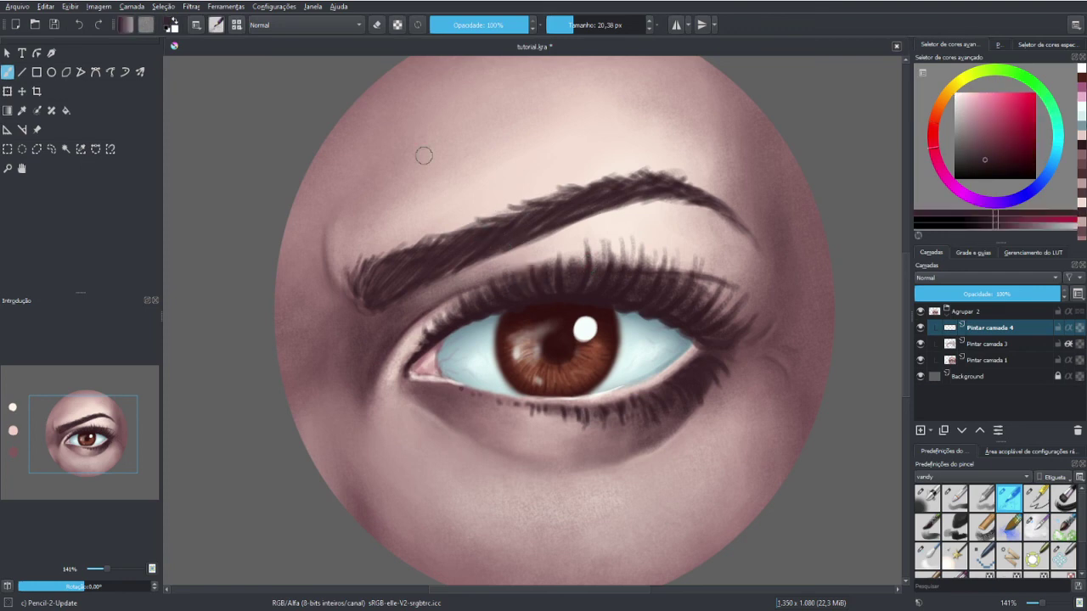
key(bracketleft)
key(bracketleft)
key(bracketleft)
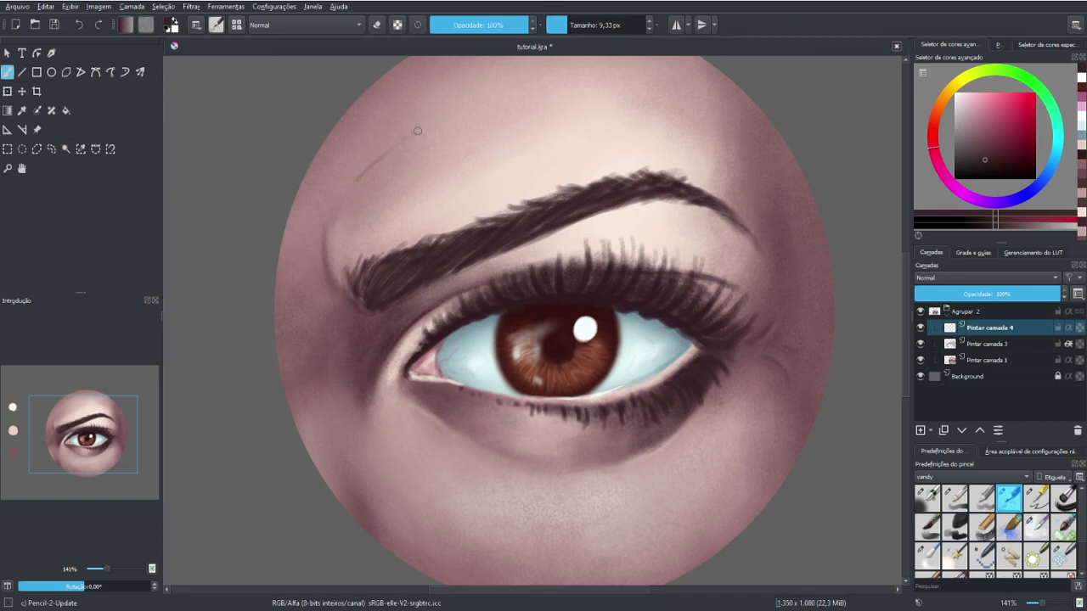
key(e)
drag(392, 156, 463, 115)
key(e)
Erase stray strokes from the forehead crease lines, adjusting the brush size
key(minus)
key(minus)
key(e)
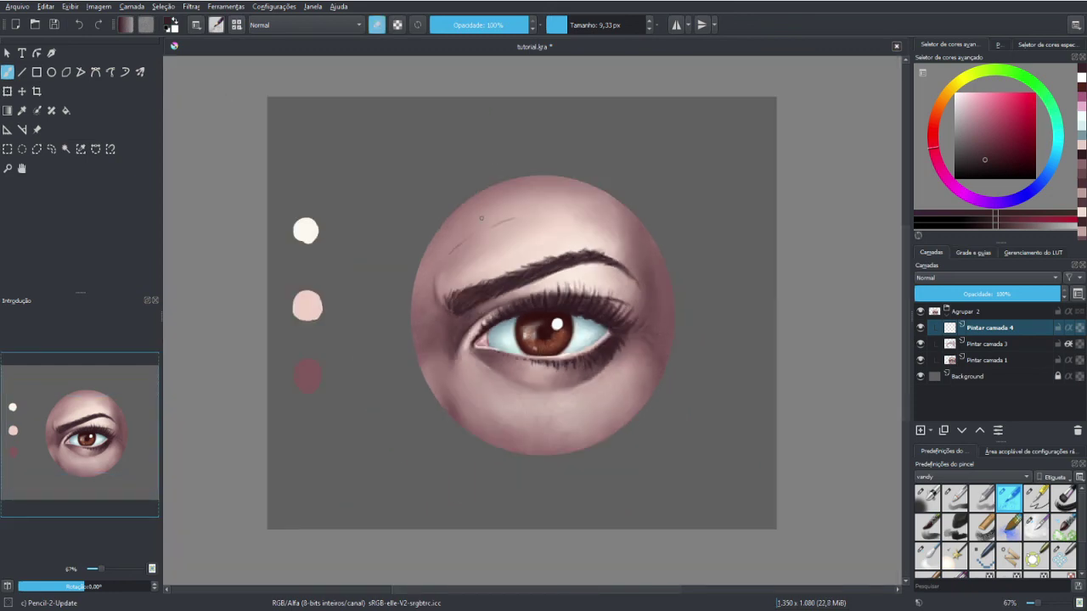
key(bracketright)
key(bracketright)
key(bracketright)
drag(469, 240, 513, 212)
key(e)
key(bracketleft)
key(bracketleft)
key(bracketleft)
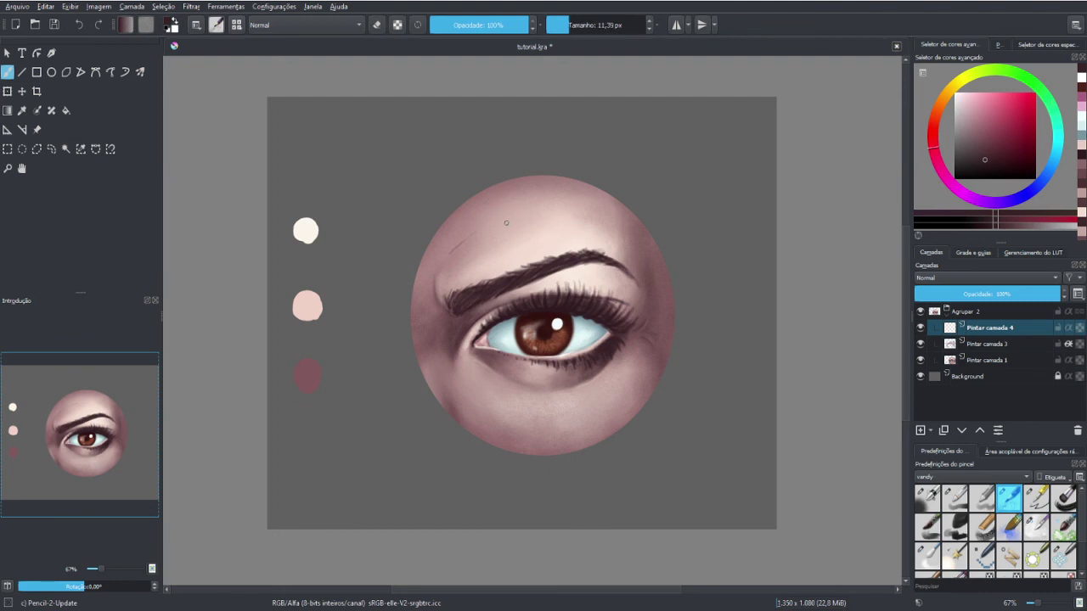
key(bracketright)
key(e)
drag(525, 209, 538, 208)
key(e)
key(bracketleft)
Softly shade the inner eye corner with a sampled dark reddish grey
ctrl+click(497, 247)
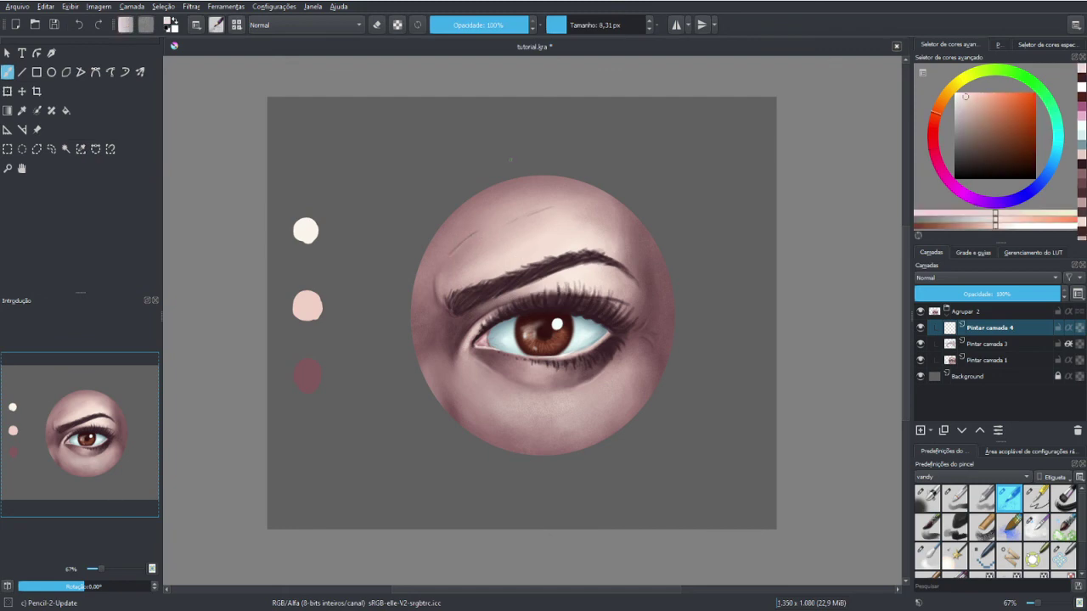
key(minus)
key(minus)
key(plus)
key(plus)
key(e)
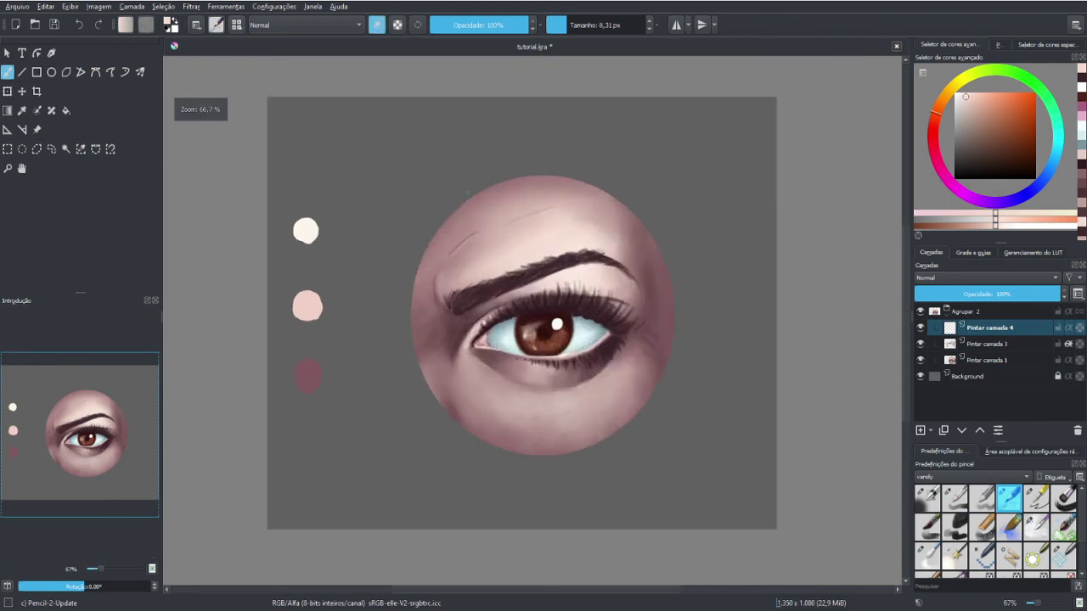
key(bracketright)
key(bracketright)
key(bracketright)
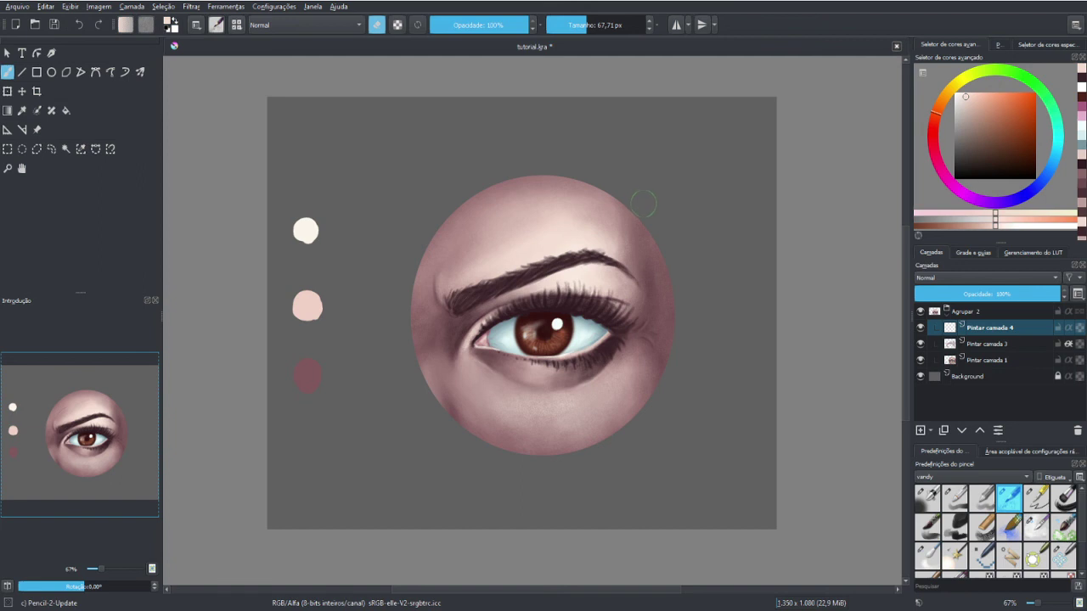
ctrl+click(480, 344)
key(e)
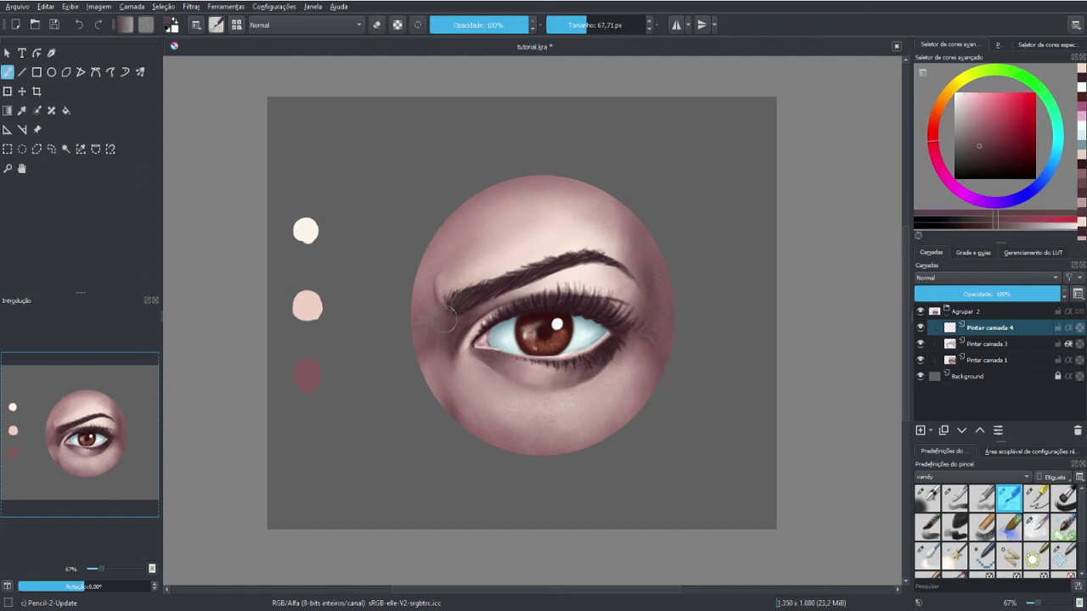
drag(445, 317, 430, 311)
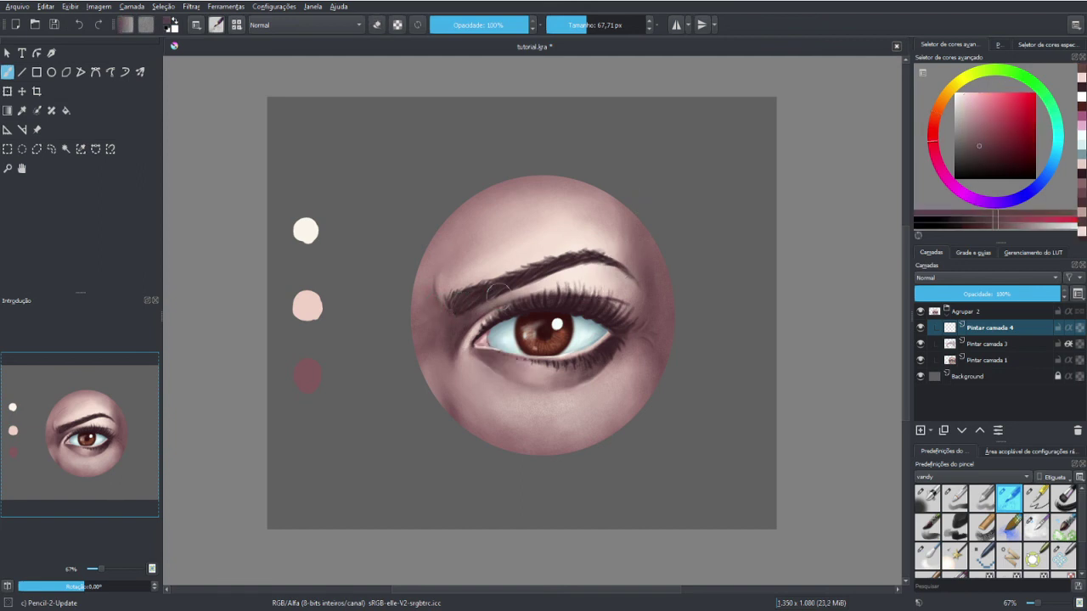
Return the view to 100% and load the Texture Spray brush preset
key(minus)
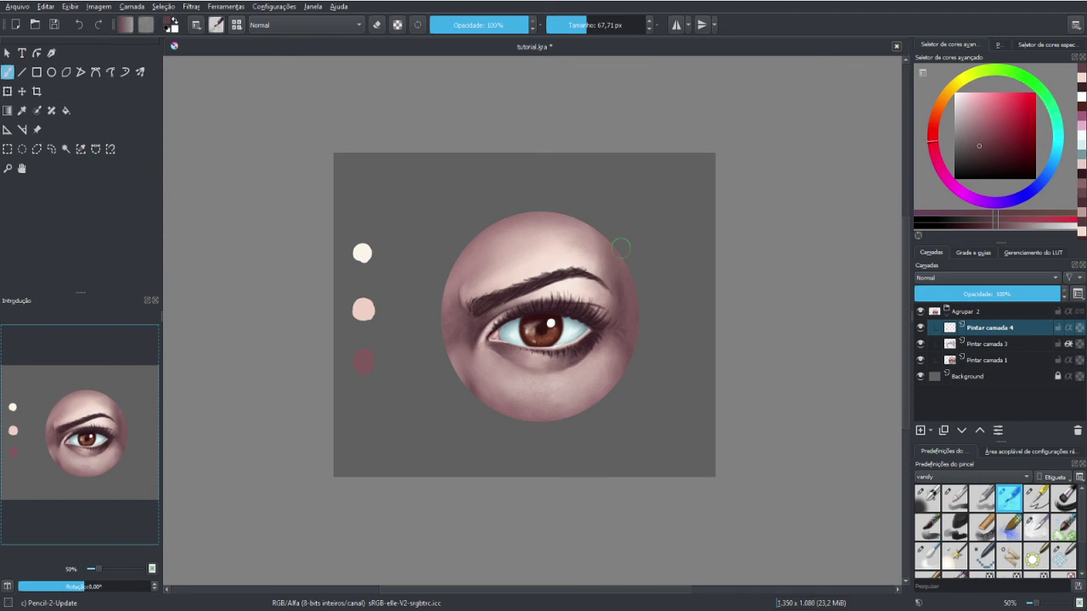
key(1)
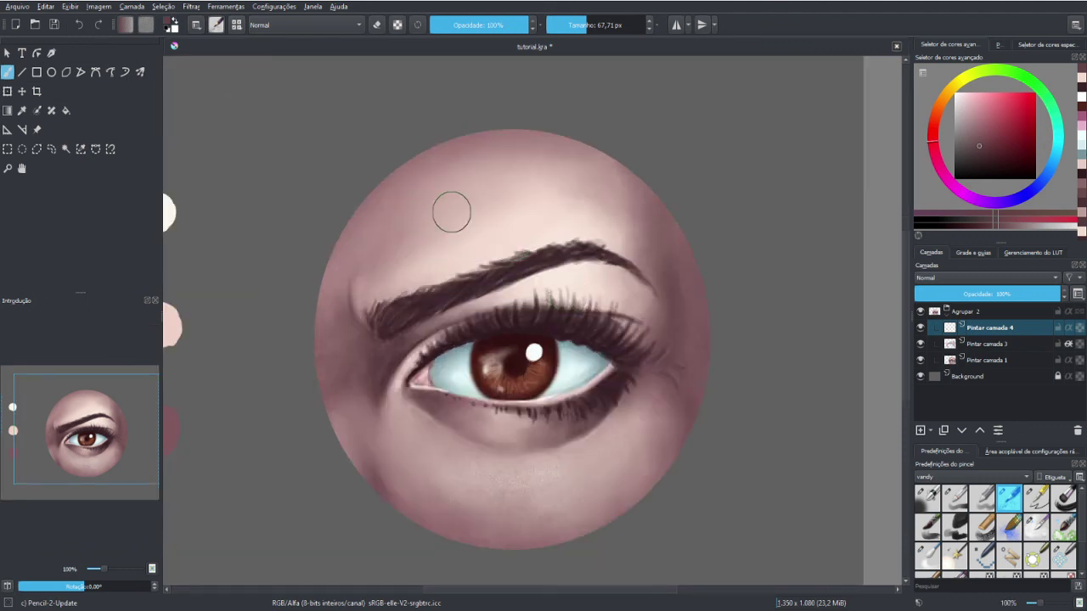
scroll(1066, 528, down, 3)
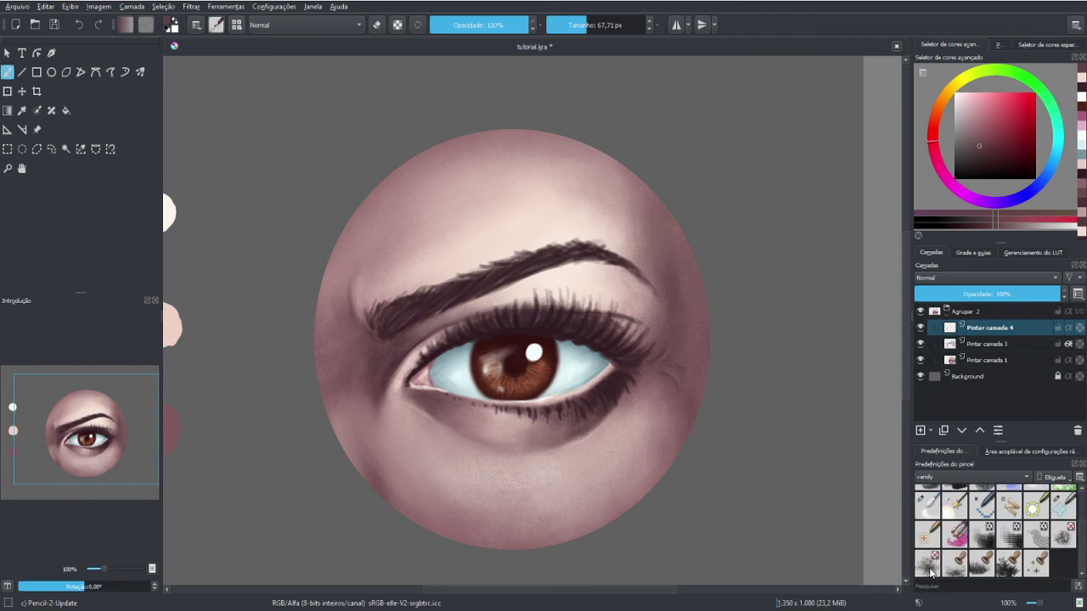
click(928, 564)
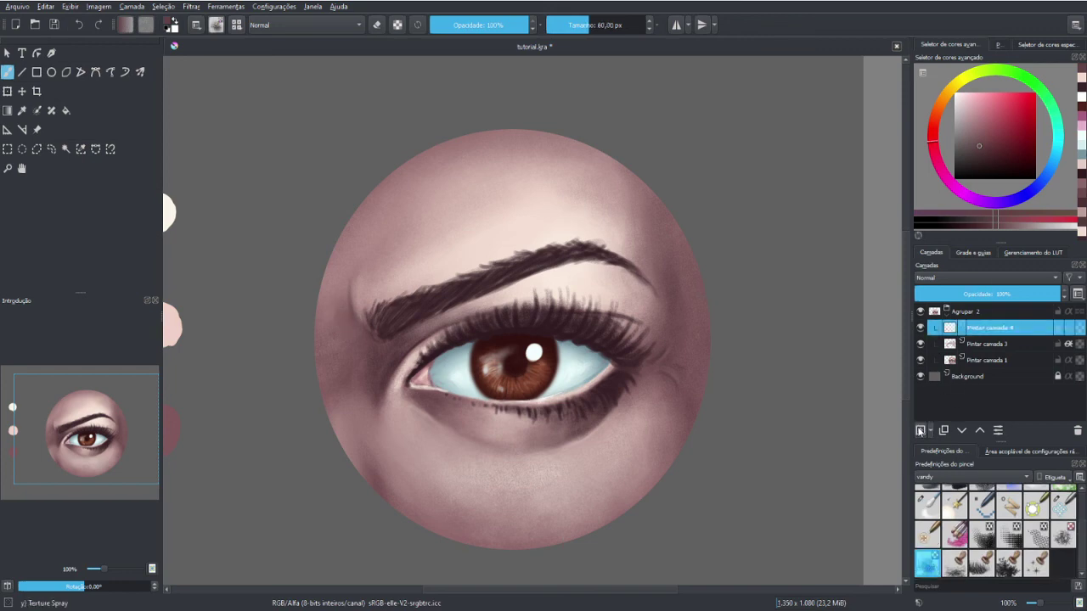
Add the Pintar camada 5 layer, choose white, and test-spray forehead sparkles, undoing both tries
click(919, 430)
click(972, 128)
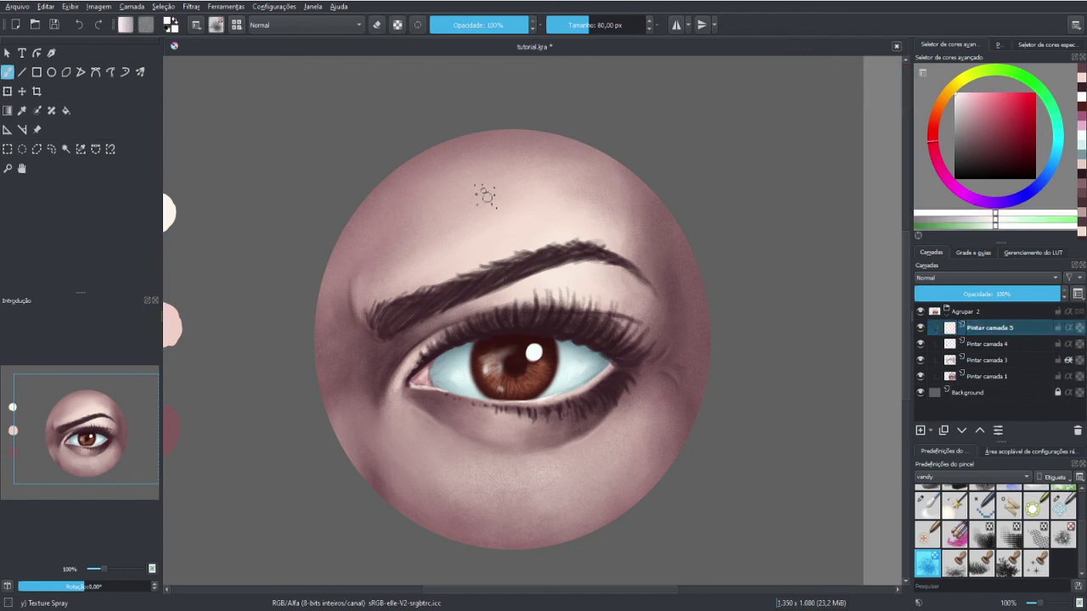
drag(485, 196, 499, 193)
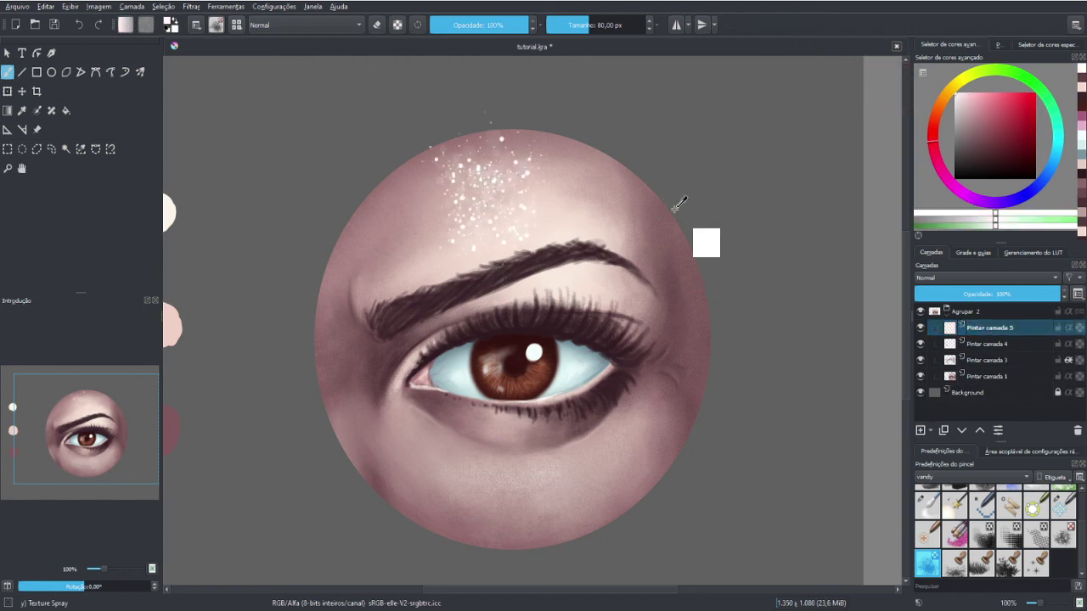
key(ctrl+z)
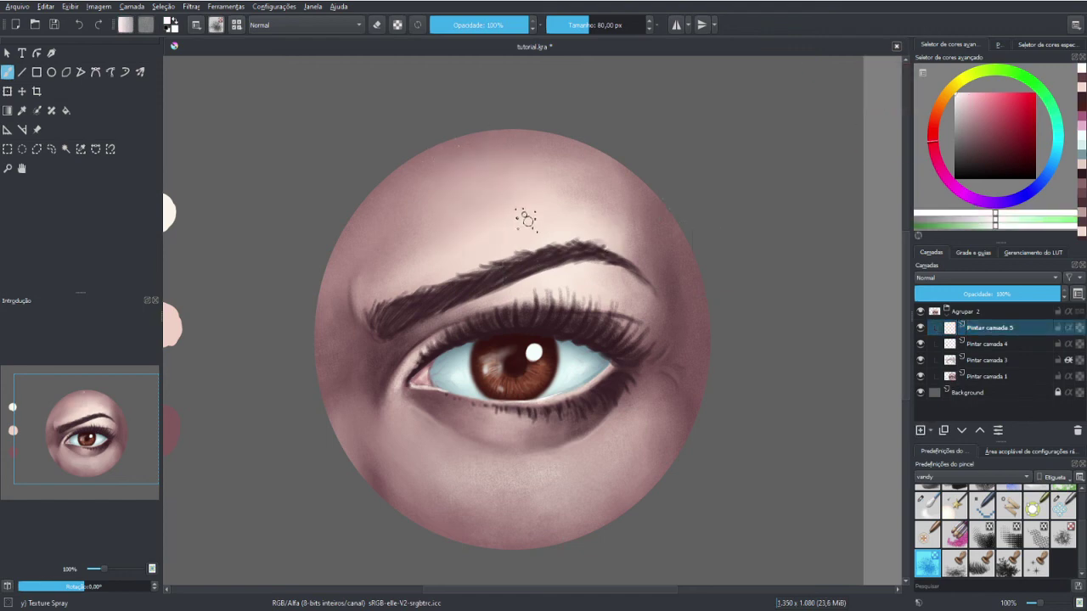
drag(526, 213, 551, 200)
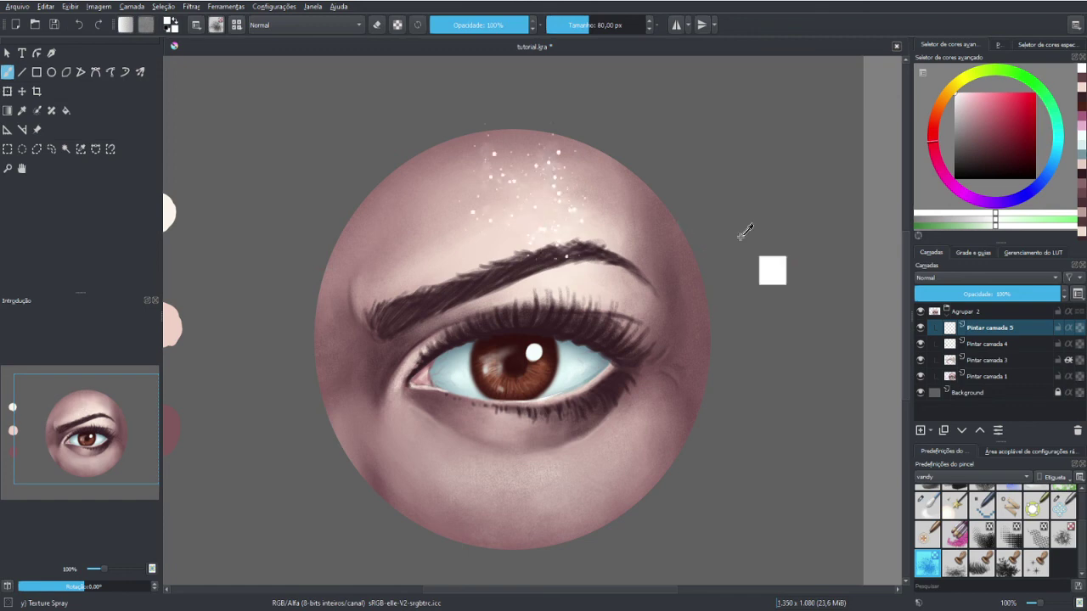
key(ctrl+z)
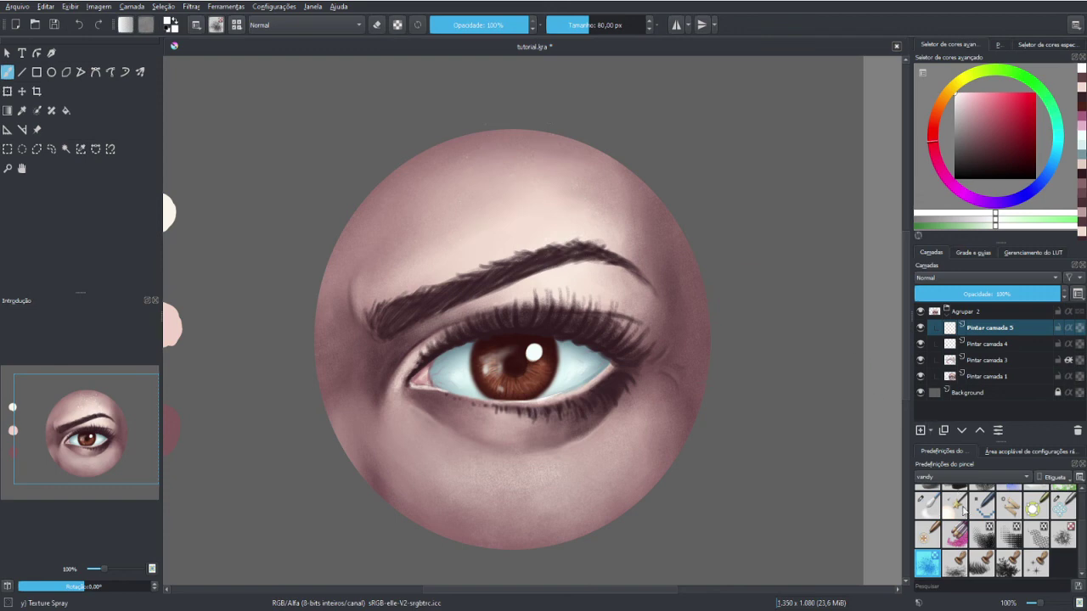
Show all brush presets and test WaterC Special Splats on the forehead, then undo it
click(953, 477)
click(926, 376)
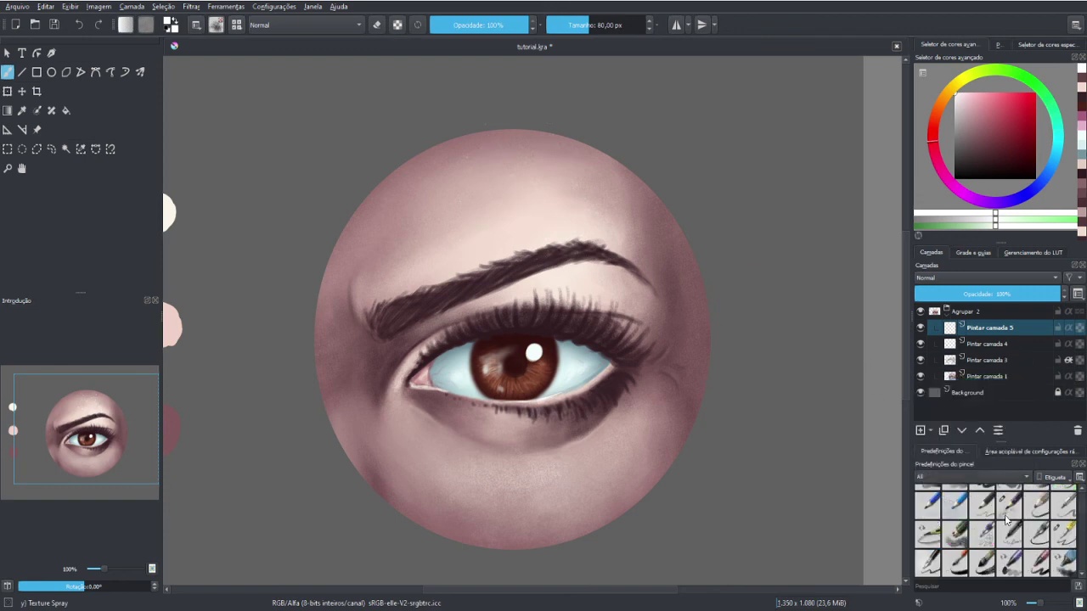
scroll(1007, 522, down, 1)
scroll(1007, 521, down, 1)
scroll(1007, 521, down, 1)
scroll(1007, 521, down, 2)
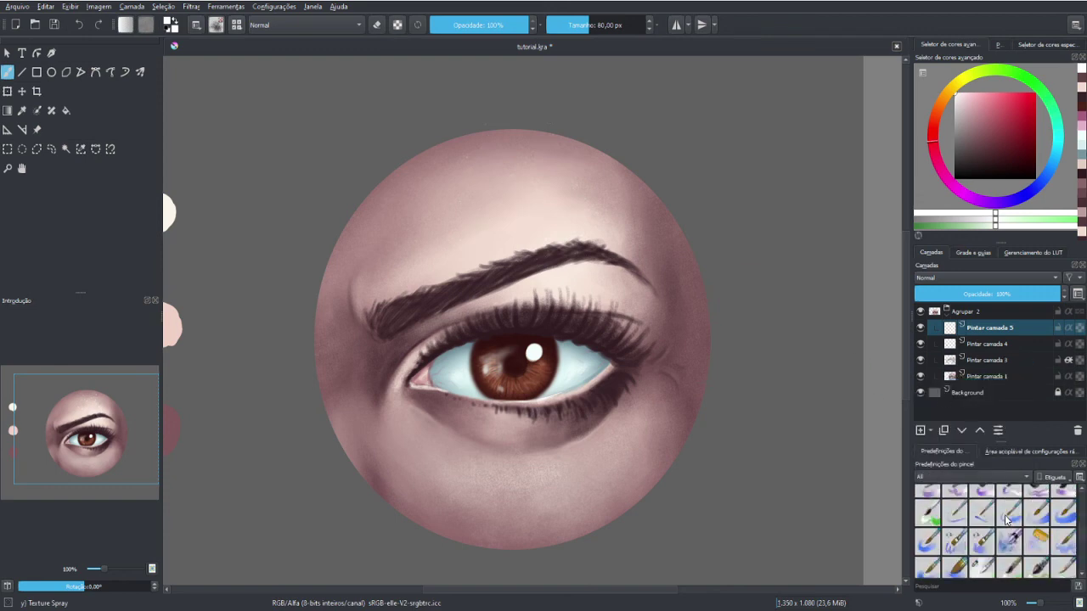
click(1036, 544)
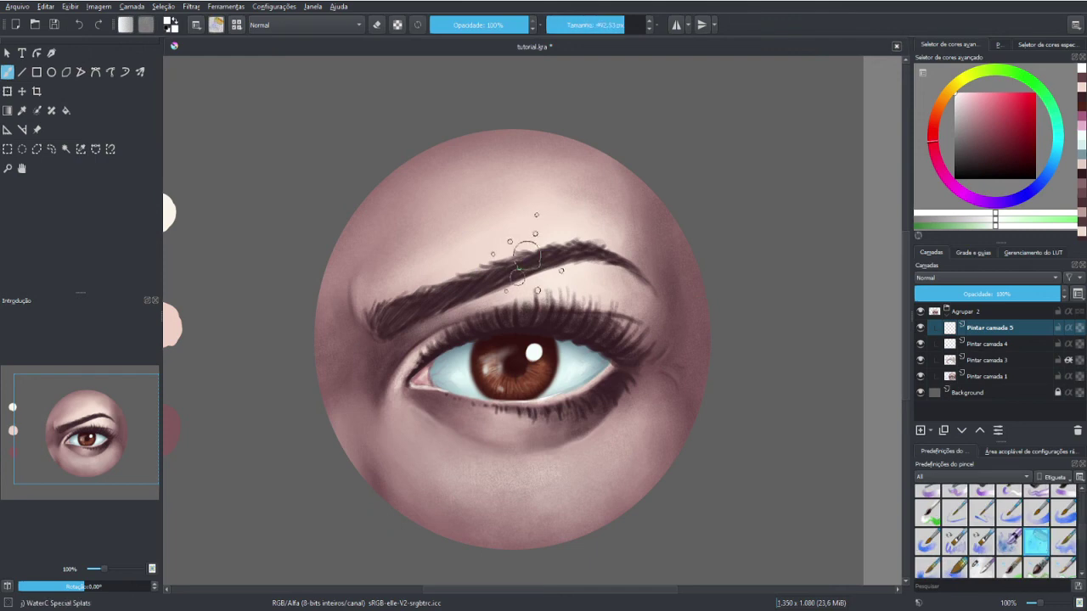
click(497, 206)
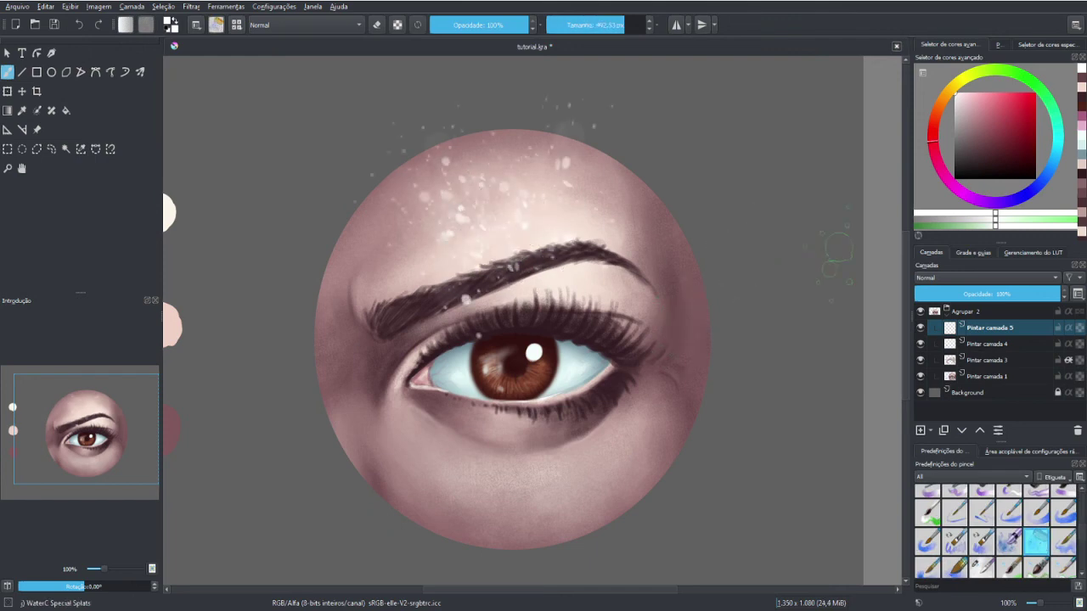
key(ctrl)
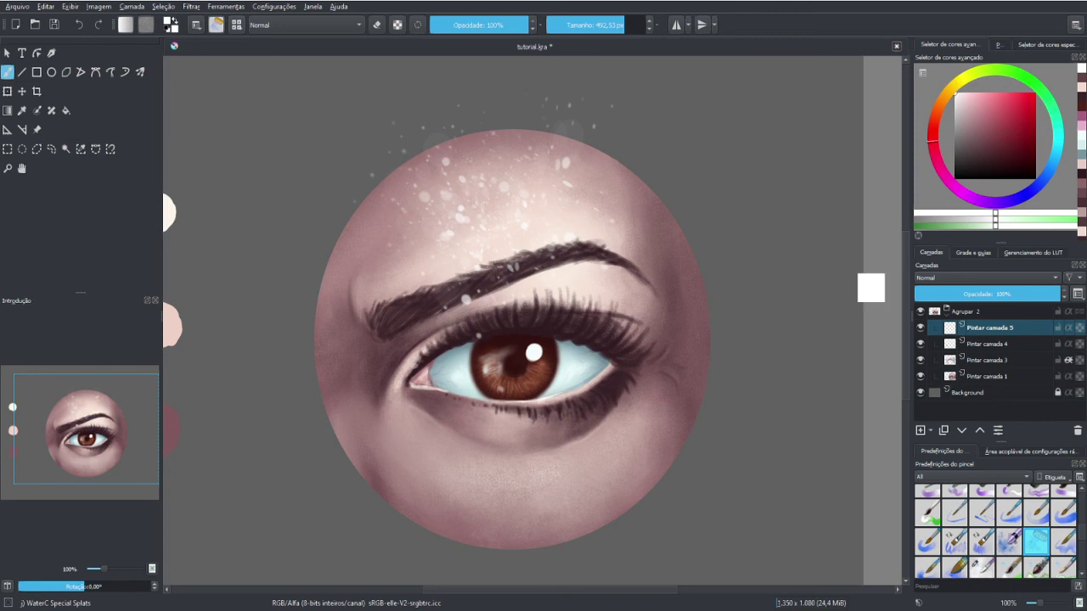
key(ctrl+z)
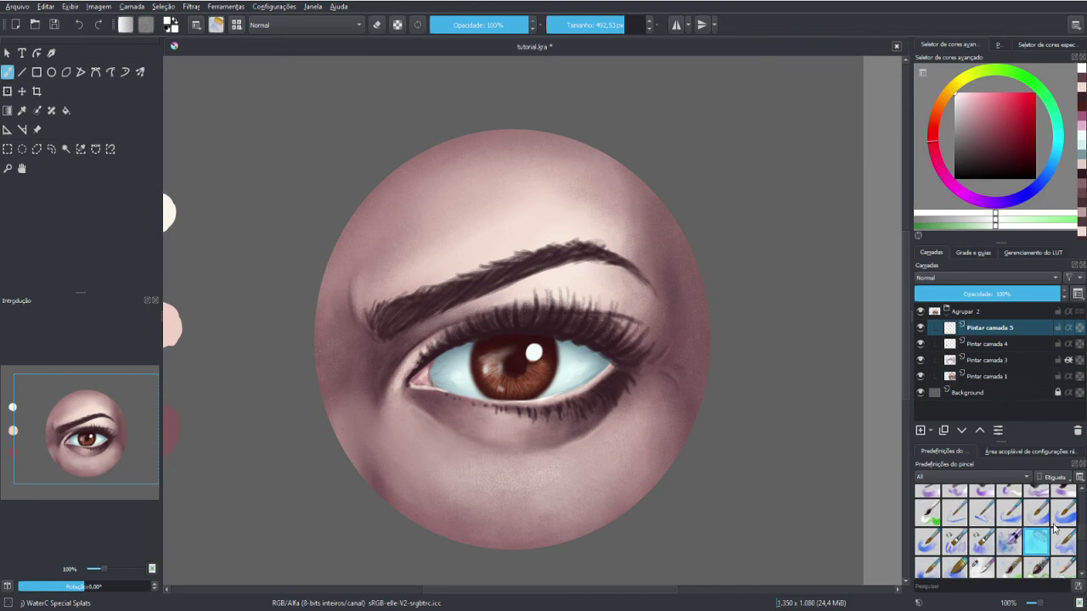
Scroll the preset list and select the Texture Splat brush
scroll(1082, 537, down, 1)
scroll(1082, 536, down, 1)
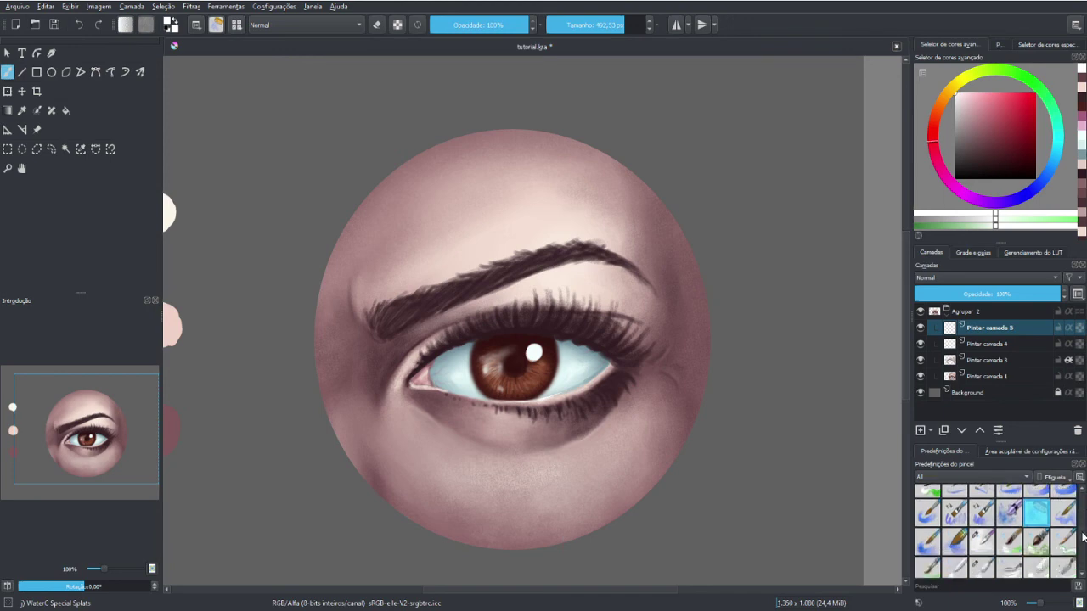
scroll(1082, 539, down, 1)
scroll(1083, 541, down, 2)
scroll(1083, 544, down, 1)
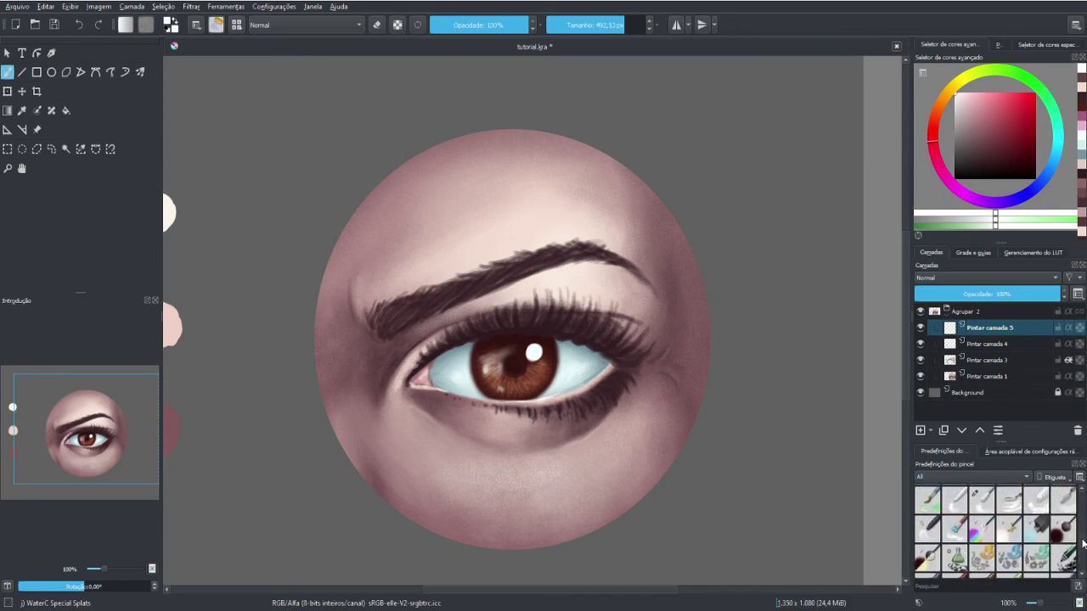
scroll(1083, 545, down, 1)
scroll(1082, 547, down, 2)
scroll(1083, 549, down, 1)
scroll(1083, 550, down, 1)
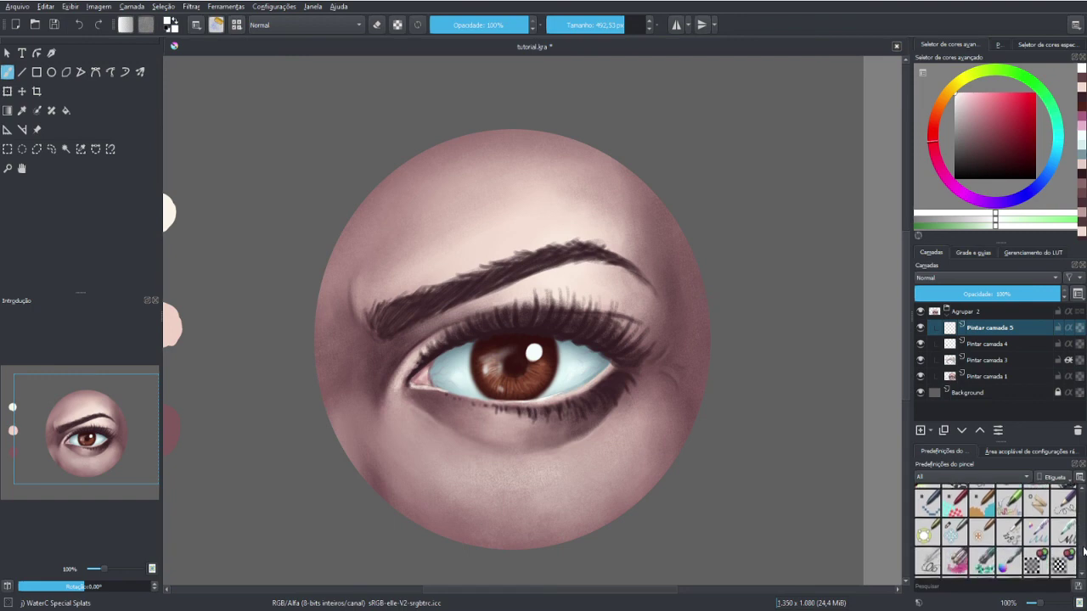
scroll(1084, 552, down, 1)
scroll(1083, 555, down, 1)
scroll(1083, 558, down, 1)
scroll(1083, 560, down, 2)
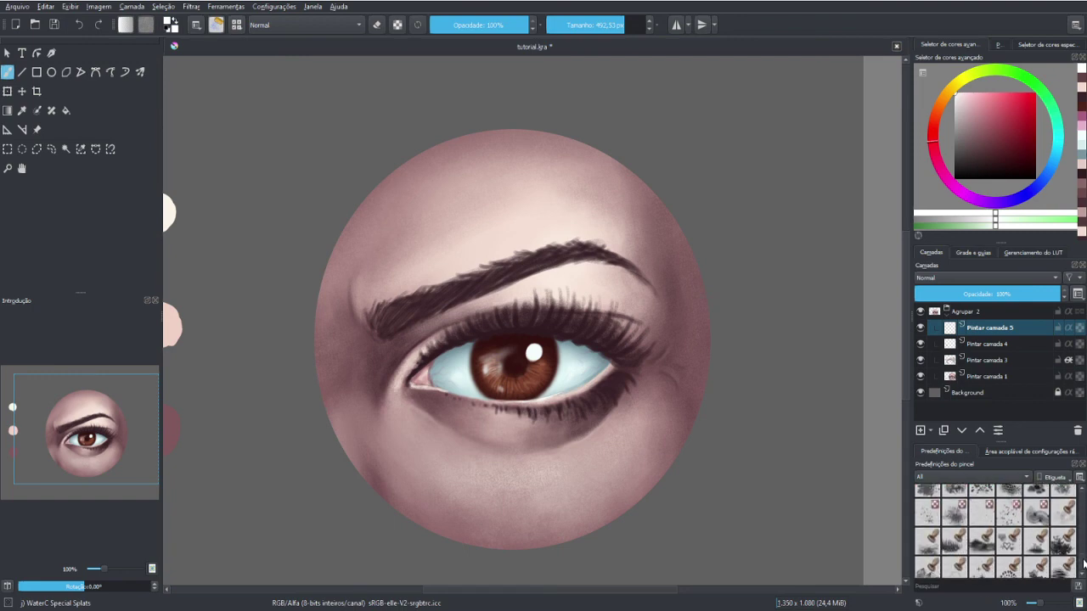
click(919, 517)
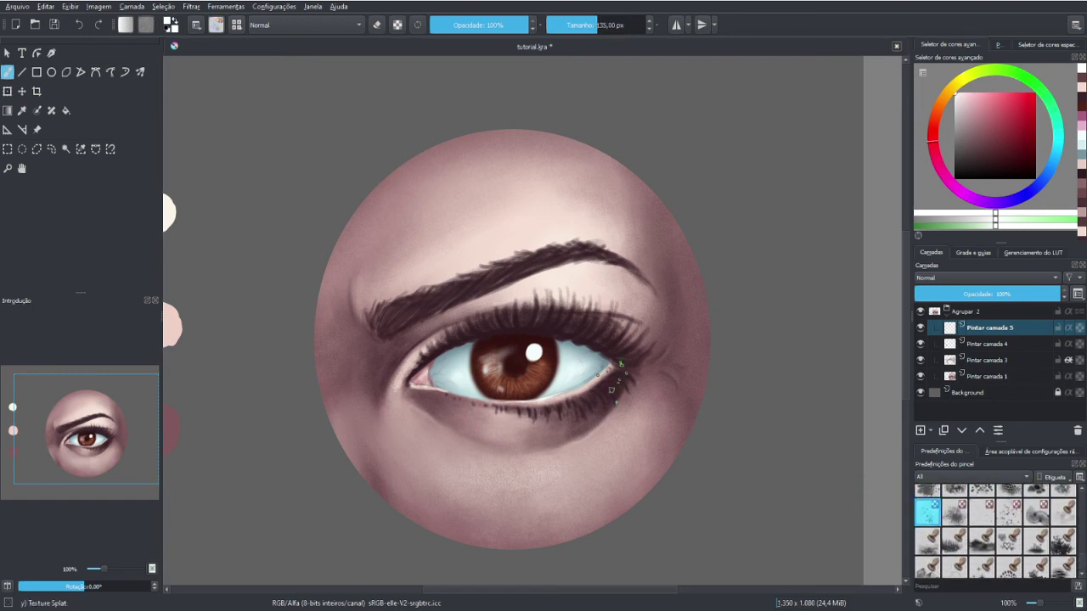
Undo a Texture Splat test, then stamp faint white forehead specks with Texture Starfield-bitmap
click(446, 241)
key(ctrl+z)
click(1009, 511)
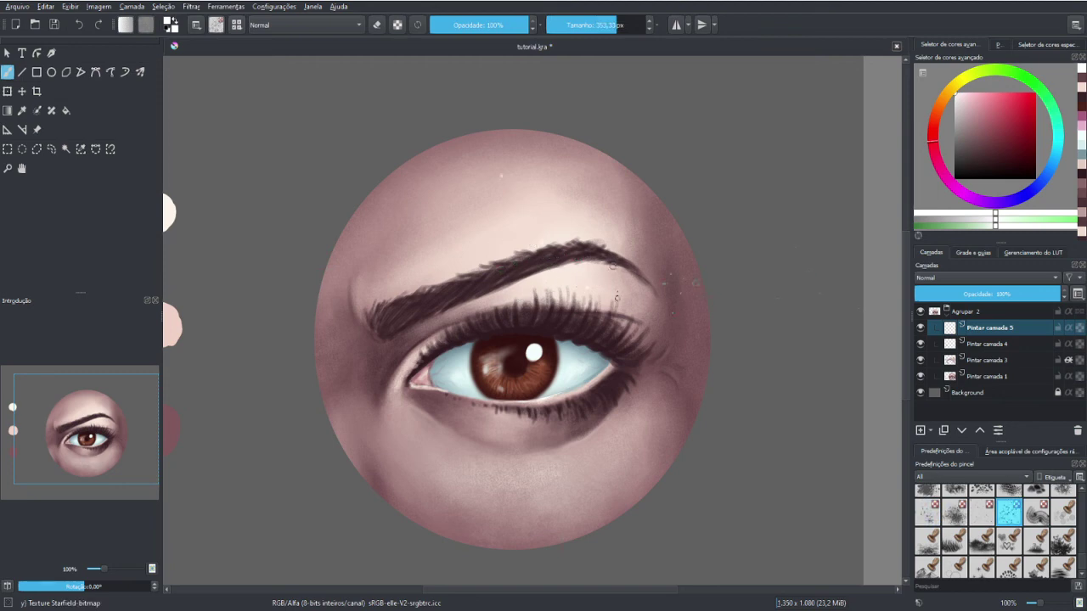
click(488, 212)
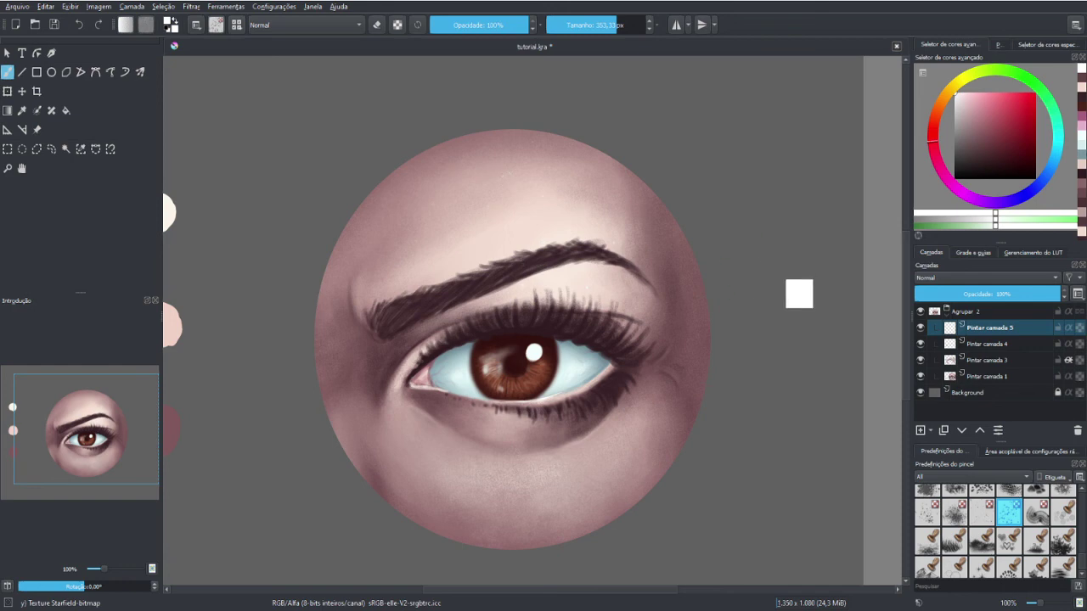
click(925, 511)
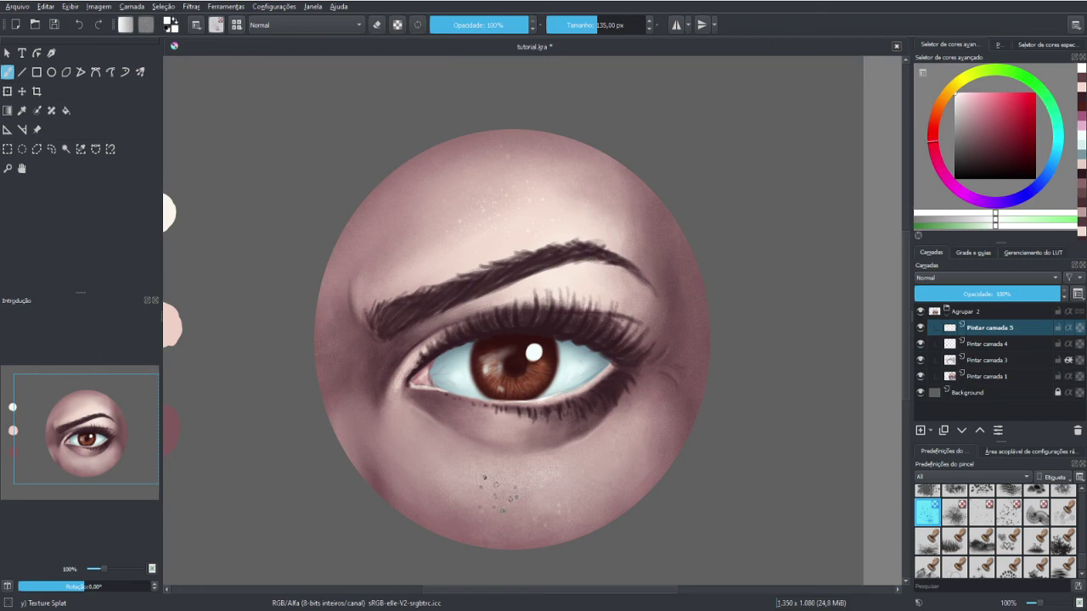
Erase unwanted forehead specks, then filter the brush presets back to the vandy tag
key(minus)
key(minus)
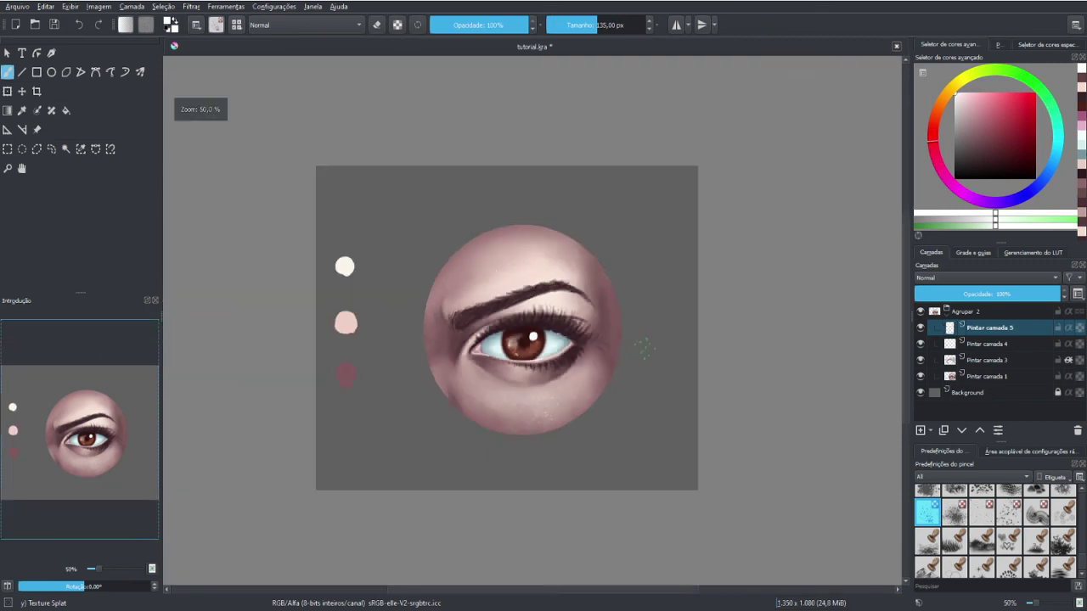
key(plus)
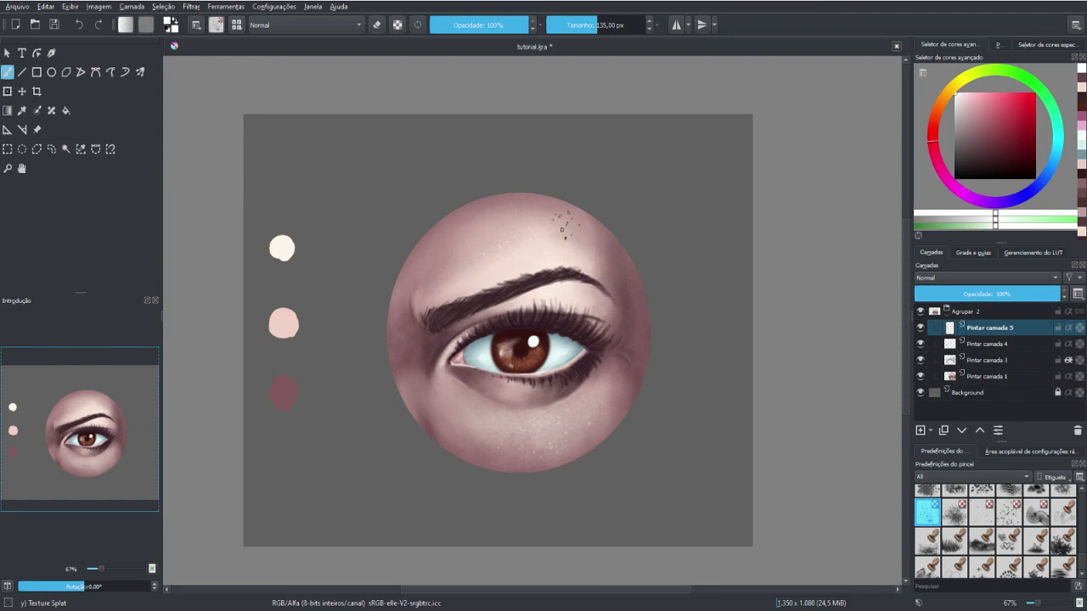
key(e)
click(480, 271)
key(e)
key(e)
key(minus)
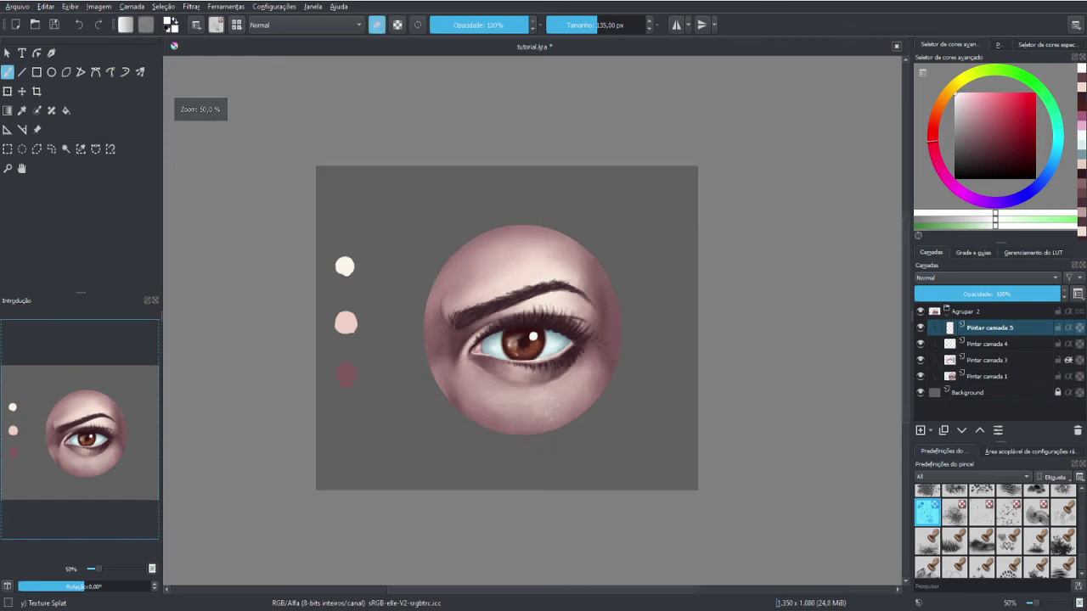
key(plus)
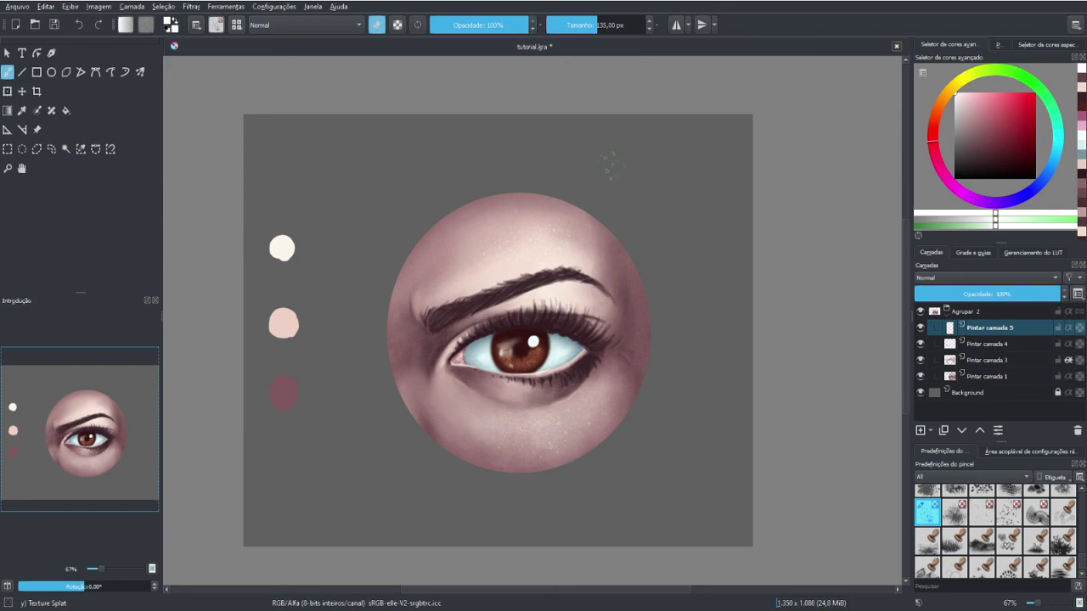
click(976, 477)
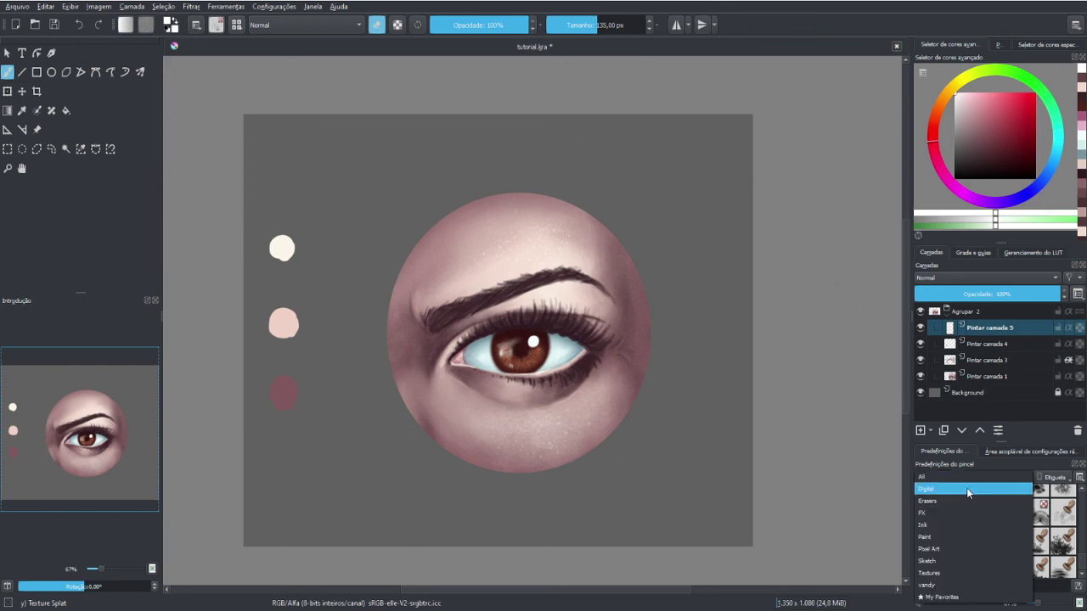
click(937, 588)
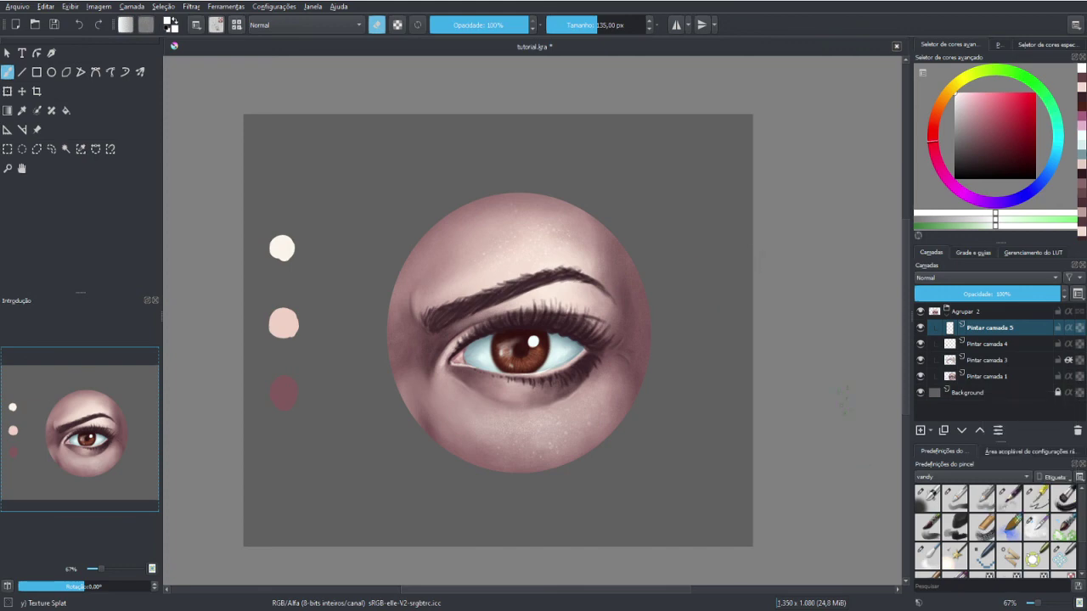
Write a white signature below the circle with the Ink-3 Gpen at about 7 px
click(1037, 500)
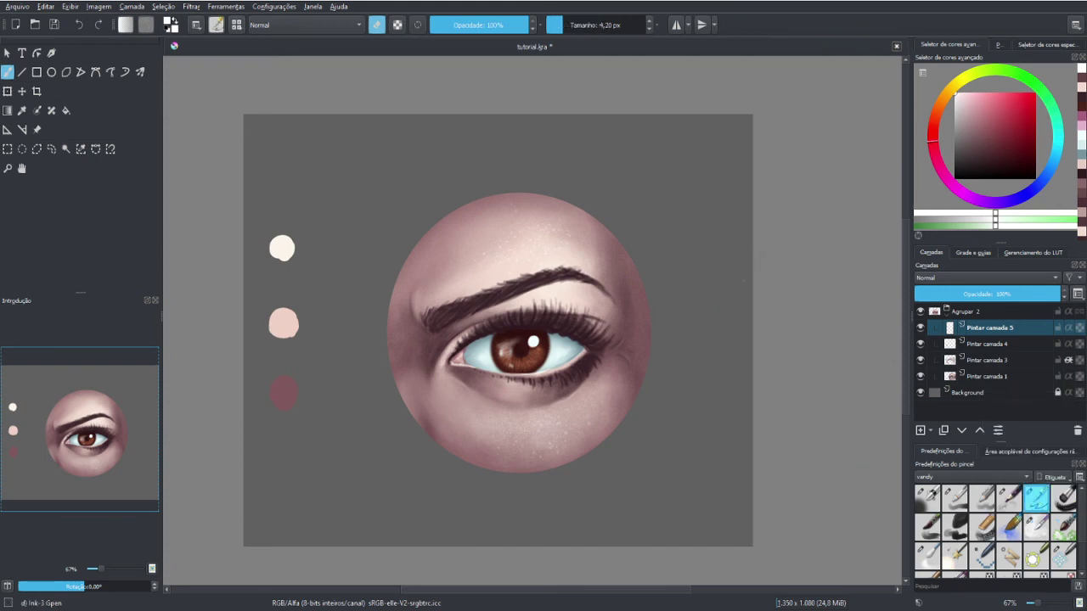
drag(667, 362, 594, 186)
key(plus)
key(plus)
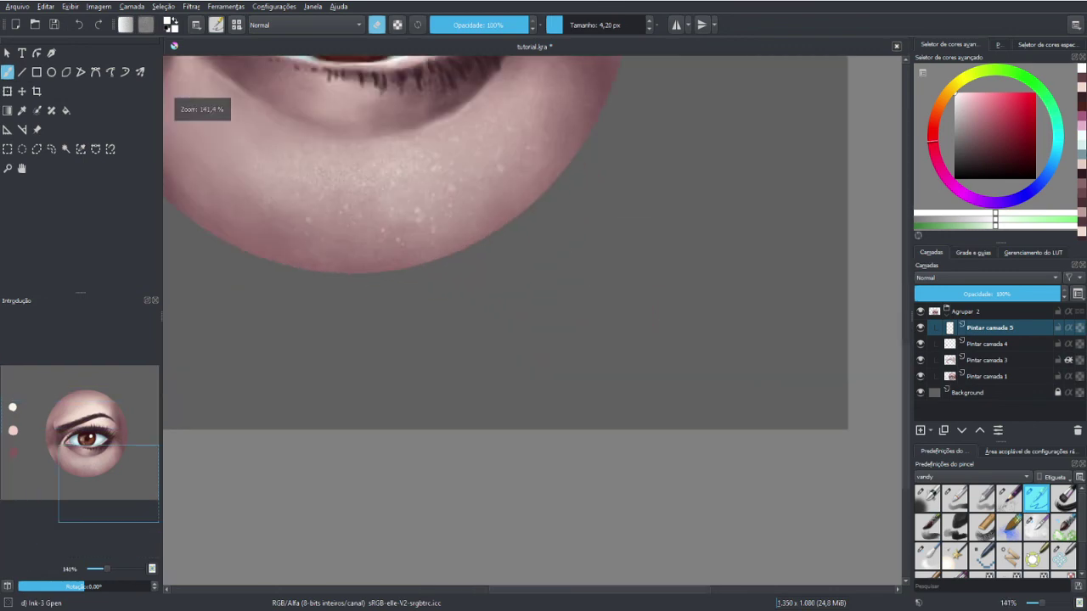
drag(616, 321, 623, 321)
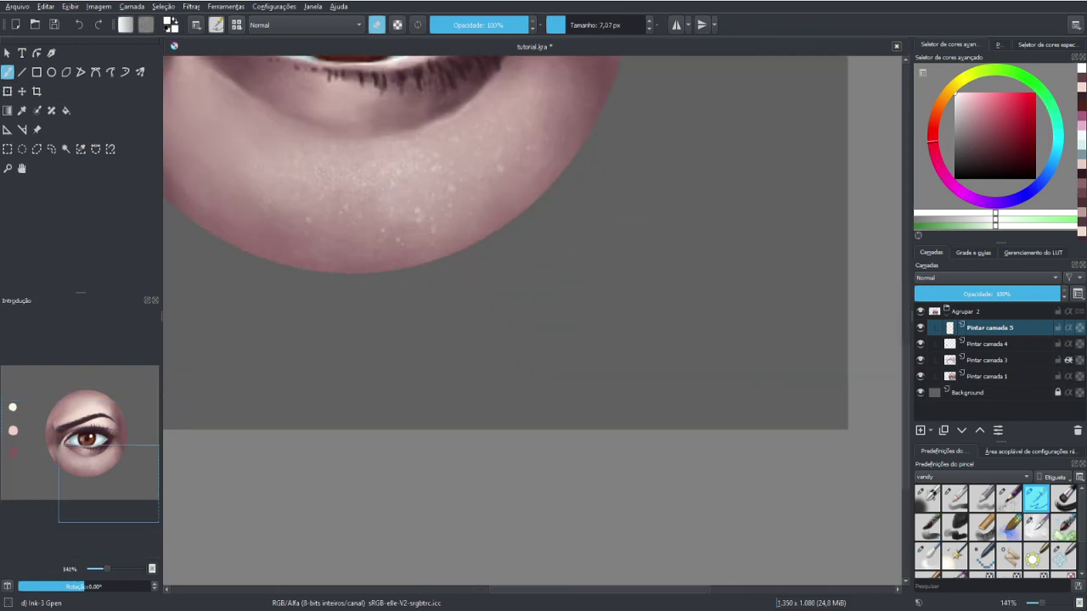
key(e)
drag(658, 342, 694, 345)
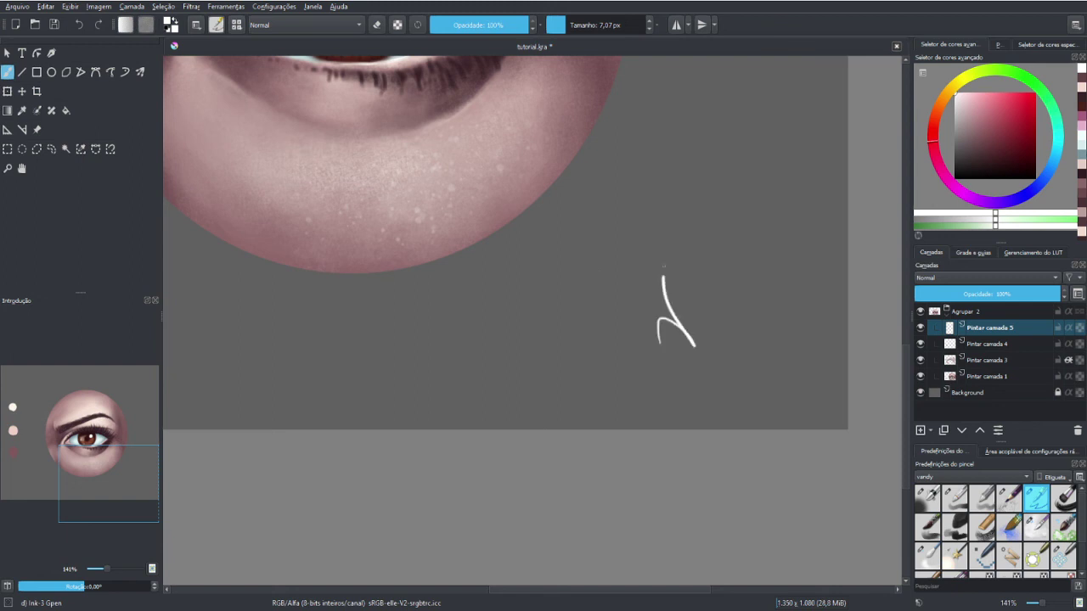
mouse_move(665, 255)
mouse_down()
mouse_move(668, 316)
mouse_move(700, 276)
mouse_move(735, 292)
mouse_move(723, 270)
mouse_up()
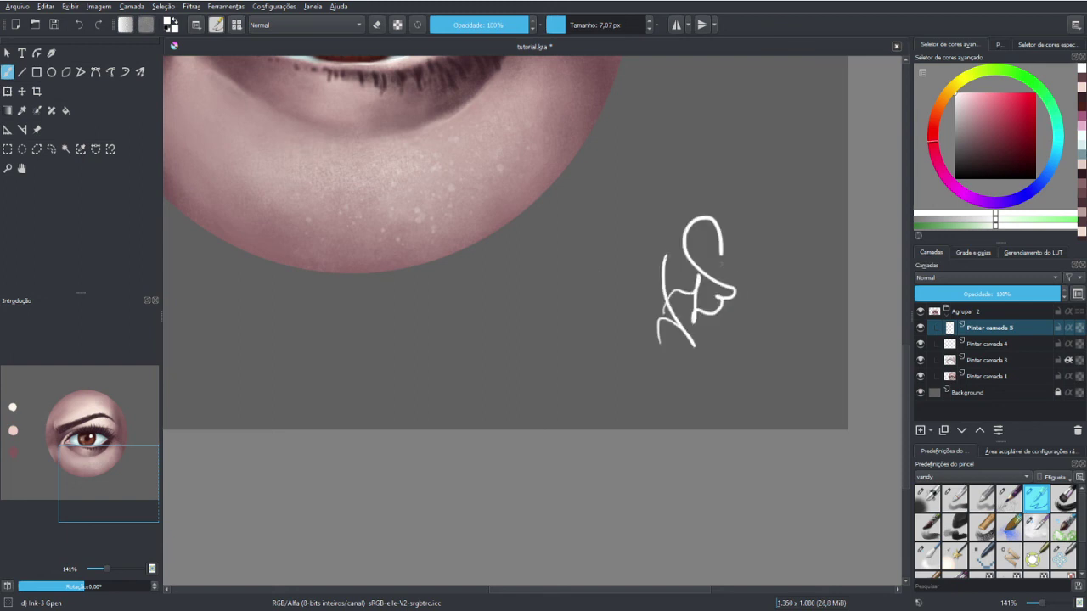
click(741, 276)
key(1)
key(minus)
key(minus)
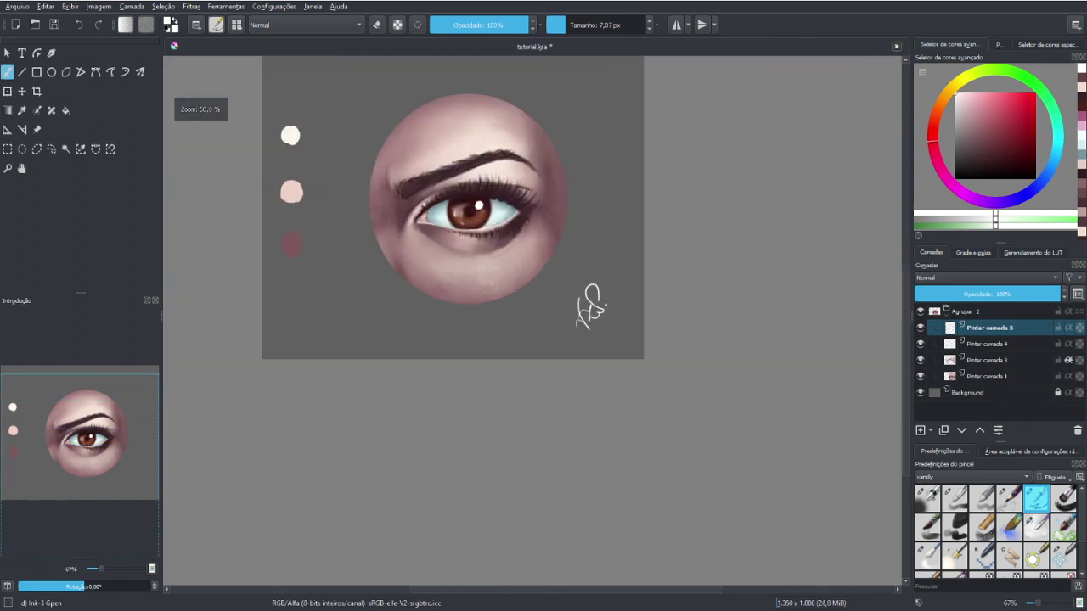